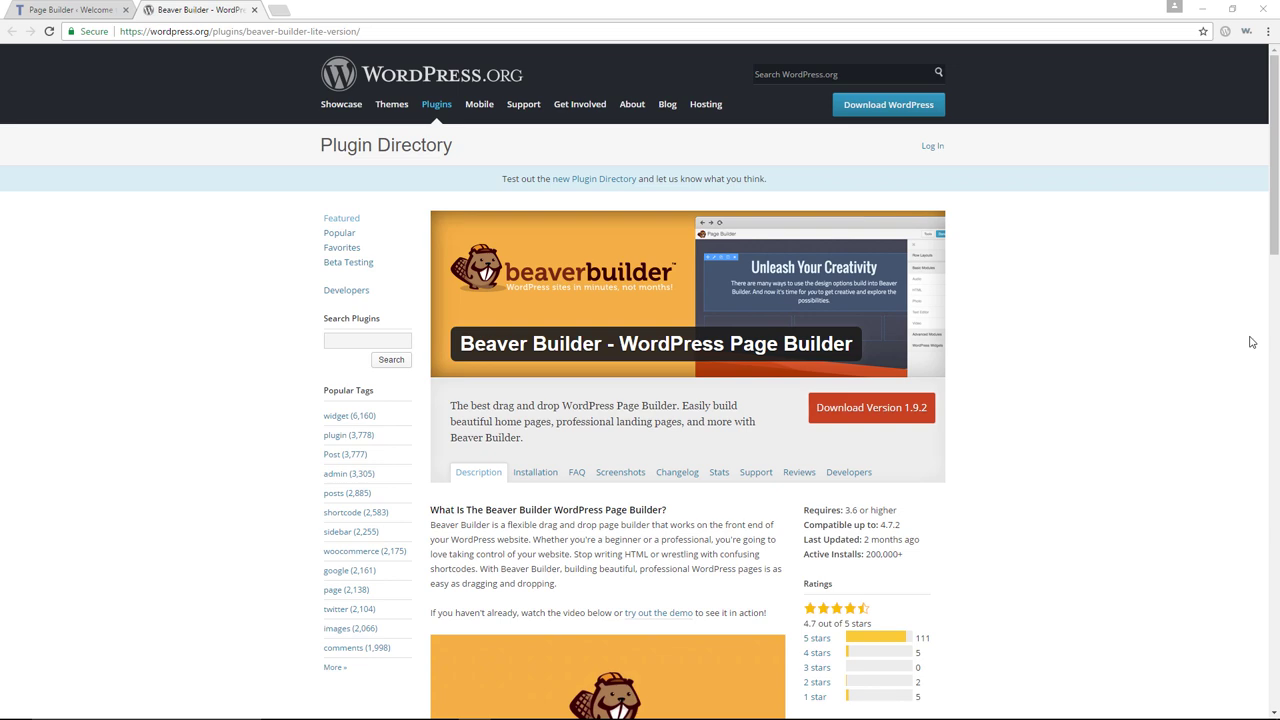
# Review the Upgrade, Modules, Post Types, Editing, Cache and Uninstall sections of the site's Page Builder settings
pyautogui.click(86, 10)
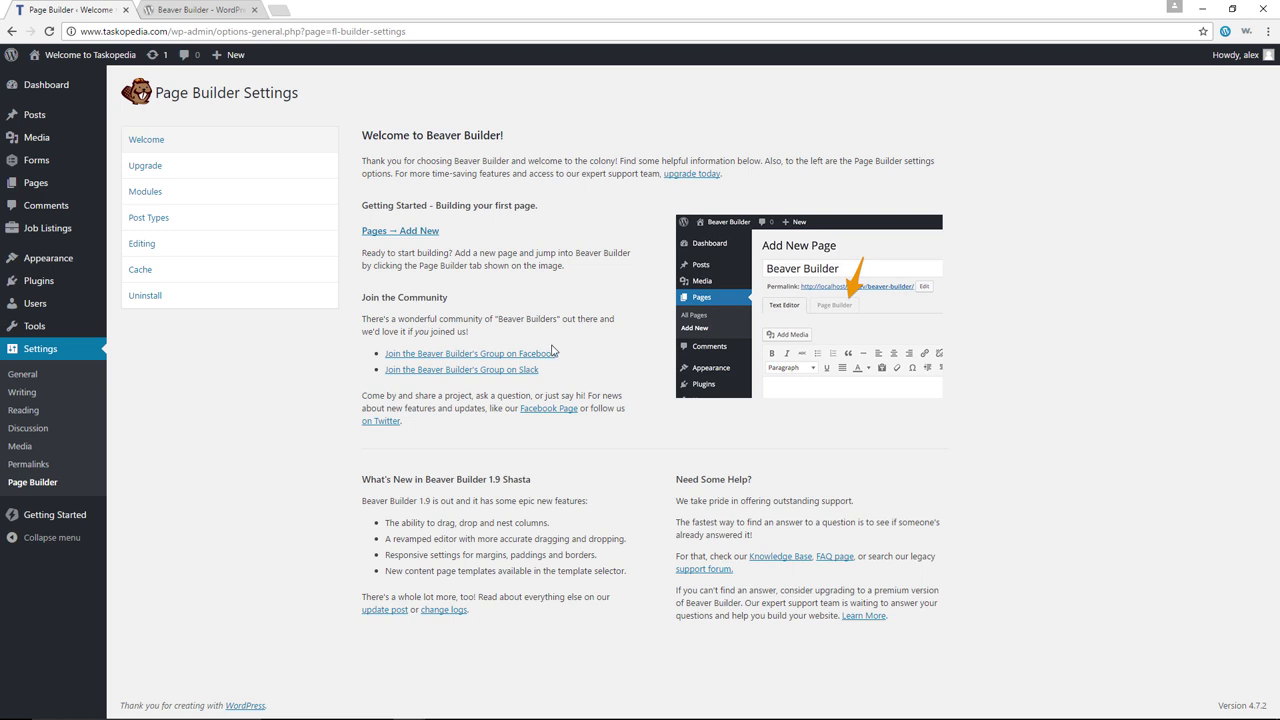
pyautogui.click(174, 170)
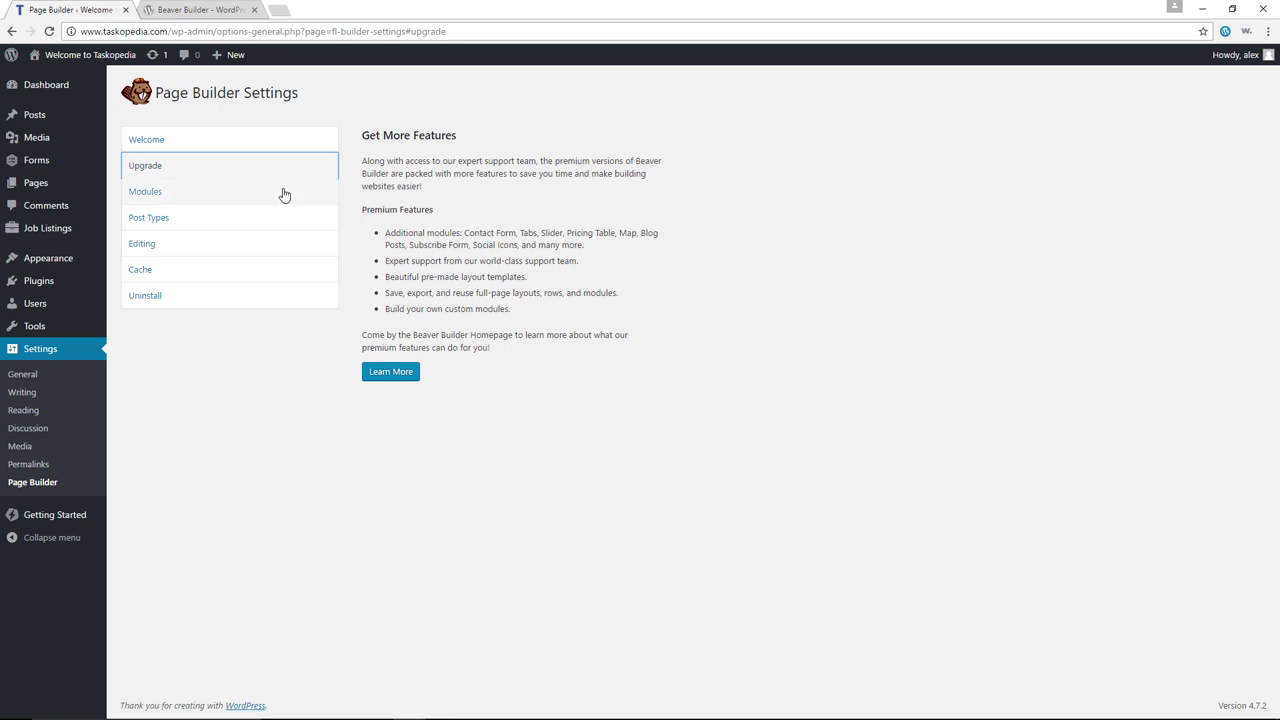
pyautogui.click(234, 192)
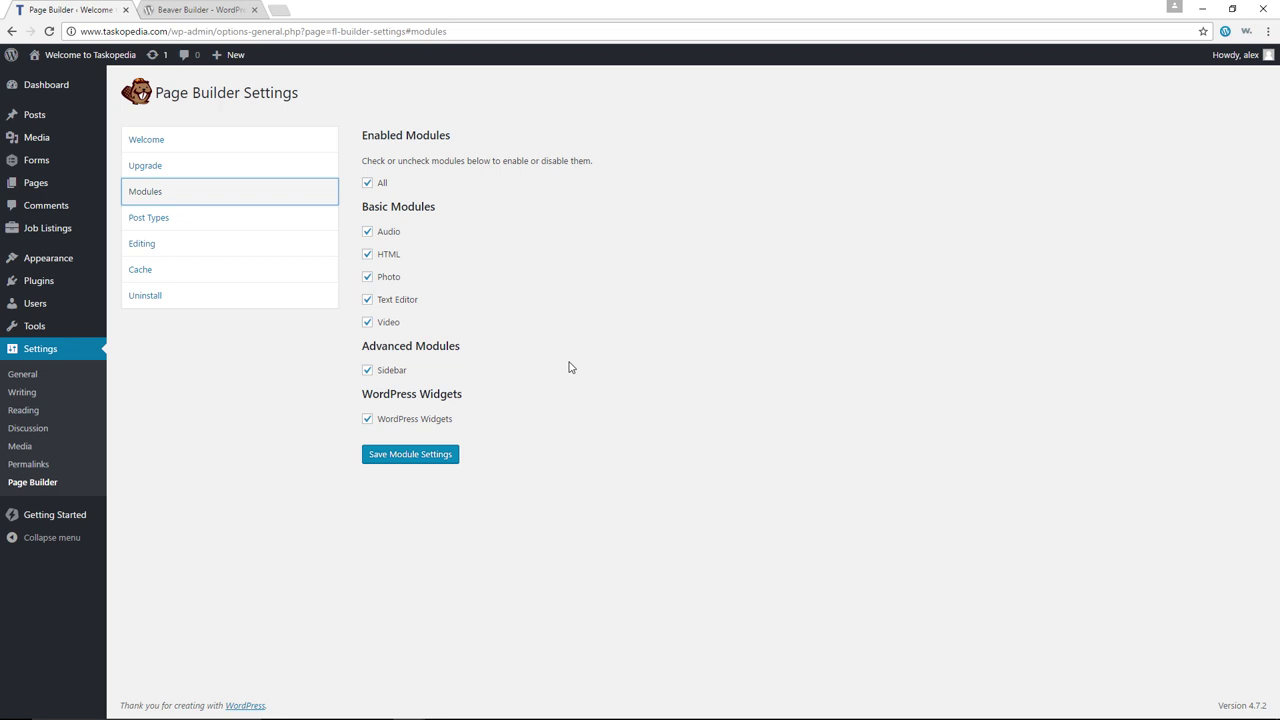
pyautogui.click(190, 217)
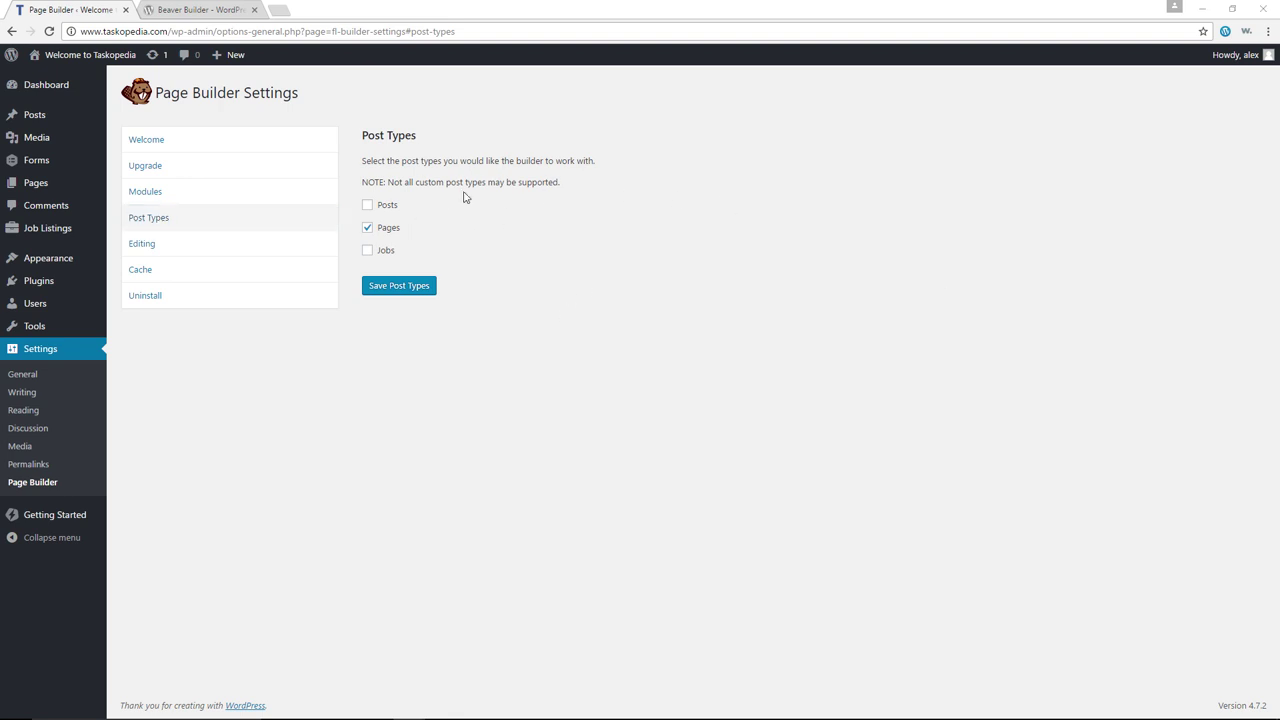
pyautogui.click(211, 252)
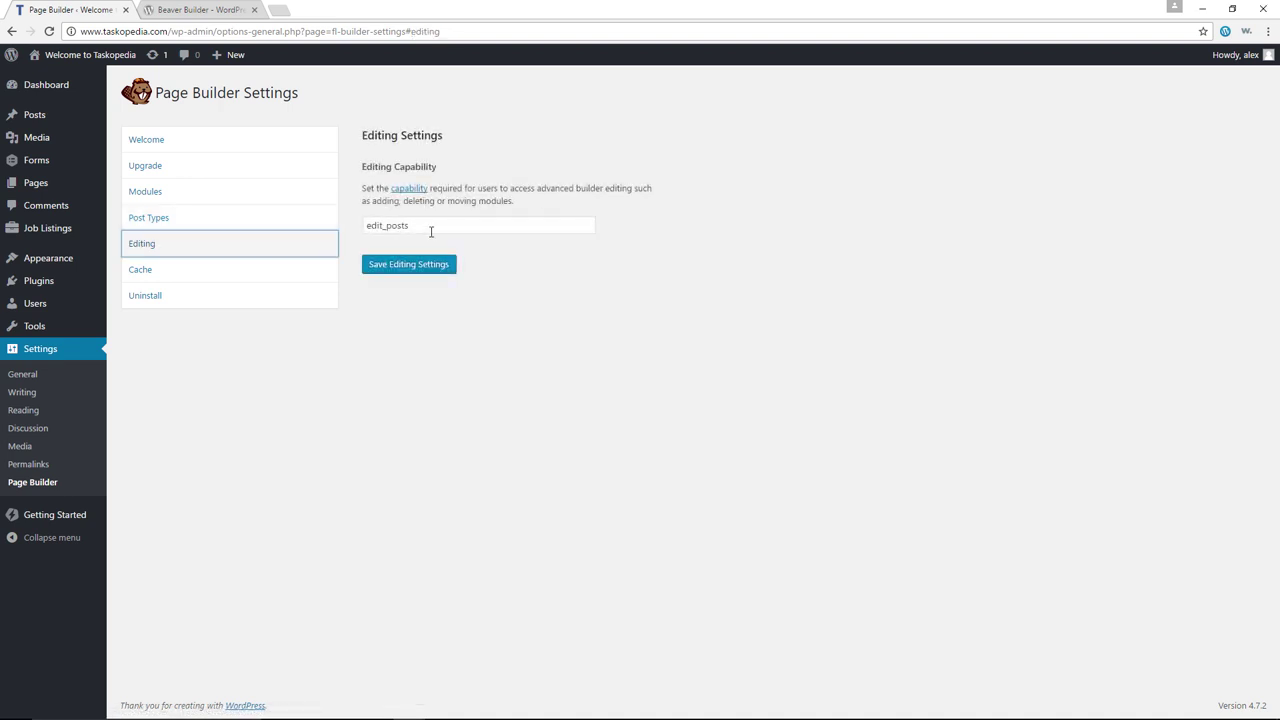
pyautogui.click(182, 272)
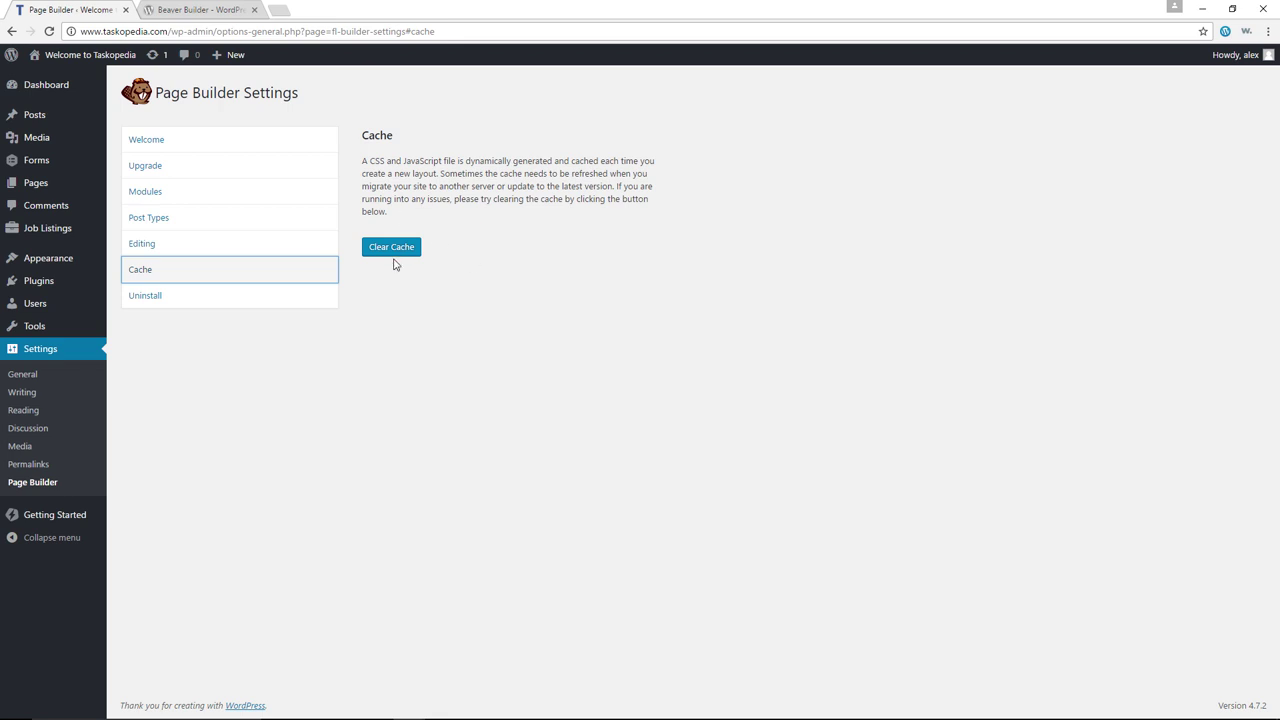
pyautogui.click(150, 296)
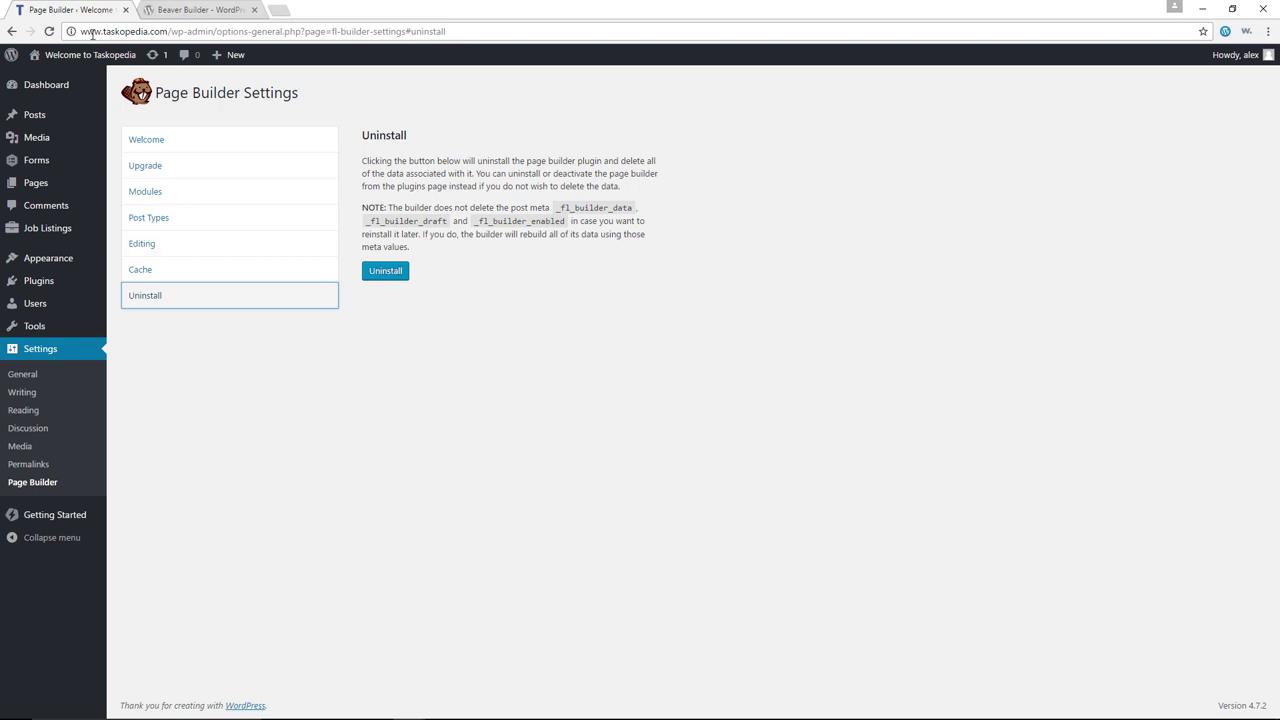
# Create a new page titled "Beaver Beaver" and assign it the Full Width template
pyautogui.moveTo(80, 184)
pyautogui.click(140, 204)
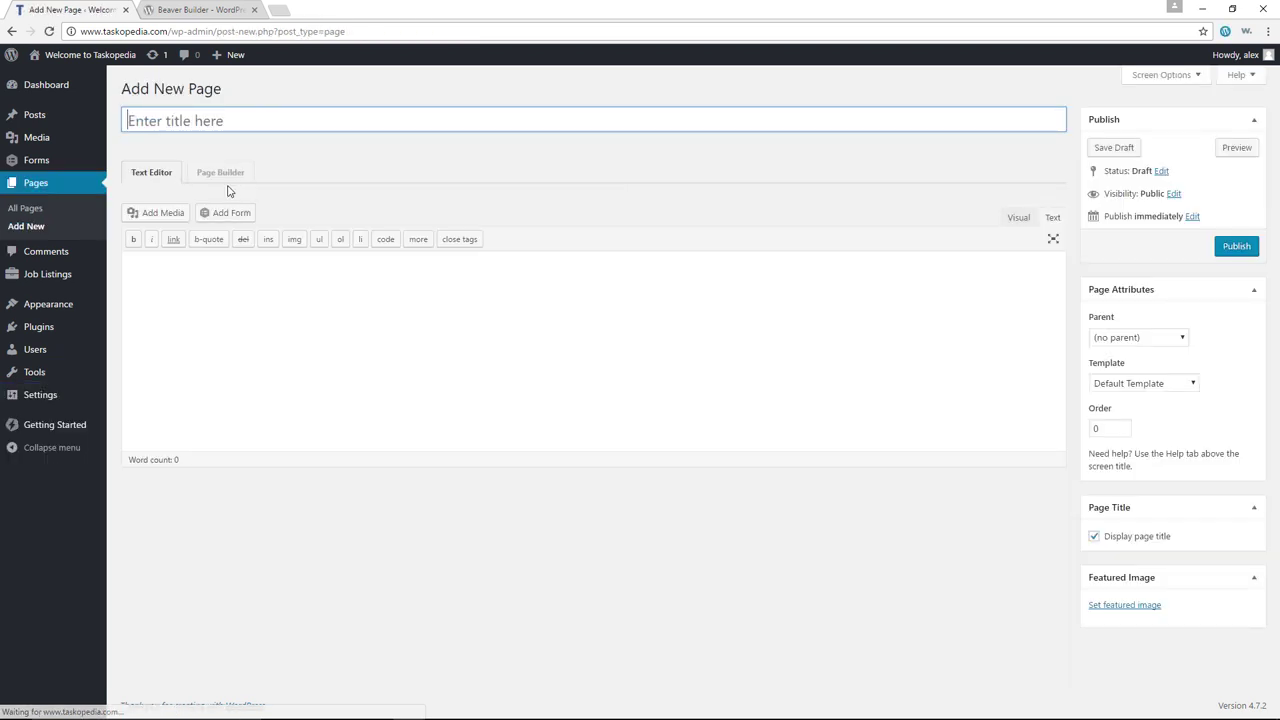
pyautogui.write('B')
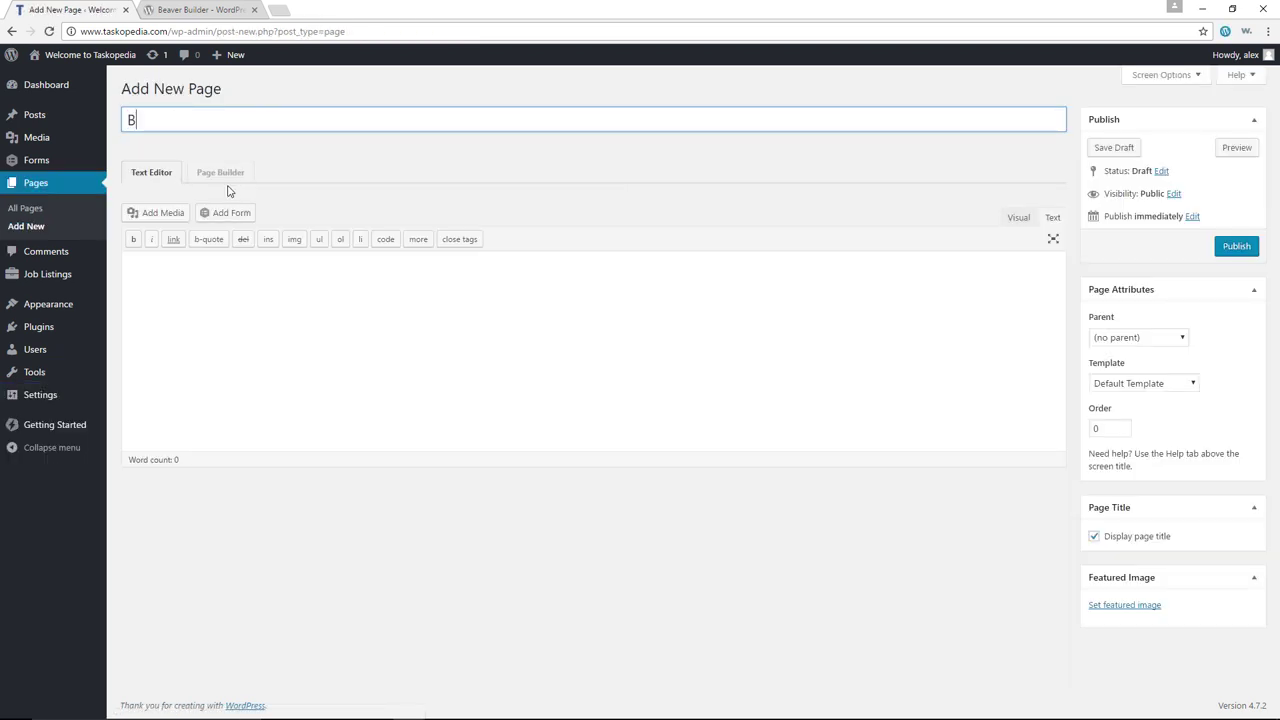
pyautogui.write('eaver Beaver')
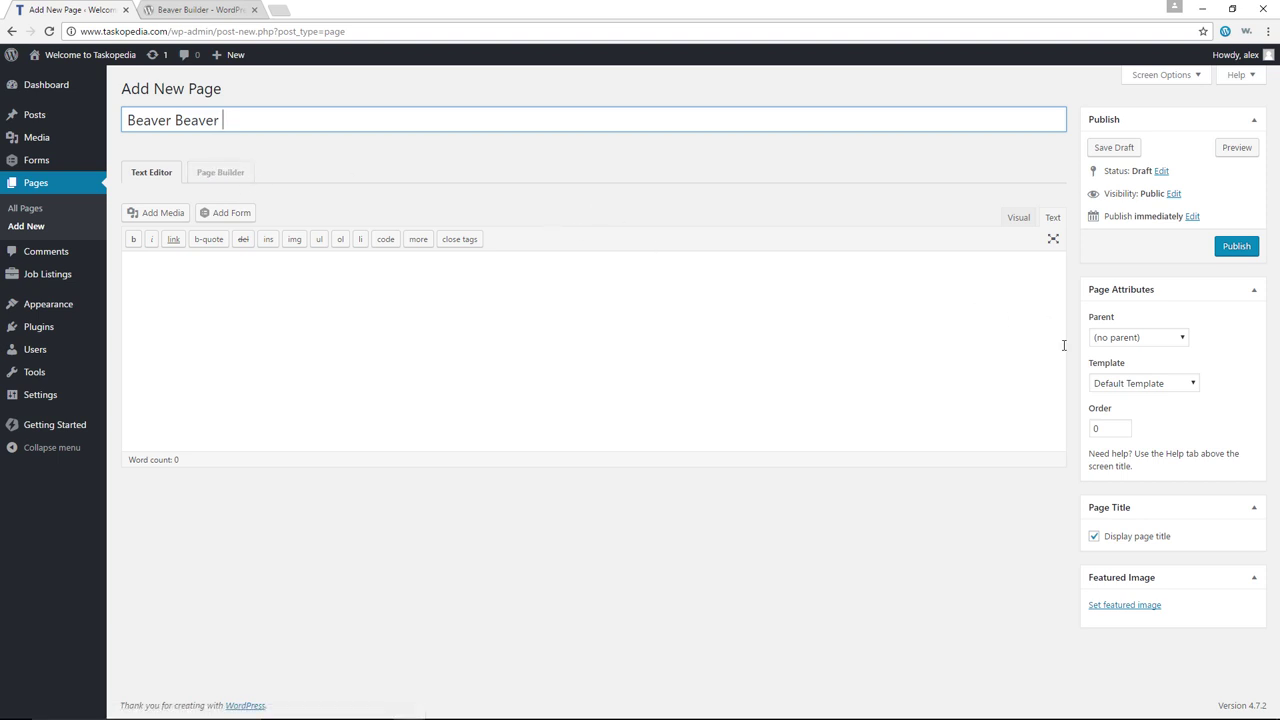
pyautogui.click(1108, 384)
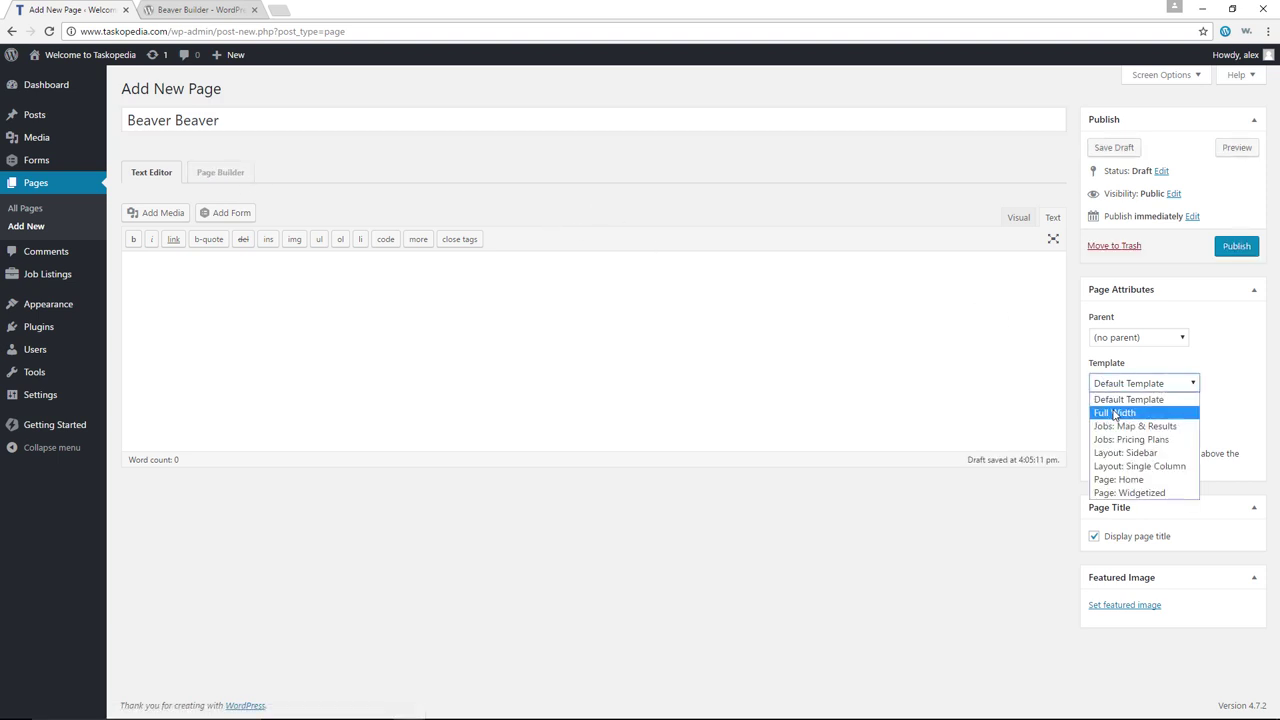
pyautogui.click(1114, 412)
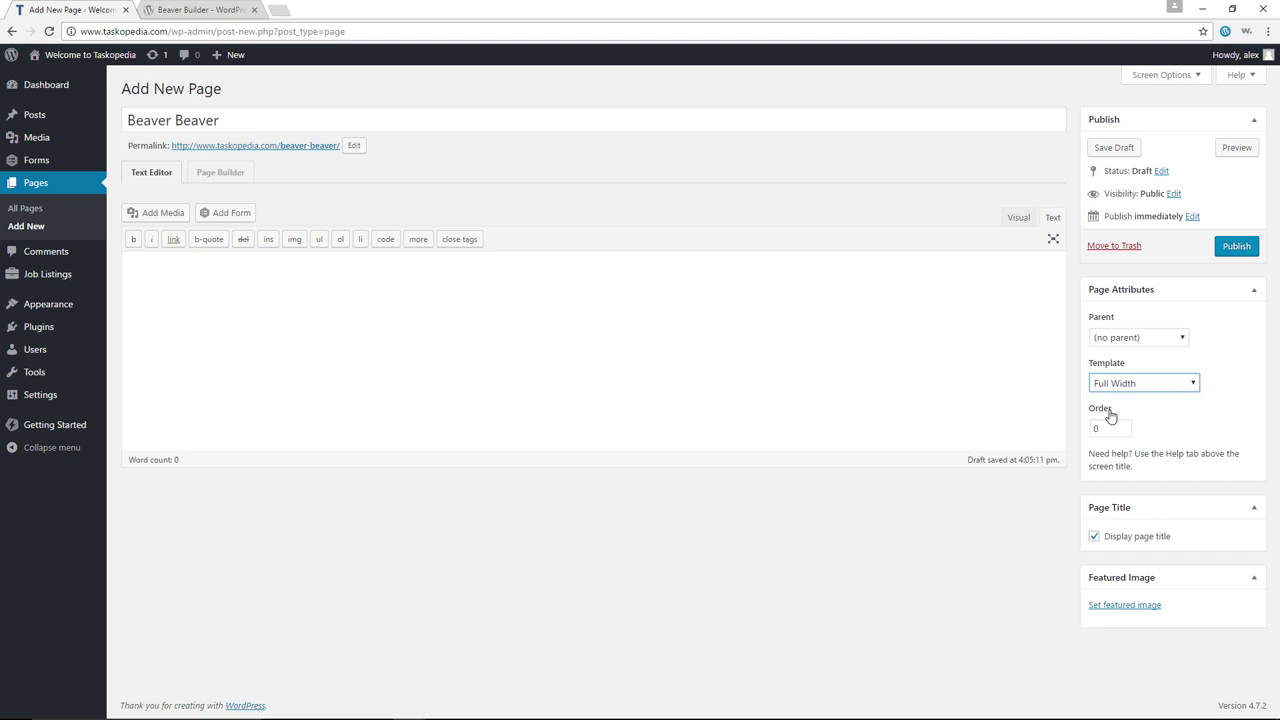
# Open the page in Page Builder without a layout template and add a 1 Column row to the empty content area
pyautogui.click(236, 176)
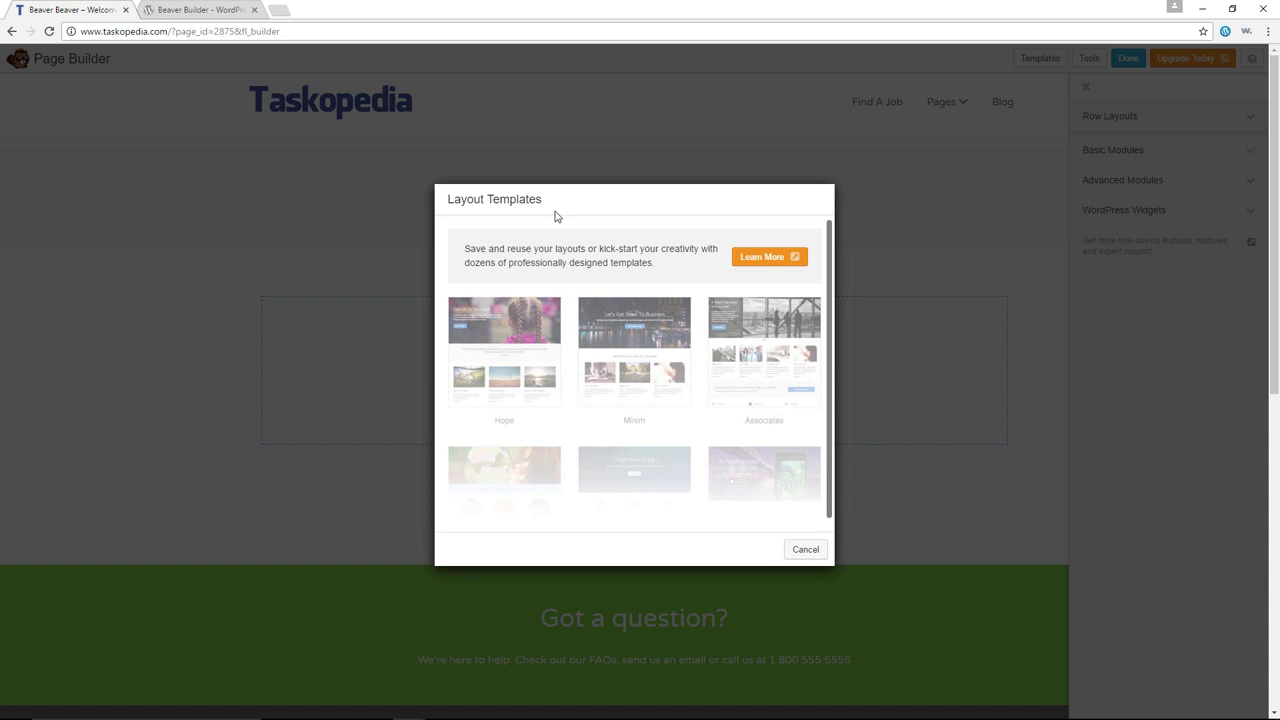
pyautogui.click(805, 553)
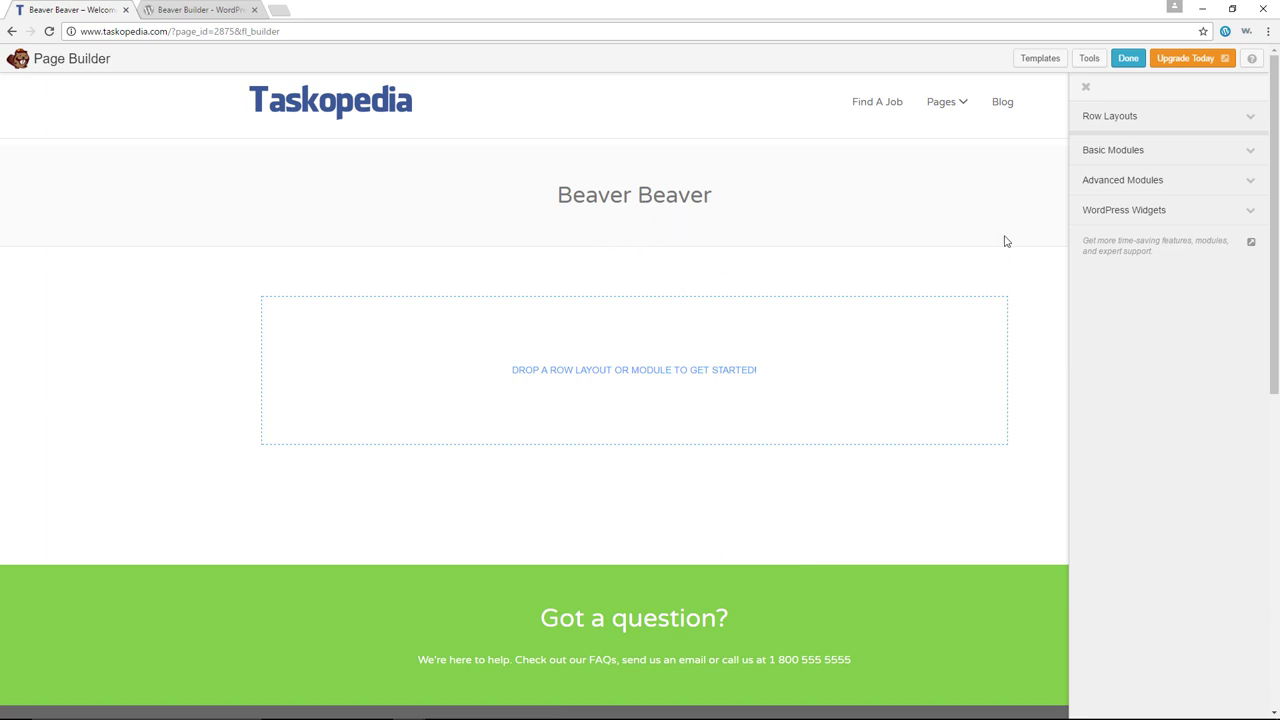
pyautogui.click(1127, 120)
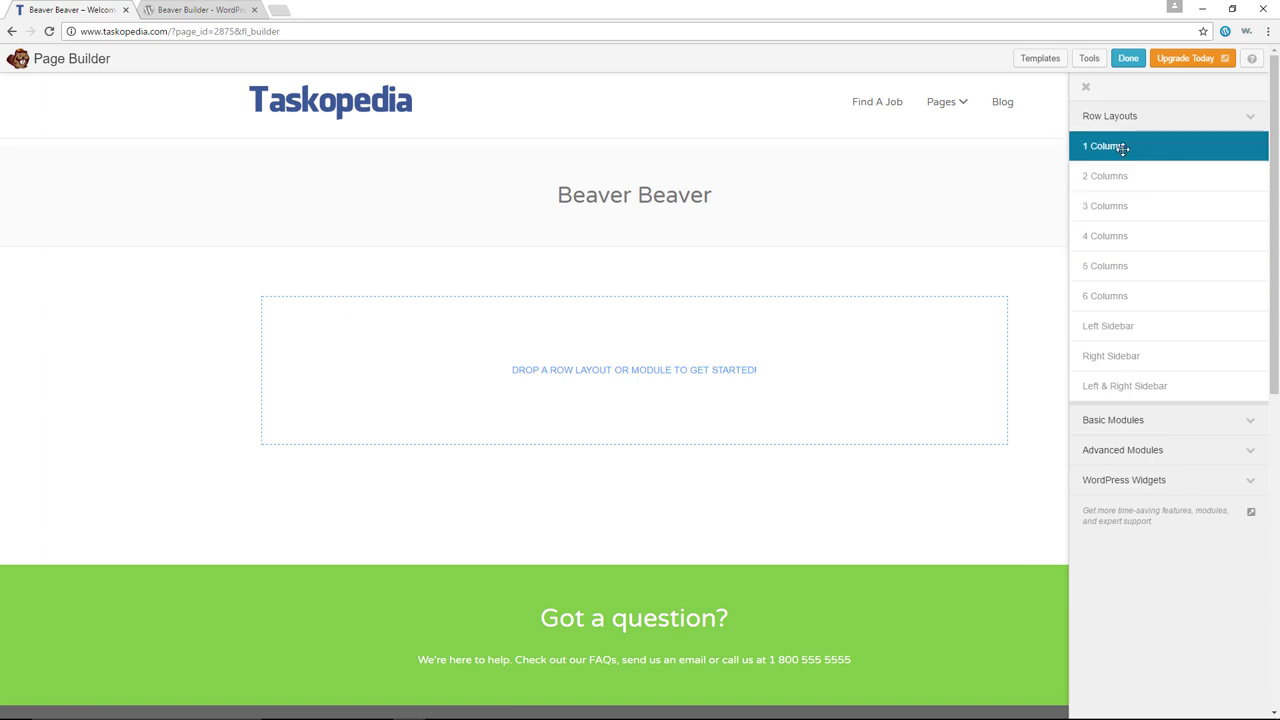
pyautogui.moveTo(1143, 147); pyautogui.dragTo(560, 356)
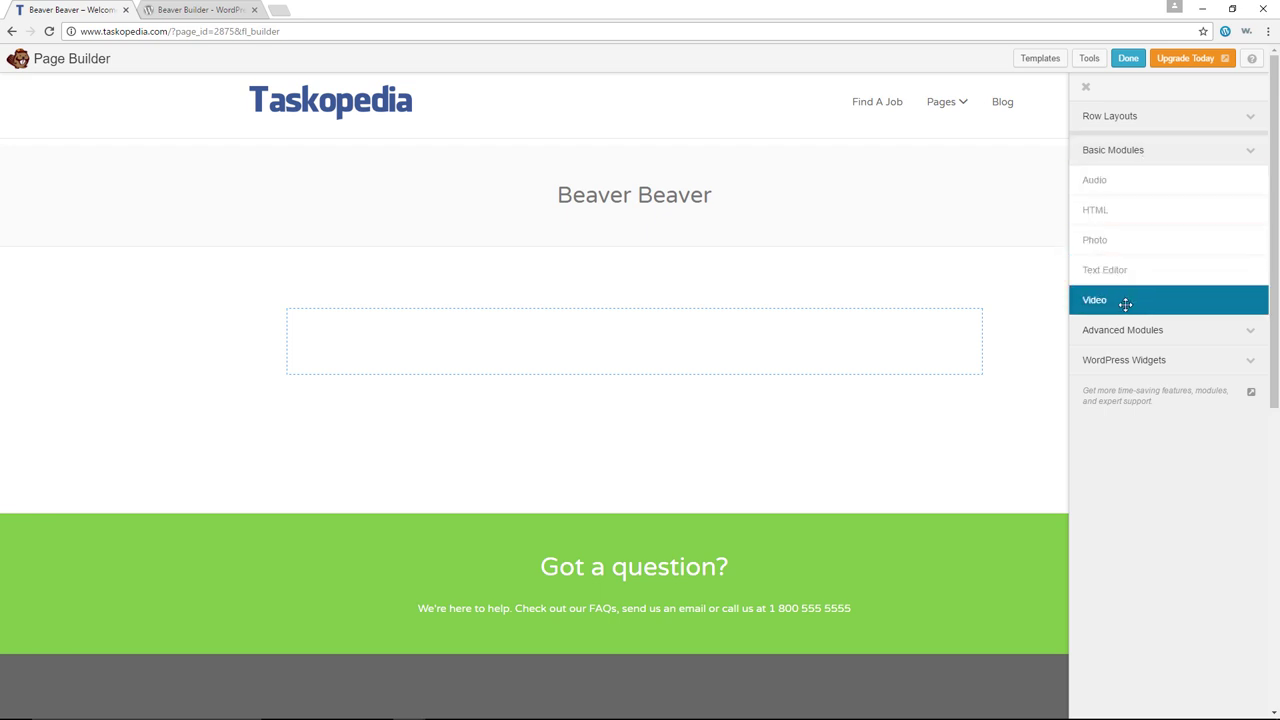
# Add a Video module to the one-column row and set its video type to Embed
pyautogui.moveTo(1125, 304); pyautogui.dragTo(558, 373)
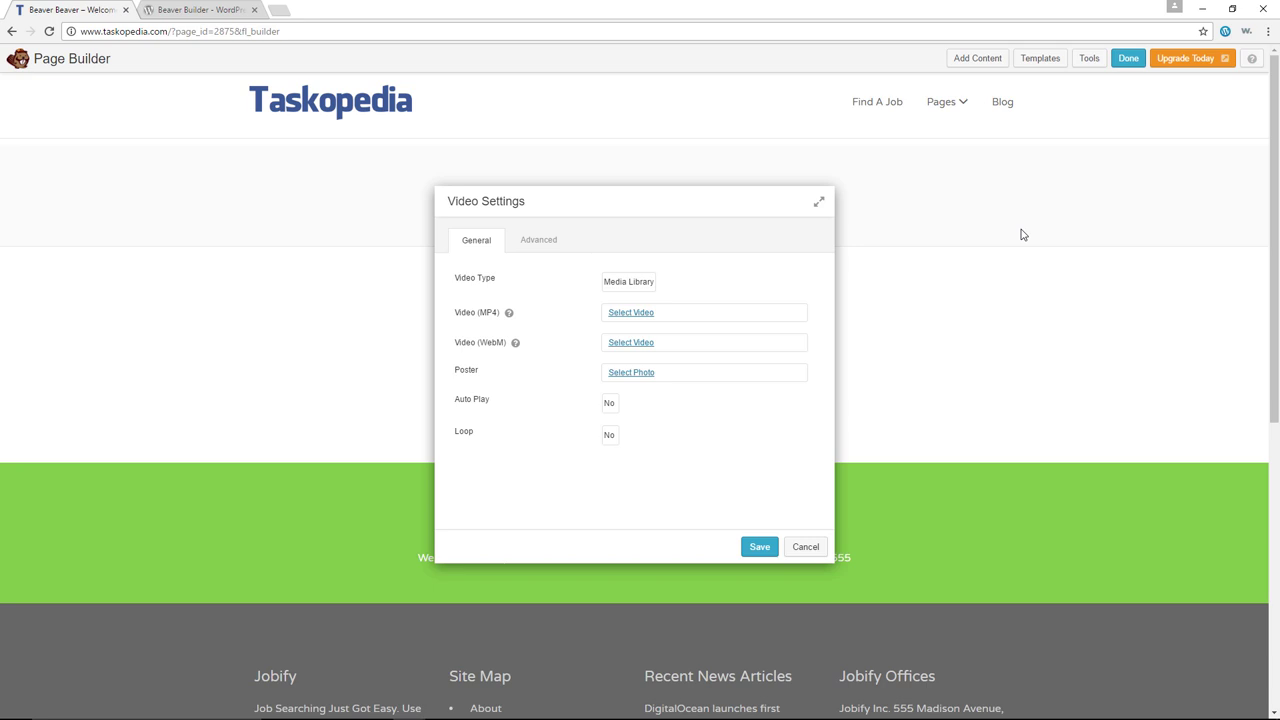
pyautogui.click(634, 286)
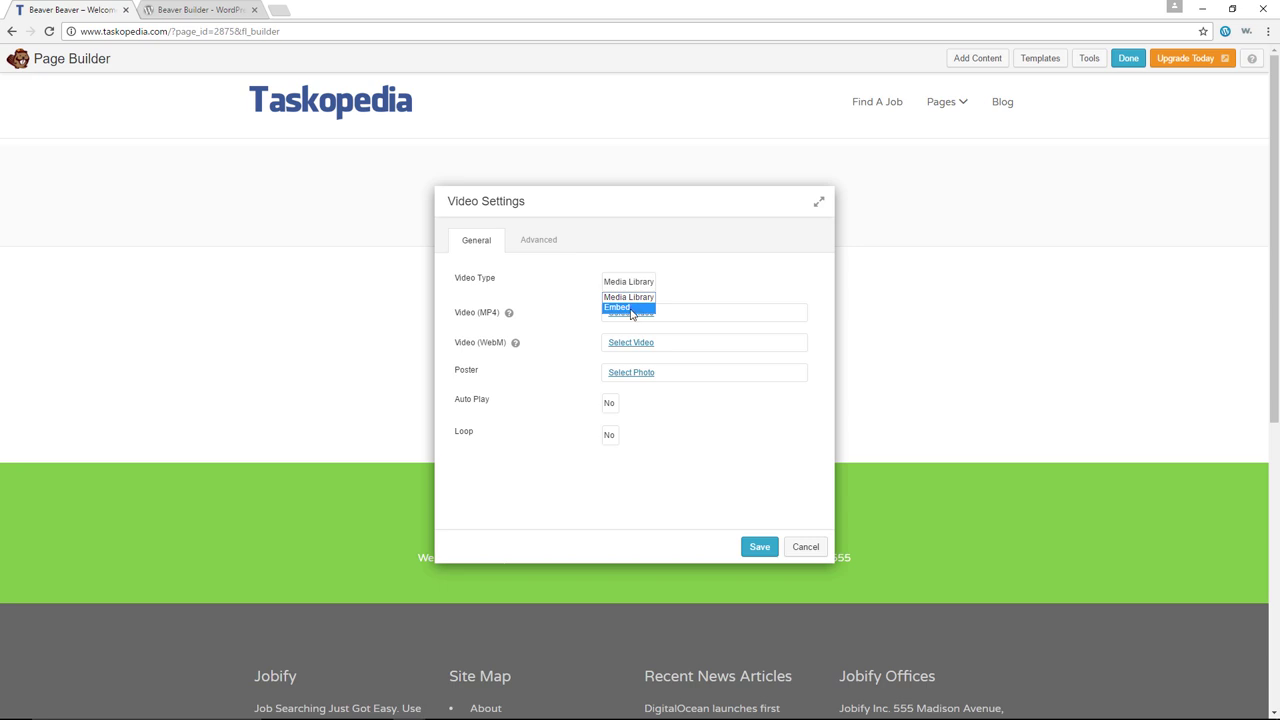
pyautogui.click(632, 311)
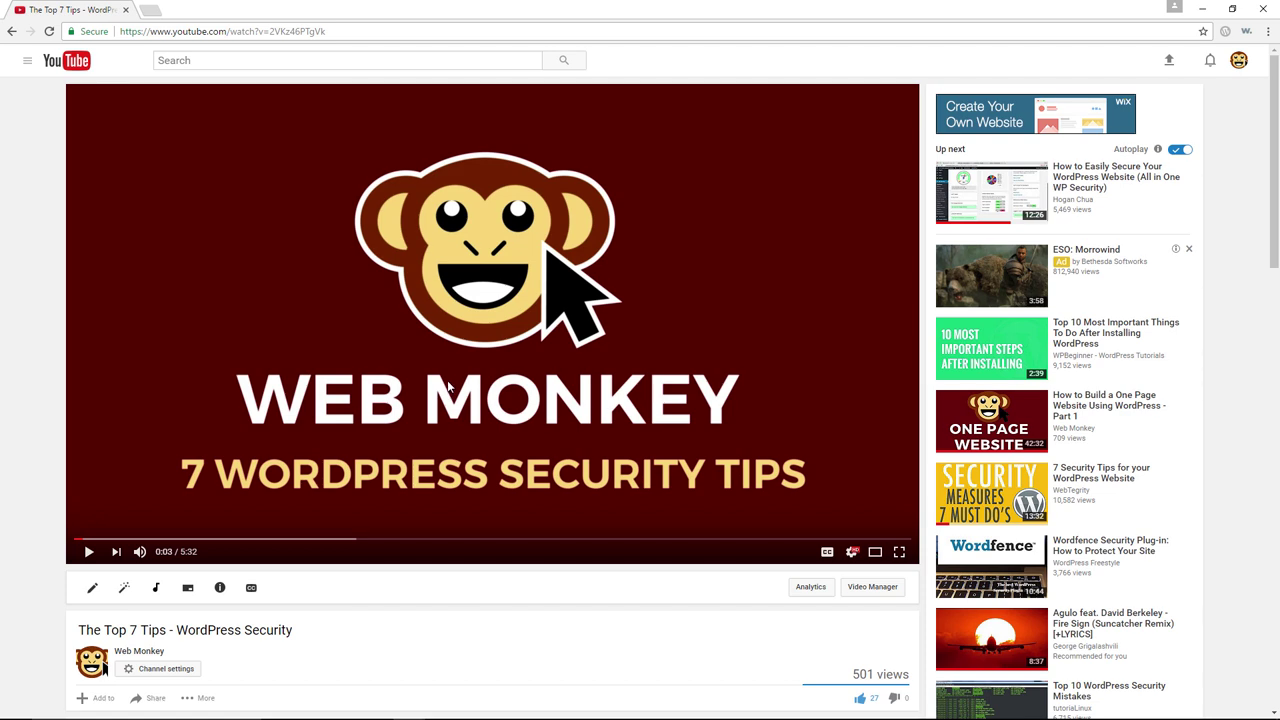
# Copy the embed code of the YouTube video "The Top 7 Tips - WordPress Security" from its sharing options
pyautogui.scroll(-2, 445, 375)
pyautogui.scroll(-1, 445, 375)
pyautogui.click(152, 564)
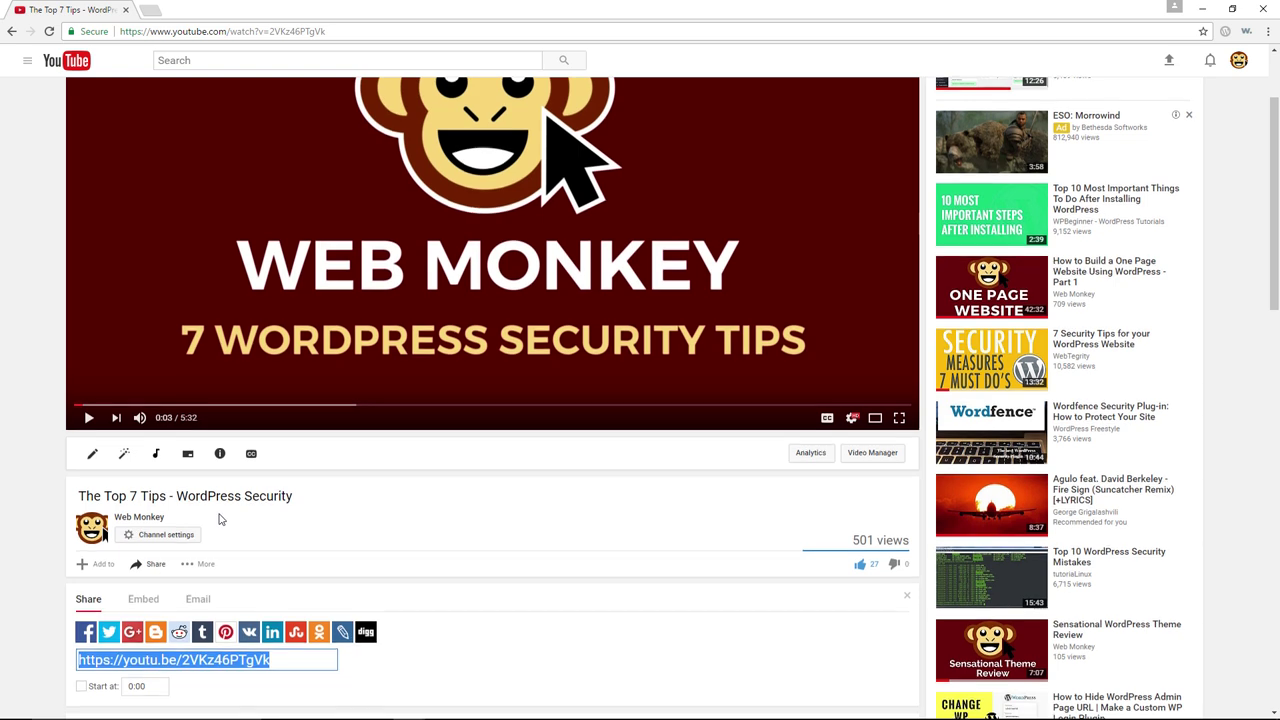
pyautogui.scroll(-3, 220, 519)
pyautogui.click(143, 466)
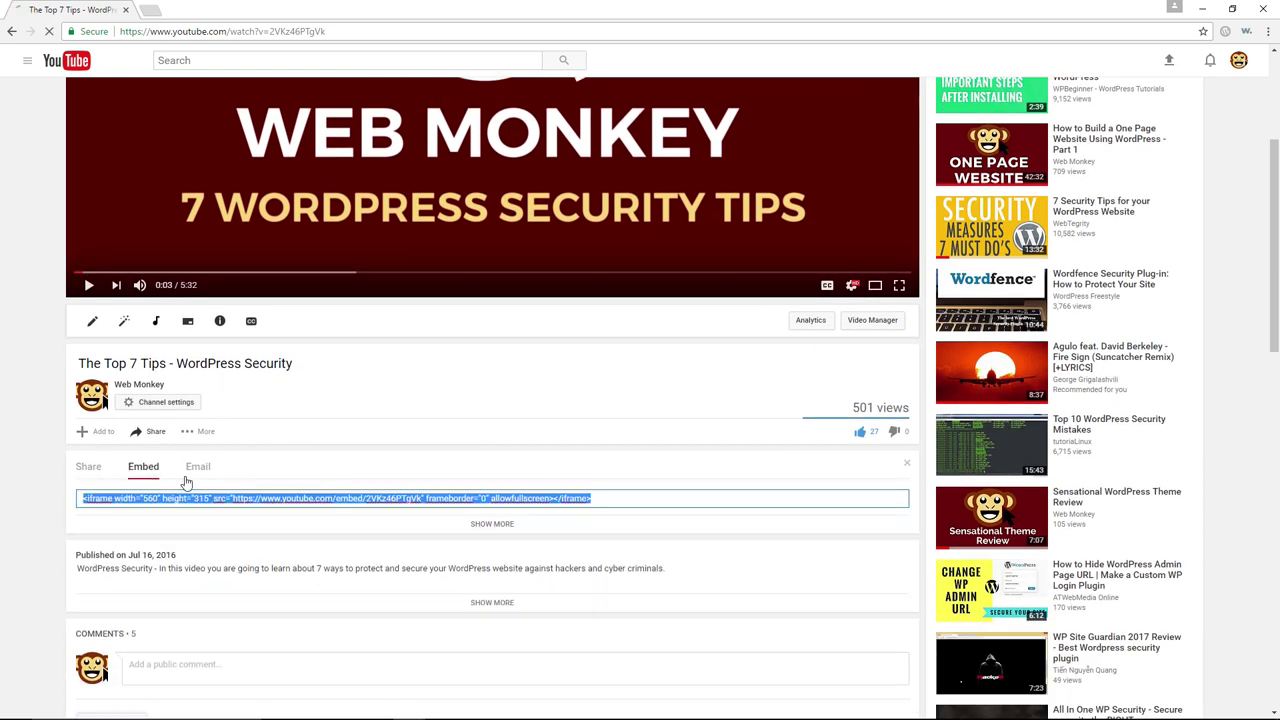
pyautogui.rightClick(322, 494)
pyautogui.click(366, 524)
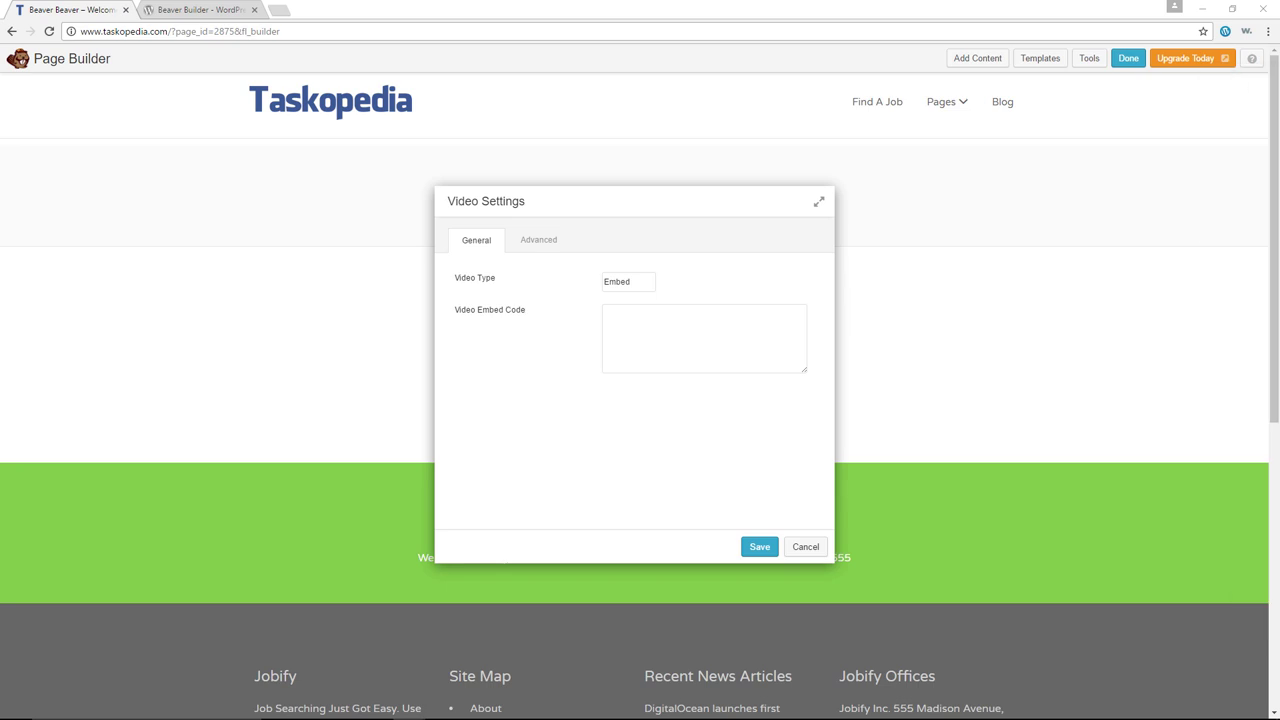
# Paste the copied YouTube iframe code as the module's video embed code and save the video settings
pyautogui.click(674, 337)
pyautogui.hotkey('ctrl', 'v')
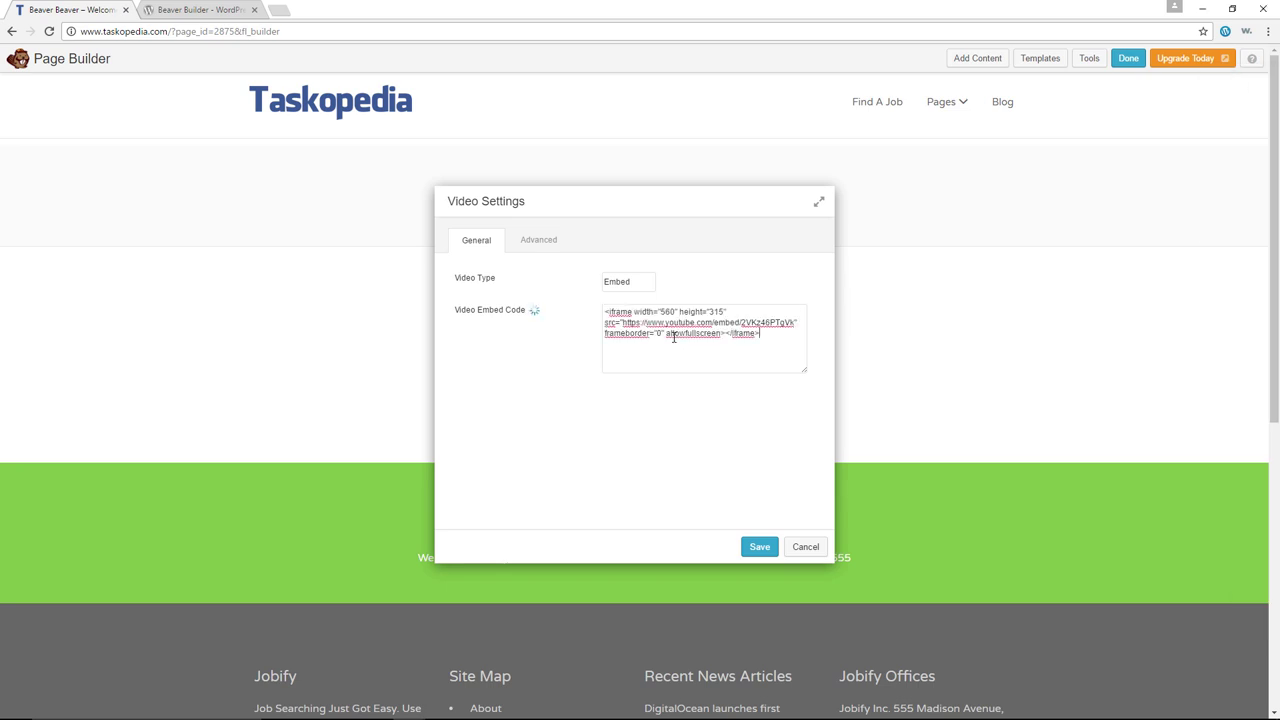
pyautogui.click(760, 548)
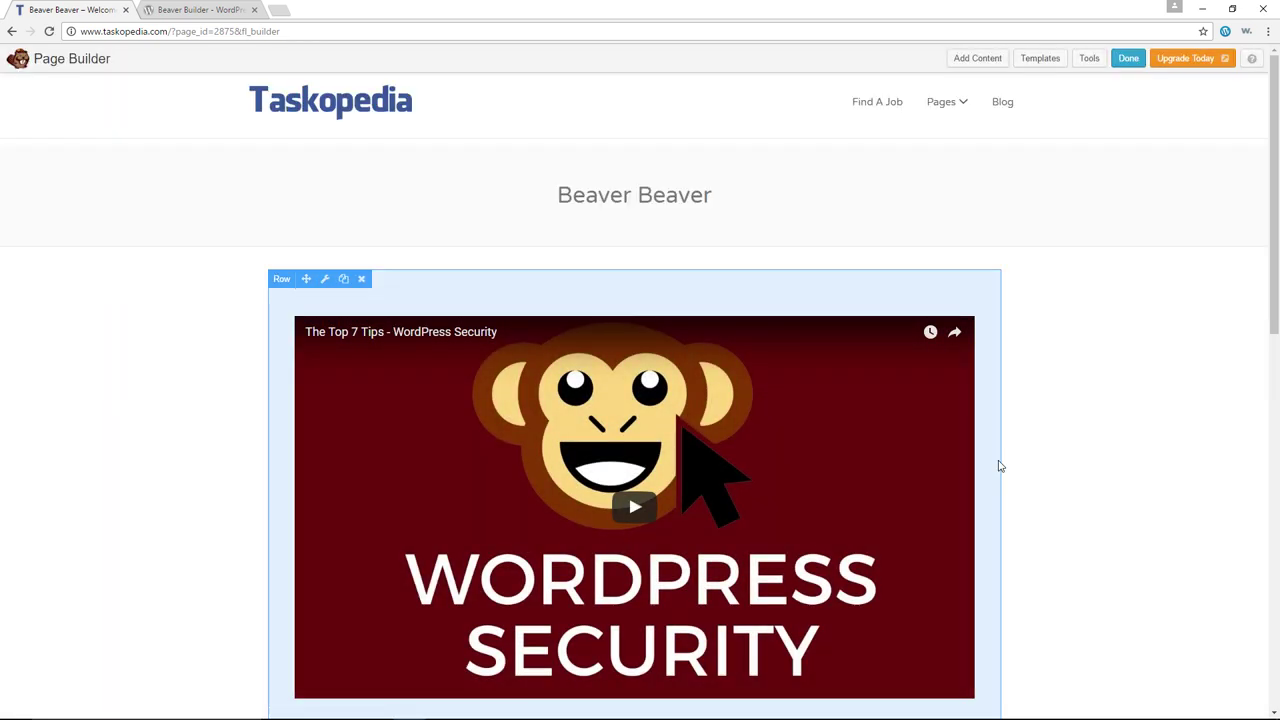
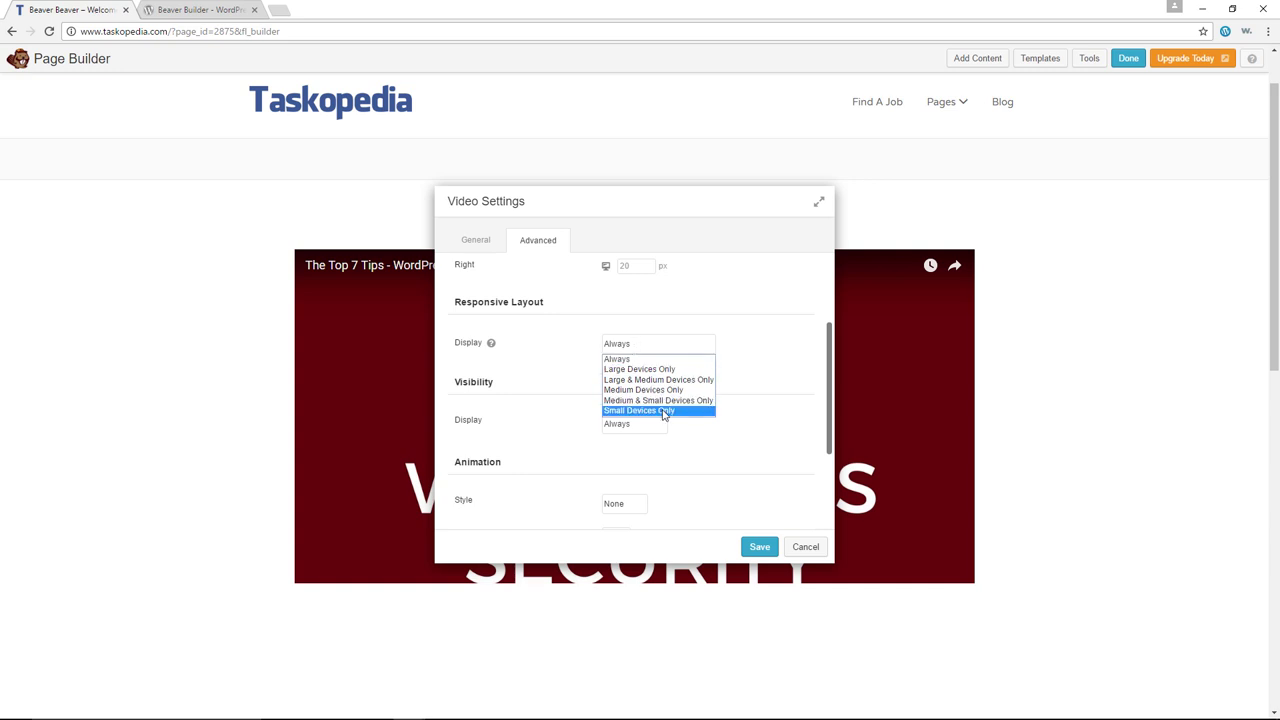
pyautogui.click(706, 436)
pyautogui.click(632, 430)
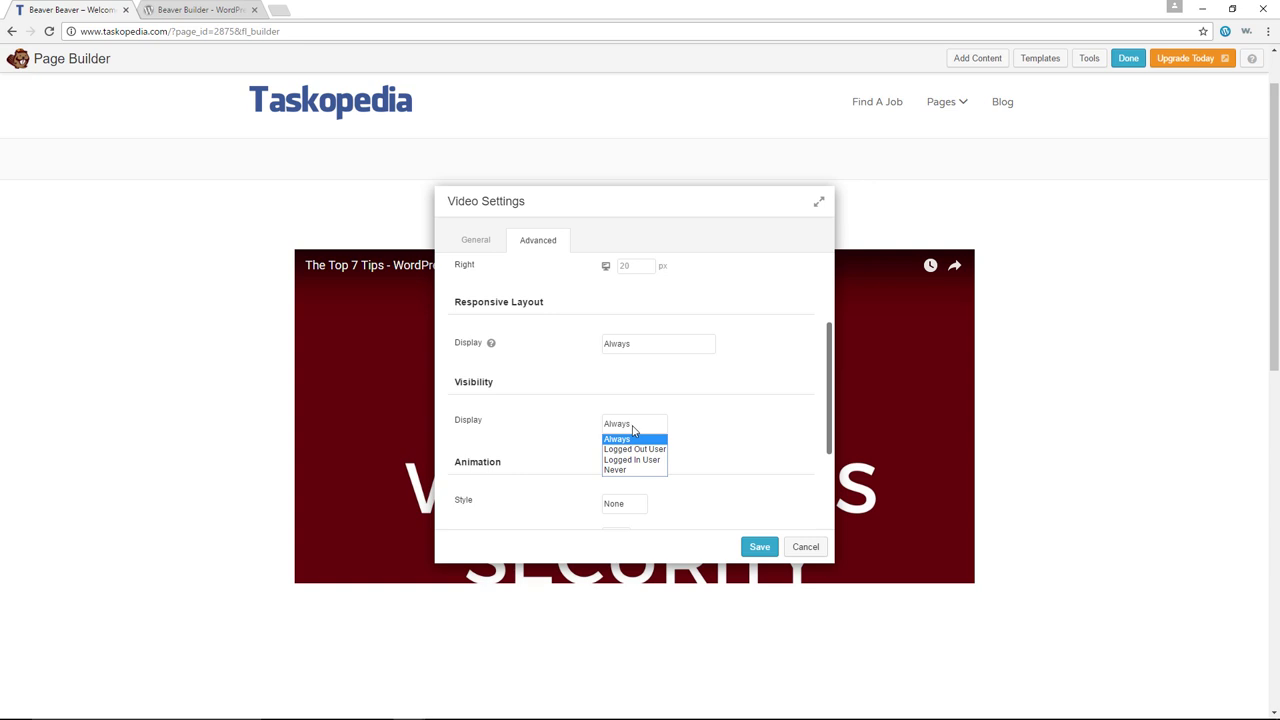
pyautogui.click(751, 443)
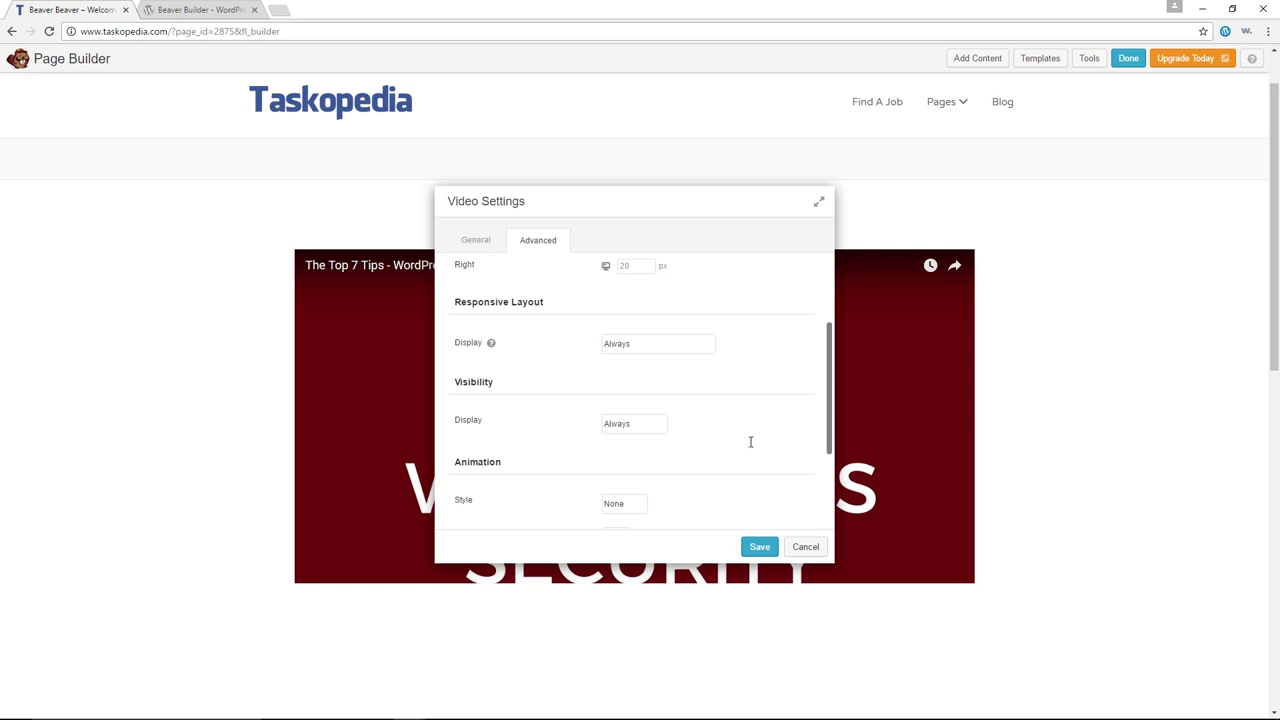
# Set the video's animation style to Slide Up with a 2.3-second delay and save the module settings
pyautogui.scroll(-1, 750, 441)
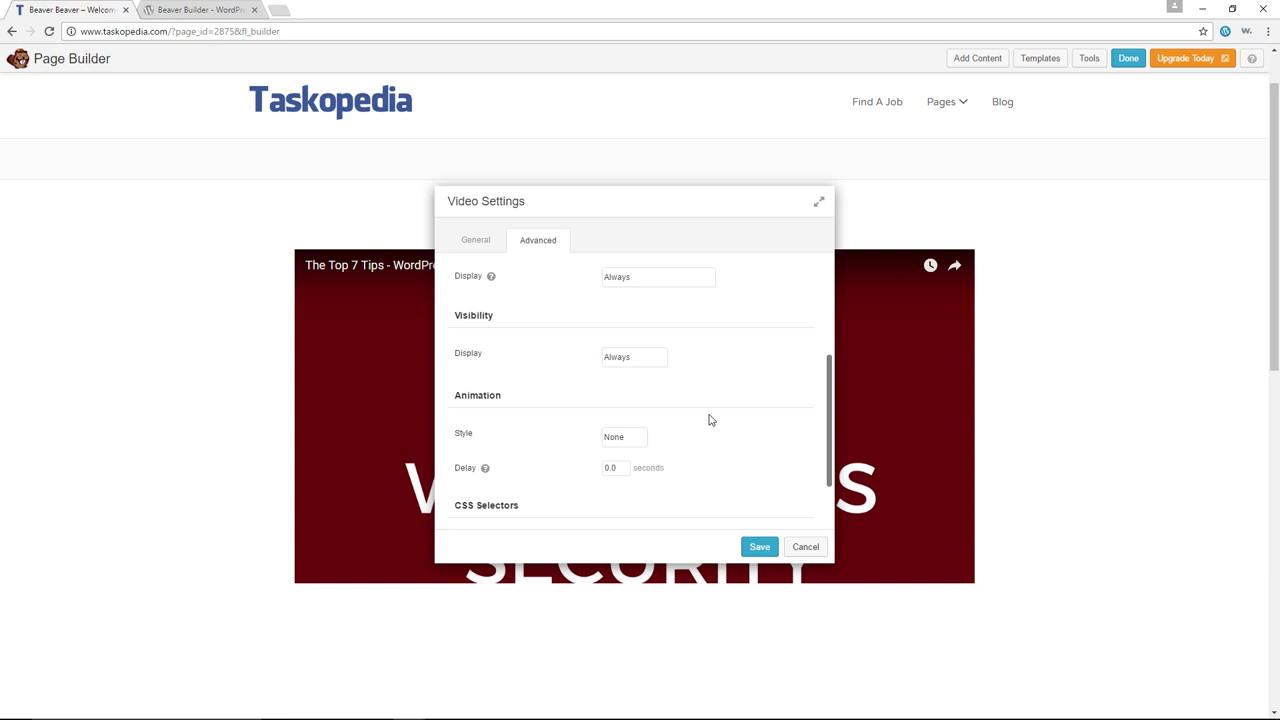
pyautogui.scroll(-1, 700, 415)
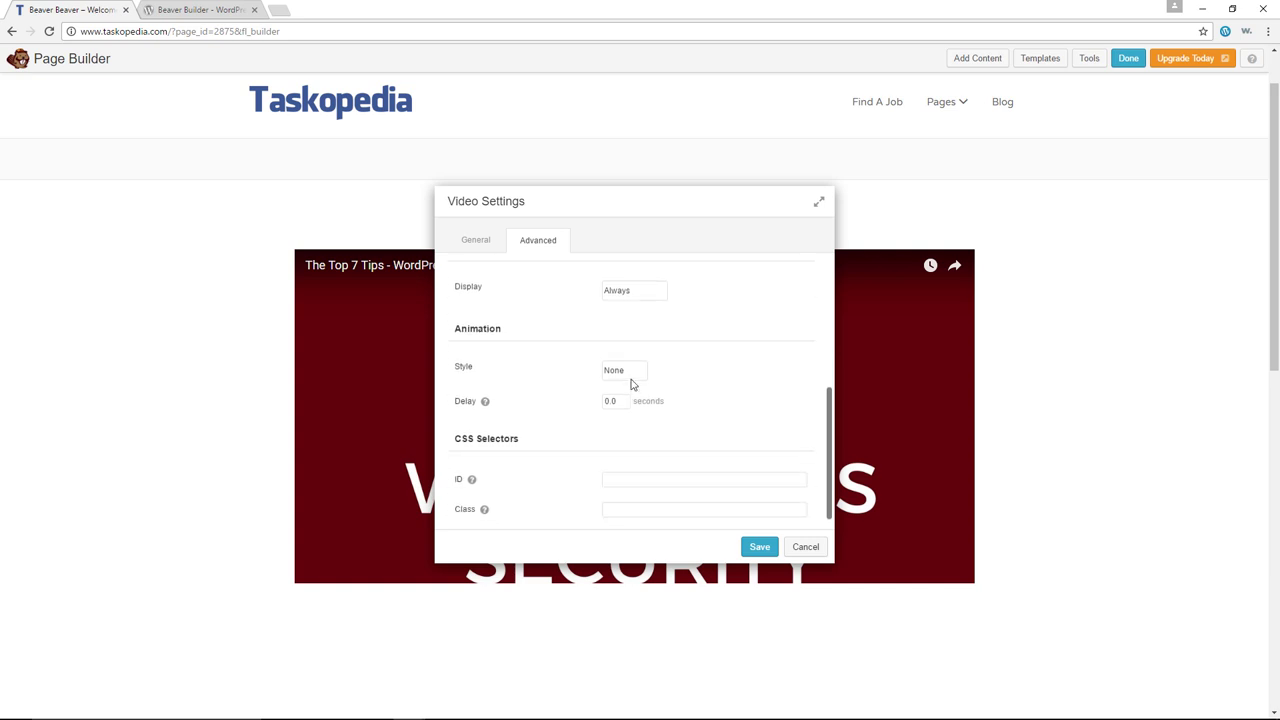
pyautogui.click(632, 374)
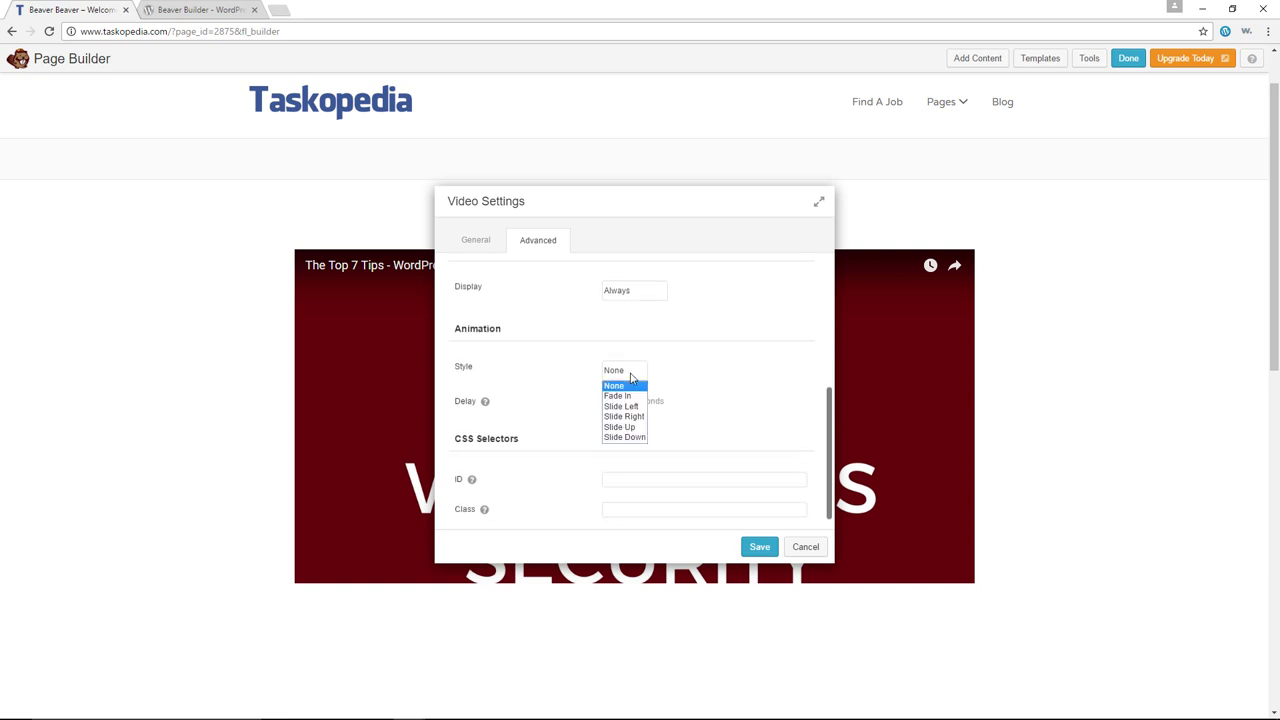
pyautogui.click(625, 427)
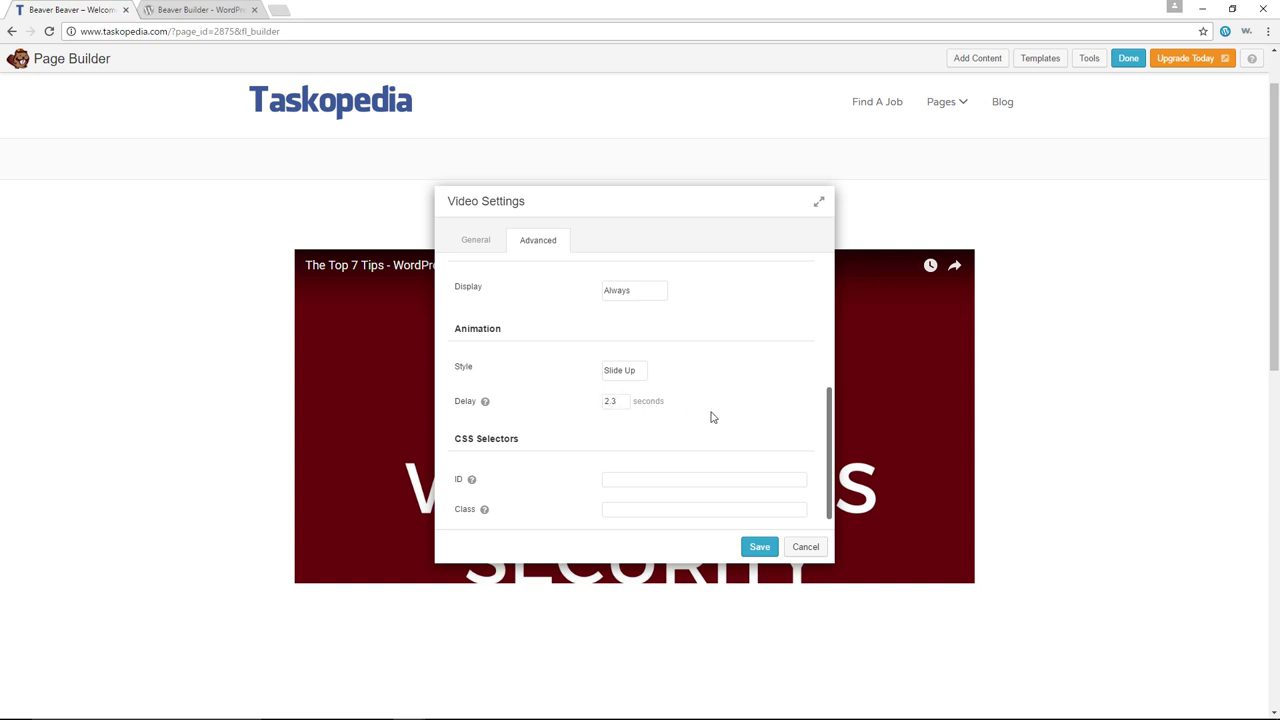
pyautogui.scroll(-1, 705, 420)
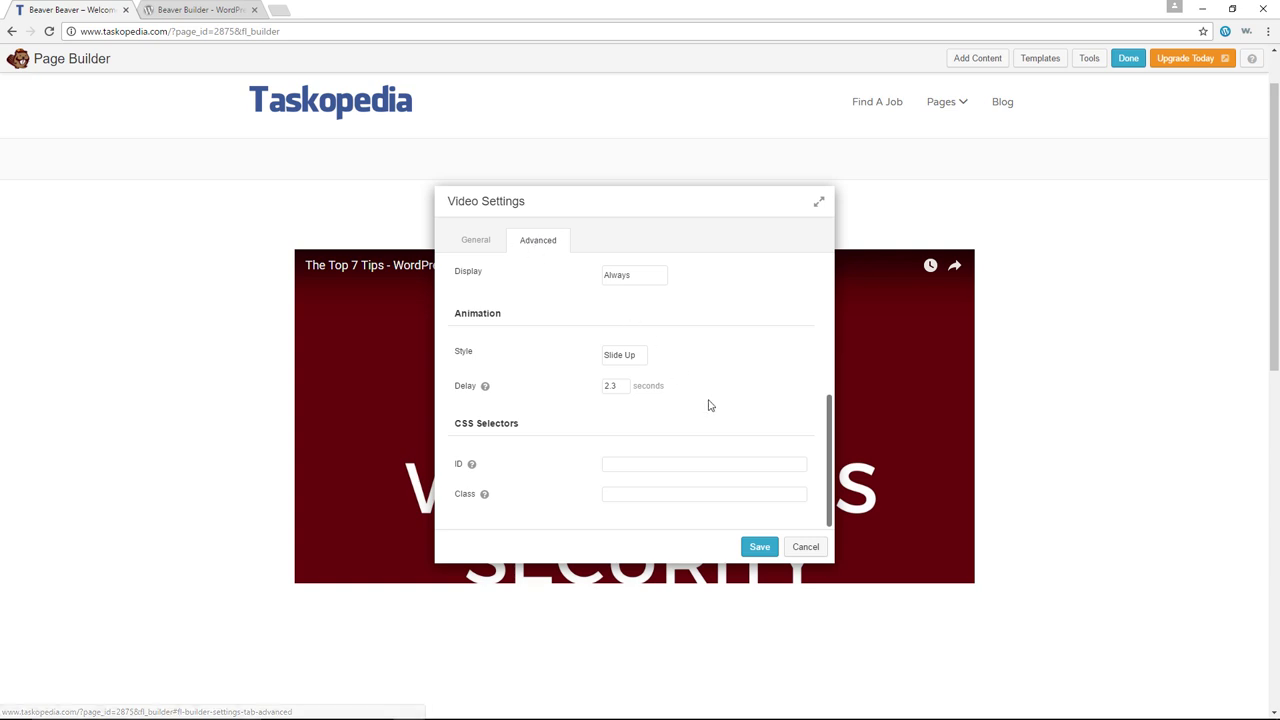
pyautogui.click(760, 548)
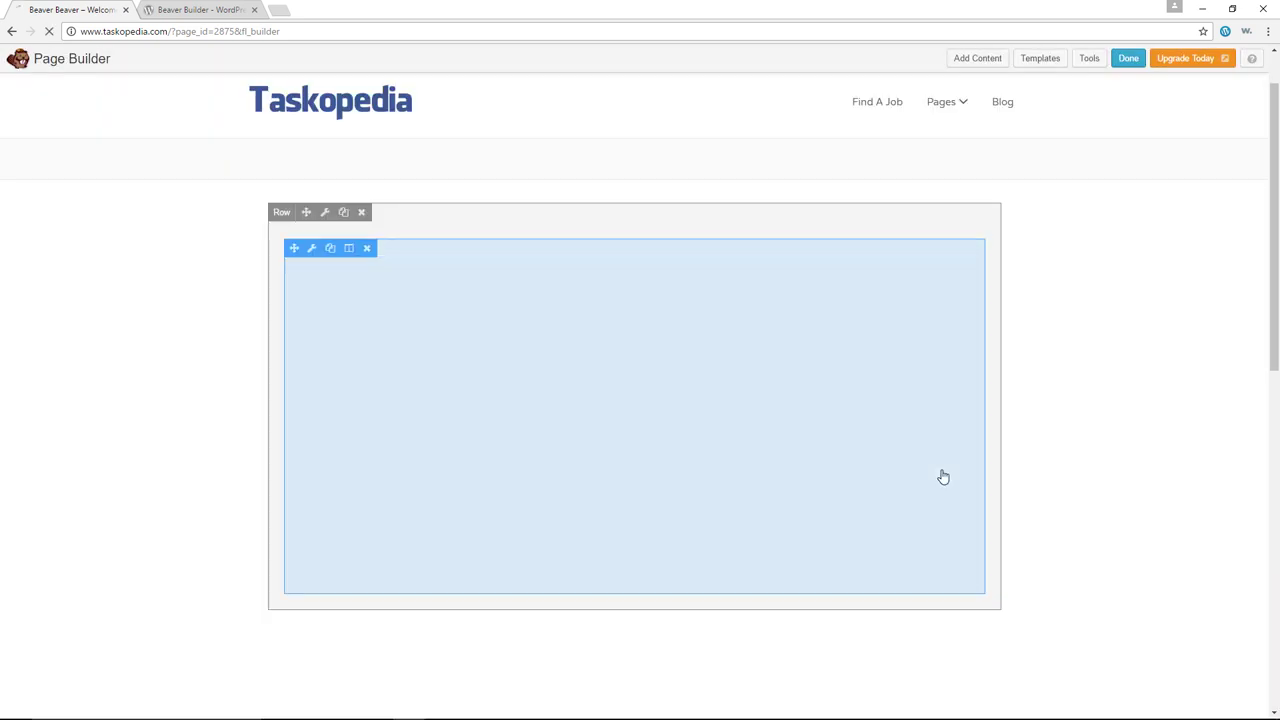
pyautogui.scroll(-1, 1054, 360)
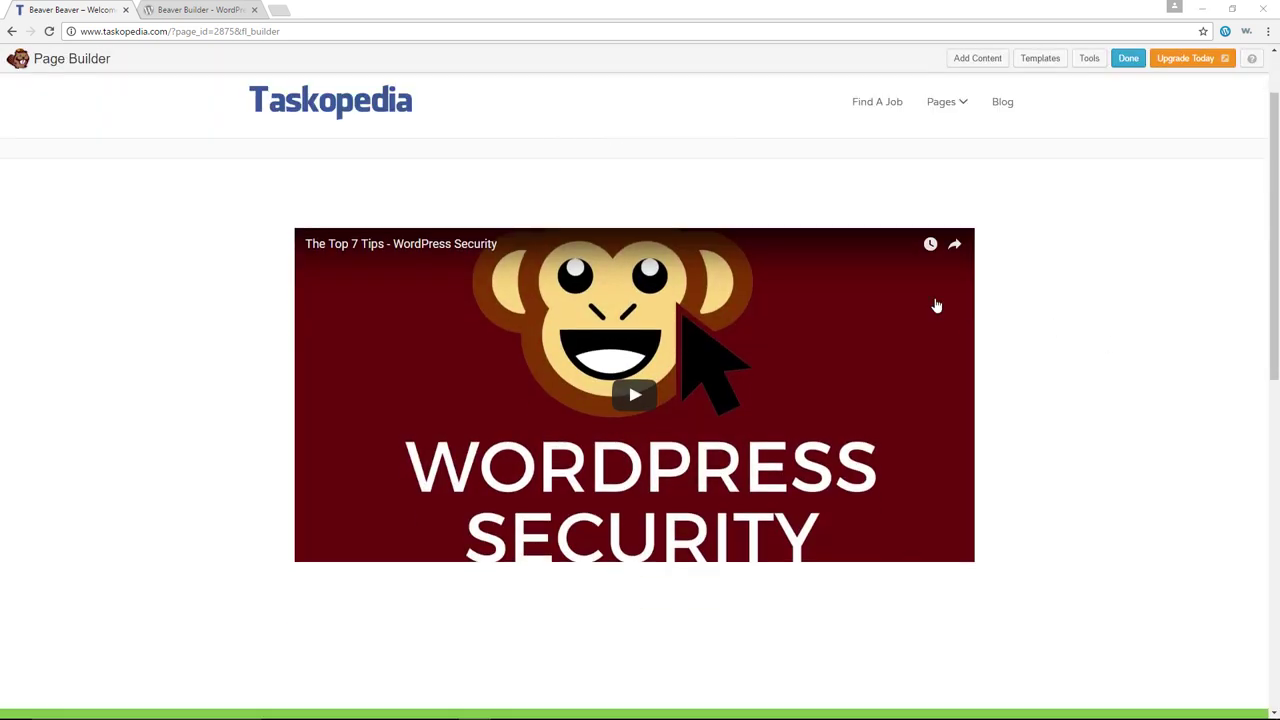
pyautogui.scroll(1, 1097, 431)
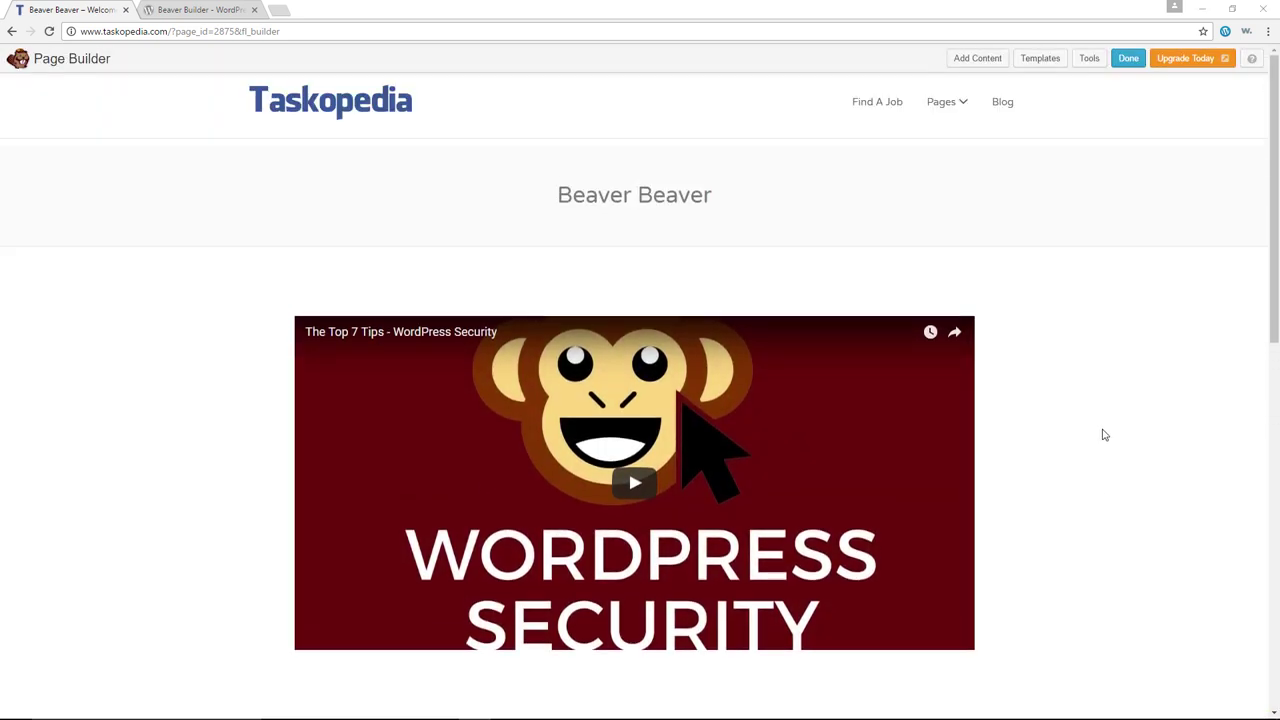
# Add a 2 Columns row layout directly below the embedded video
pyautogui.scroll(-2, 1094, 406)
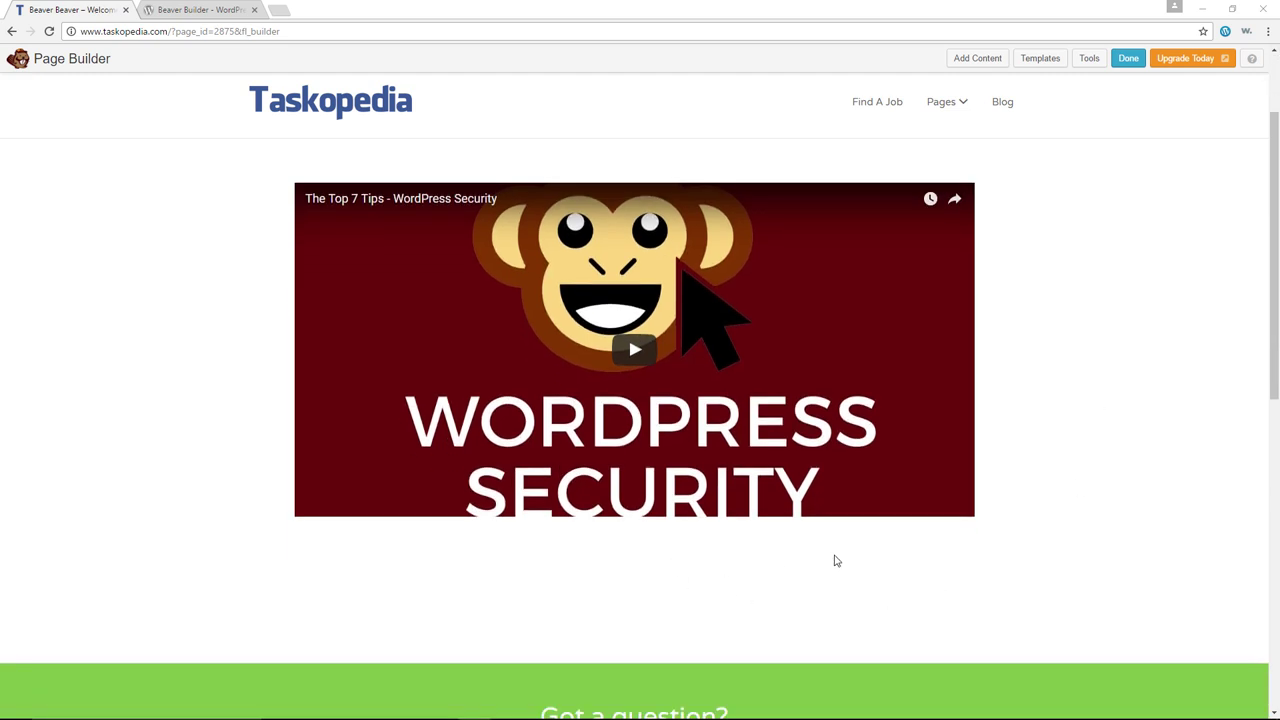
pyautogui.scroll(2, 1157, 506)
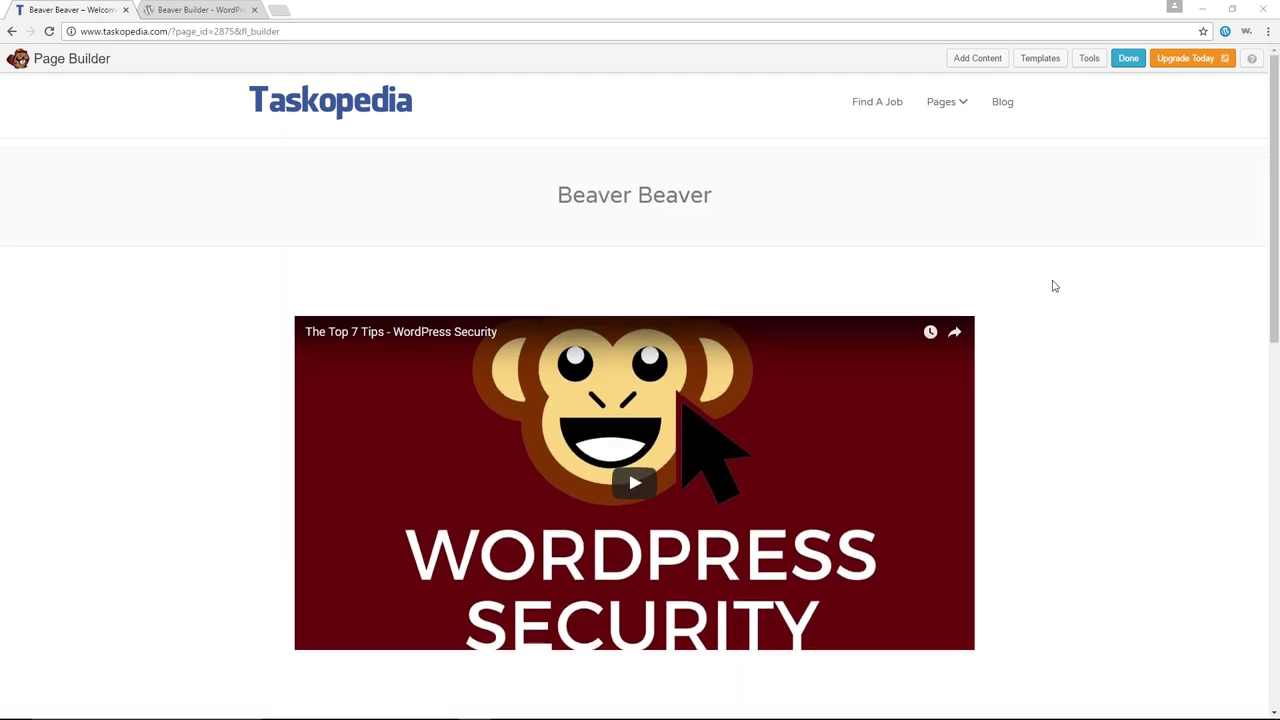
pyautogui.click(980, 60)
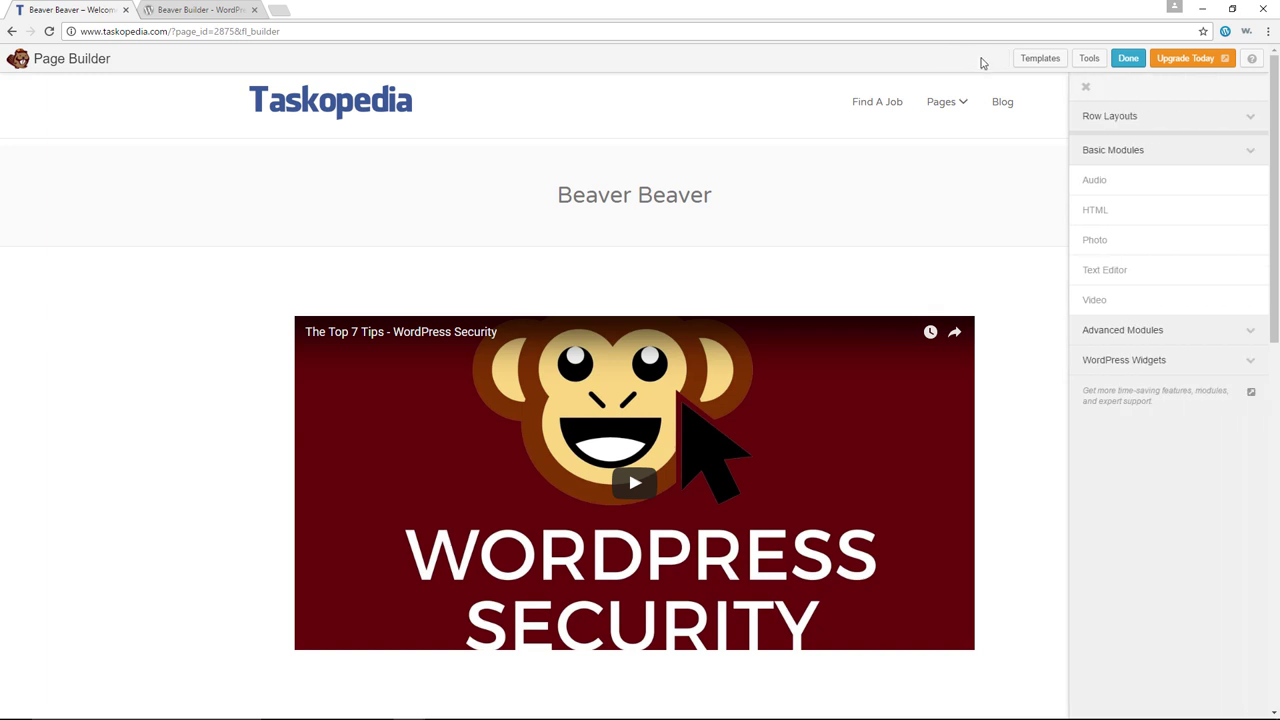
pyautogui.click(1127, 118)
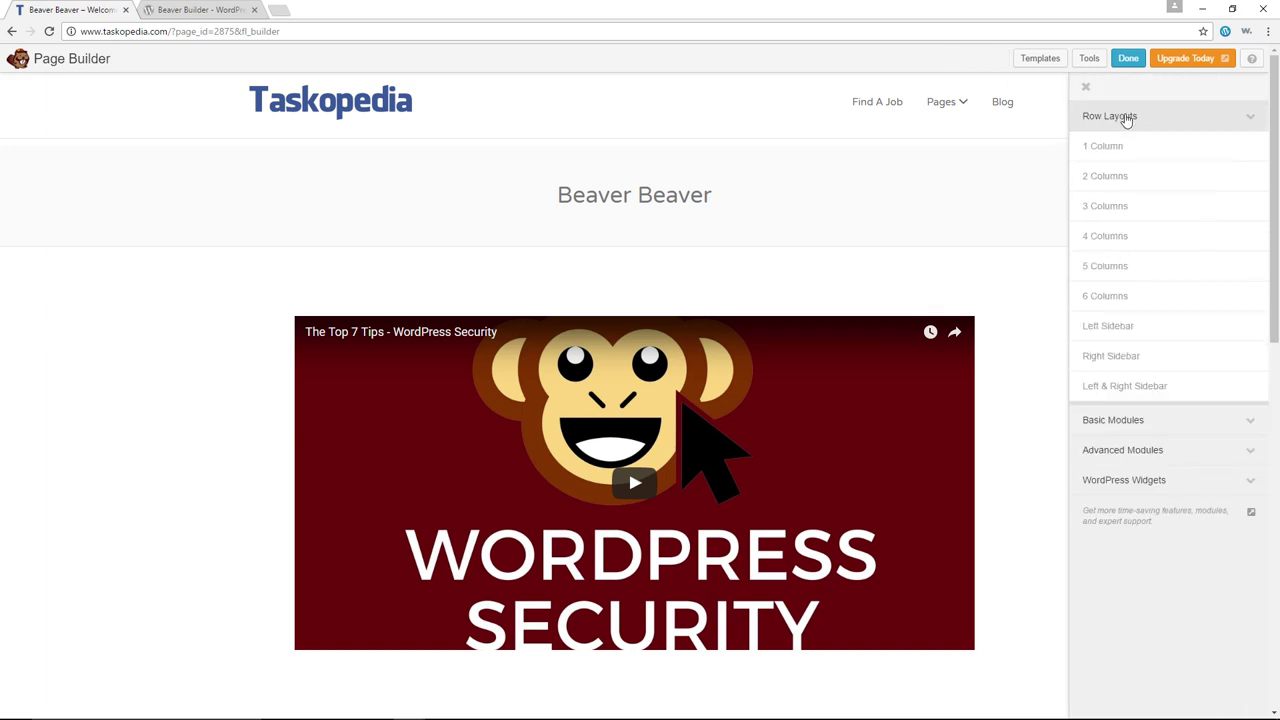
pyautogui.moveTo(1139, 179); pyautogui.dragTo(575, 341)
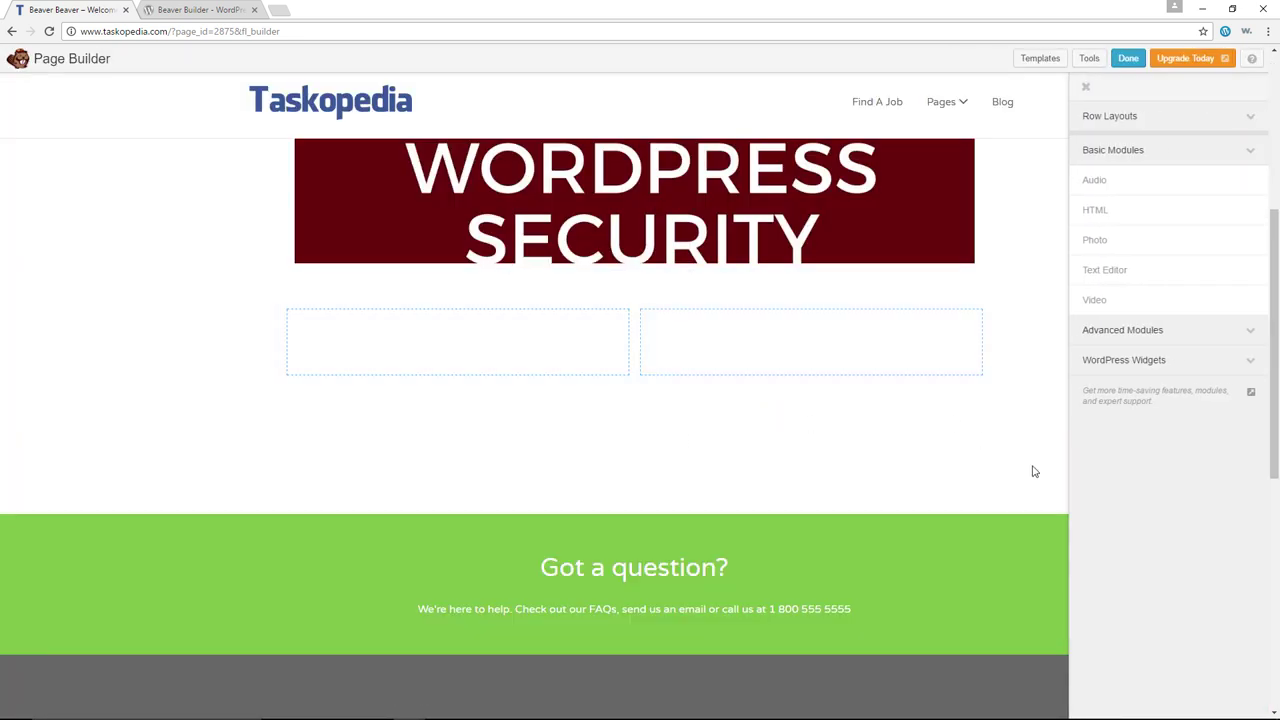
# Add a Text Editor module to the row's left column with "Beaver Security Force" above a placeholder paragraph starting "Purus pellentesque vivamus varius"
pyautogui.moveTo(1124, 271); pyautogui.dragTo(443, 354)
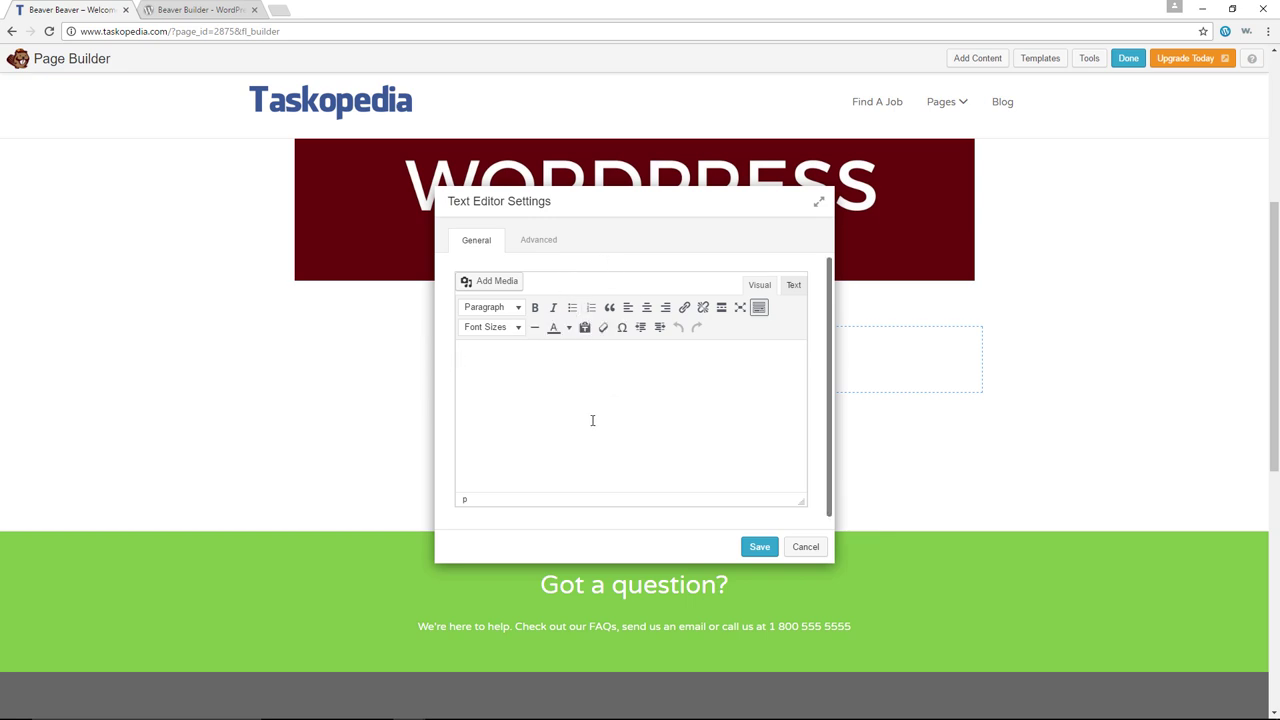
pyautogui.write('Purus pellentesque vivamus varius aliquam commodo eget, ultricies imperdiet, eget tempus est ipsum ipsum turpis, atque et elit maecenas vel ut. Congue et nibh imperdiet sollicitudin dignissim in, in hendrerit, nisl integer nulla, porttitor wisi donec. Velit integer in in erat quam, elit amet tristique donec aliquam, aliquam mi pellentesque tristique nec a arcu, netus')
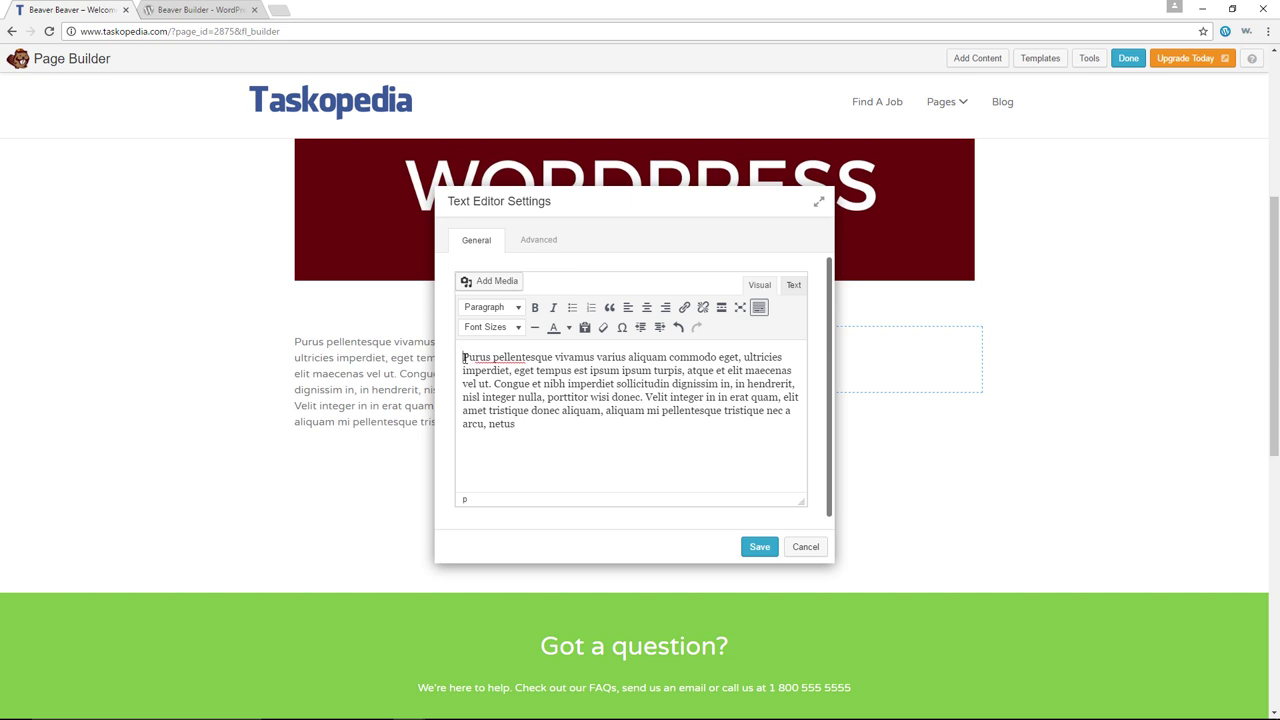
pyautogui.press('Return')
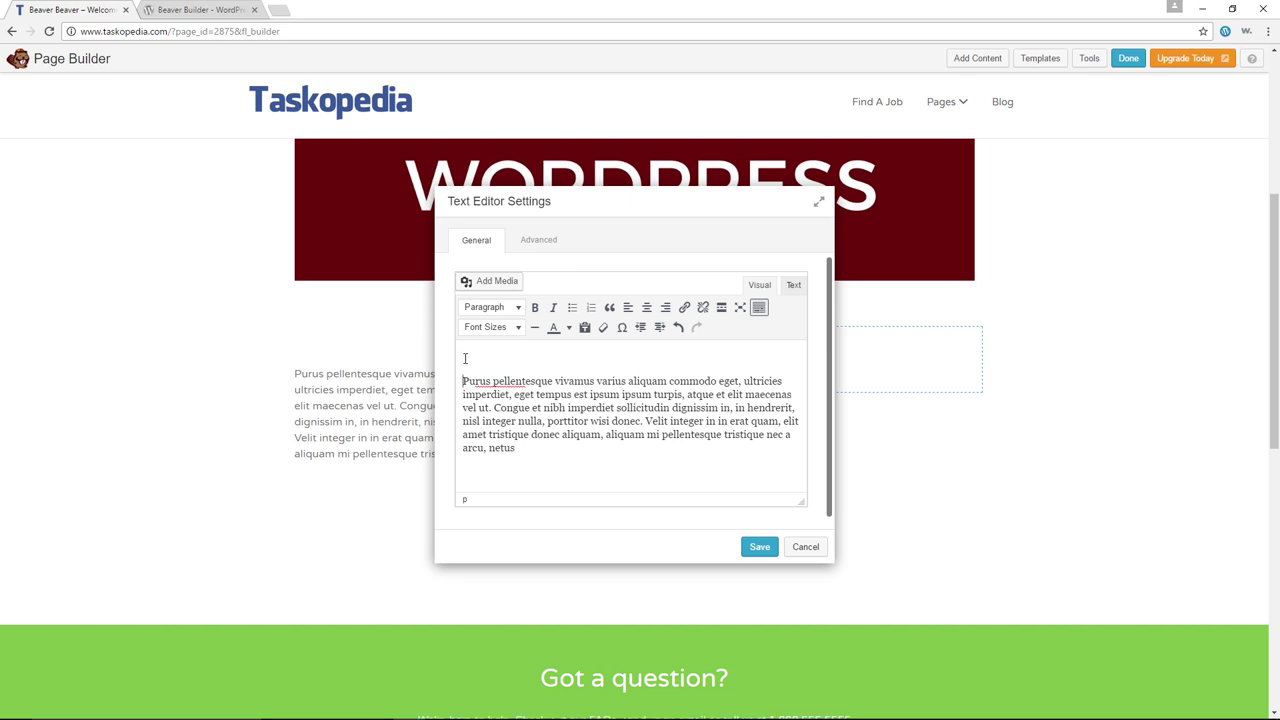
pyautogui.write('Beaver Security')
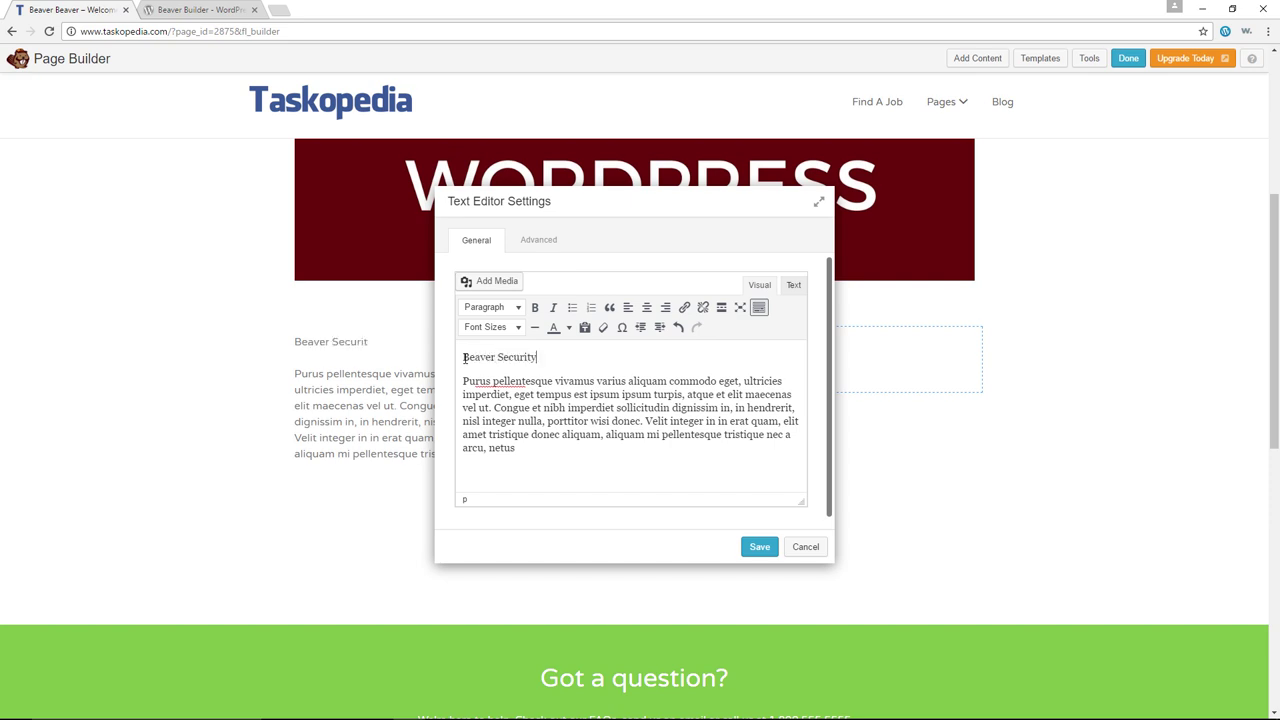
pyautogui.write(' Force')
# Format the "Beaver Security Force" line as 40px bold text and save the text module
pyautogui.moveTo(572, 357); pyautogui.dragTo(458, 357)
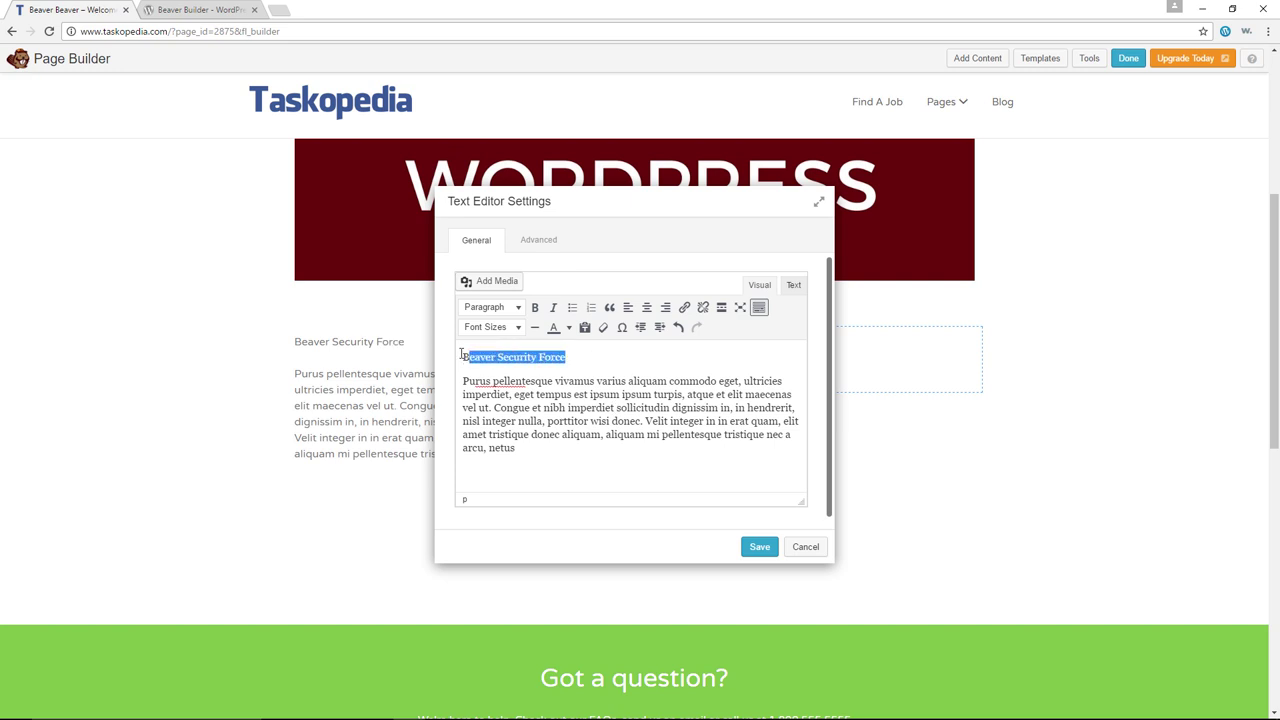
pyautogui.click(505, 330)
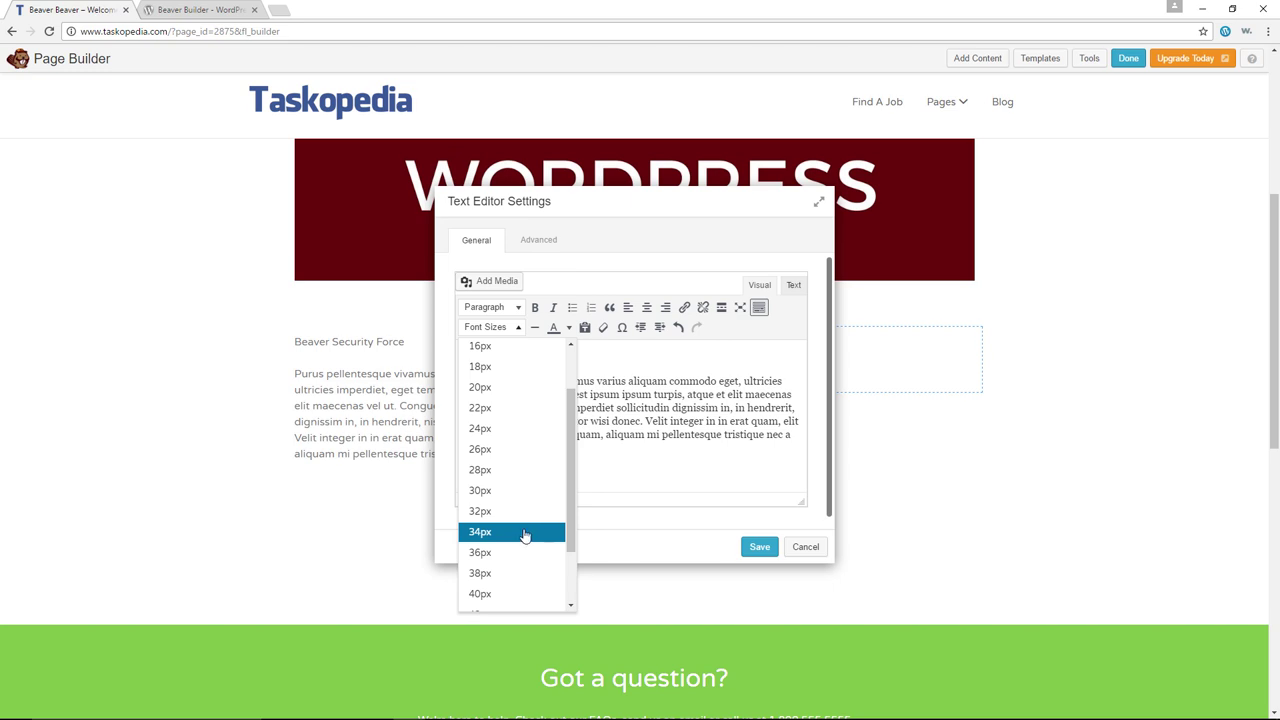
pyautogui.click(489, 595)
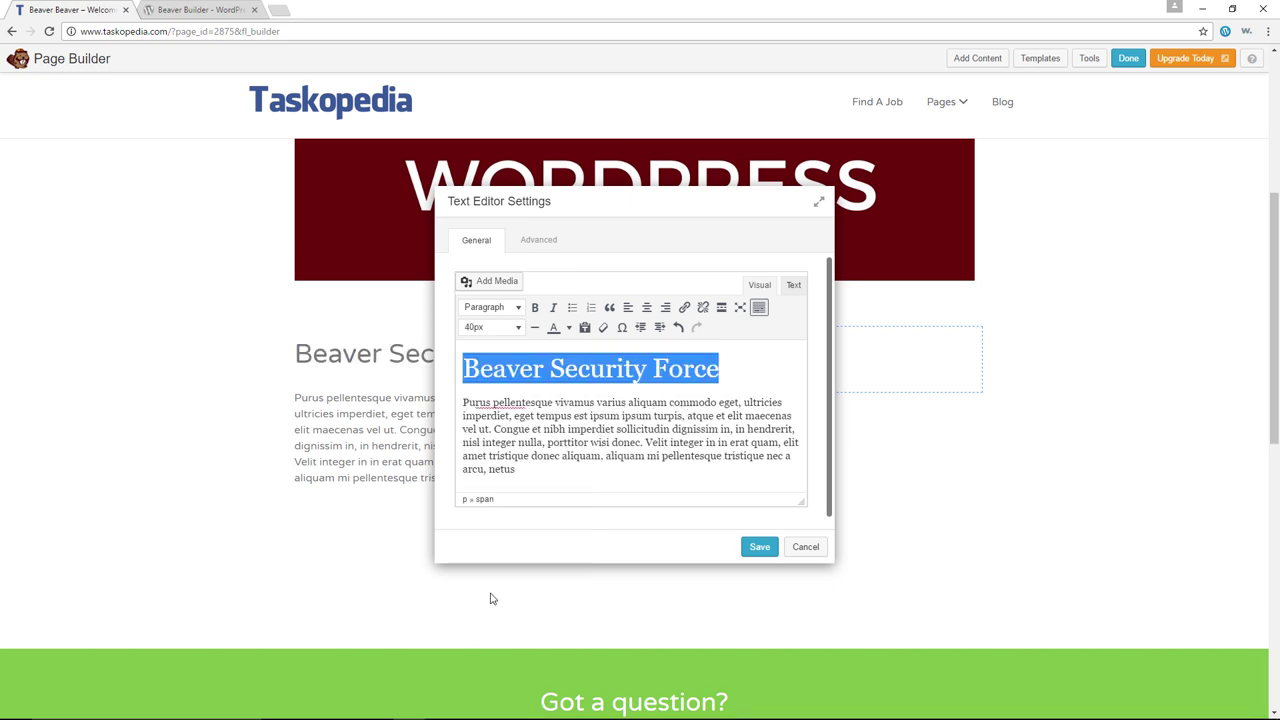
pyautogui.click(535, 307)
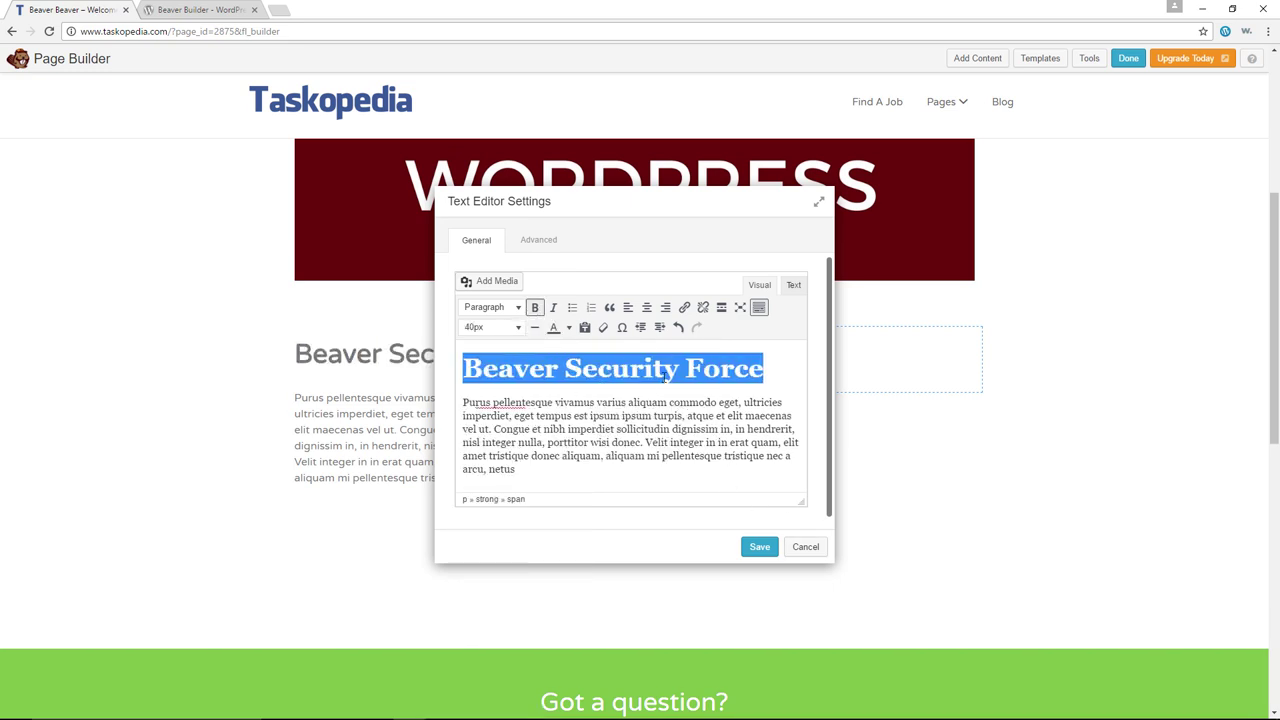
pyautogui.click(759, 547)
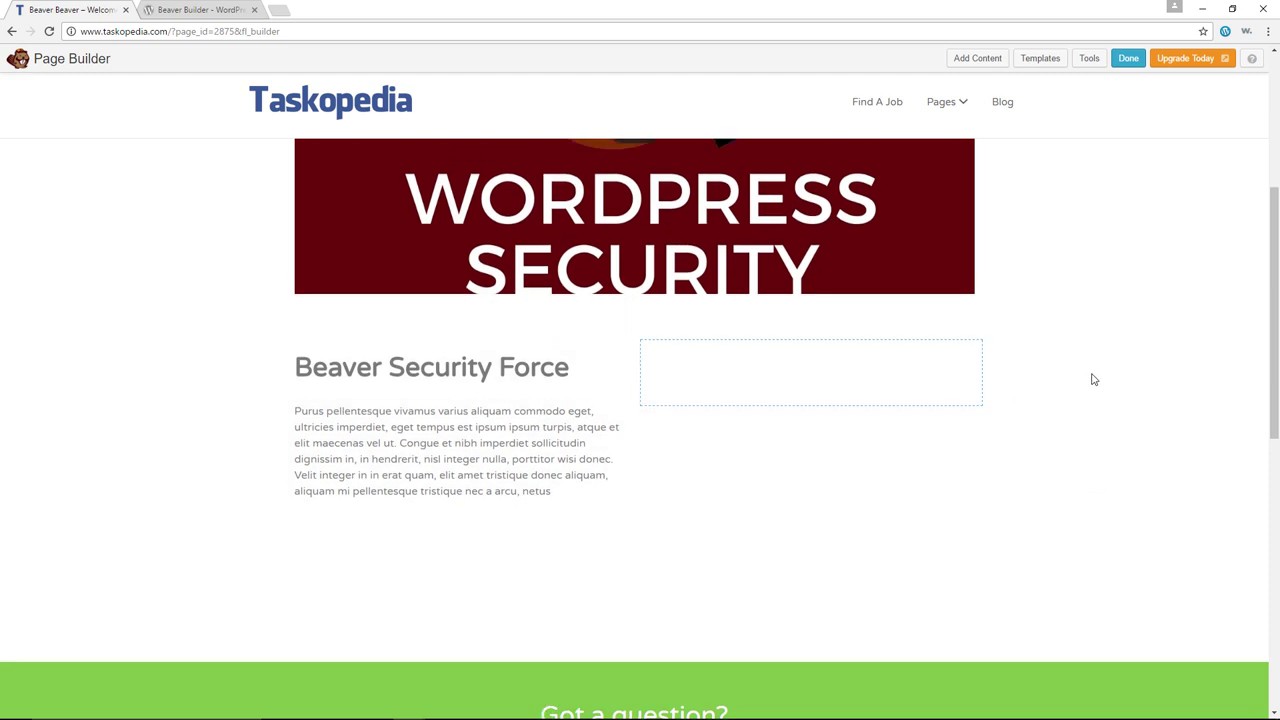
# Add a Photo module to the row's right column and select blog-2.jpg from the media library as its photo
pyautogui.click(988, 59)
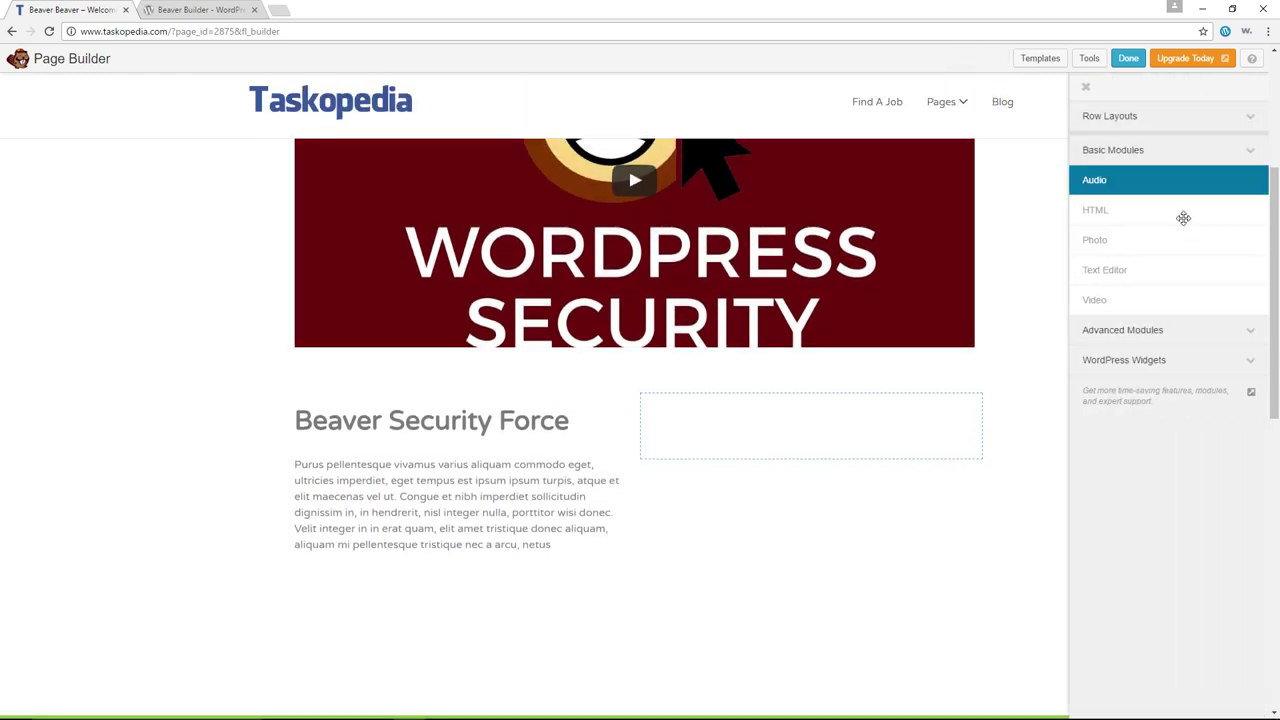
pyautogui.moveTo(1136, 240); pyautogui.dragTo(761, 434)
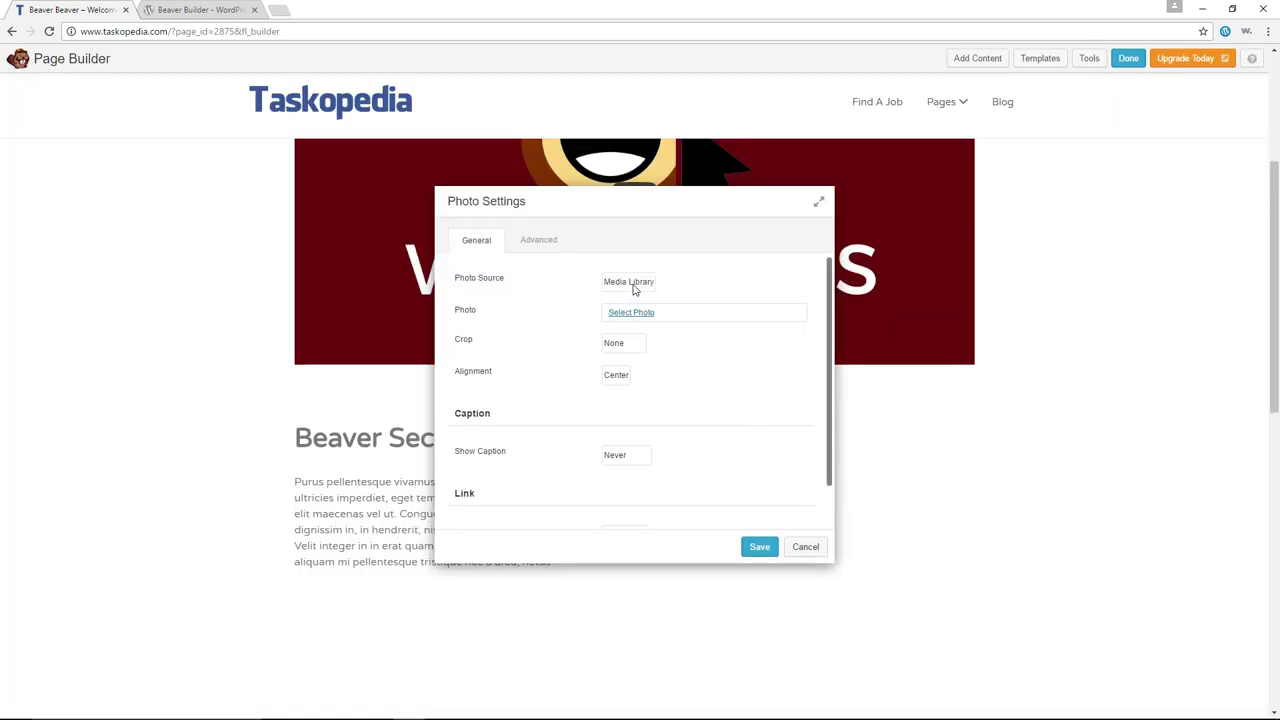
pyautogui.click(632, 286)
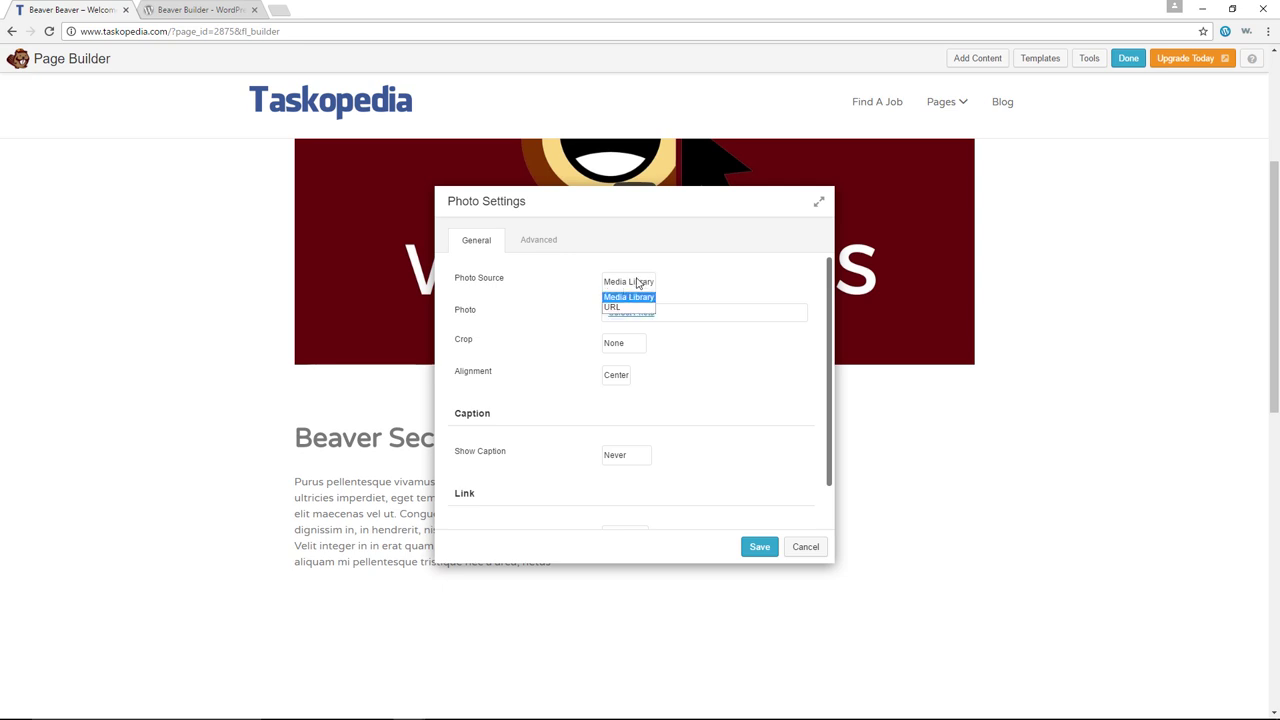
pyautogui.click(674, 297)
pyautogui.click(635, 314)
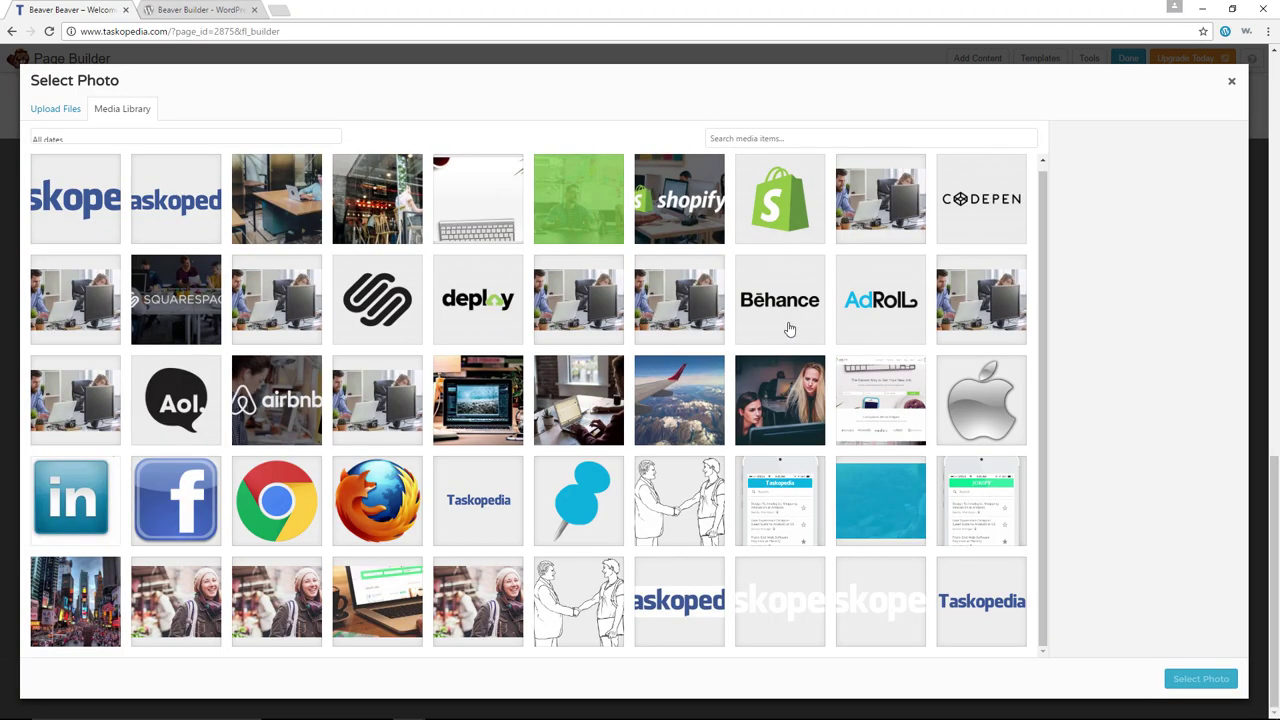
pyautogui.click(792, 412)
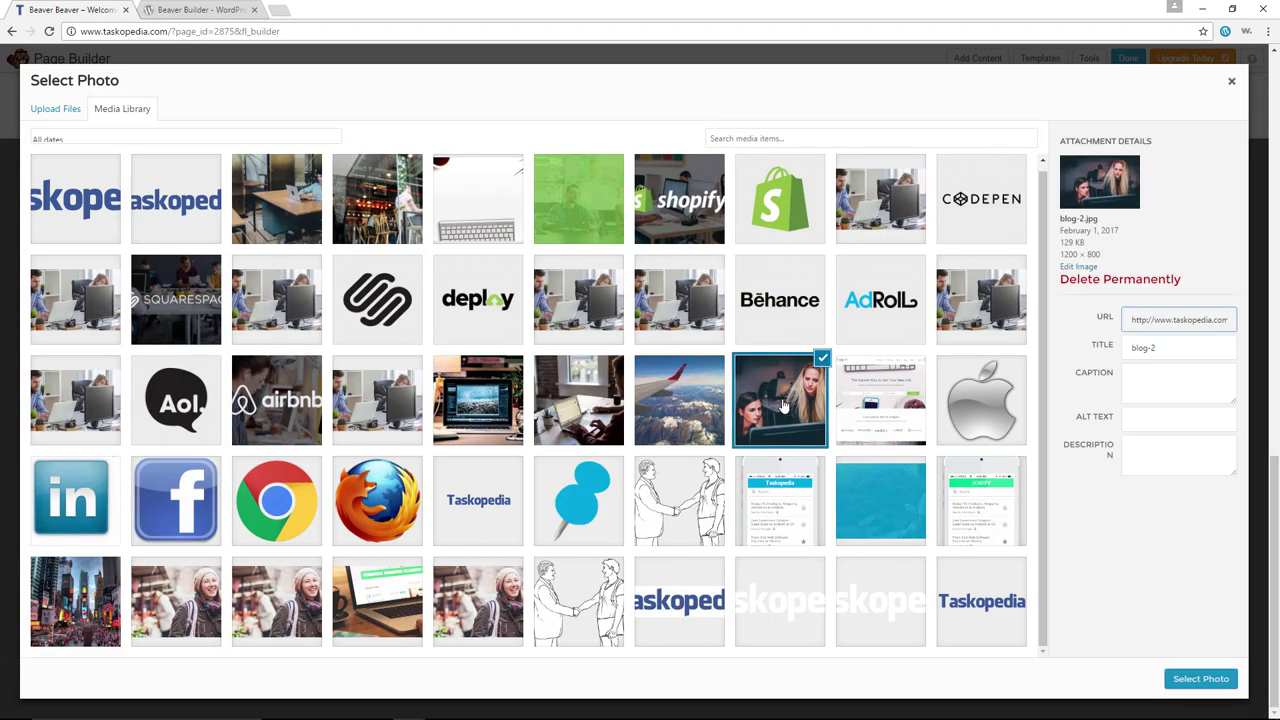
pyautogui.click(1201, 679)
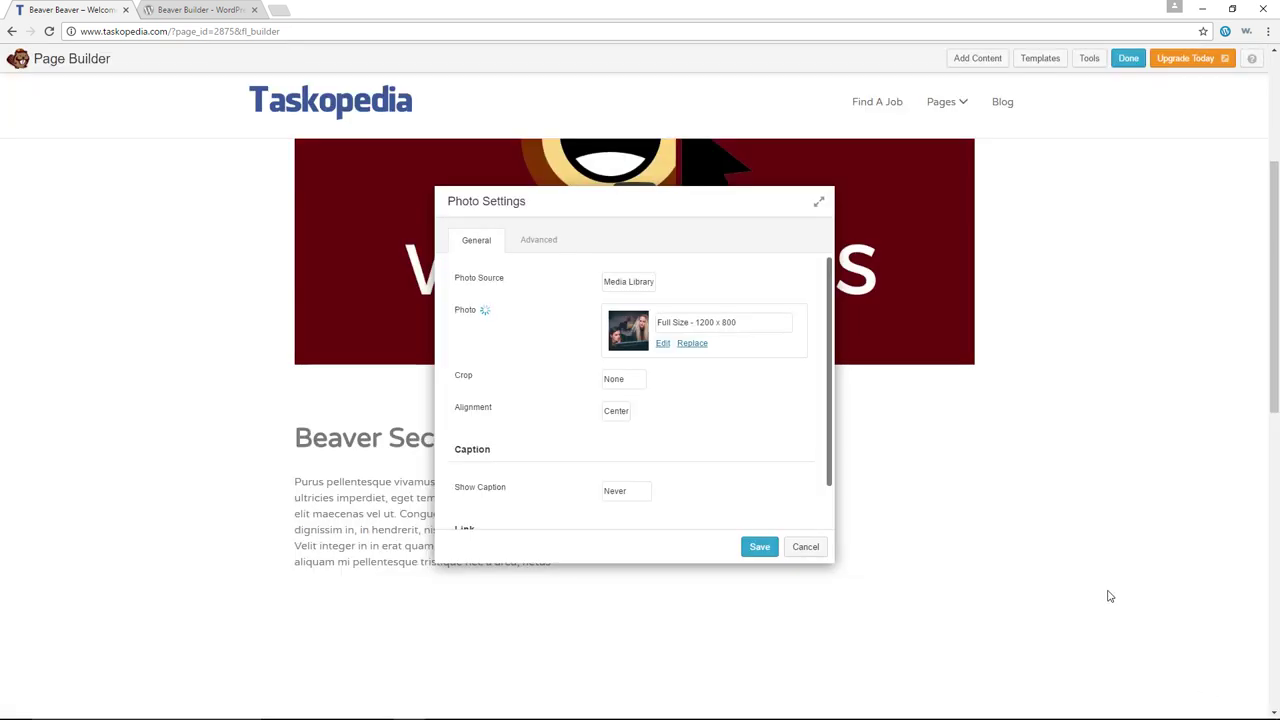
# Try the Medium - 300 x 200 photo size, then set it to Large - 680 x 454
pyautogui.moveTo(703, 209); pyautogui.dragTo(413, 187)
pyautogui.click(418, 303)
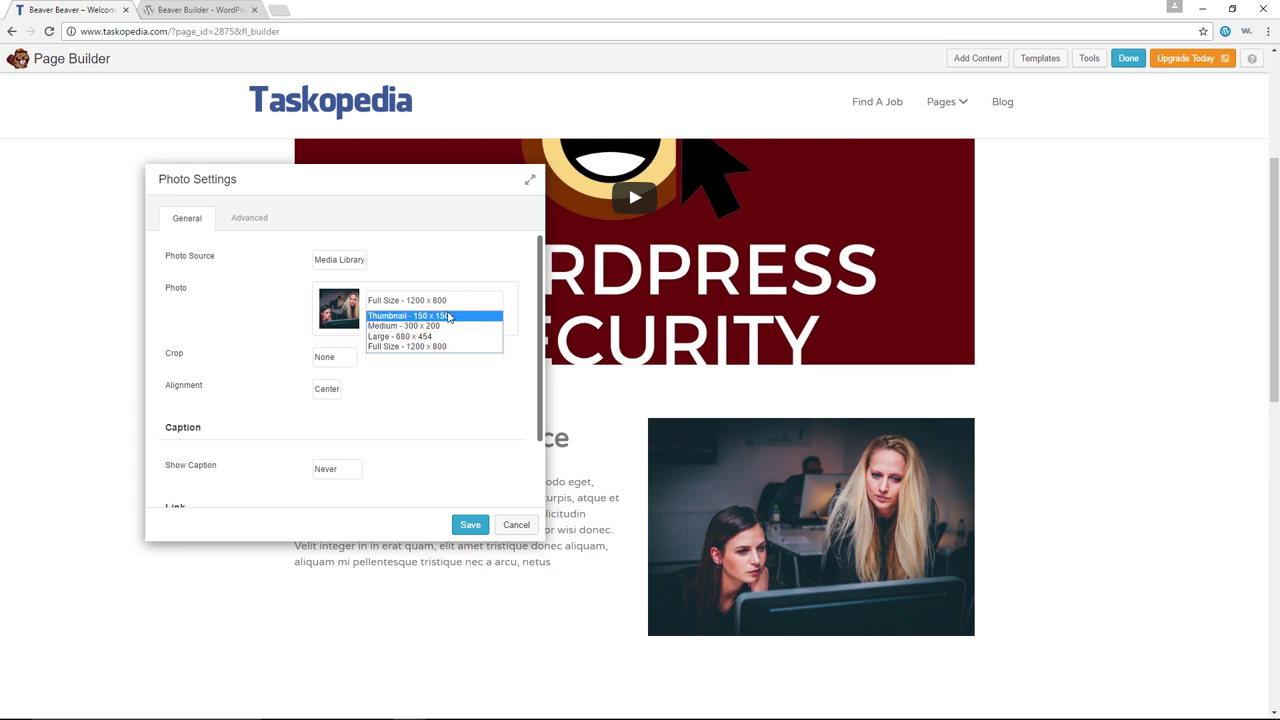
pyautogui.click(430, 327)
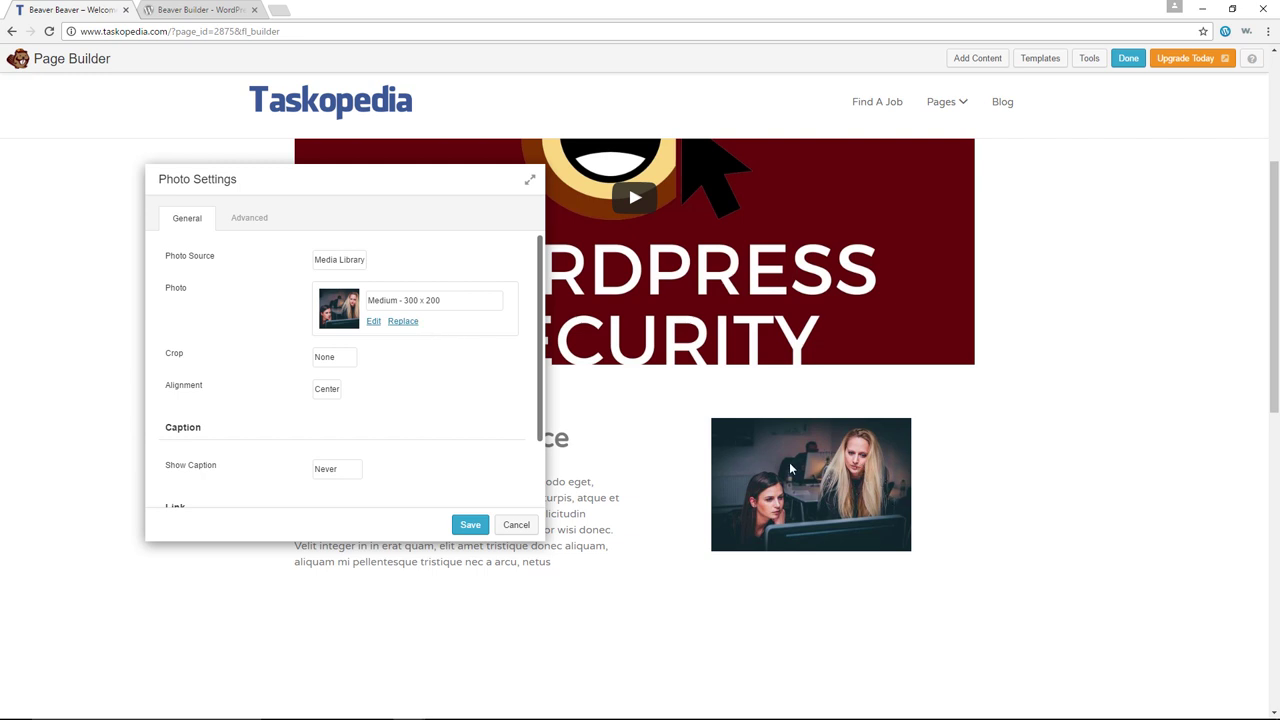
pyautogui.click(449, 309)
pyautogui.click(405, 337)
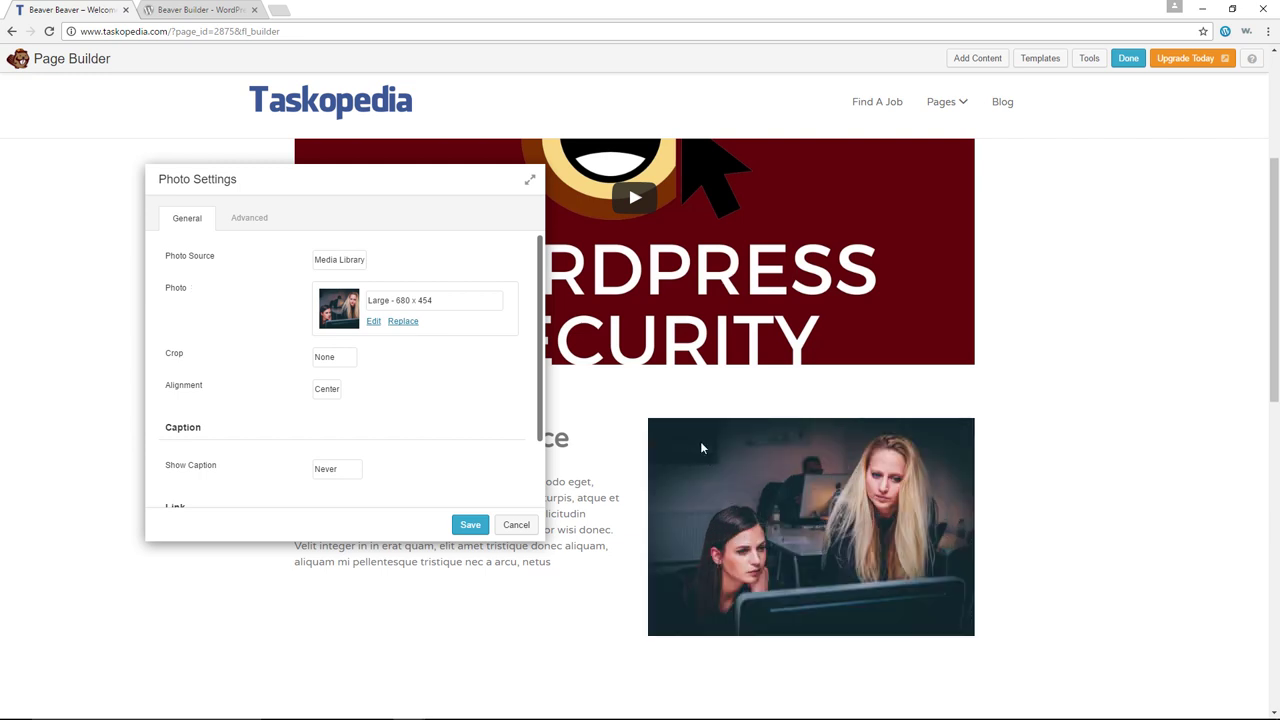
# Try the Circle and Portrait crops on the photo
pyautogui.click(333, 362)
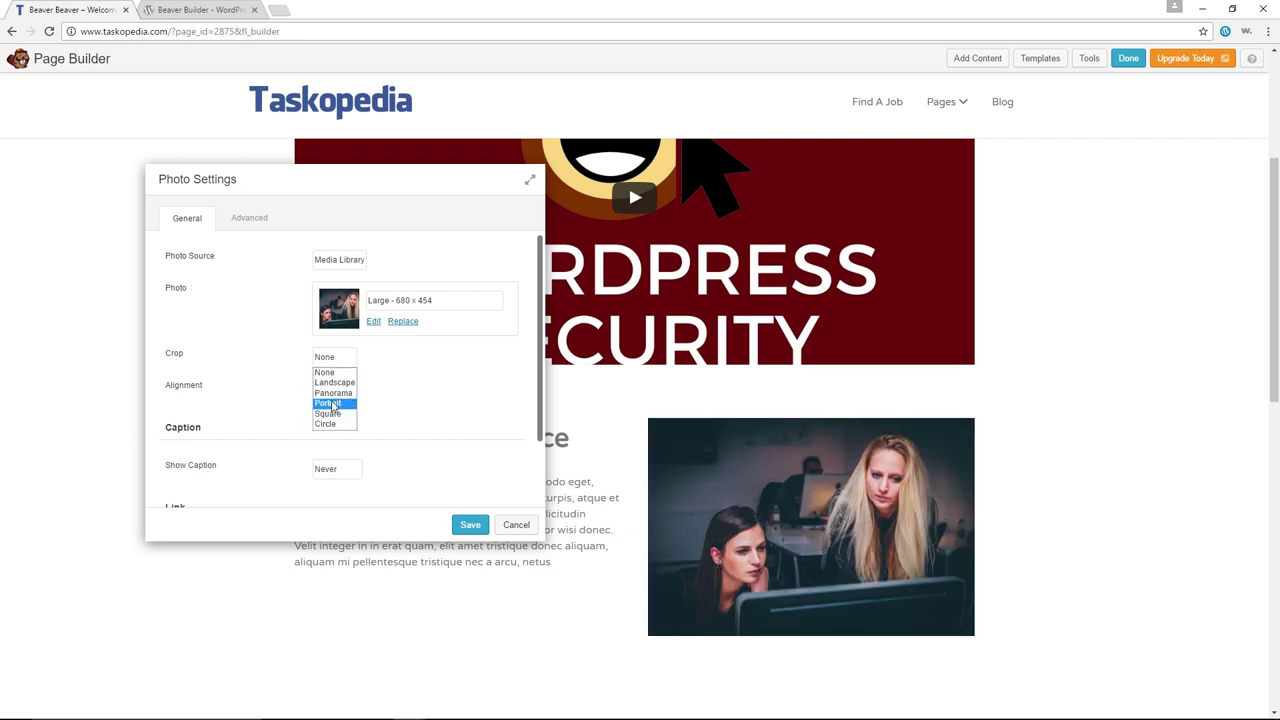
pyautogui.click(332, 423)
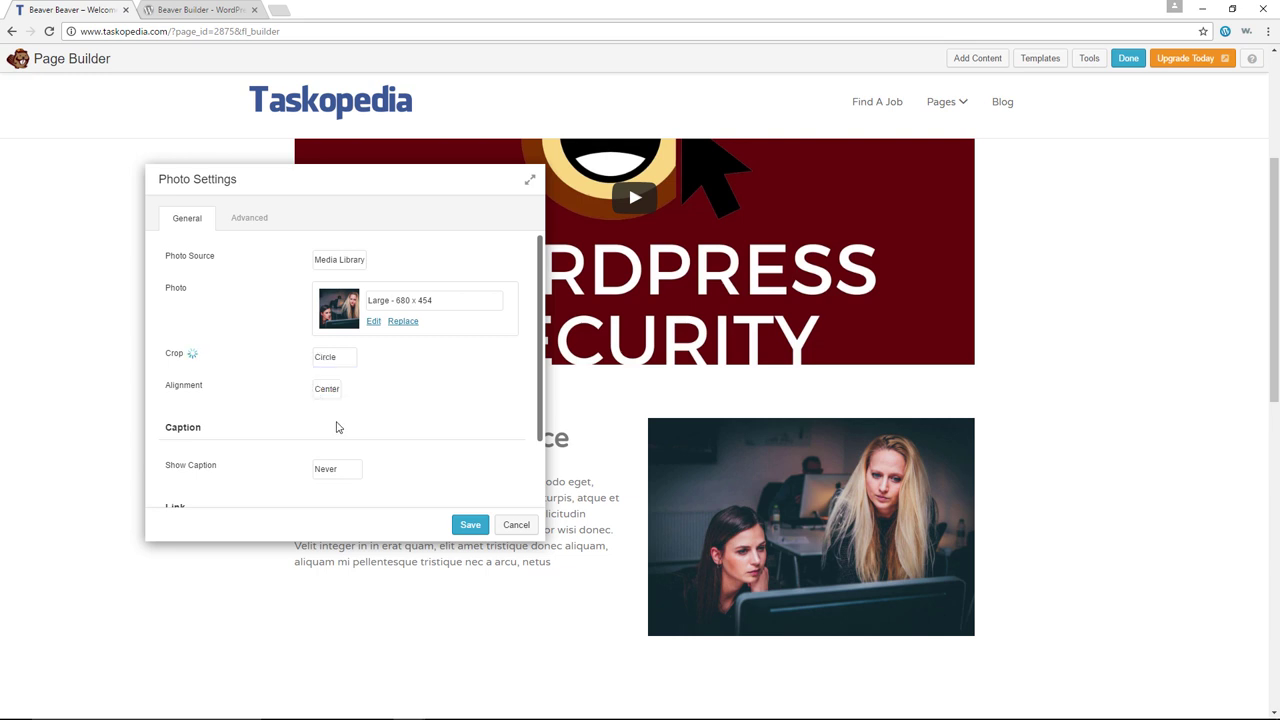
pyautogui.scroll(-1, 872, 412)
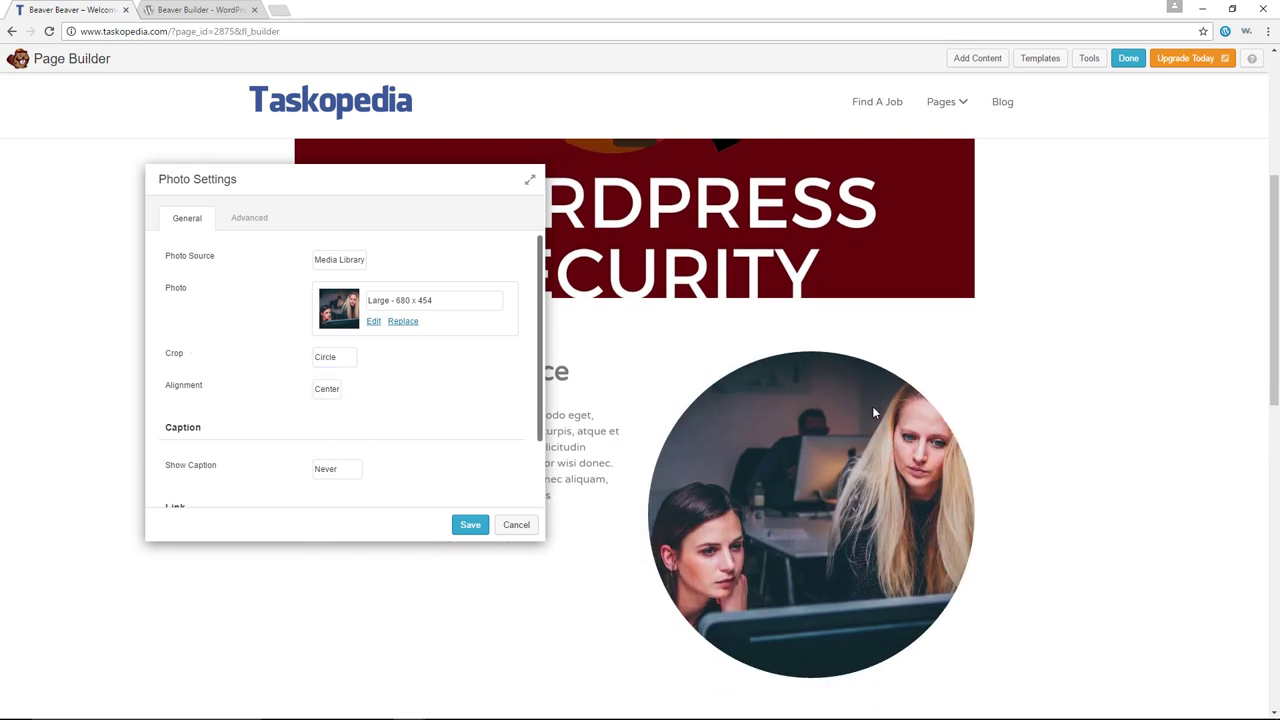
pyautogui.click(335, 358)
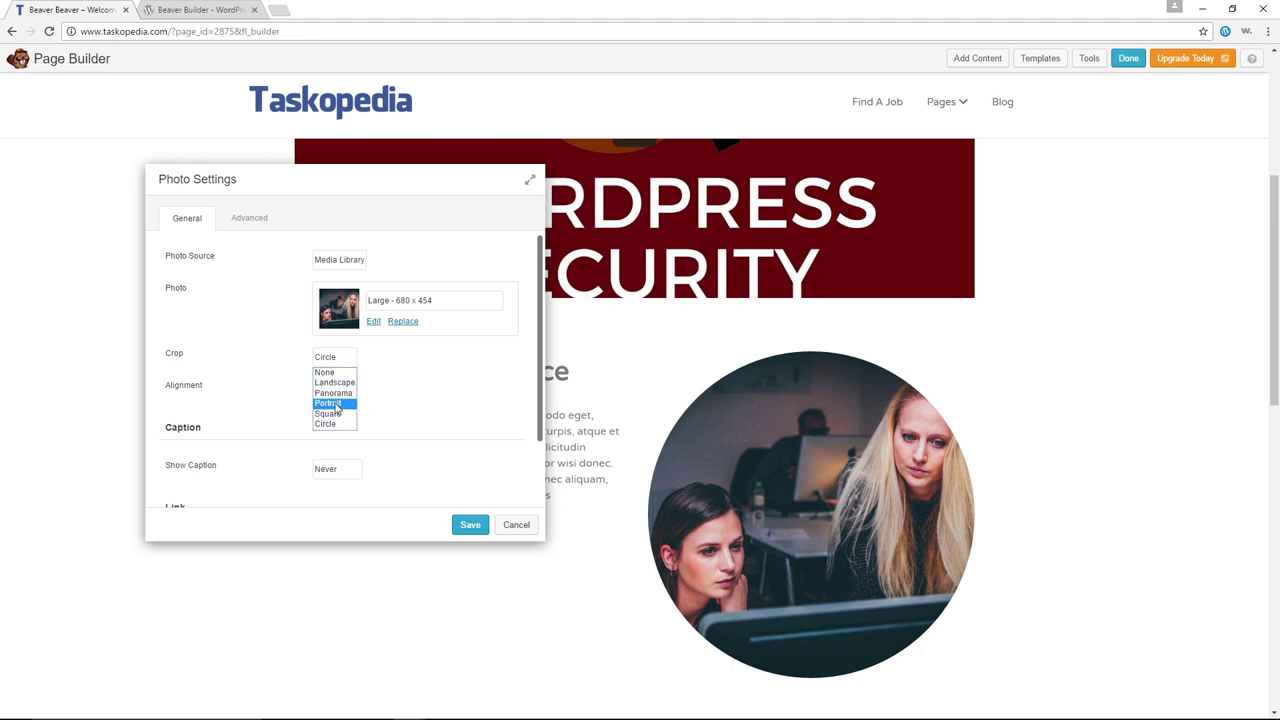
pyautogui.click(336, 404)
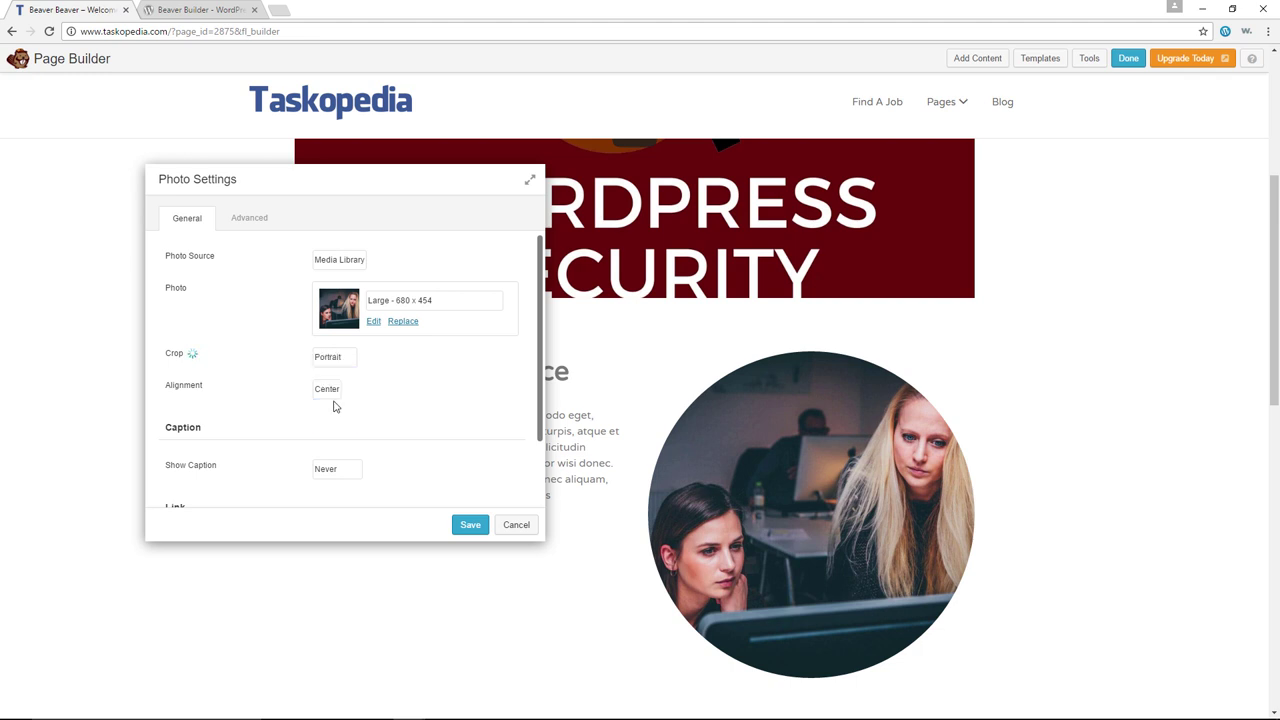
pyautogui.scroll(-1, 816, 412)
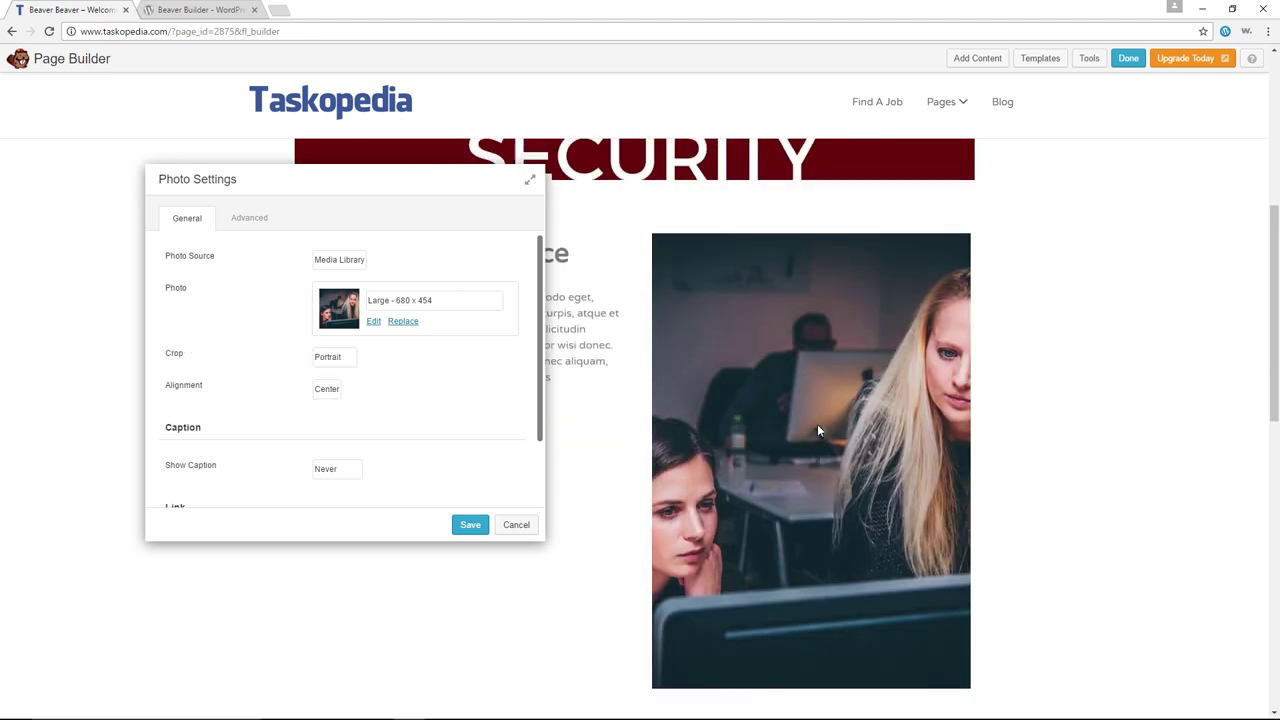
pyautogui.scroll(1, 817, 430)
# Set the photo's crop to Landscape and move the settings dialog nearer the page's middle
pyautogui.click(340, 359)
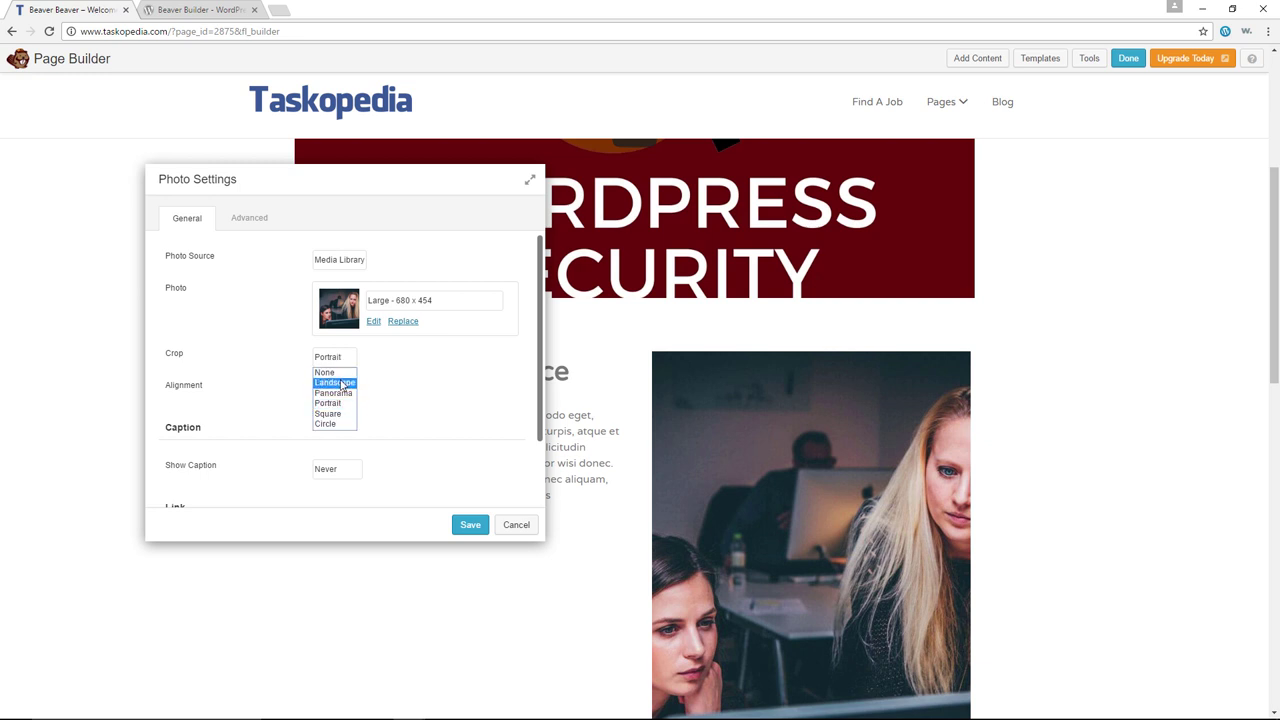
pyautogui.click(342, 384)
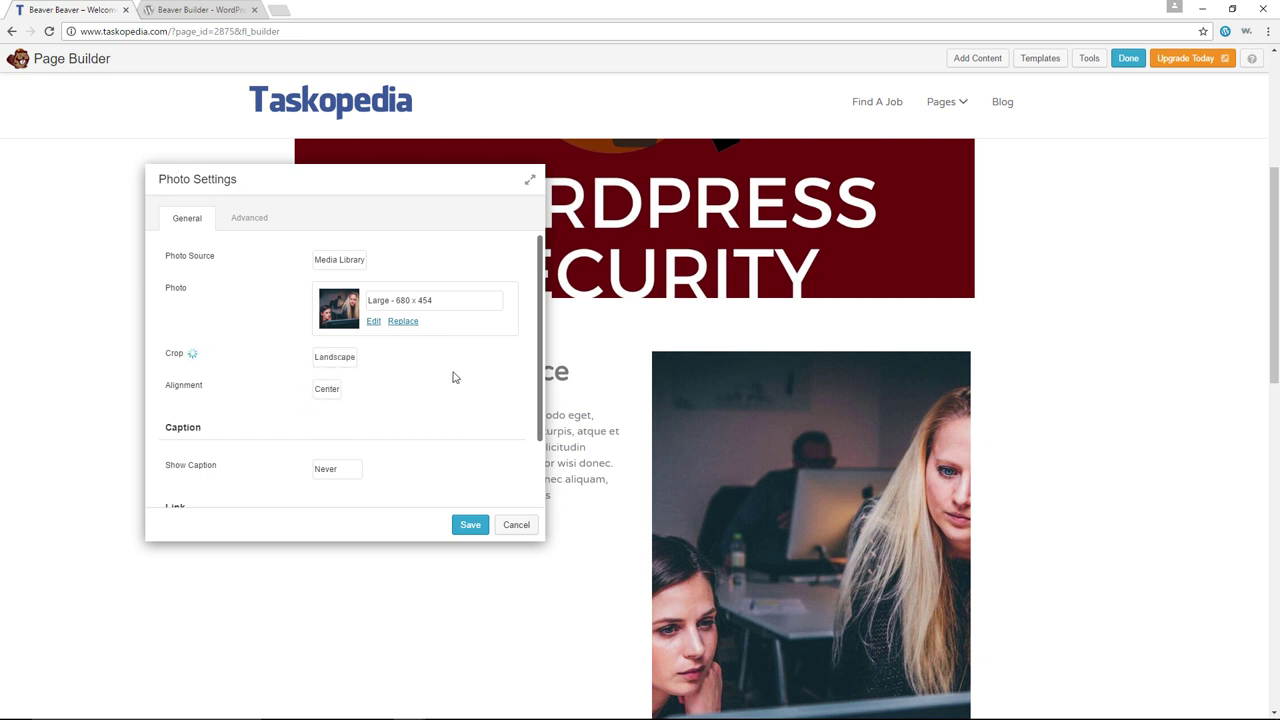
pyautogui.scroll(1, 983, 437)
pyautogui.moveTo(429, 184); pyautogui.dragTo(629, 138)
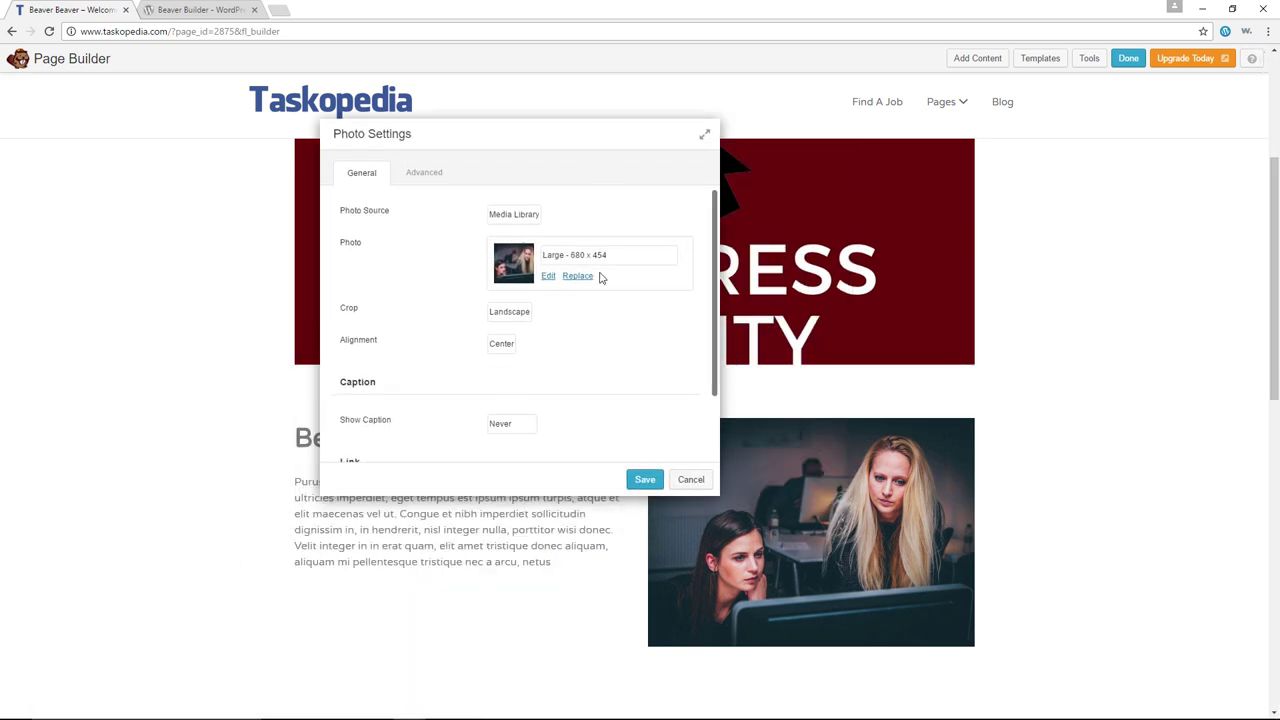
# Examine the photo module's alignment and caption display options
pyautogui.scroll(-1, 560, 277)
pyautogui.click(507, 280)
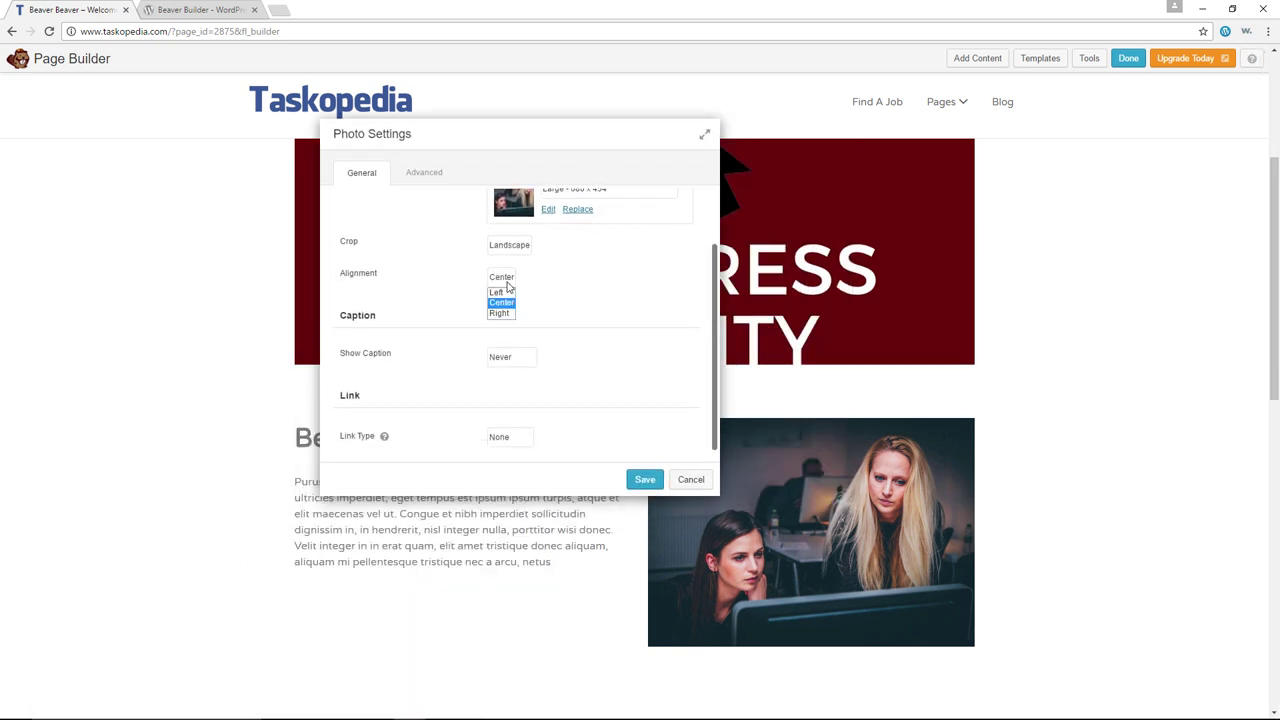
pyautogui.click(567, 297)
pyautogui.scroll(-1, 517, 331)
pyautogui.click(507, 346)
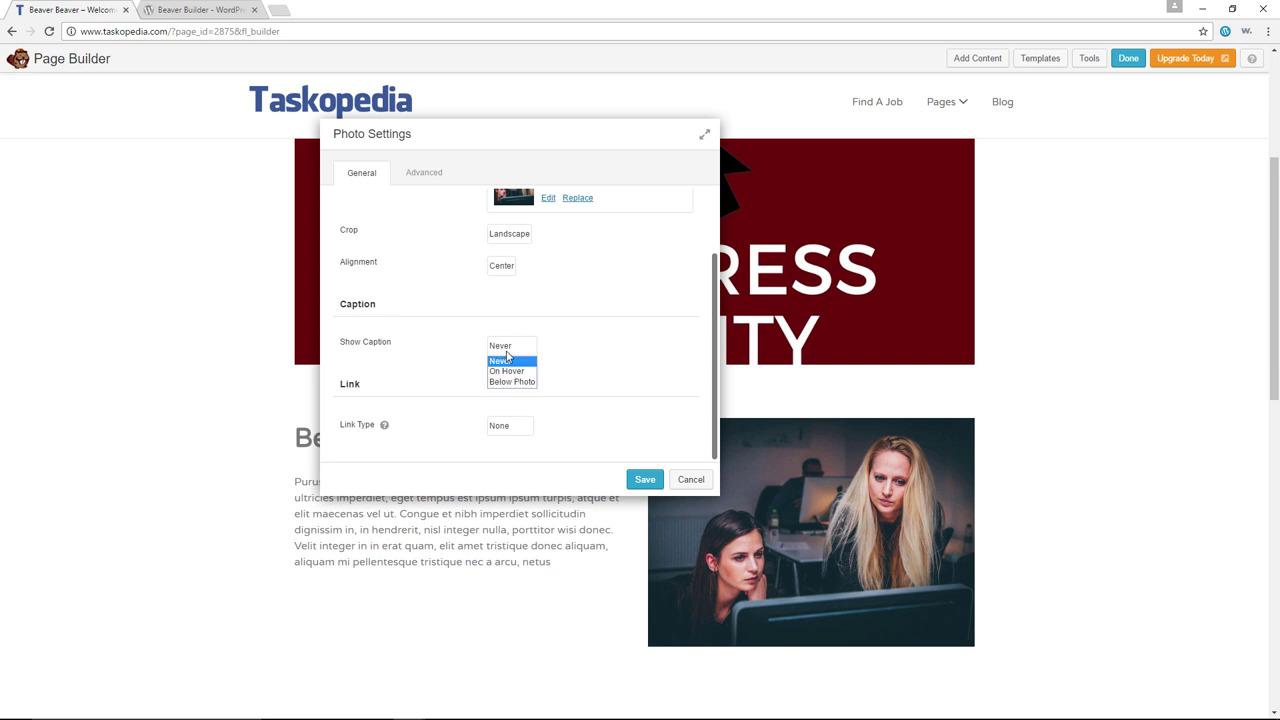
pyautogui.click(631, 368)
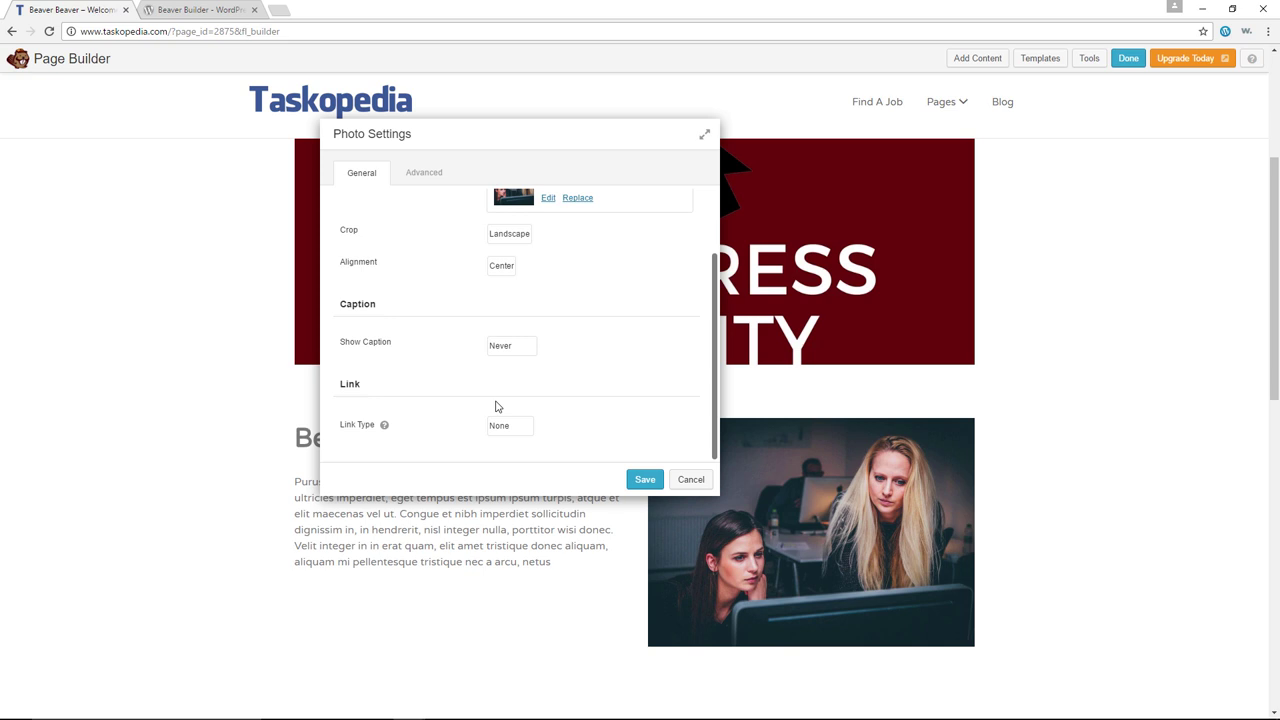
# Set the photo's link type to Lightbox and save the photo settings
pyautogui.click(512, 428)
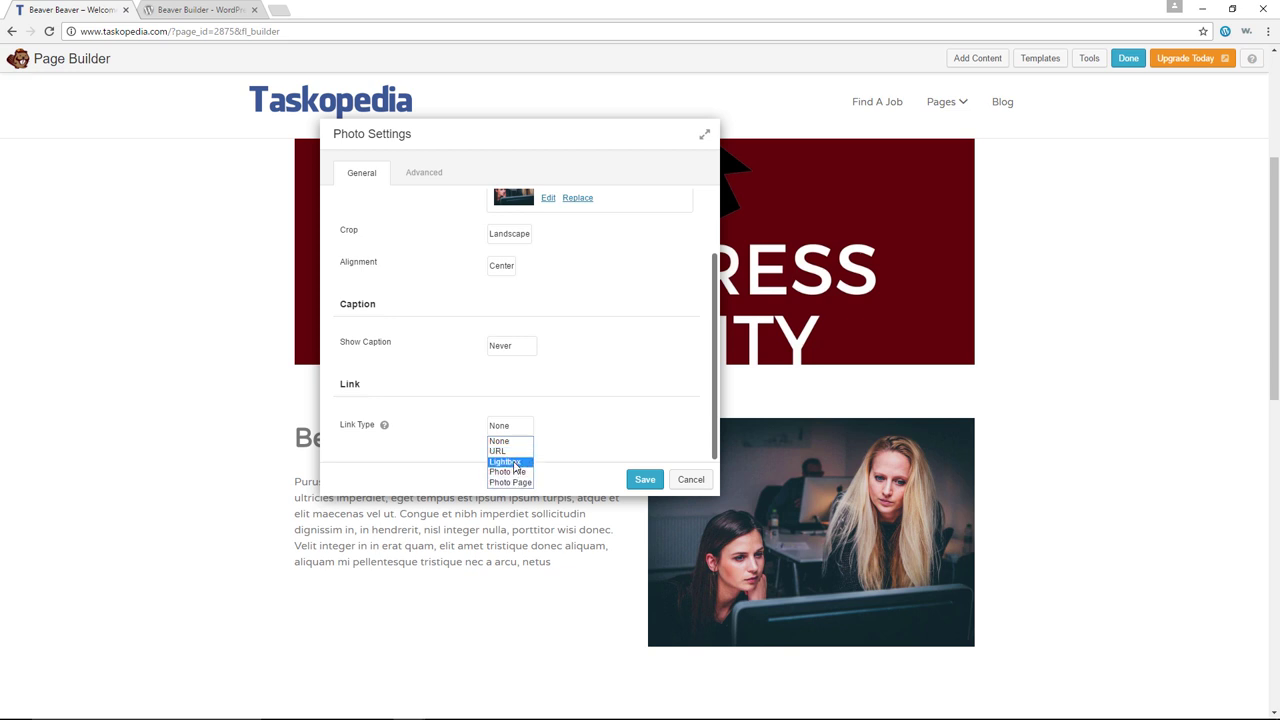
pyautogui.click(514, 464)
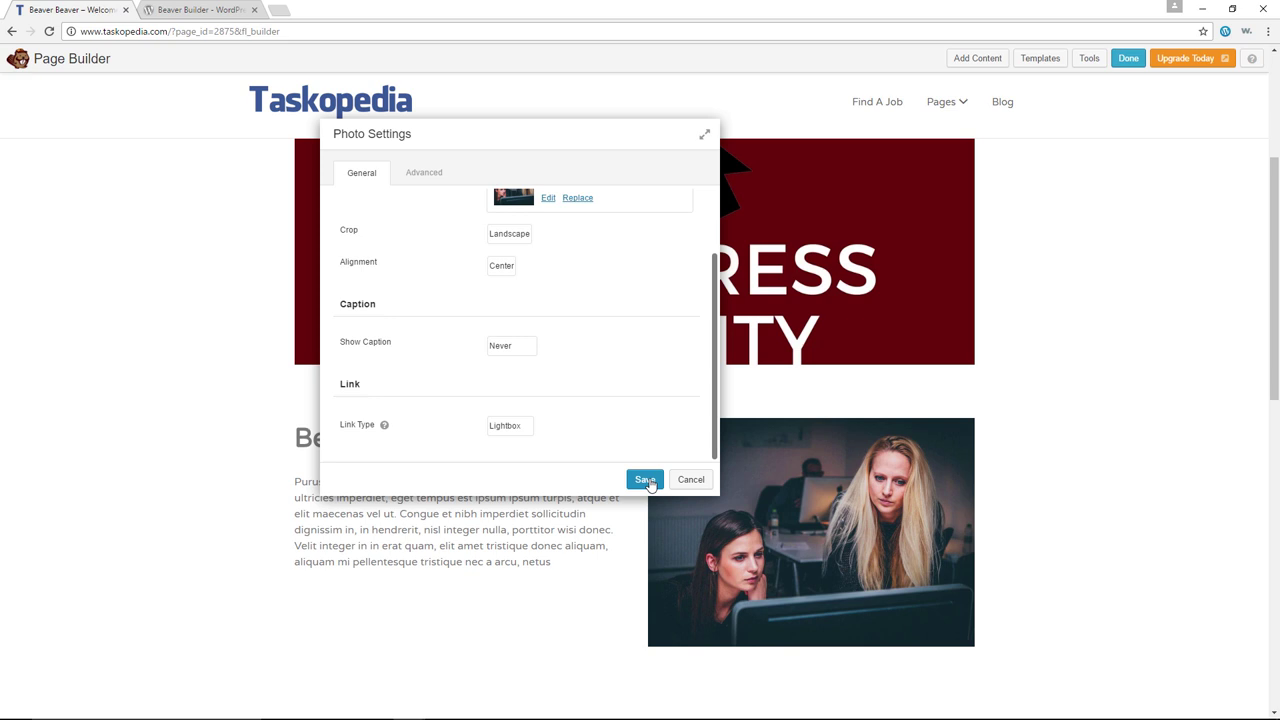
pyautogui.click(645, 480)
pyautogui.scroll(-2, 1111, 429)
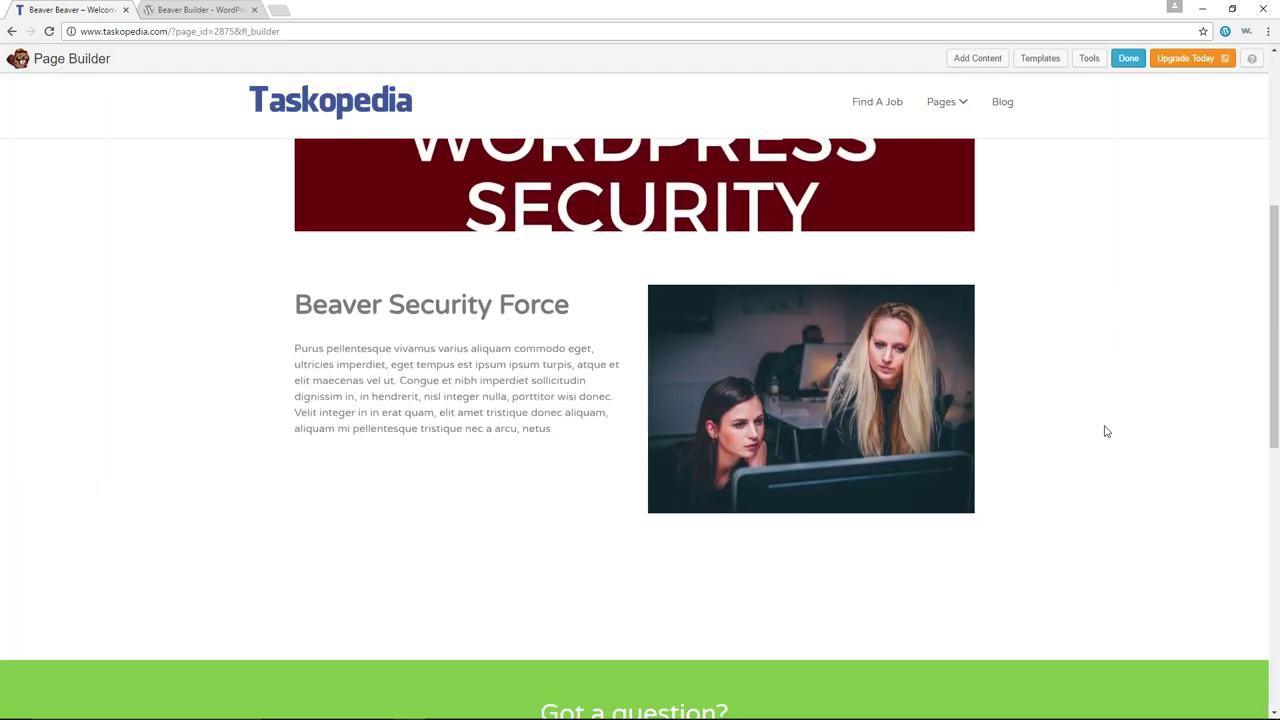
# In the settings of the Beaver Security Force text column, try a 90% column width, then set it to 50%
pyautogui.scroll(2, 1106, 432)
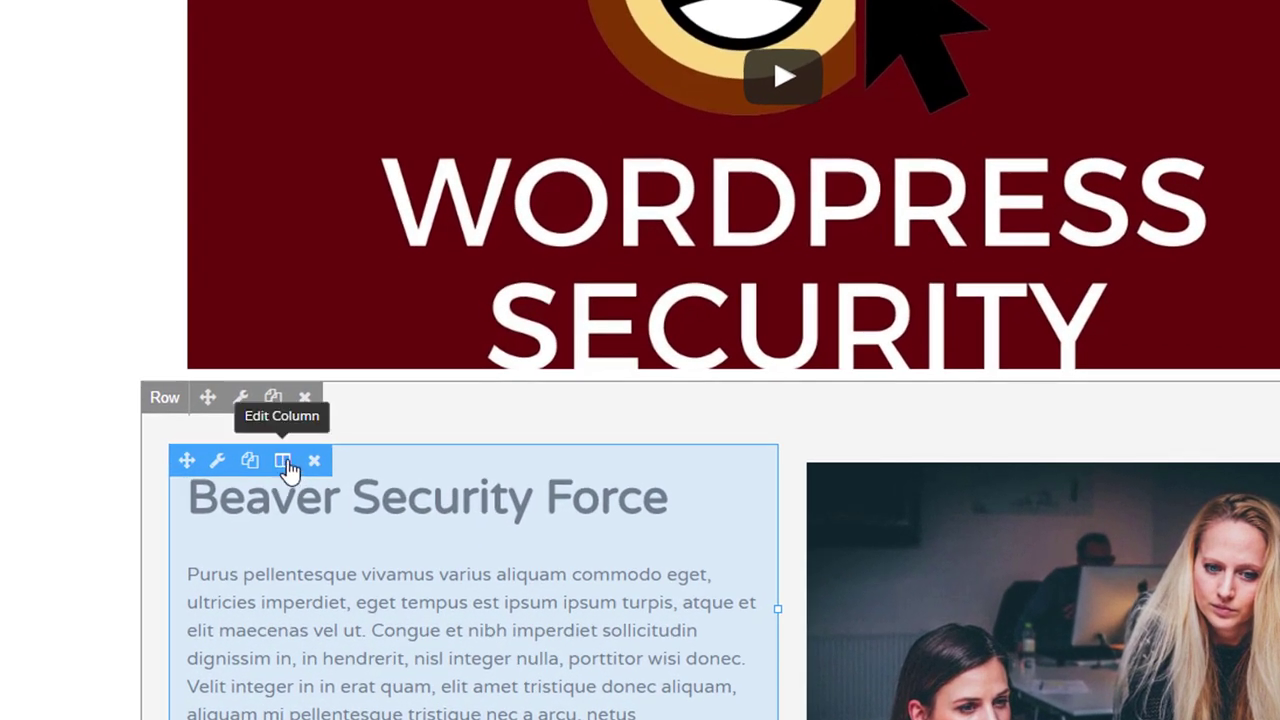
pyautogui.moveTo(287, 466)
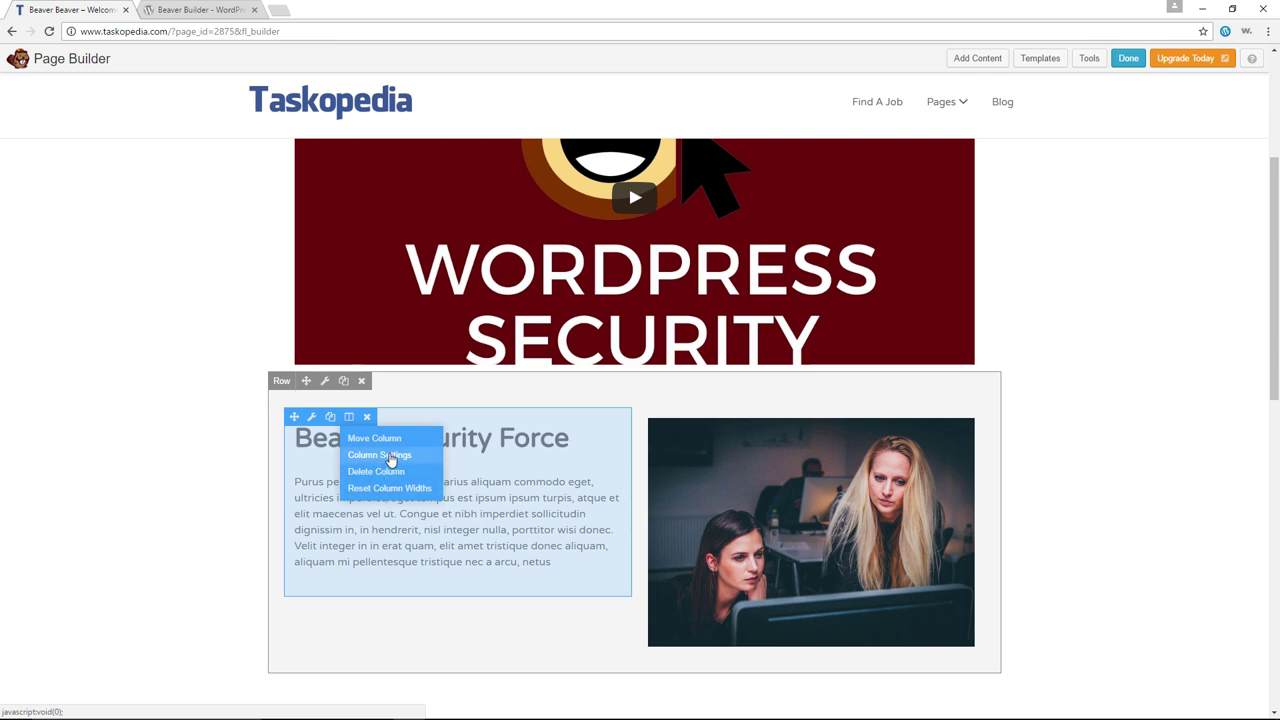
pyautogui.click(391, 459)
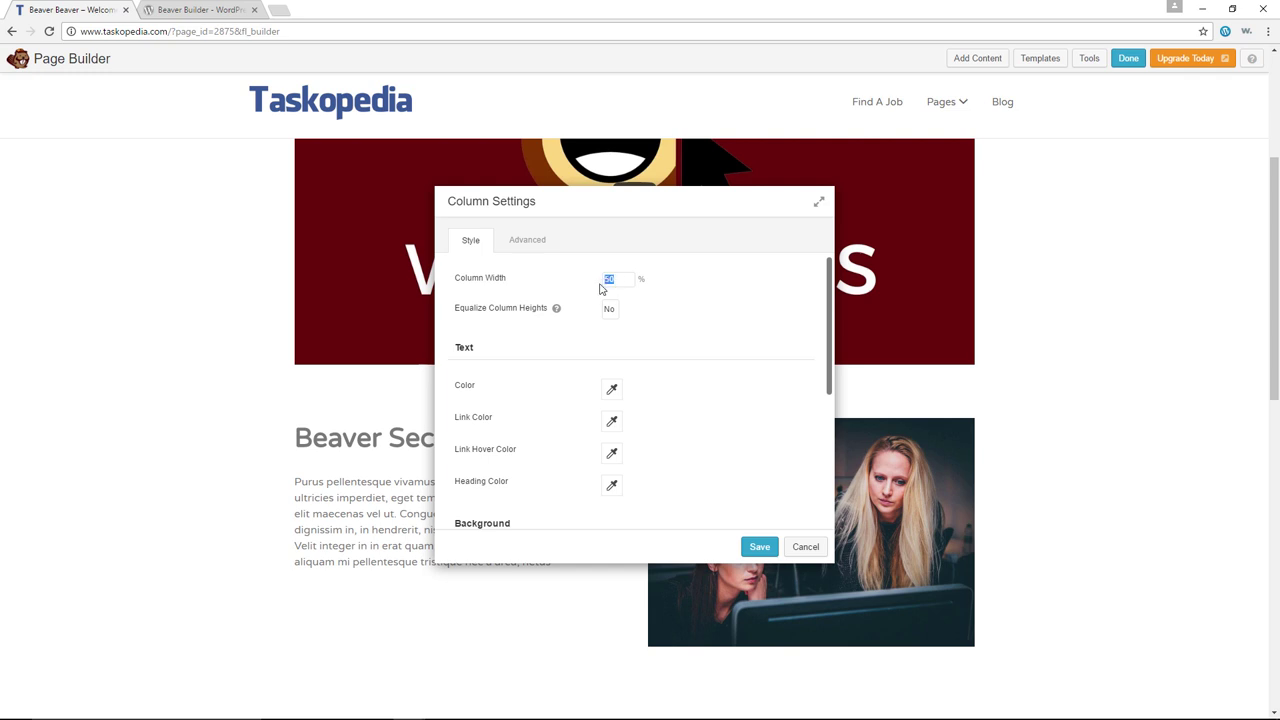
pyautogui.write('90')
pyautogui.moveTo(694, 194); pyautogui.dragTo(709, 523)
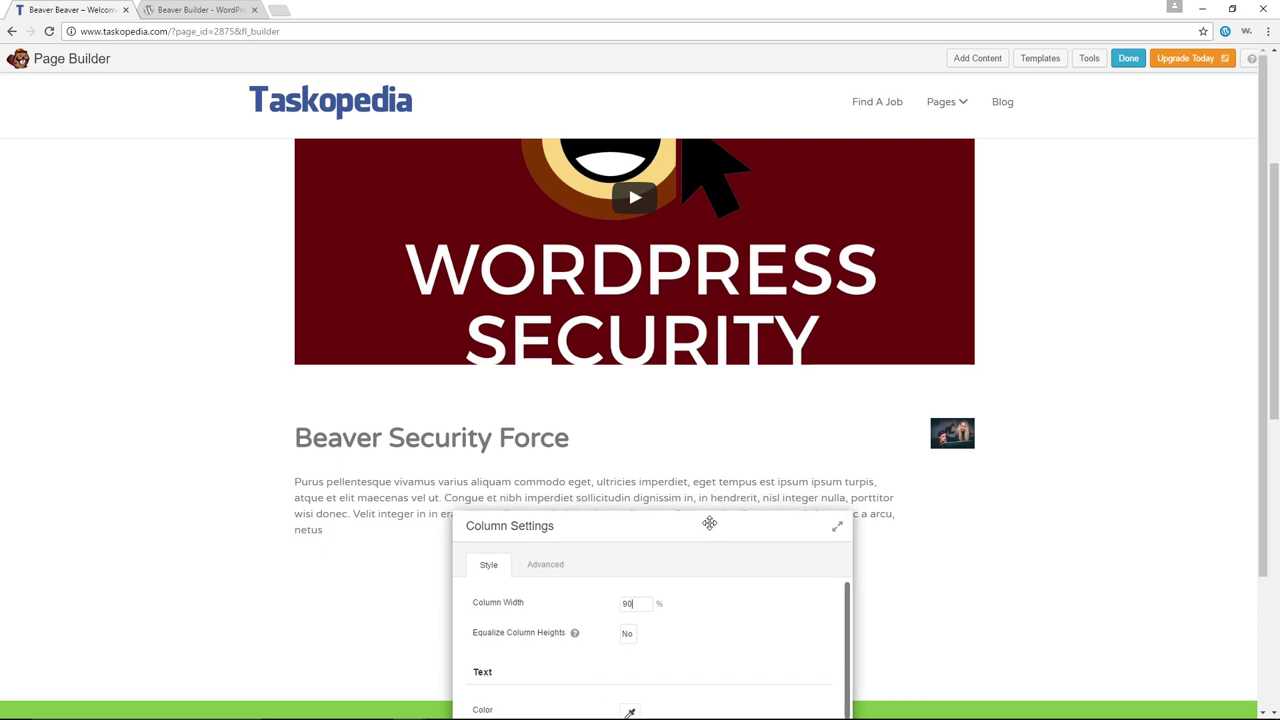
pyautogui.moveTo(709, 523); pyautogui.dragTo(686, 294)
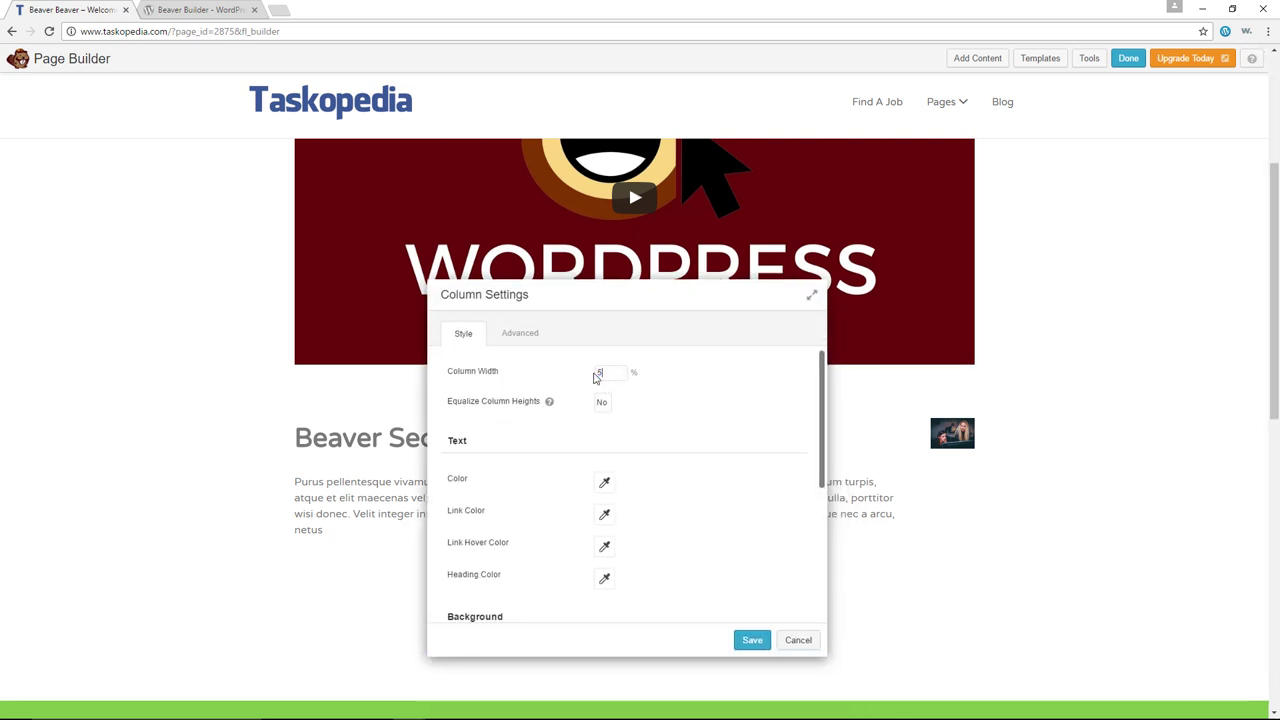
pyautogui.write('0')
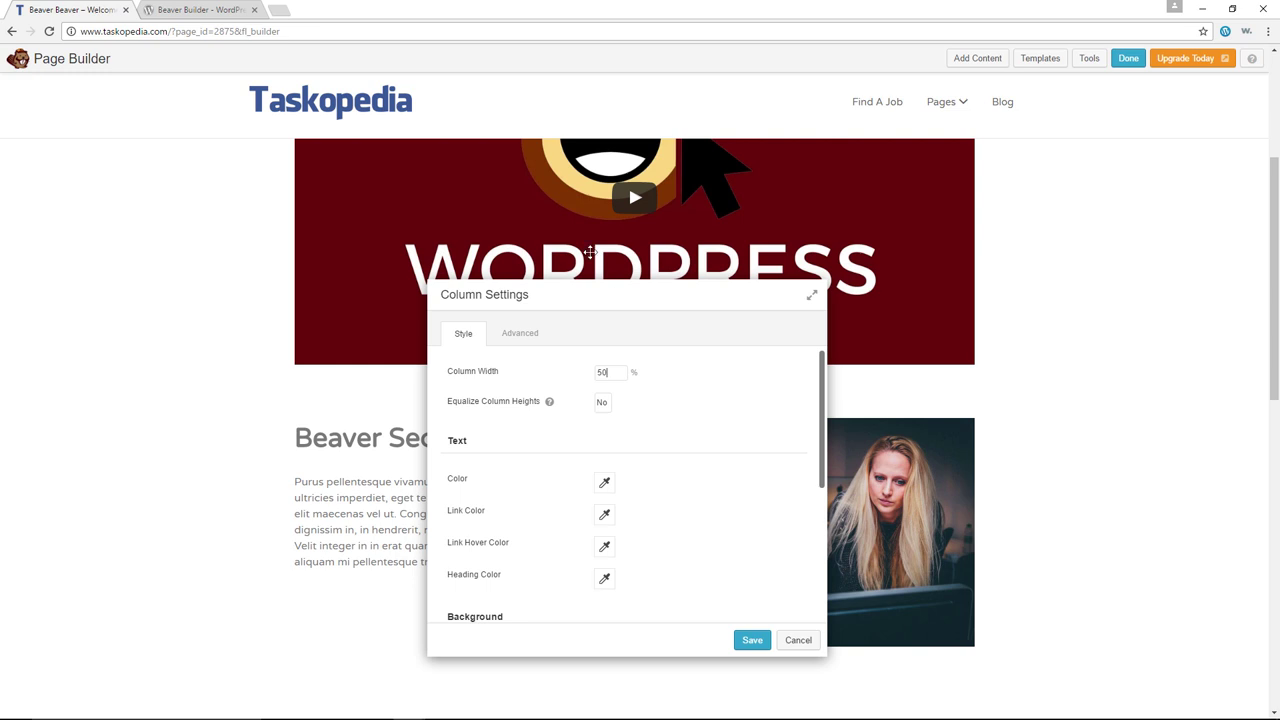
# Equalize the column heights, set the content alignment to Center, and move the settings dialog clear of the text column
pyautogui.moveTo(612, 308); pyautogui.dragTo(477, 109)
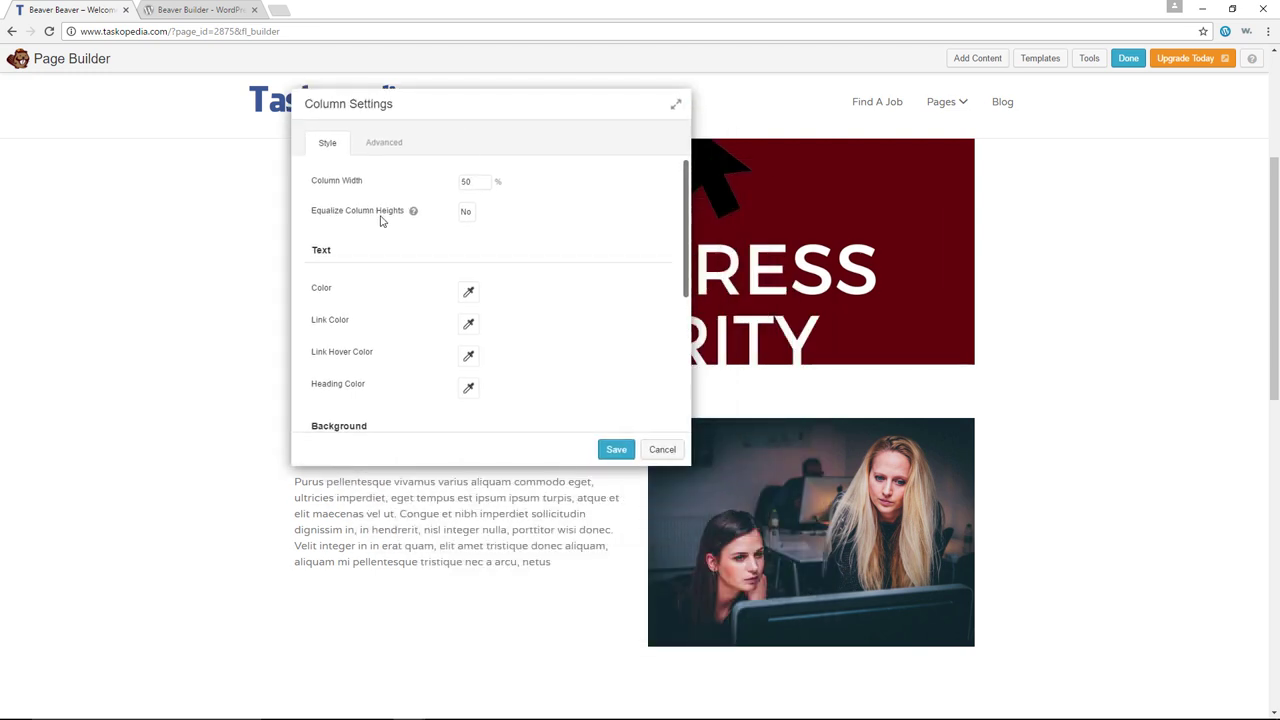
pyautogui.click(465, 211)
pyautogui.click(466, 237)
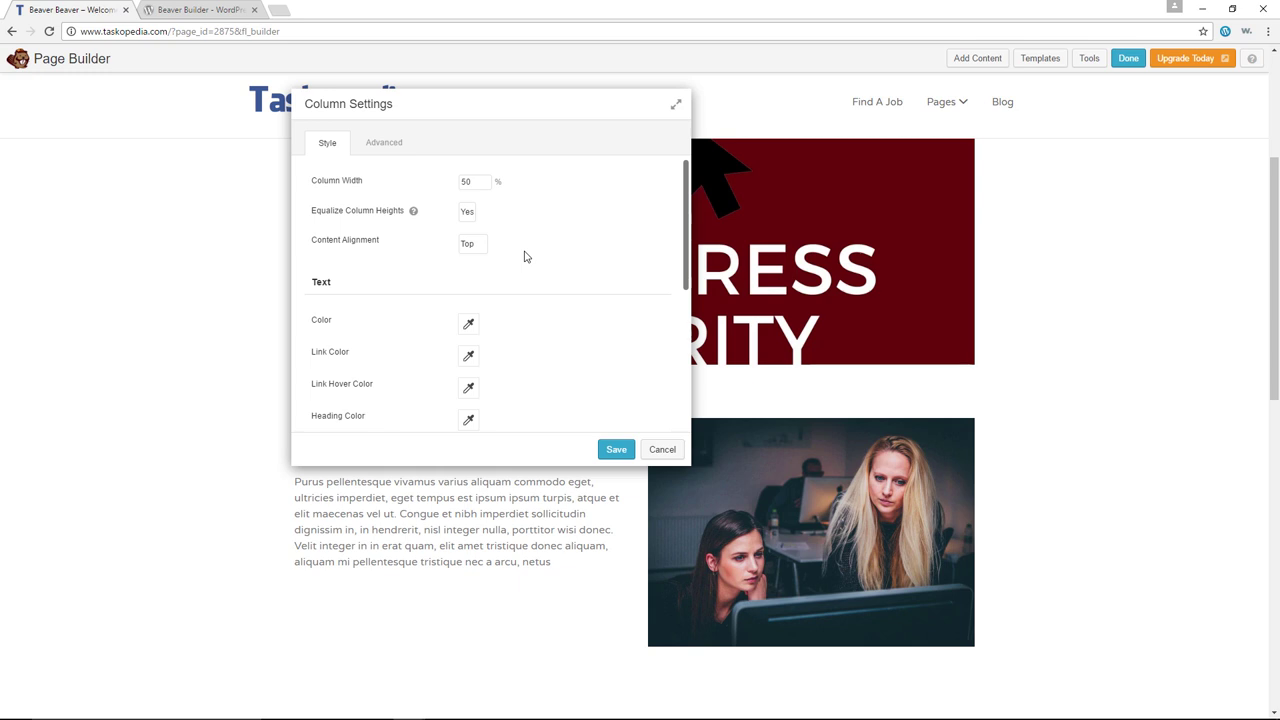
pyautogui.click(472, 247)
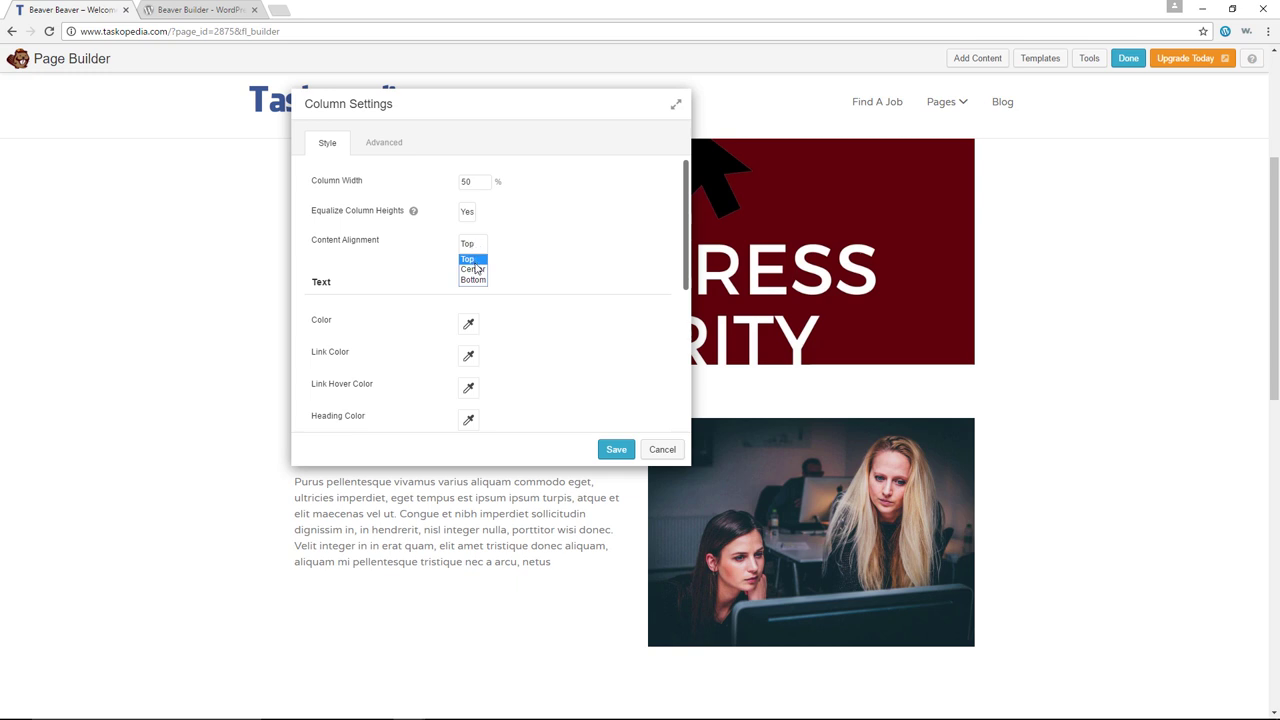
pyautogui.click(477, 270)
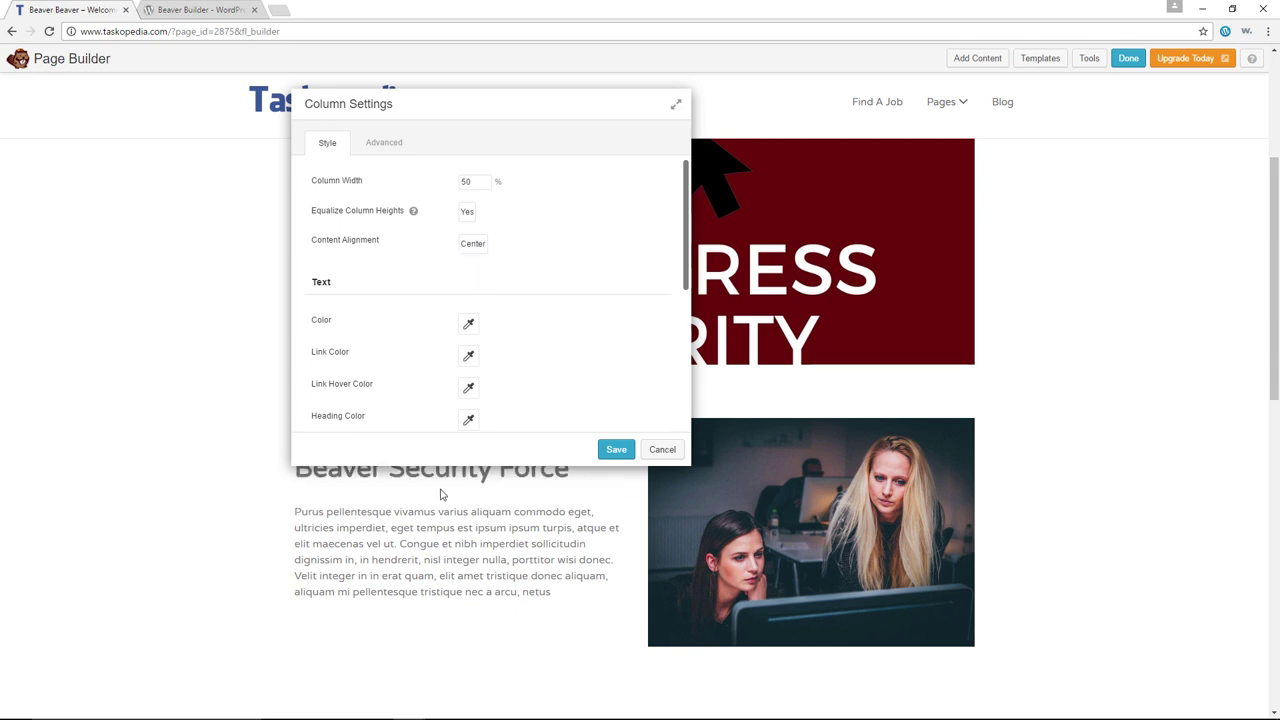
pyautogui.moveTo(513, 126); pyautogui.dragTo(584, 52)
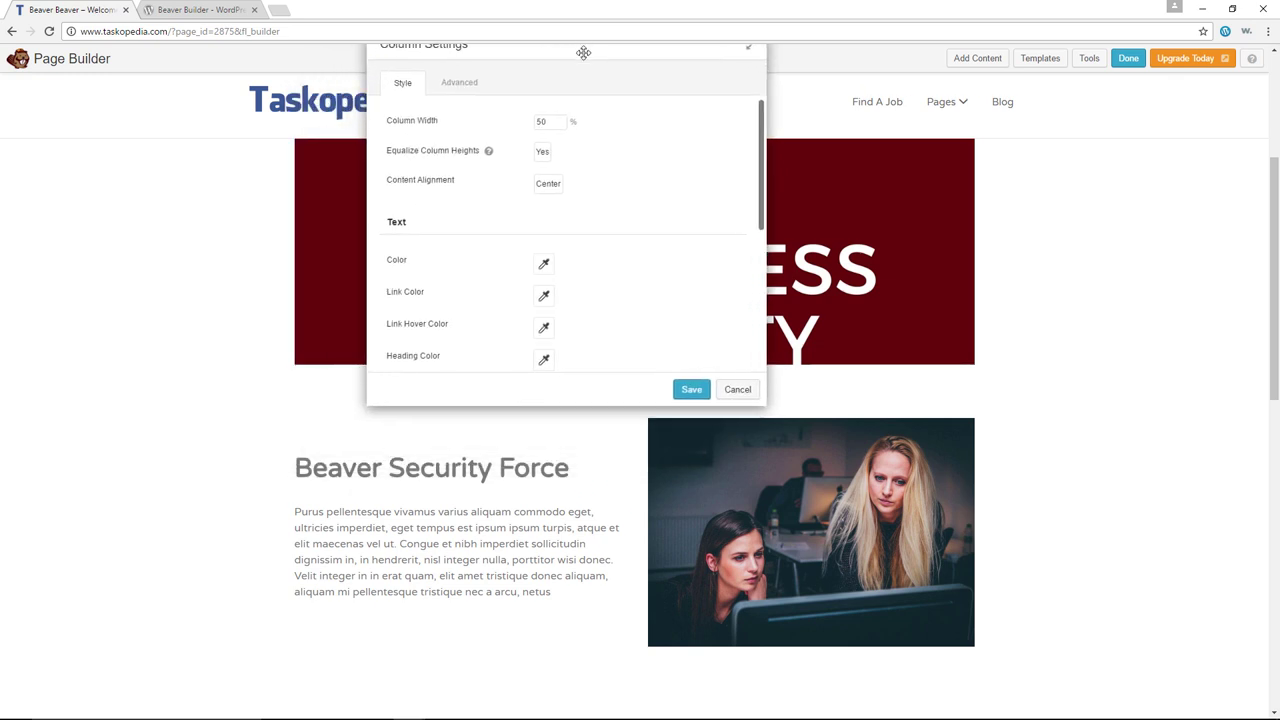
# Try the Bottom content alignment for the text column, then return it to Center
pyautogui.click(548, 184)
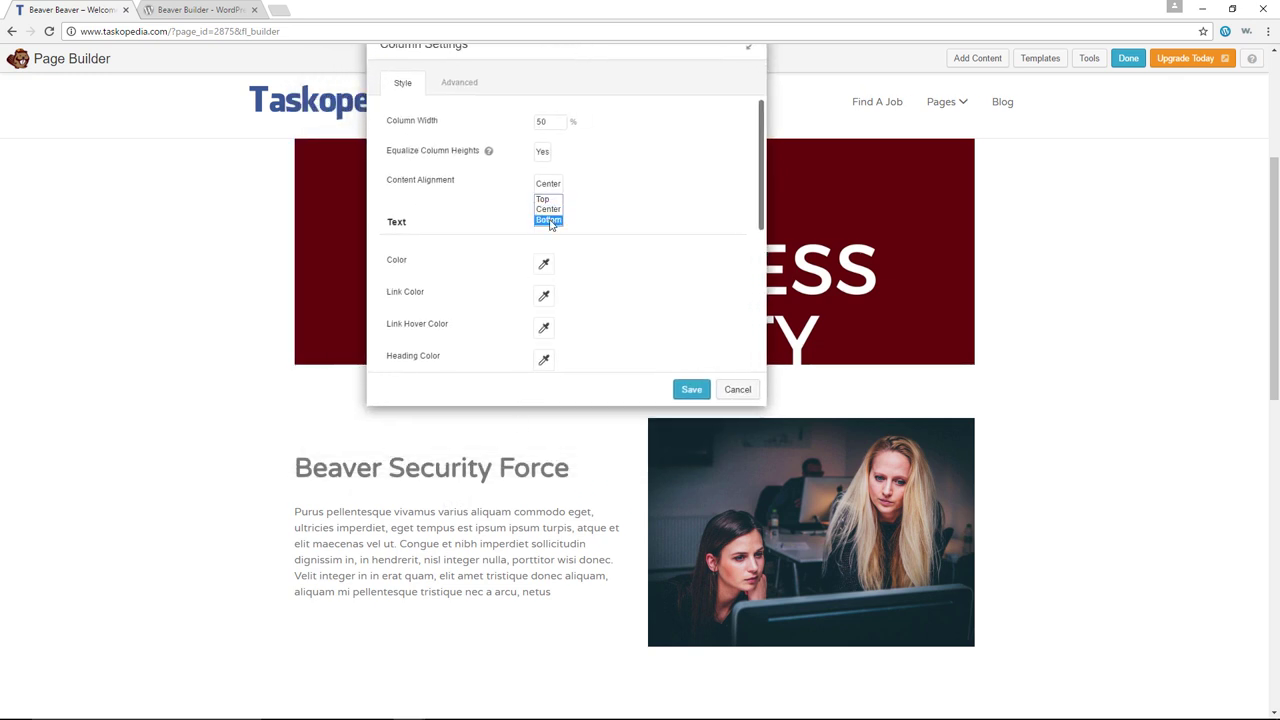
pyautogui.click(549, 218)
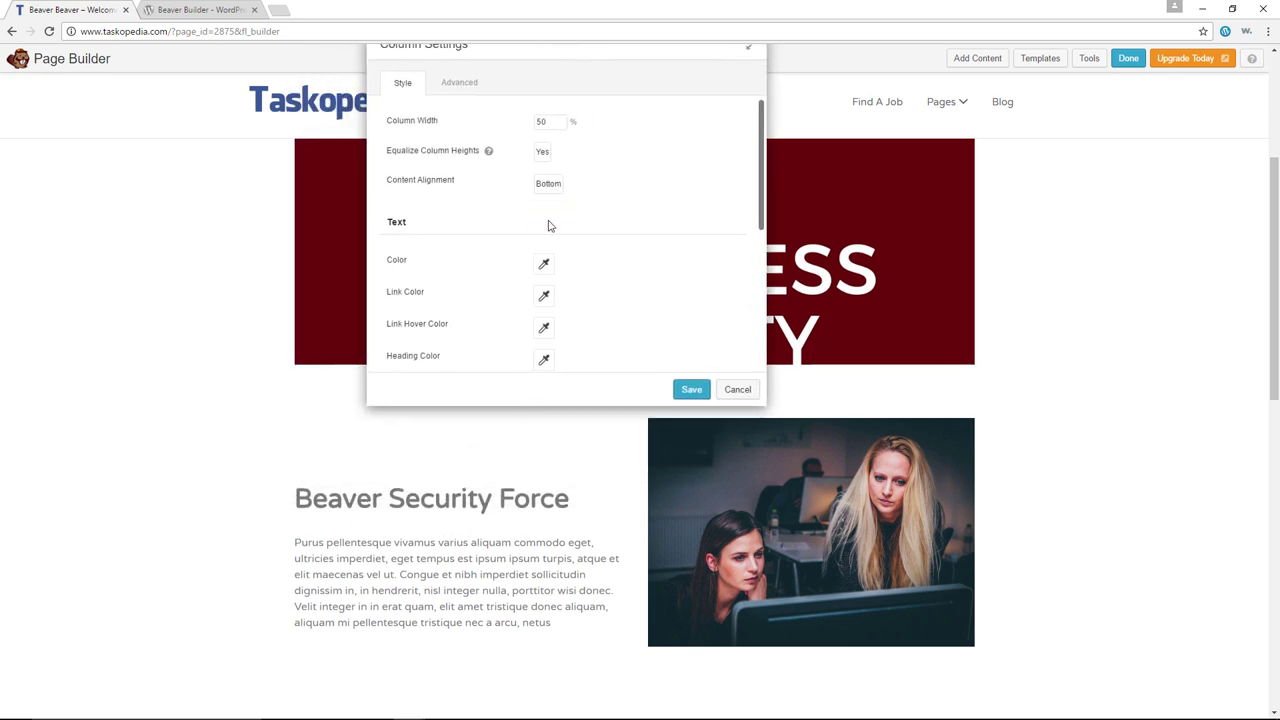
pyautogui.click(549, 185)
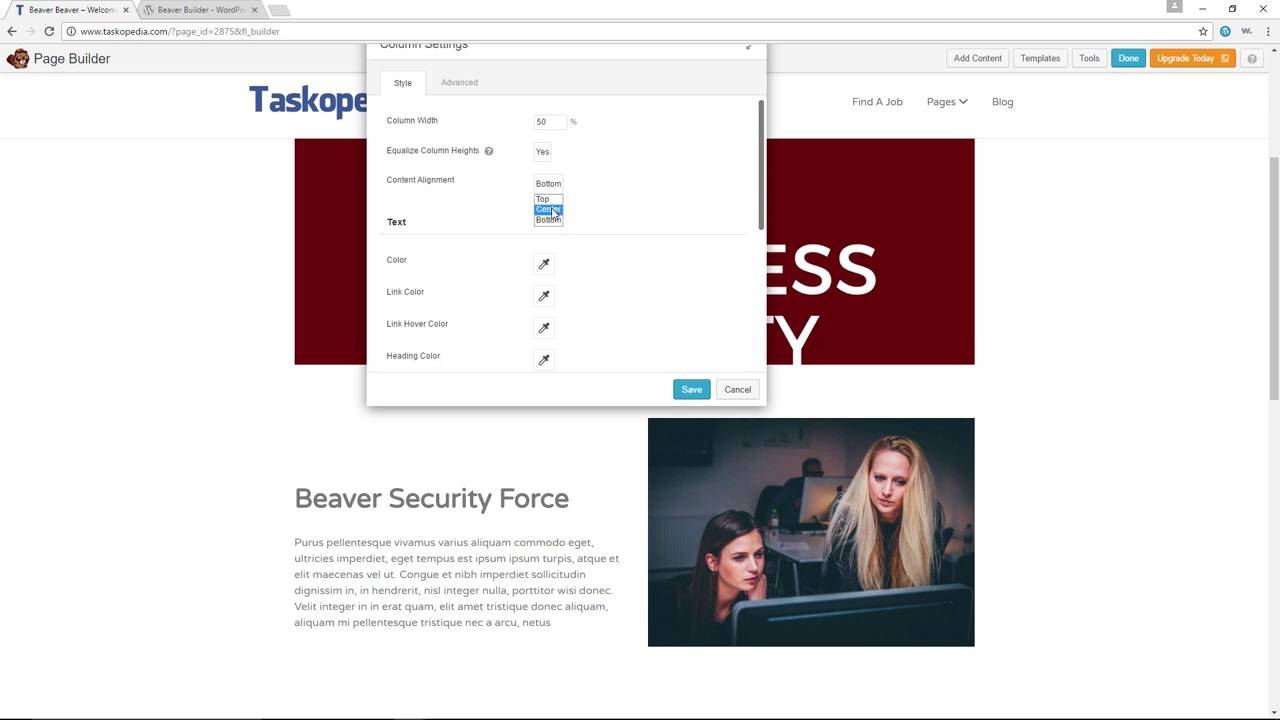
pyautogui.click(554, 210)
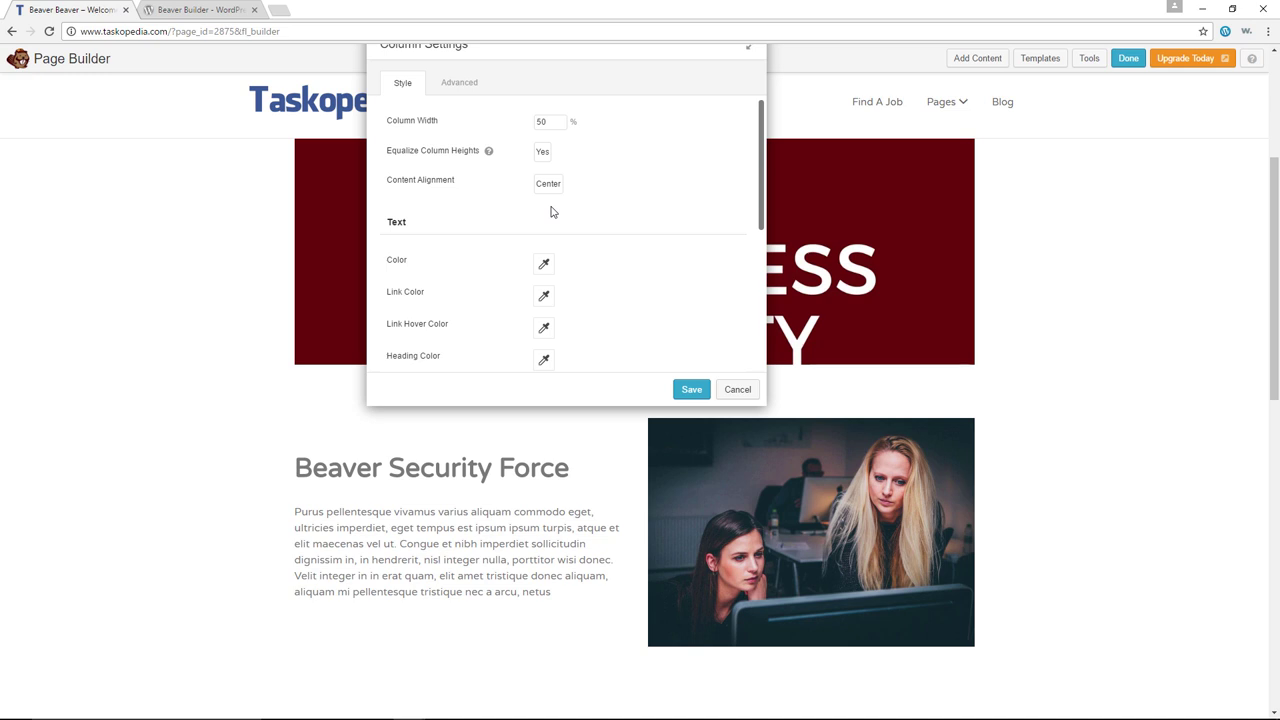
# Try teal #008989 as the column's text color, then change it to a very dark, nearly black brown
pyautogui.scroll(-1, 548, 212)
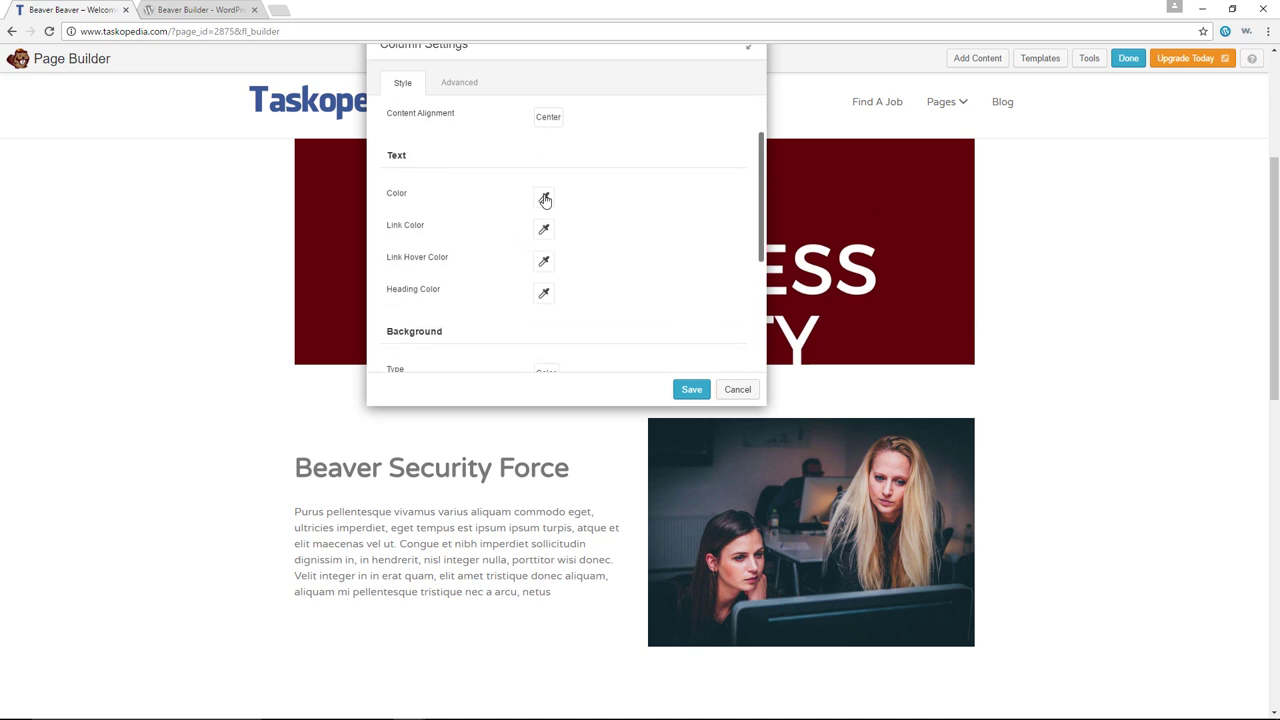
pyautogui.click(545, 200)
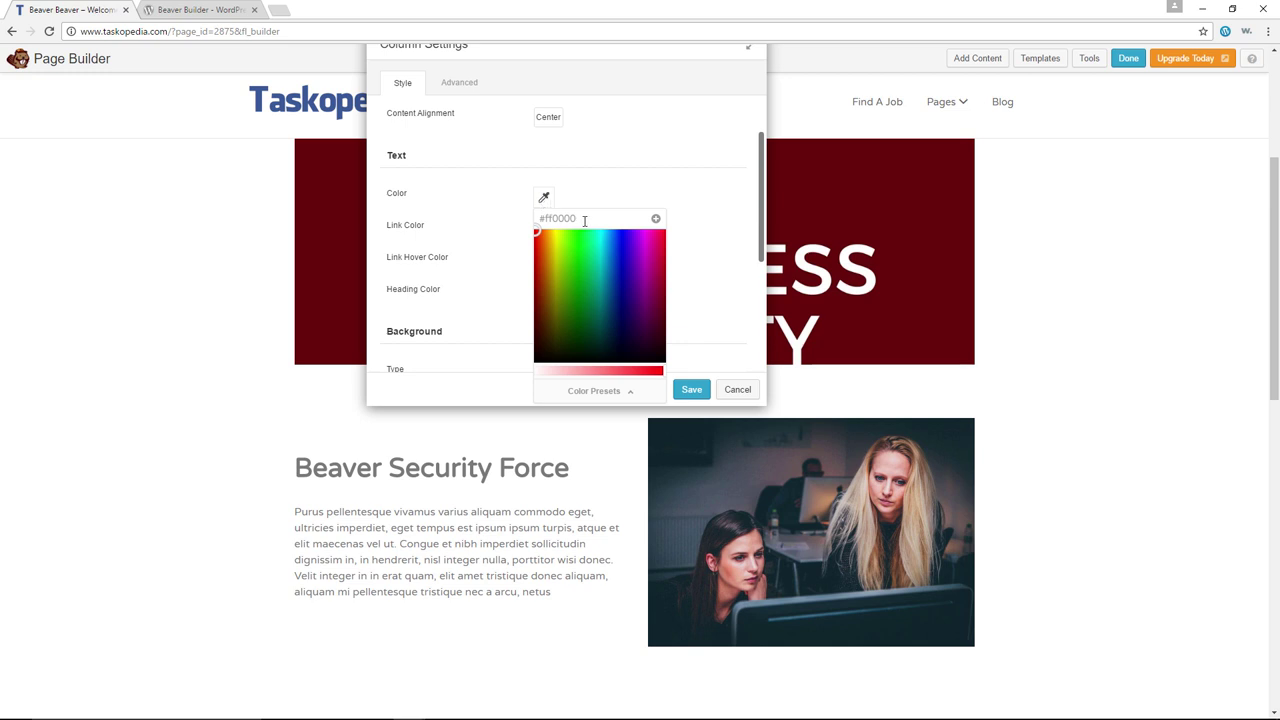
pyautogui.moveTo(535, 227); pyautogui.dragTo(601, 290)
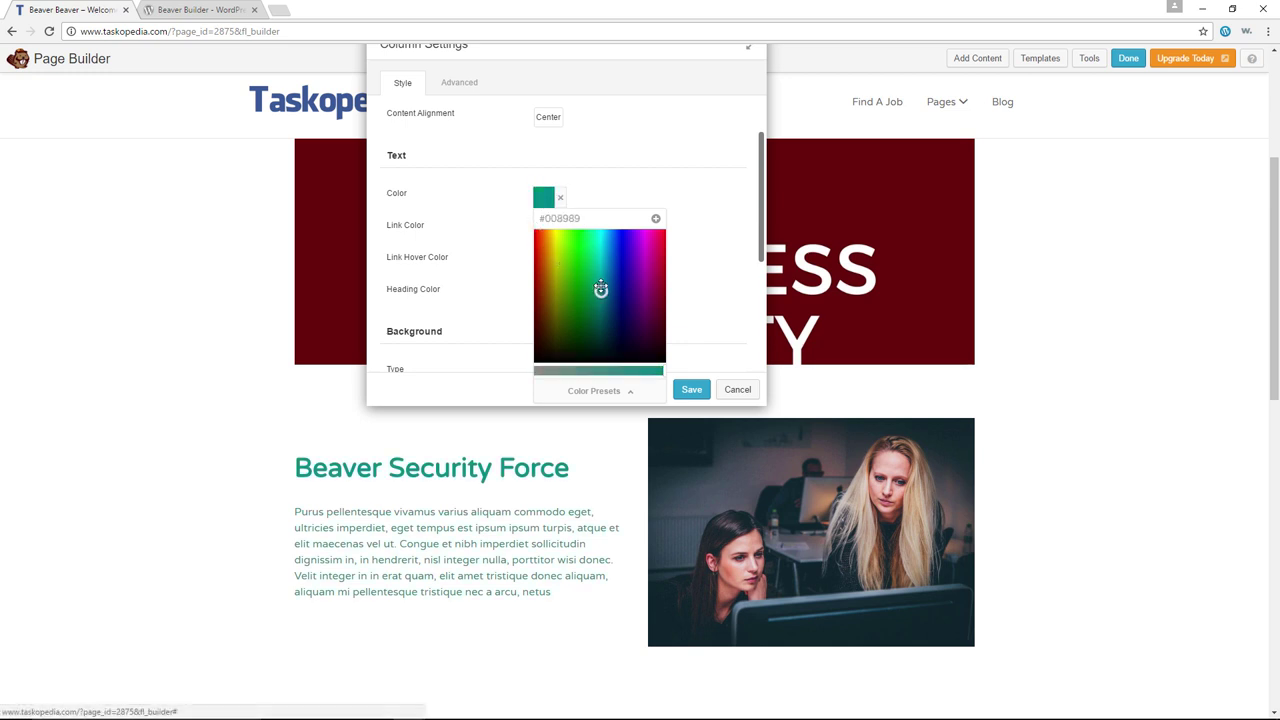
pyautogui.moveTo(601, 292); pyautogui.dragTo(547, 349)
pyautogui.click(728, 201)
# Try the Photo background type for the column, examine its Repeat and Position options, and return the type to Color
pyautogui.scroll(-1, 660, 210)
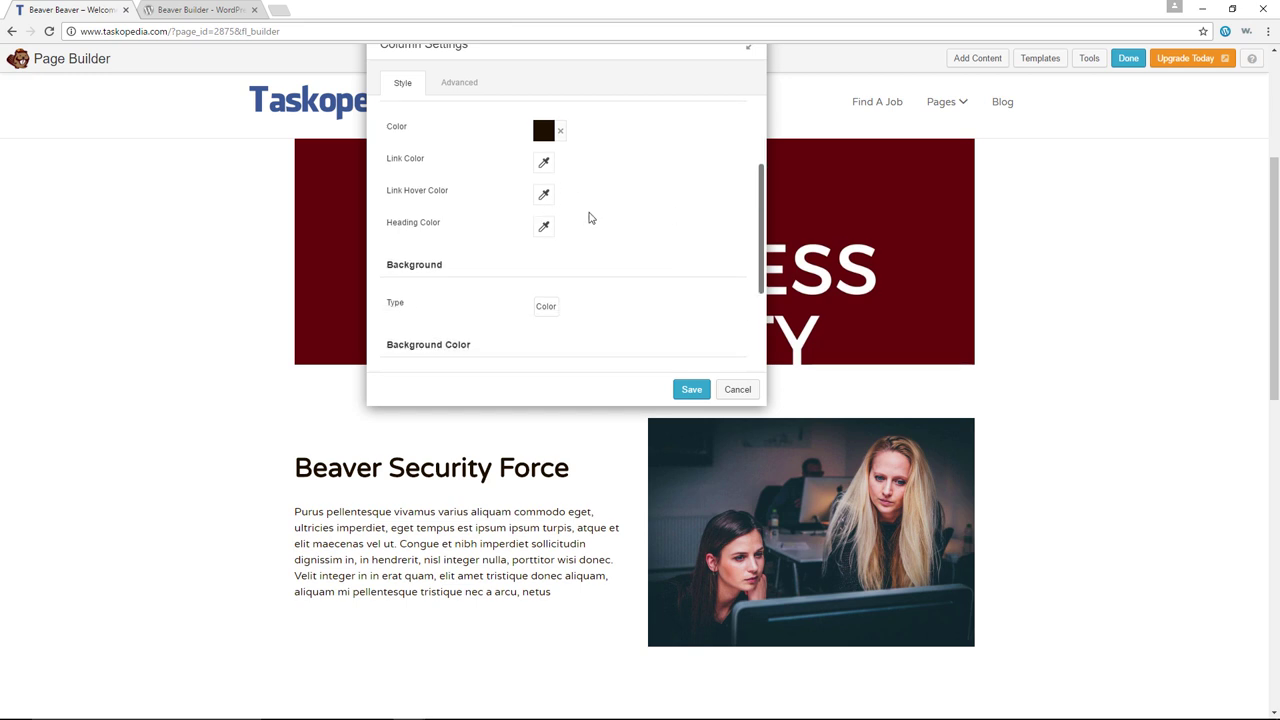
pyautogui.scroll(-2, 588, 219)
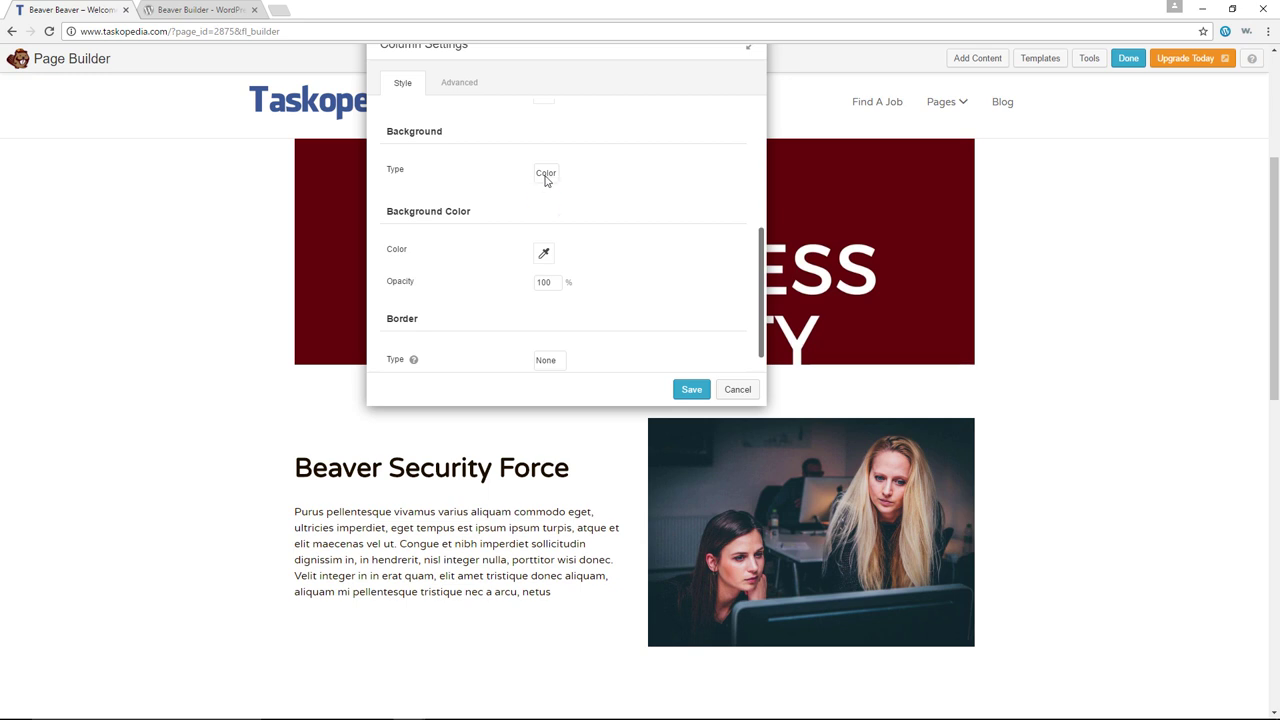
pyautogui.click(546, 174)
pyautogui.click(549, 213)
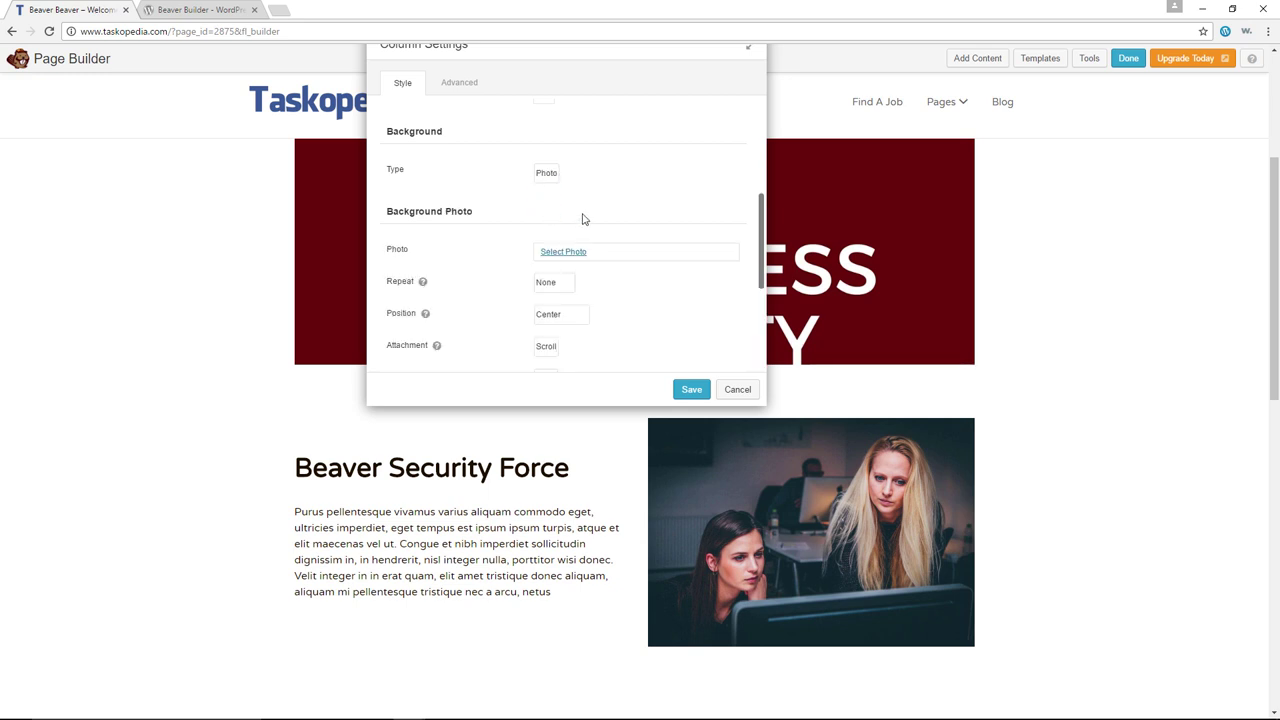
pyautogui.scroll(-1, 588, 212)
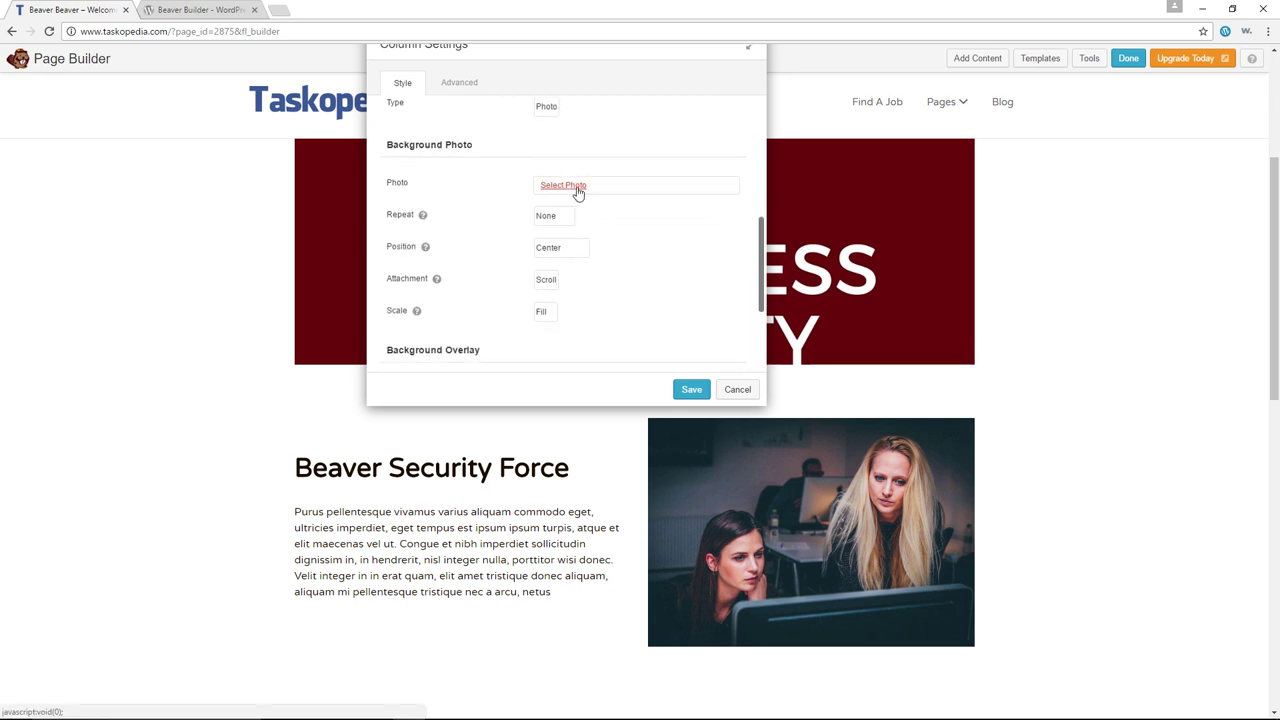
pyautogui.click(555, 216)
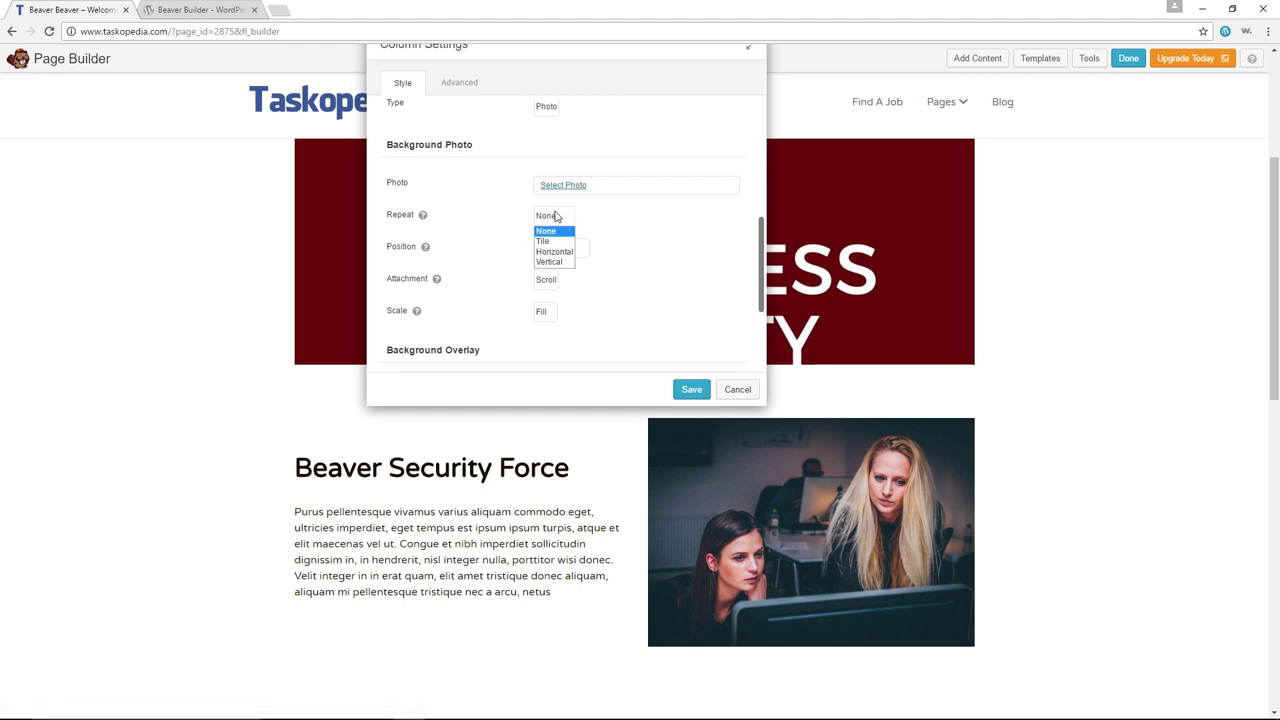
pyautogui.click(620, 231)
pyautogui.click(557, 248)
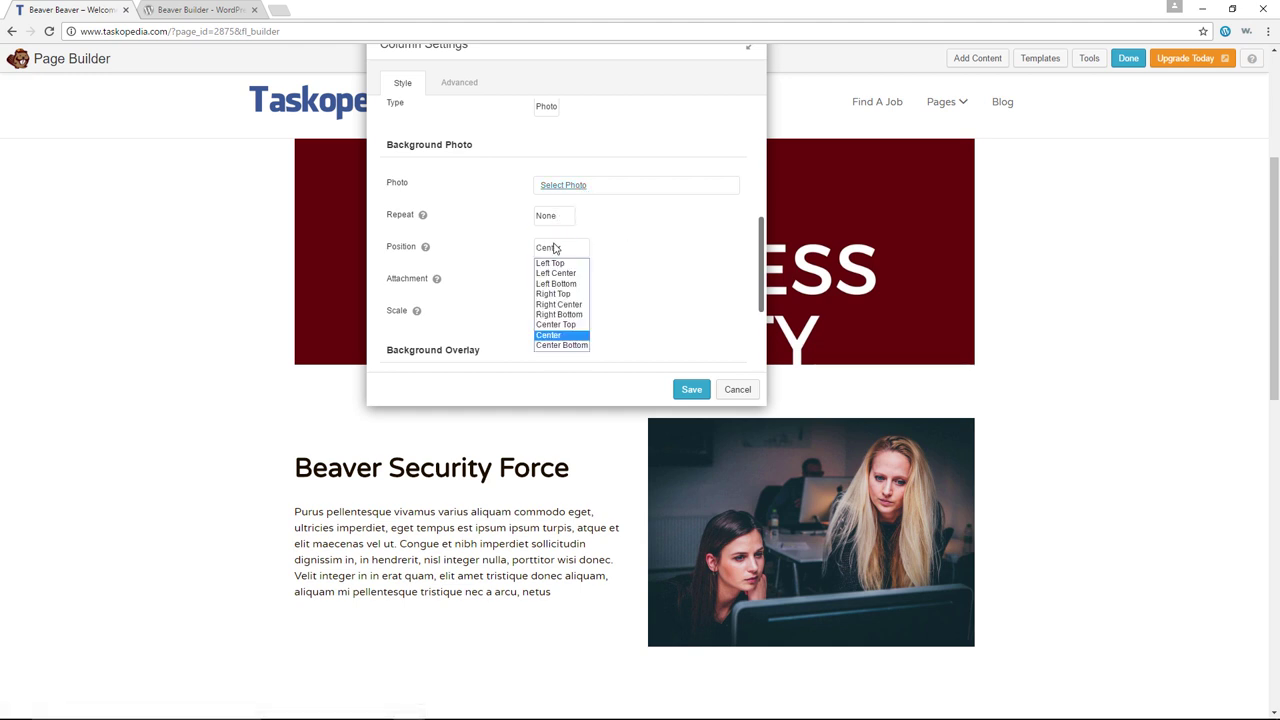
pyautogui.click(620, 253)
pyautogui.scroll(1, 620, 253)
pyautogui.click(545, 173)
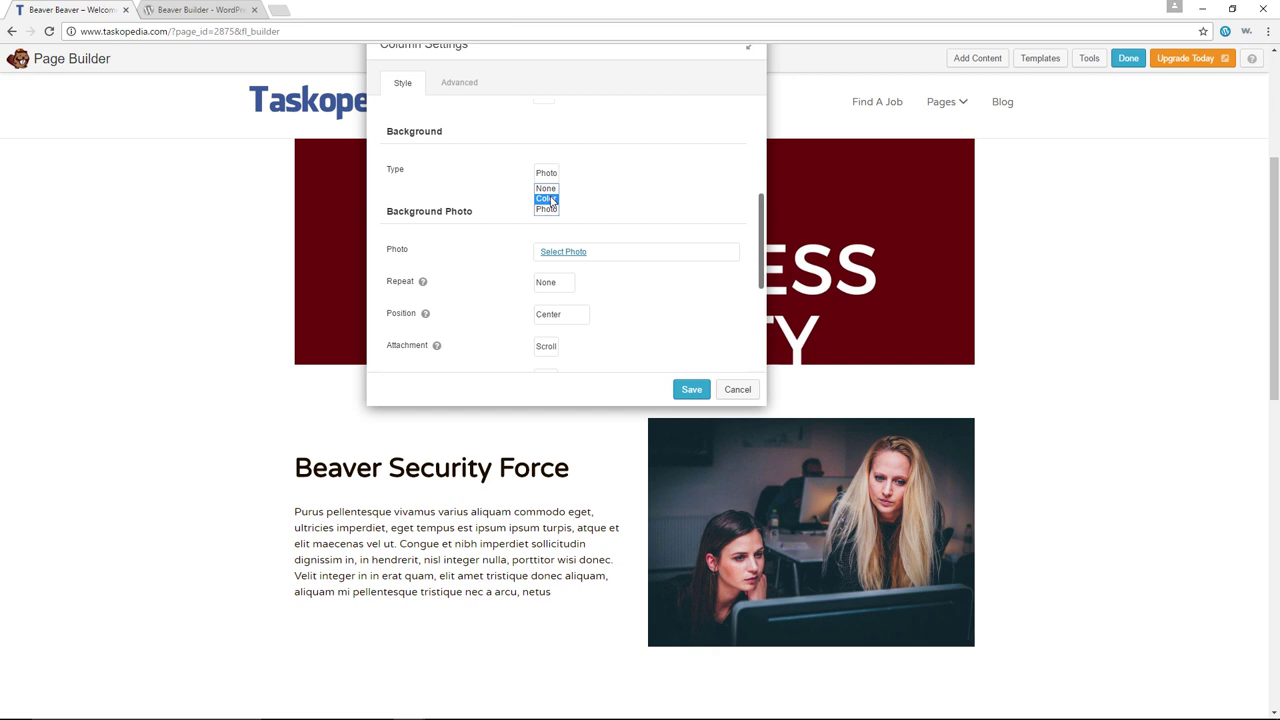
pyautogui.click(551, 200)
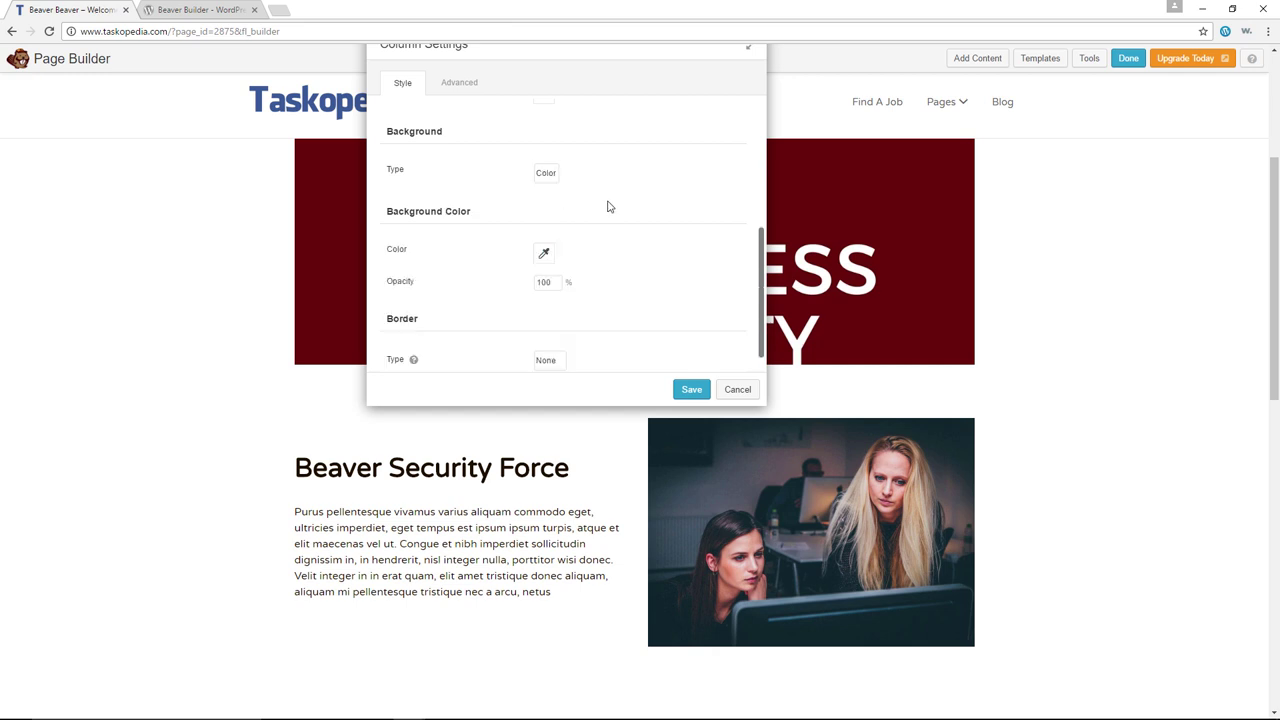
# Set the text column's background color to orange #e07300
pyautogui.click(546, 257)
pyautogui.click(552, 362)
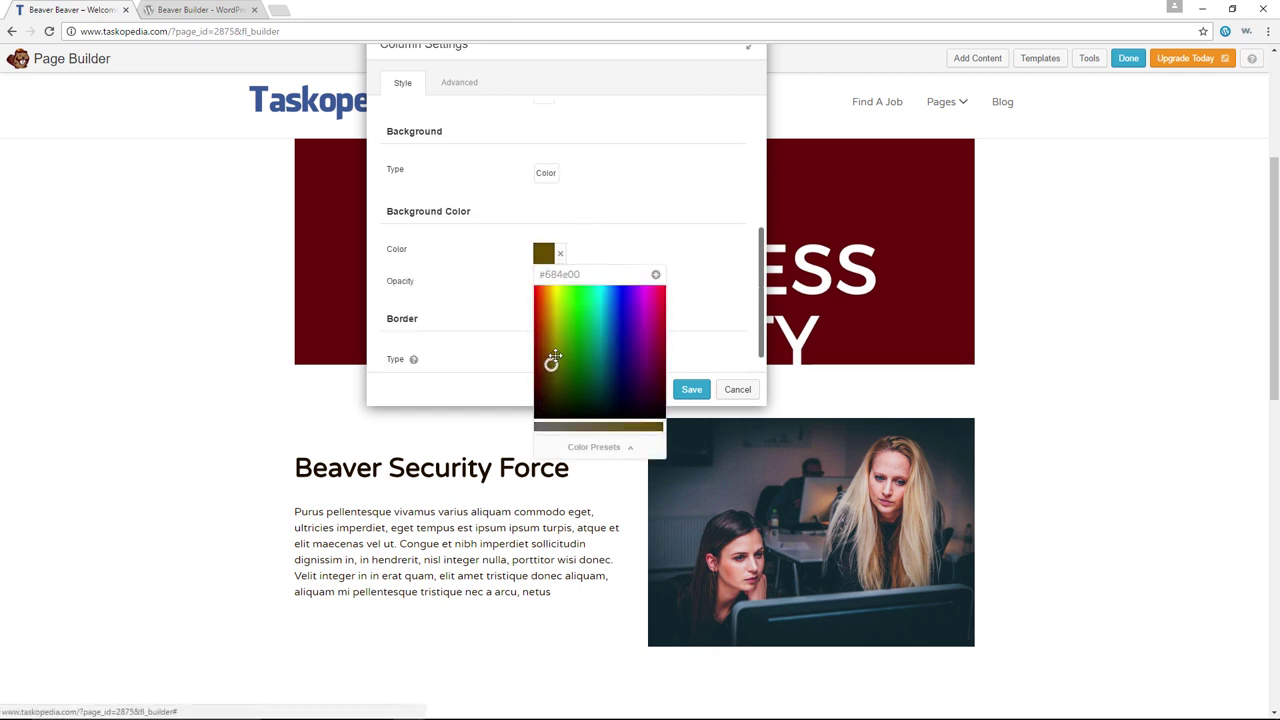
pyautogui.moveTo(551, 362); pyautogui.dragTo(546, 303)
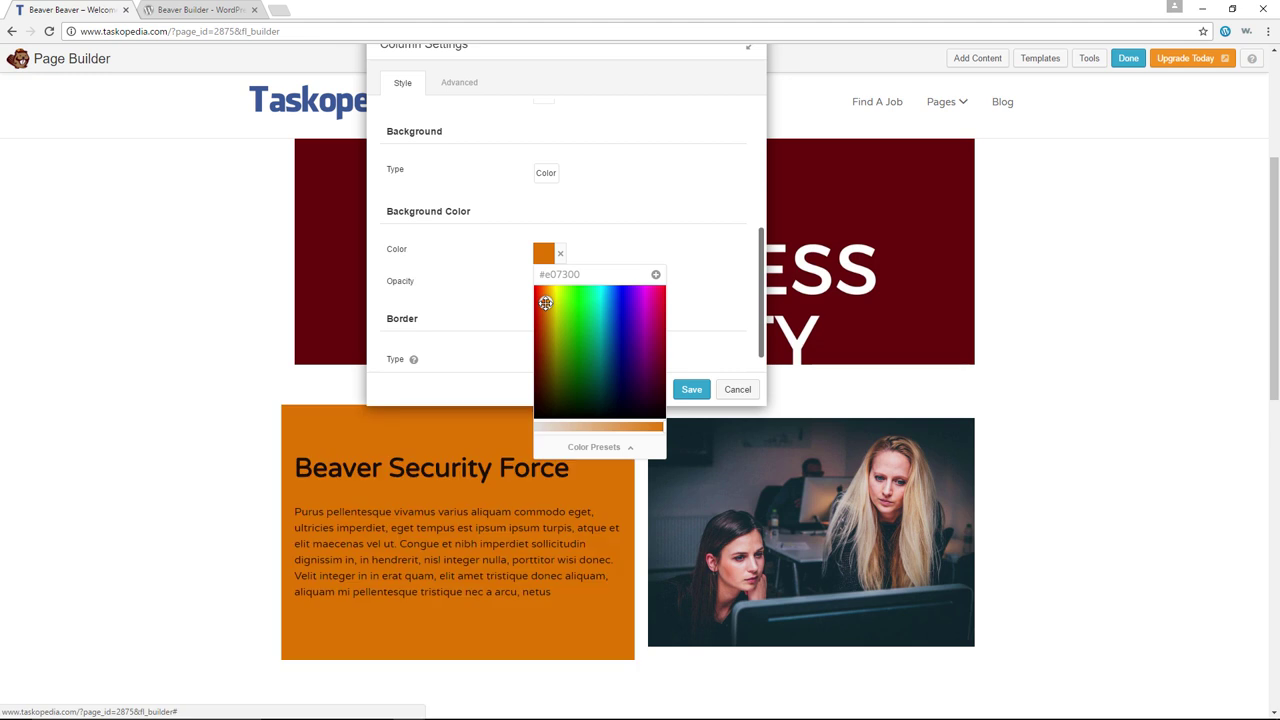
pyautogui.click(631, 242)
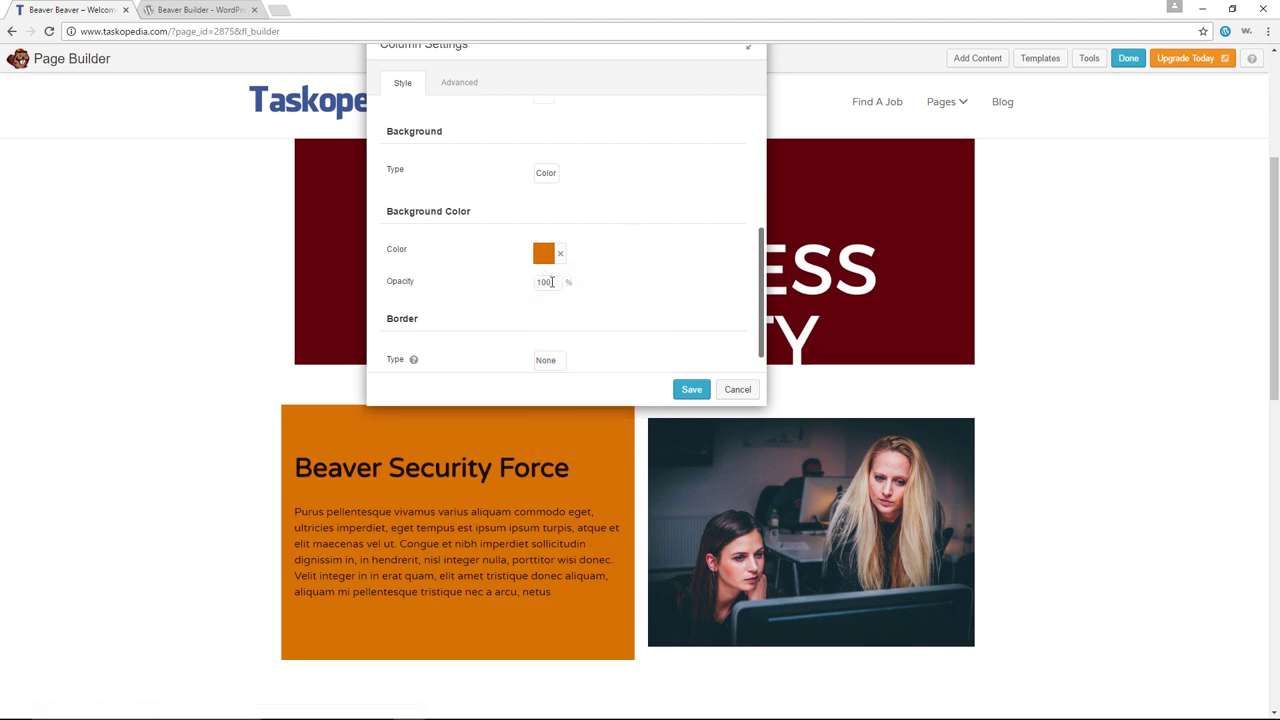
# Set the text column's border type to Dashed and bring its color and width options into view
pyautogui.scroll(-1, 614, 286)
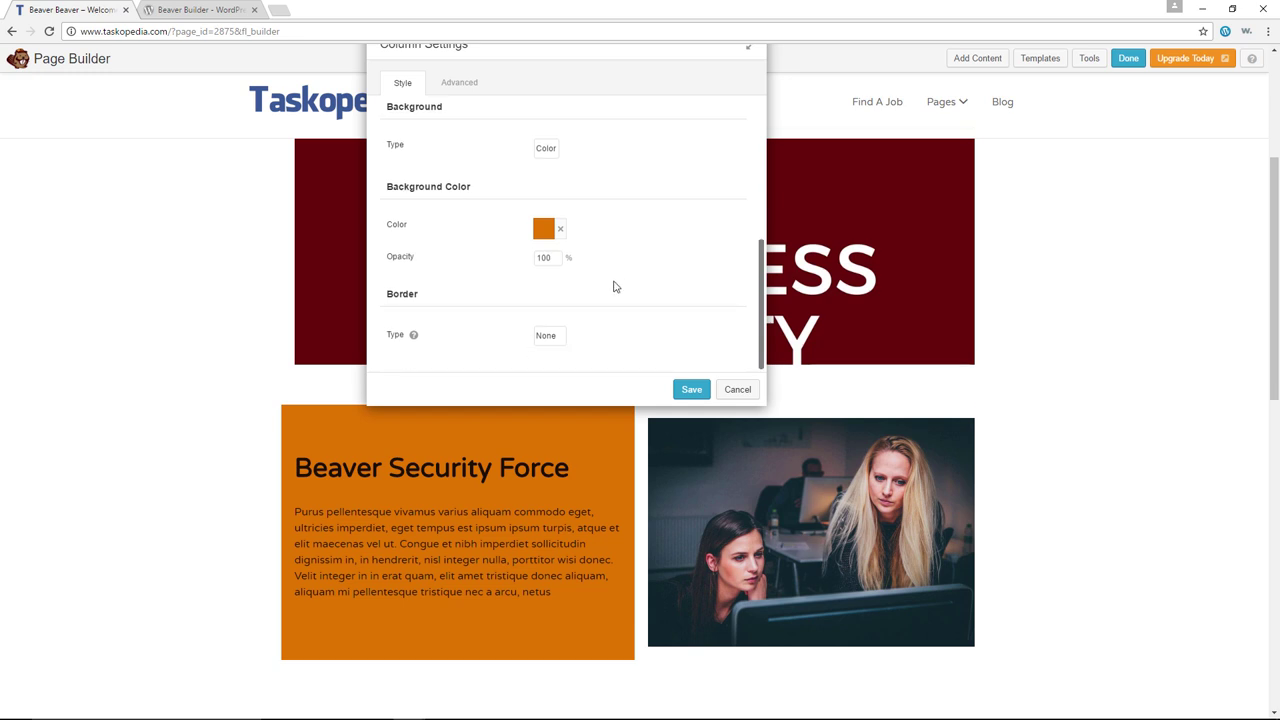
pyautogui.click(550, 336)
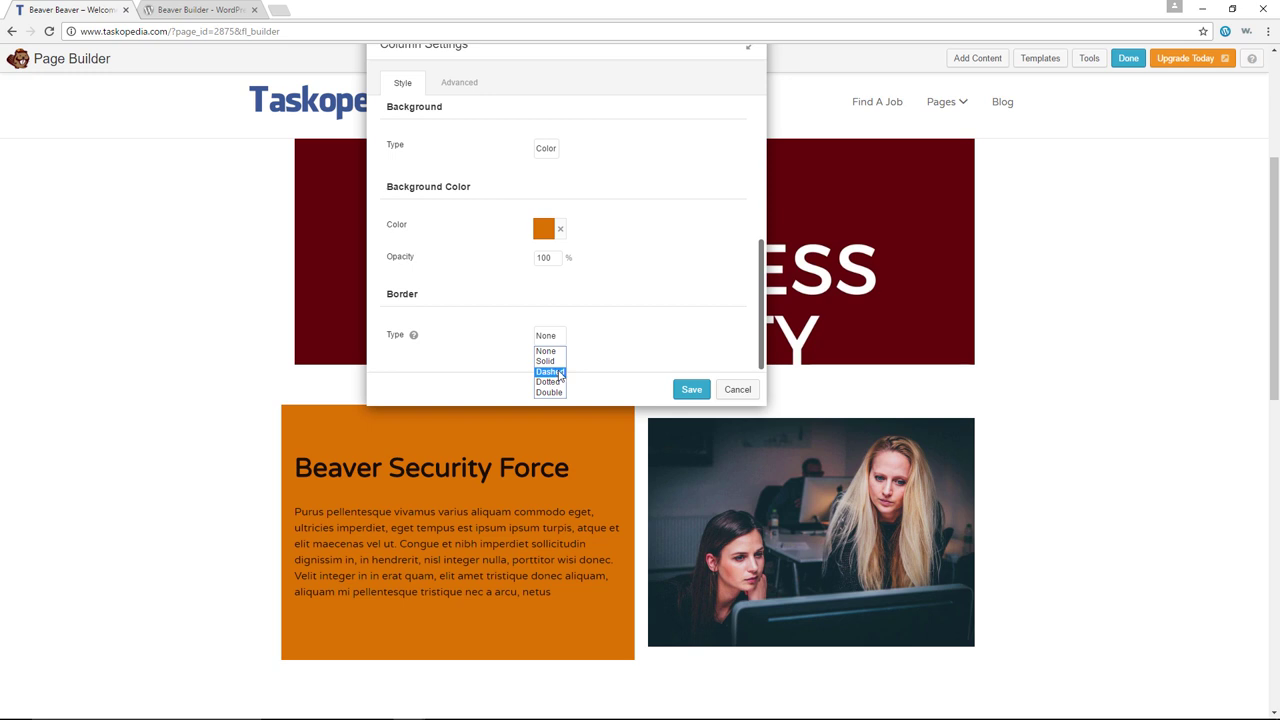
pyautogui.click(550, 372)
pyautogui.scroll(-2, 540, 290)
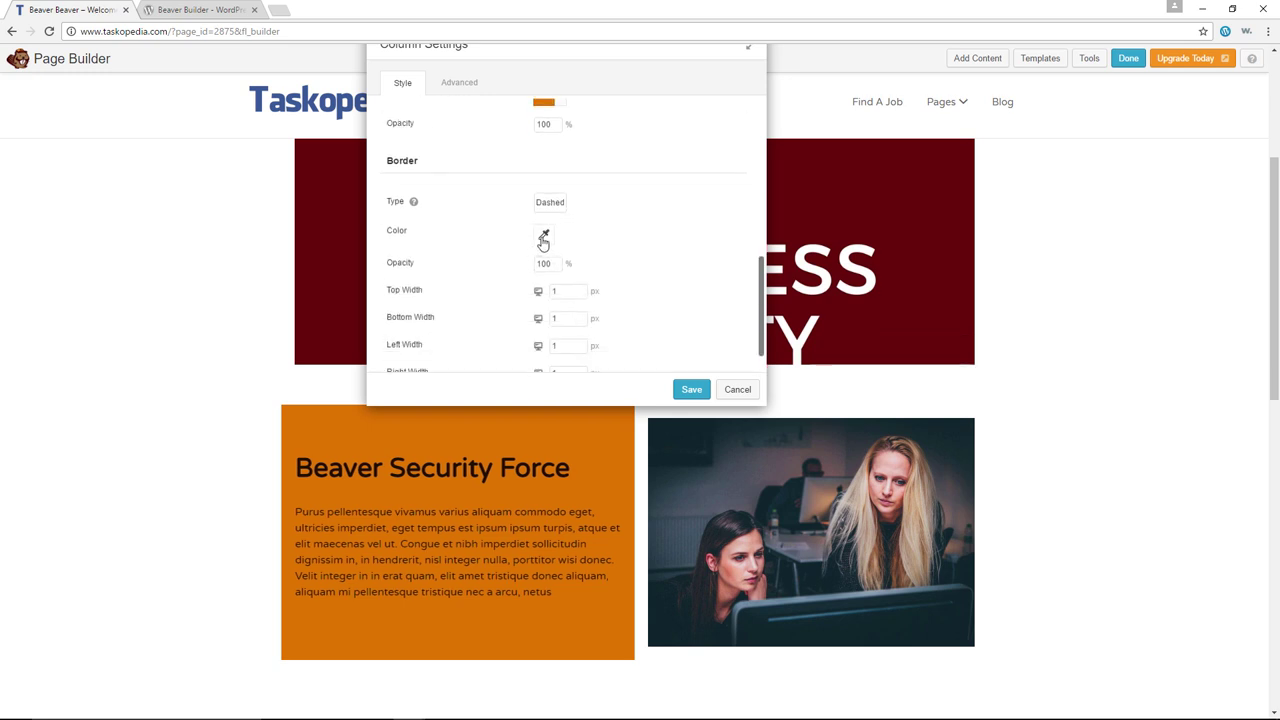
# Set the text column's dashed border color to blue #001bcc
pyautogui.click(543, 240)
pyautogui.moveTo(600, 290); pyautogui.dragTo(620, 293)
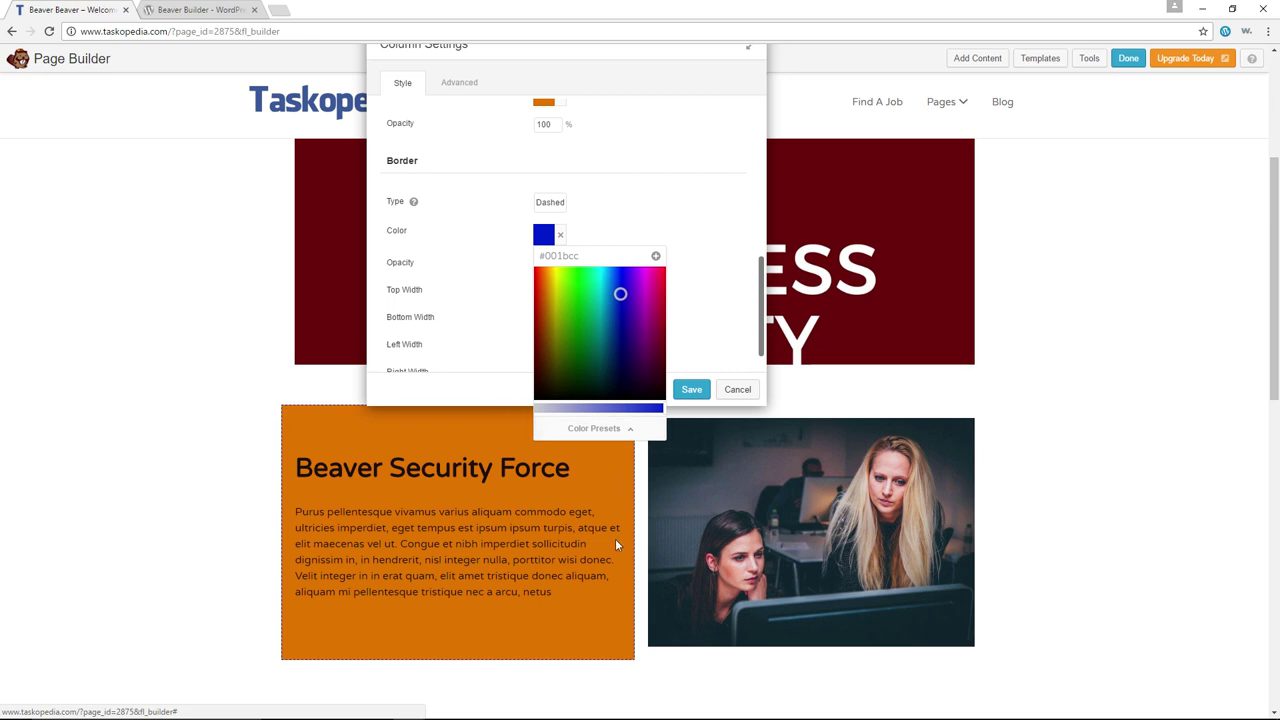
pyautogui.click(703, 276)
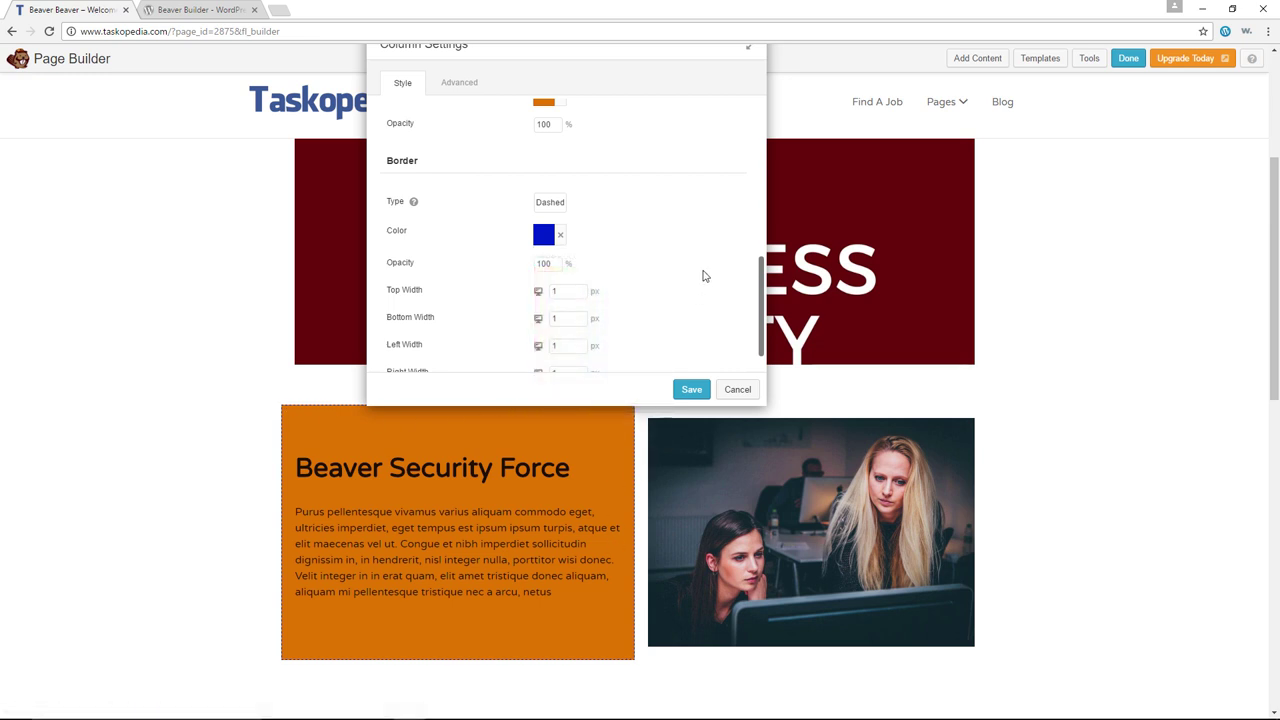
pyautogui.scroll(-1, 703, 276)
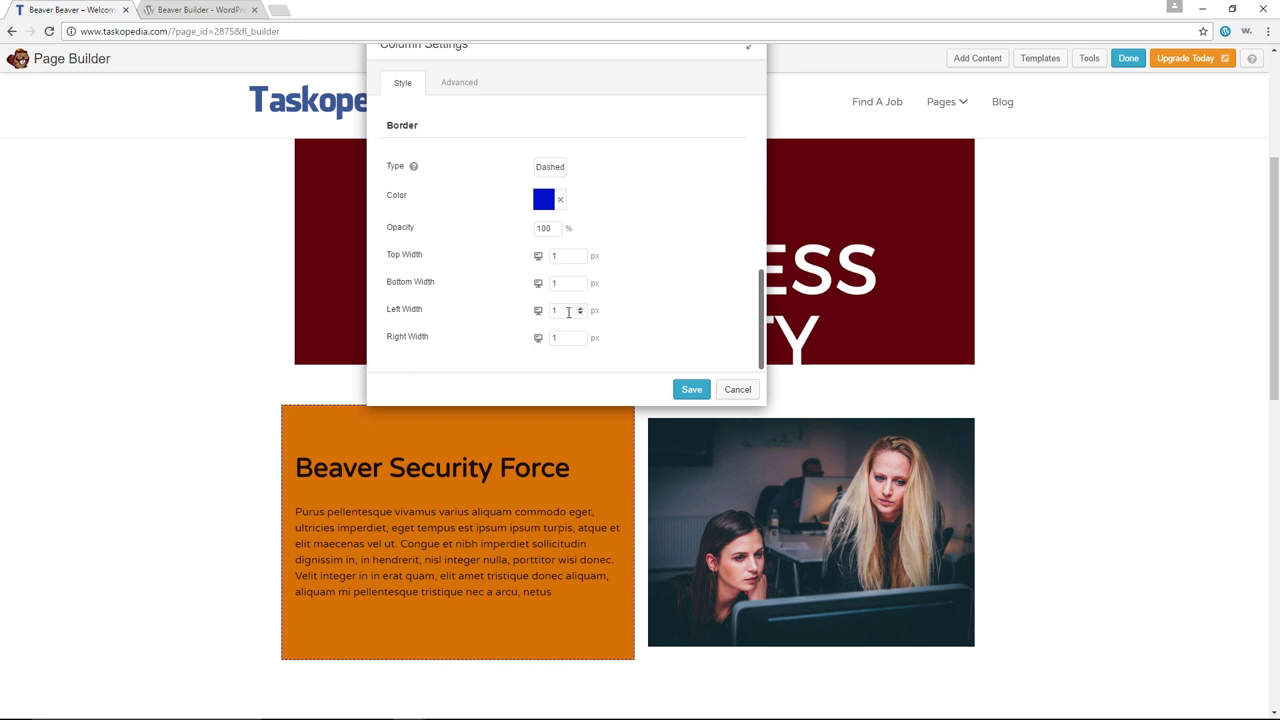
# Examine the column's advanced margin, padding and responsive layout options, and save the column settings
pyautogui.scroll(8, 591, 302)
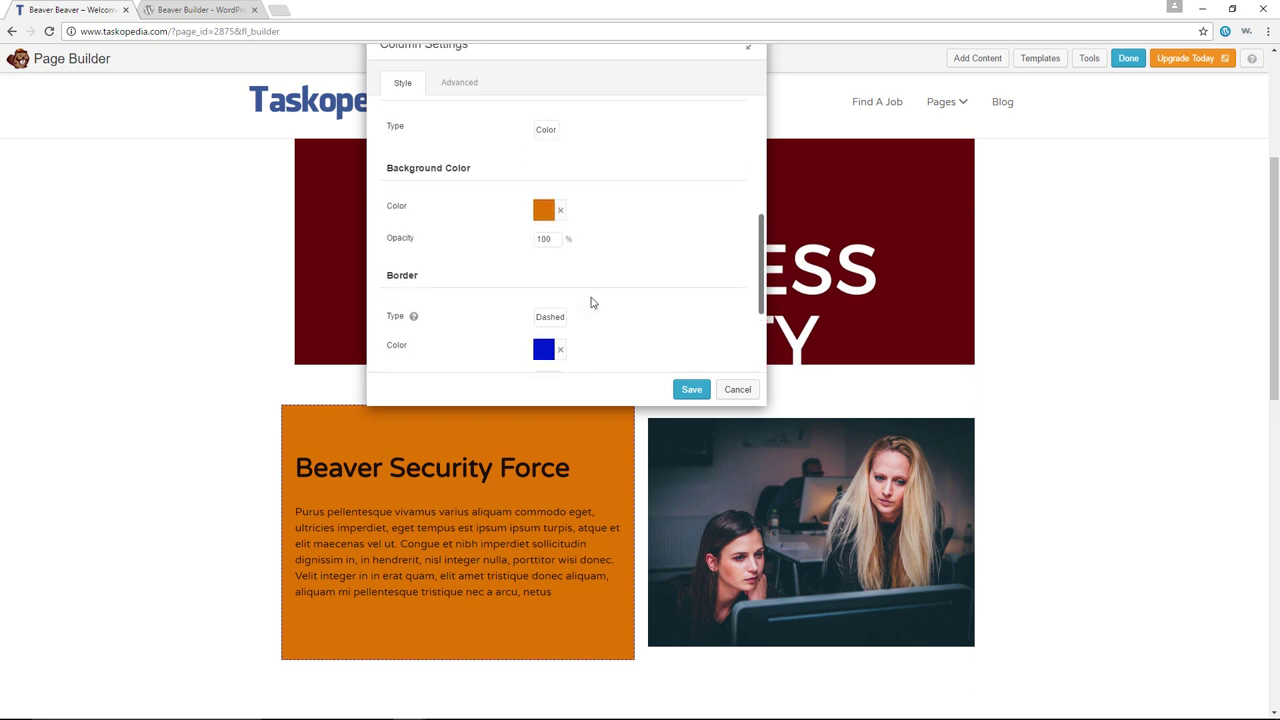
pyautogui.click(459, 82)
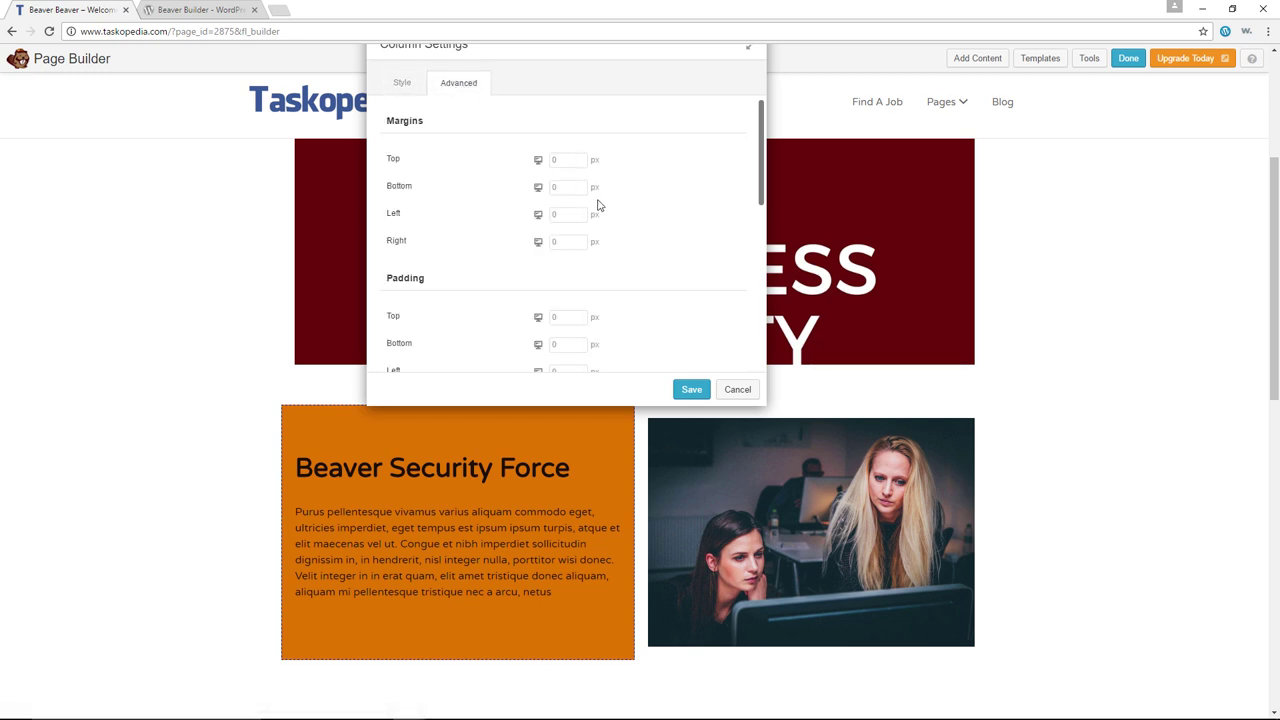
pyautogui.scroll(-8, 600, 205)
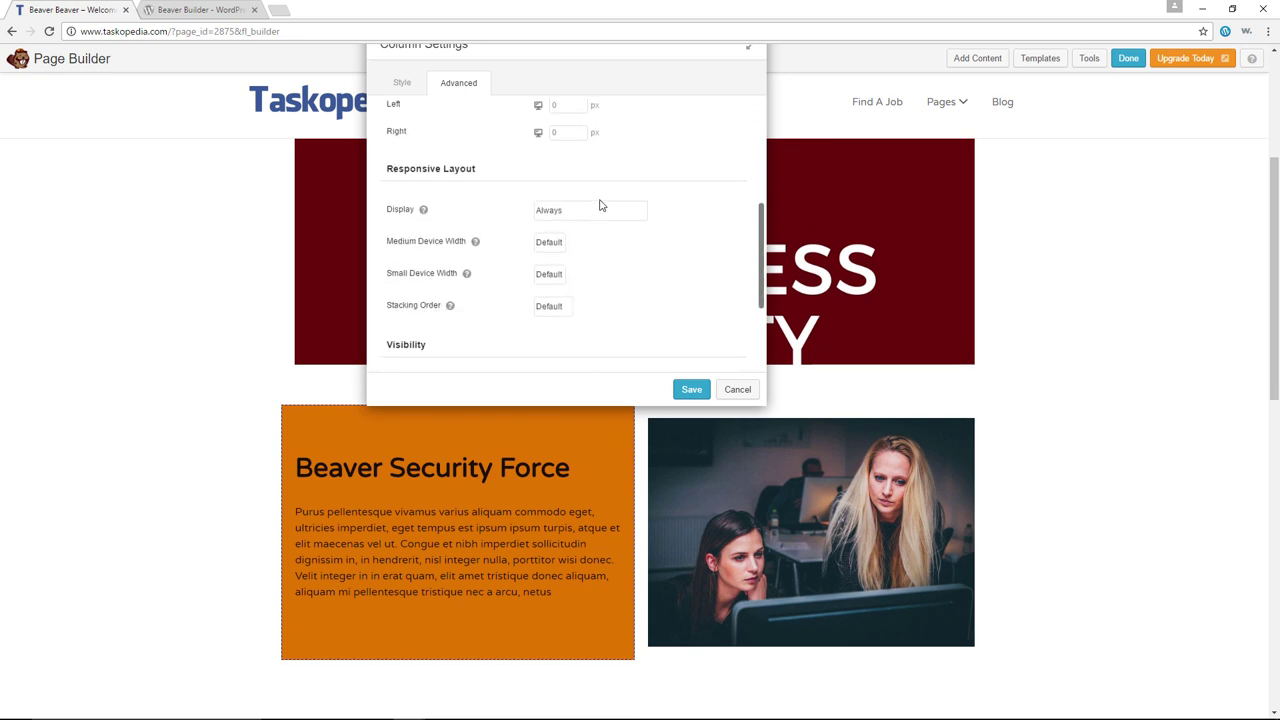
pyautogui.click(692, 389)
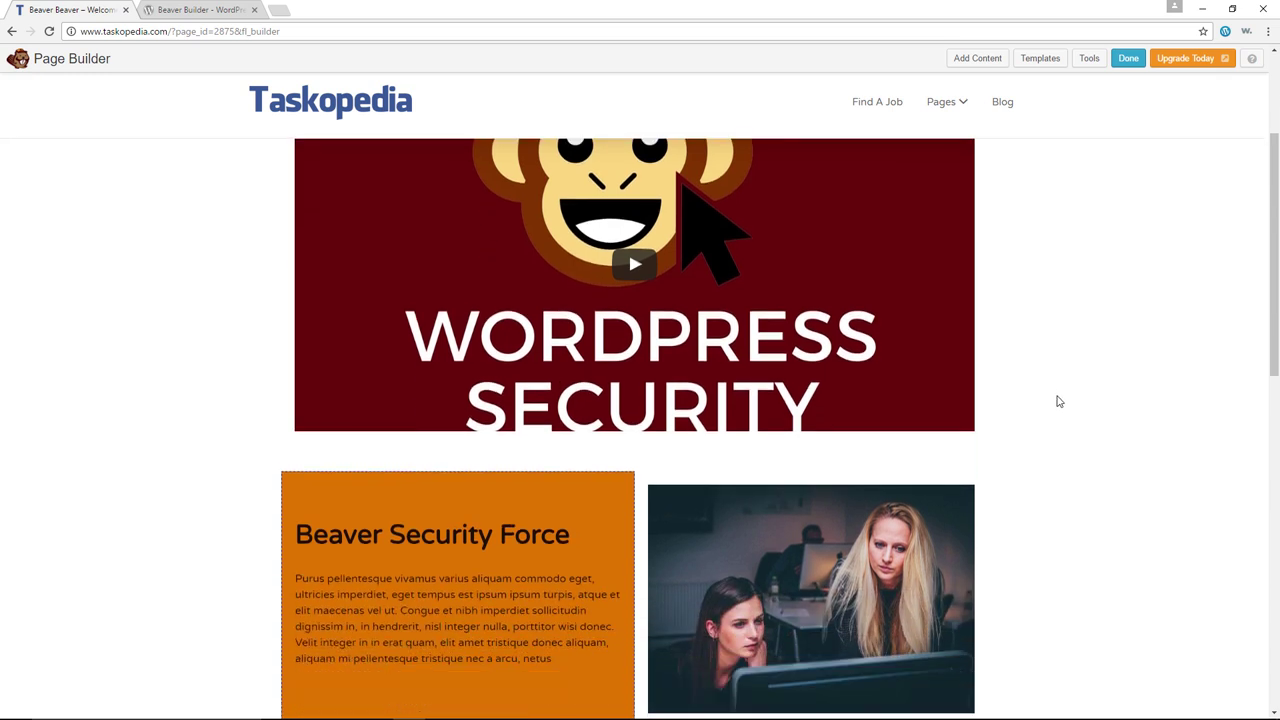
# Add a two-column row below the orange text and photo row
pyautogui.scroll(1, 1045, 400)
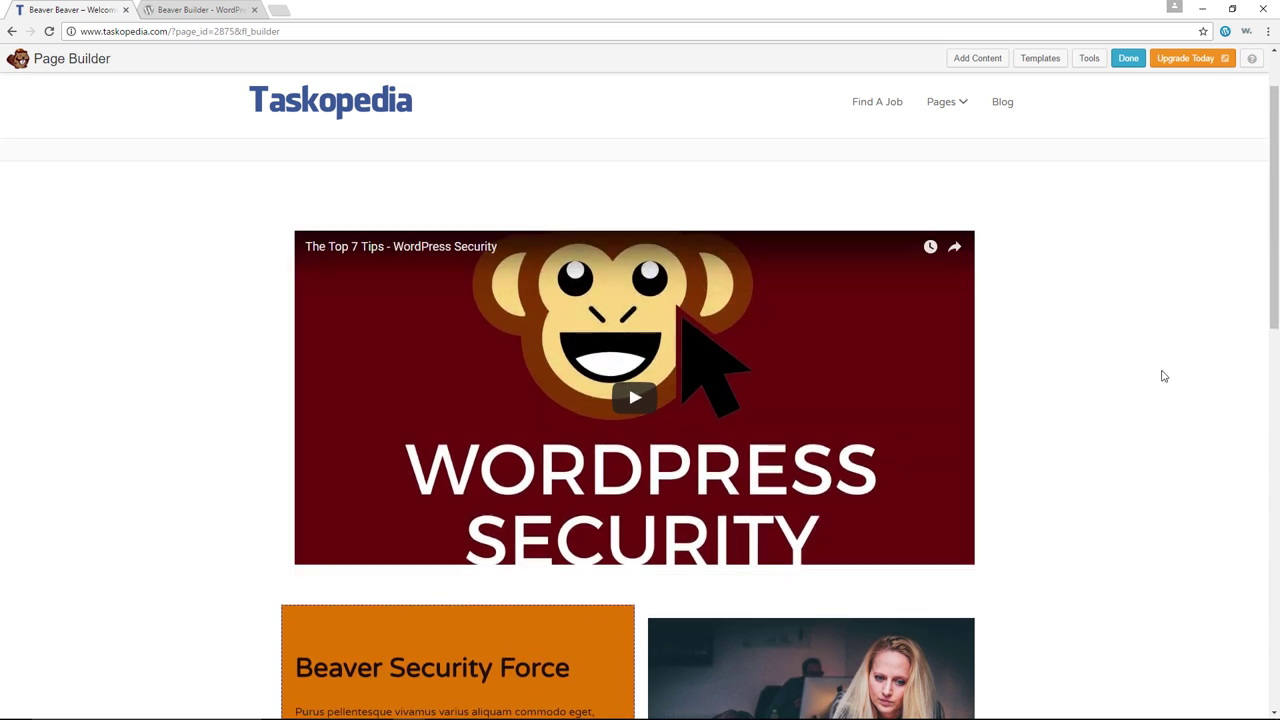
pyautogui.scroll(-2, 1163, 376)
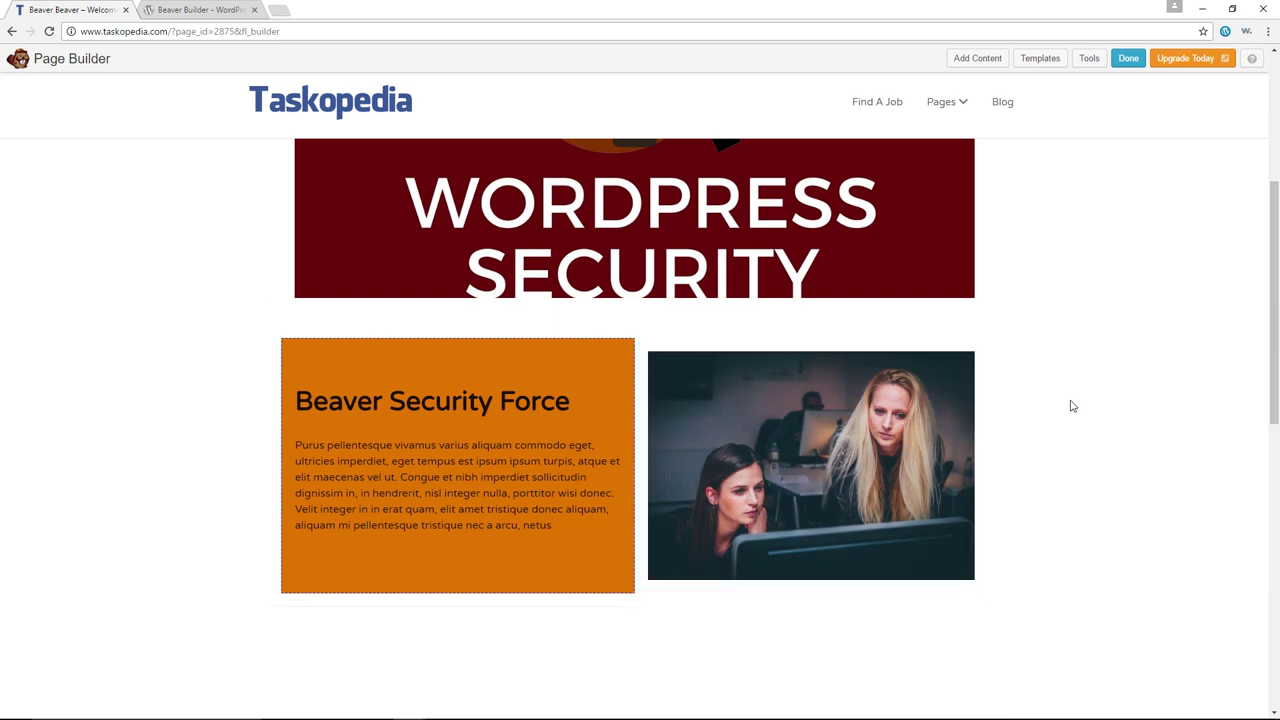
pyautogui.scroll(2, 1077, 404)
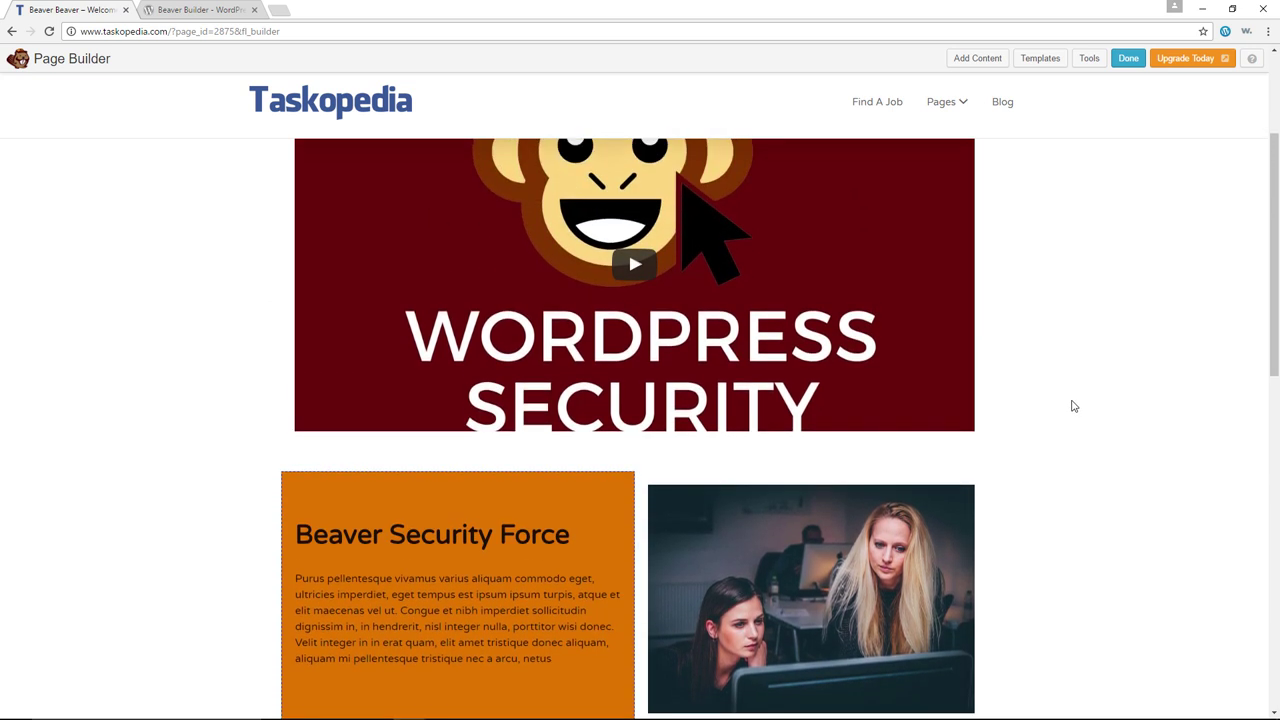
pyautogui.scroll(2, 1073, 405)
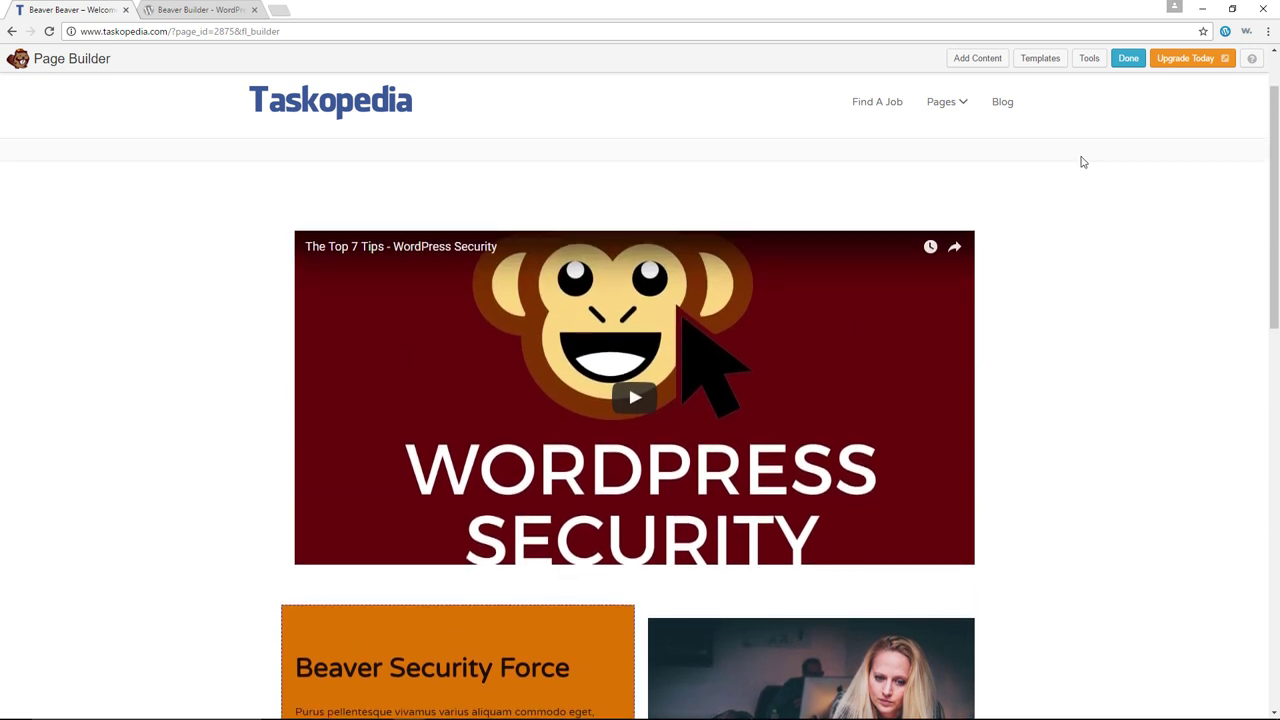
pyautogui.click(978, 60)
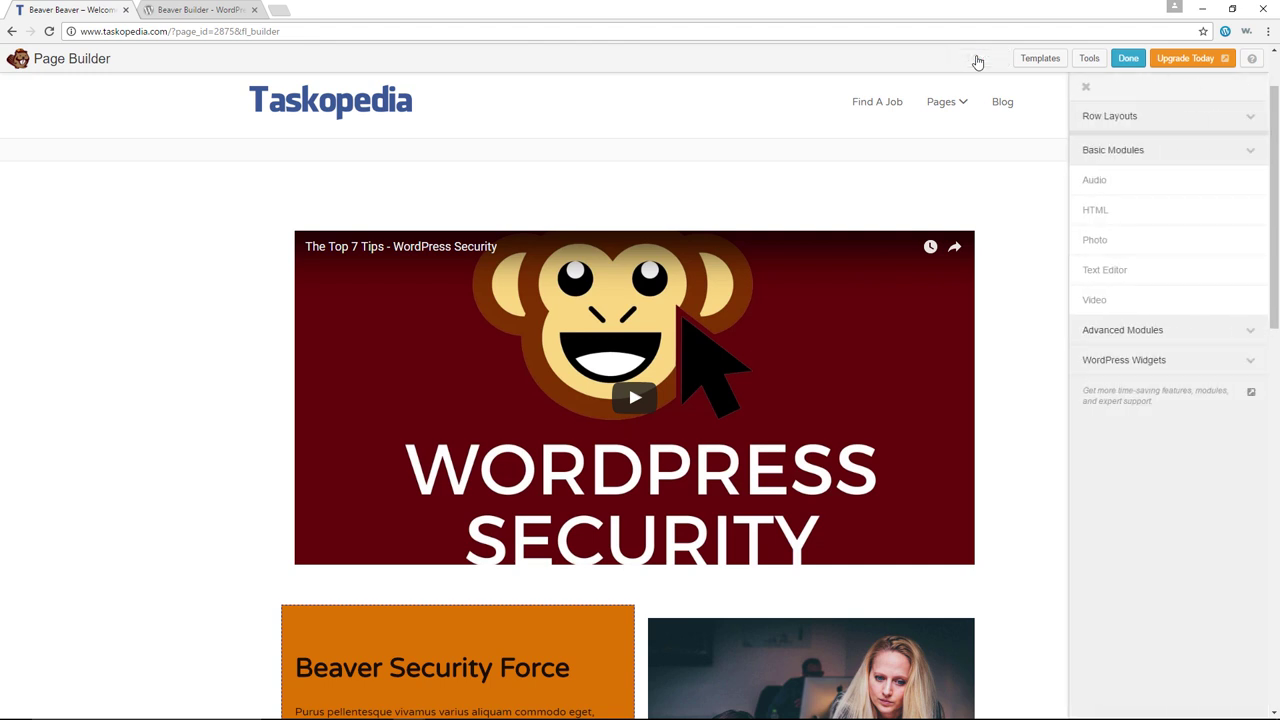
pyautogui.click(1156, 118)
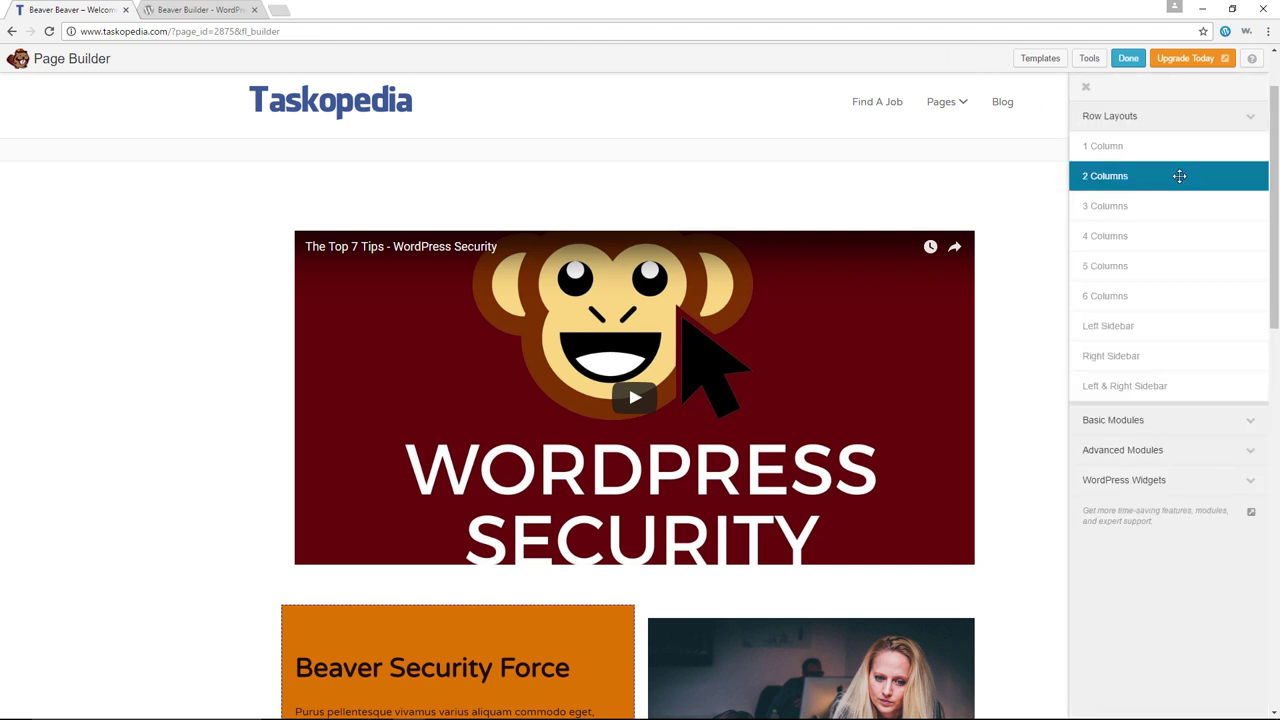
pyautogui.moveTo(1180, 176); pyautogui.dragTo(591, 386)
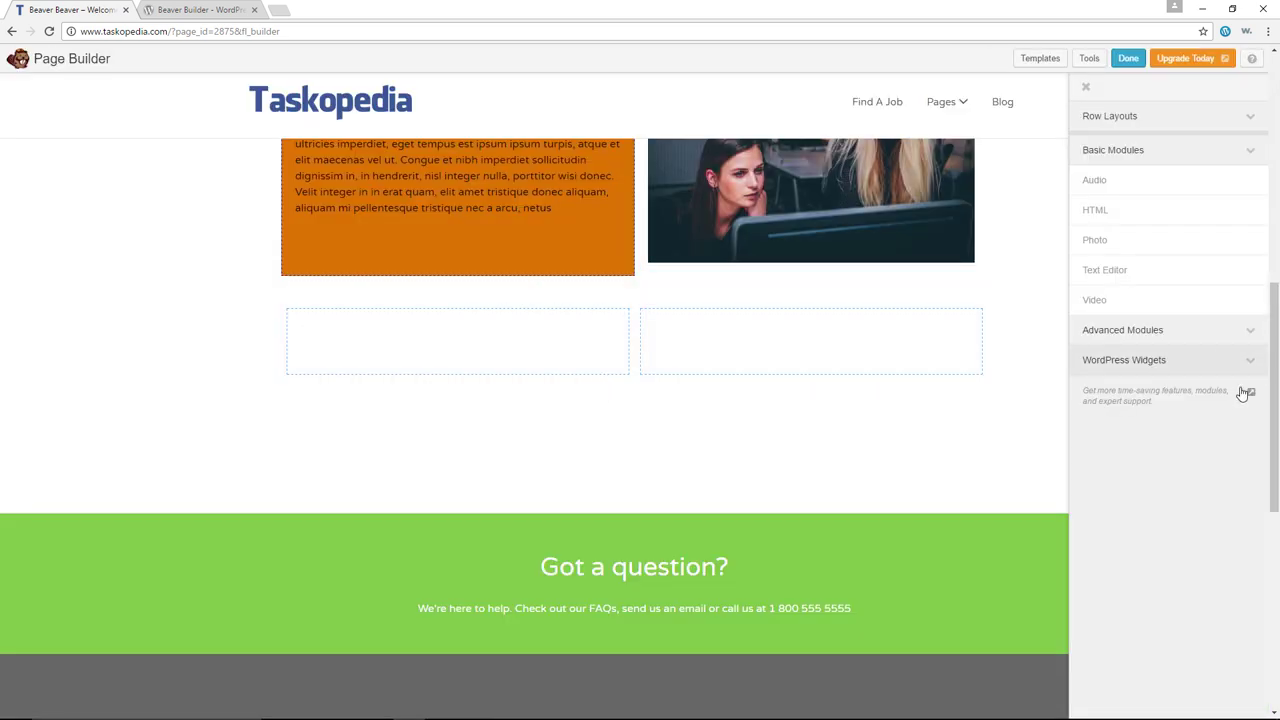
# Place the WordPress Categories widget in the new row's left column and save it with an empty title
pyautogui.click(1172, 331)
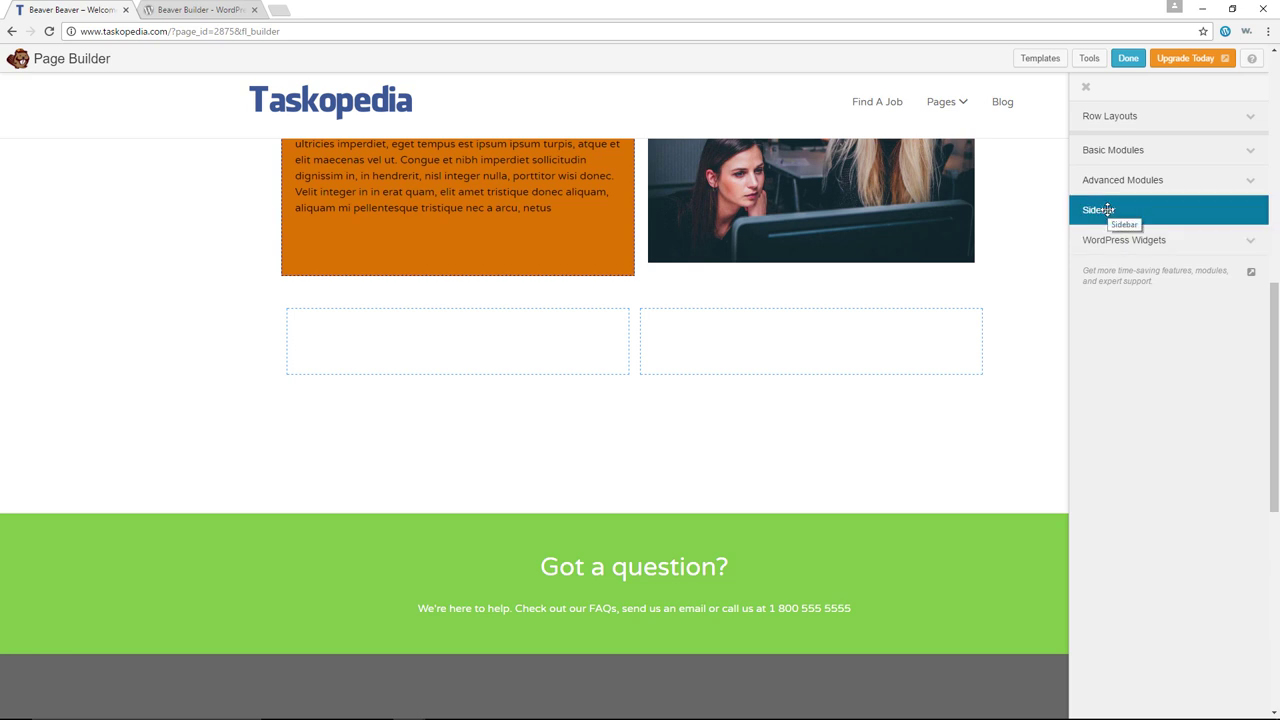
pyautogui.moveTo(1108, 210); pyautogui.dragTo(1156, 250)
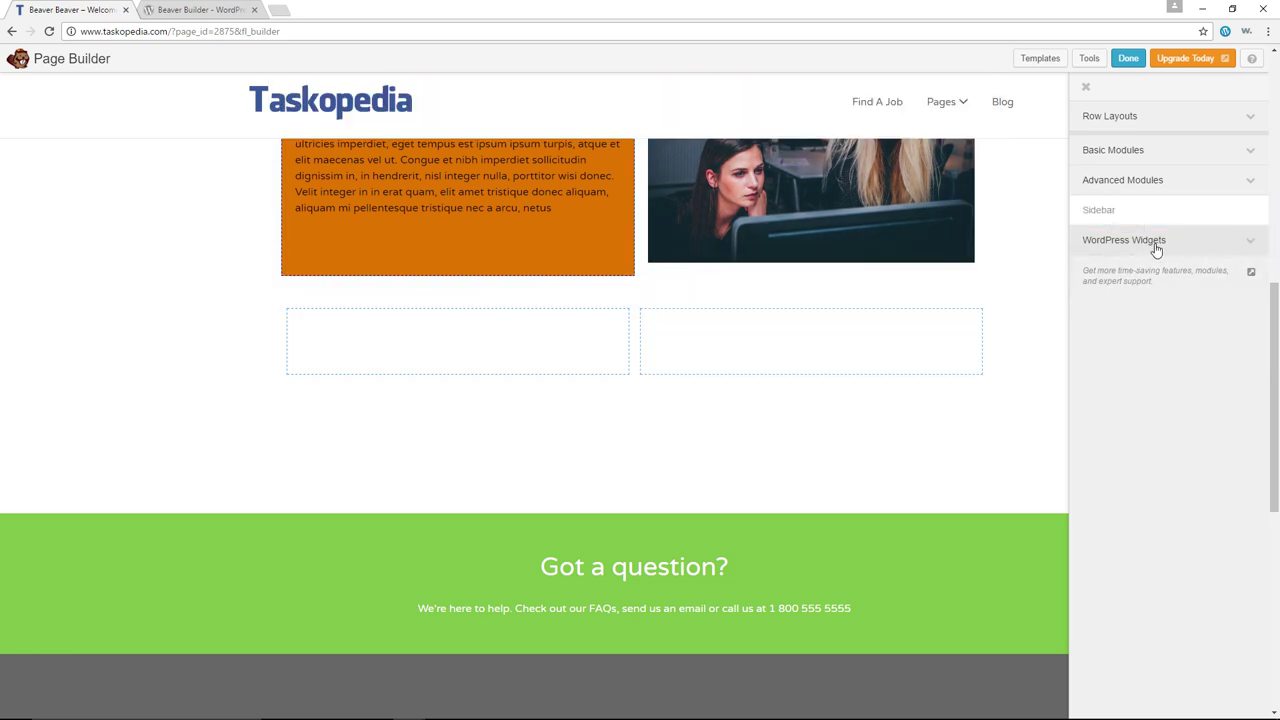
pyautogui.click(1156, 243)
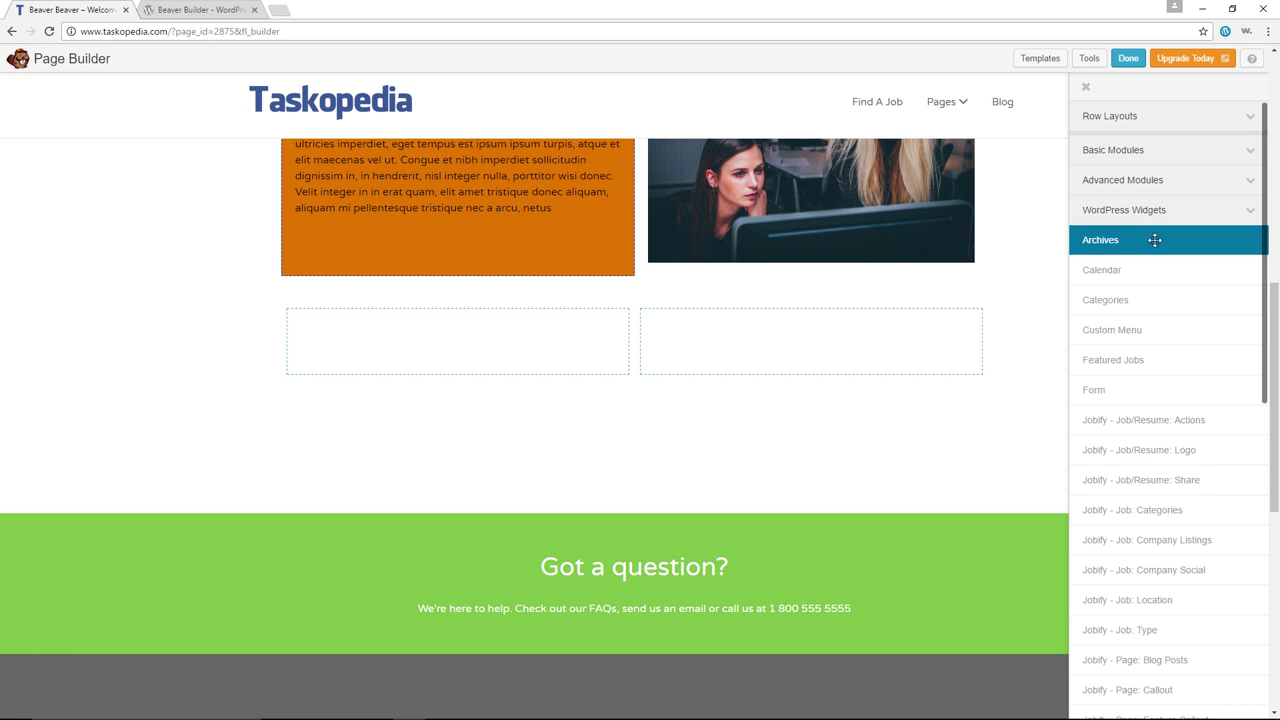
pyautogui.moveTo(1130, 297); pyautogui.dragTo(402, 348)
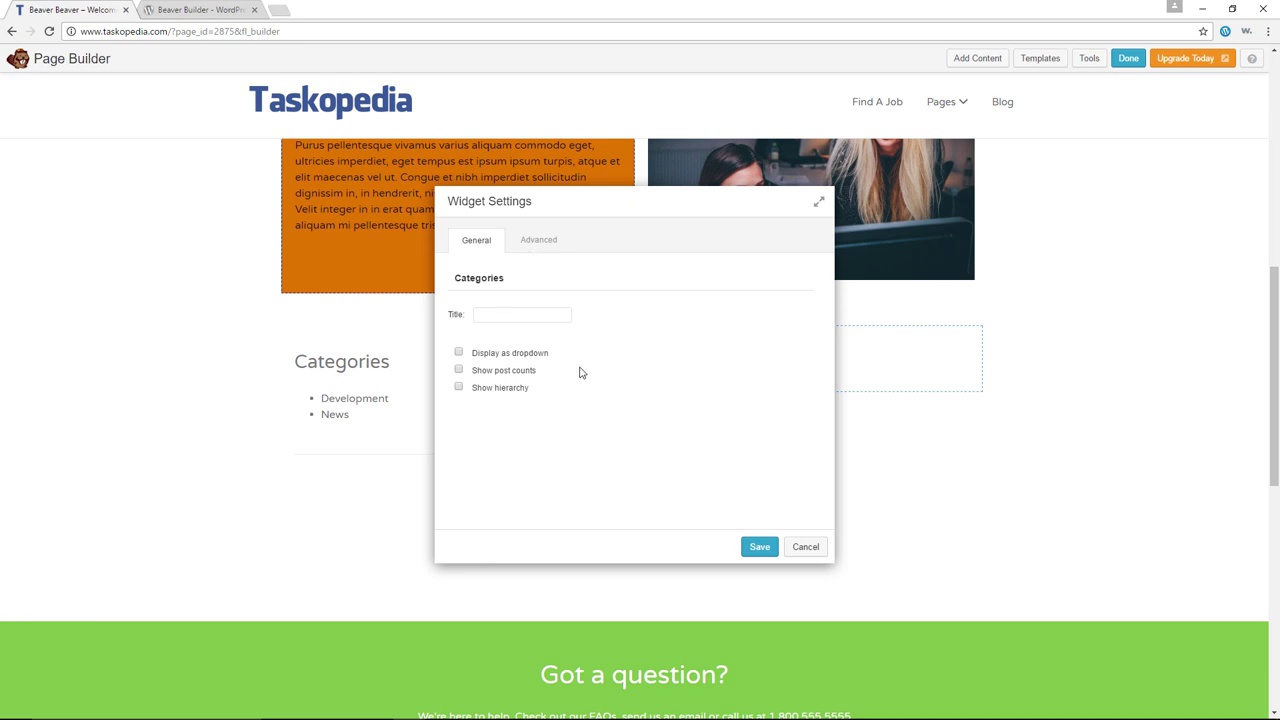
pyautogui.click(758, 547)
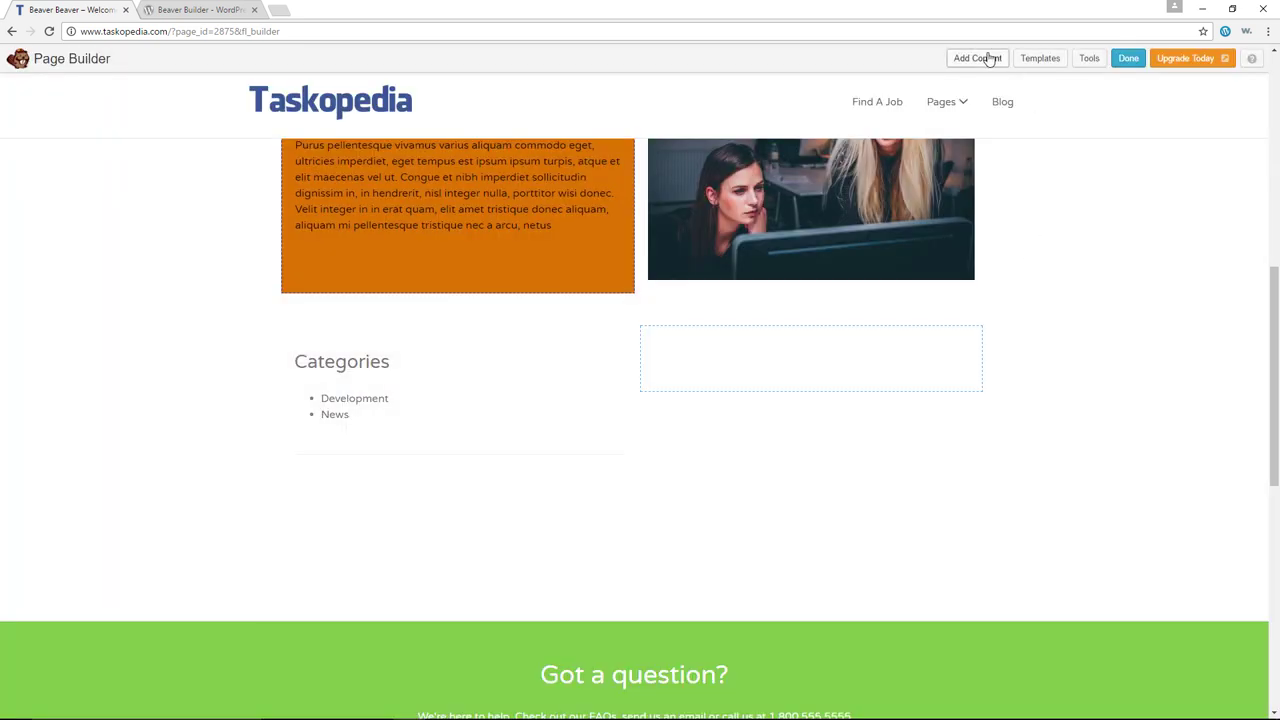
# Place the WordPress Calendar widget in the new row's empty right column and save it with an empty title
pyautogui.click(988, 58)
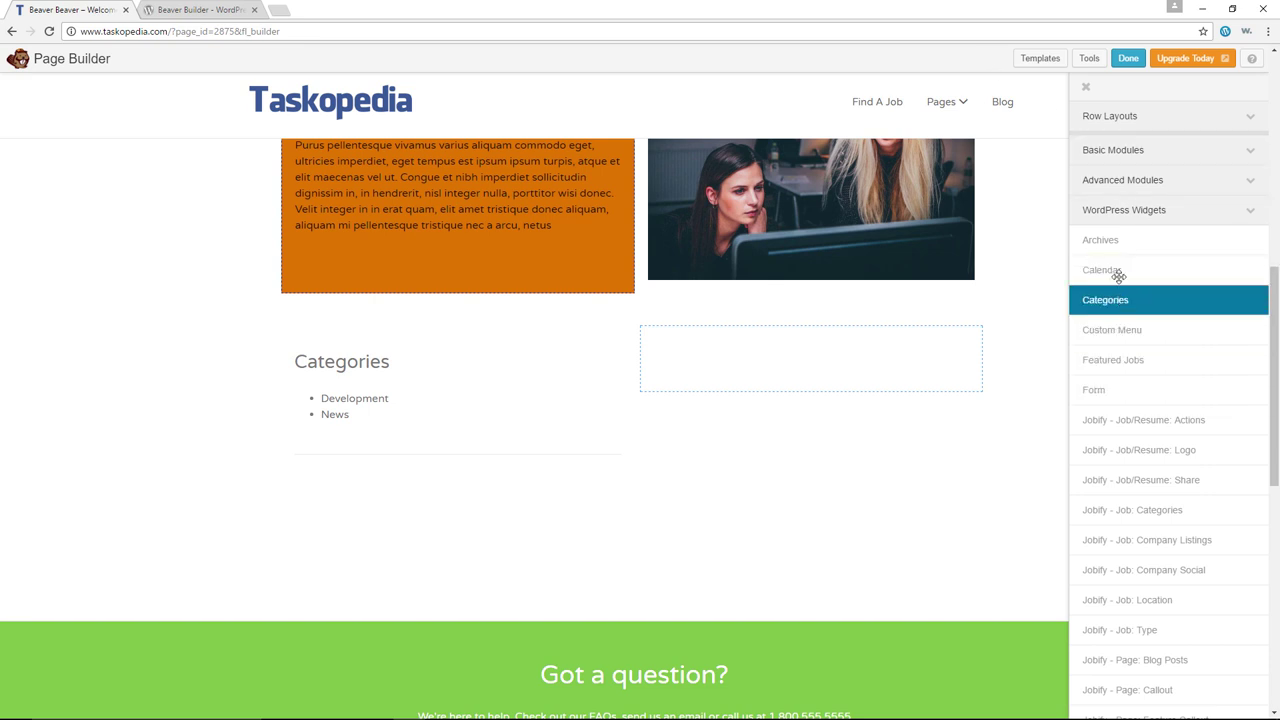
pyautogui.moveTo(1105, 268); pyautogui.dragTo(758, 383)
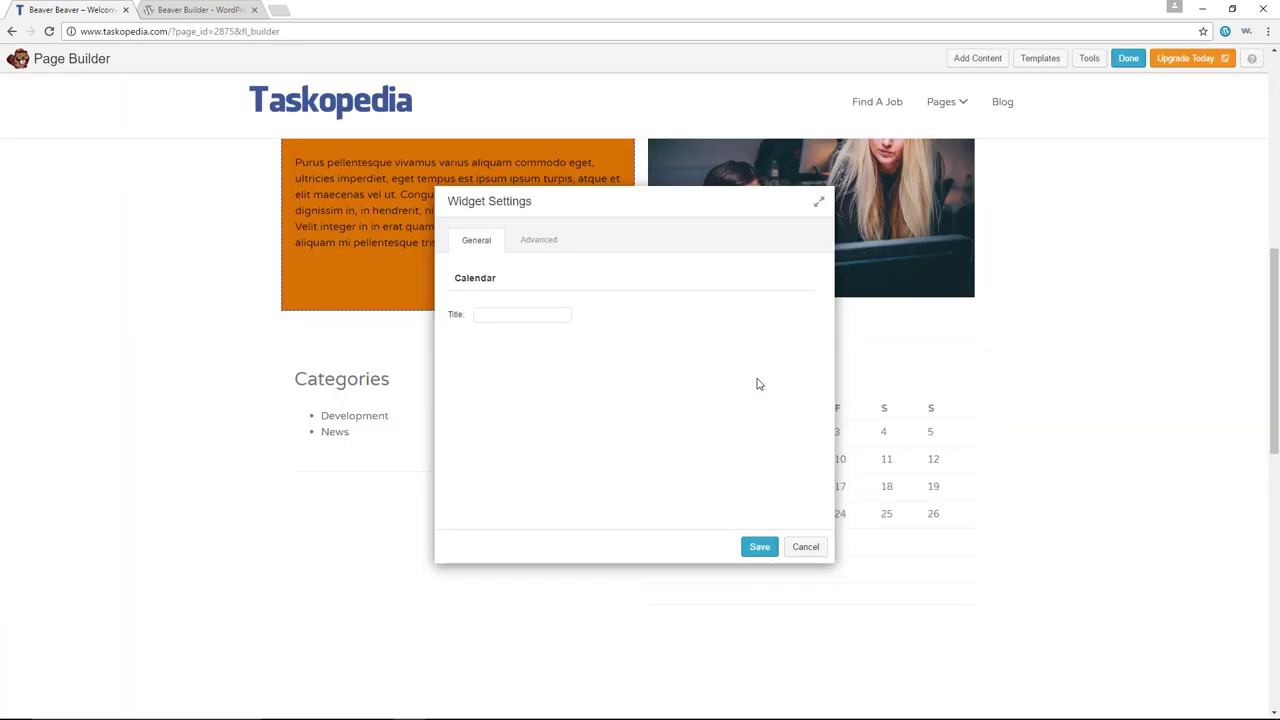
pyautogui.click(757, 547)
# Swap the two widgets, moving the Calendar to the row's left column and the Categories to its right column
pyautogui.scroll(2, 1043, 514)
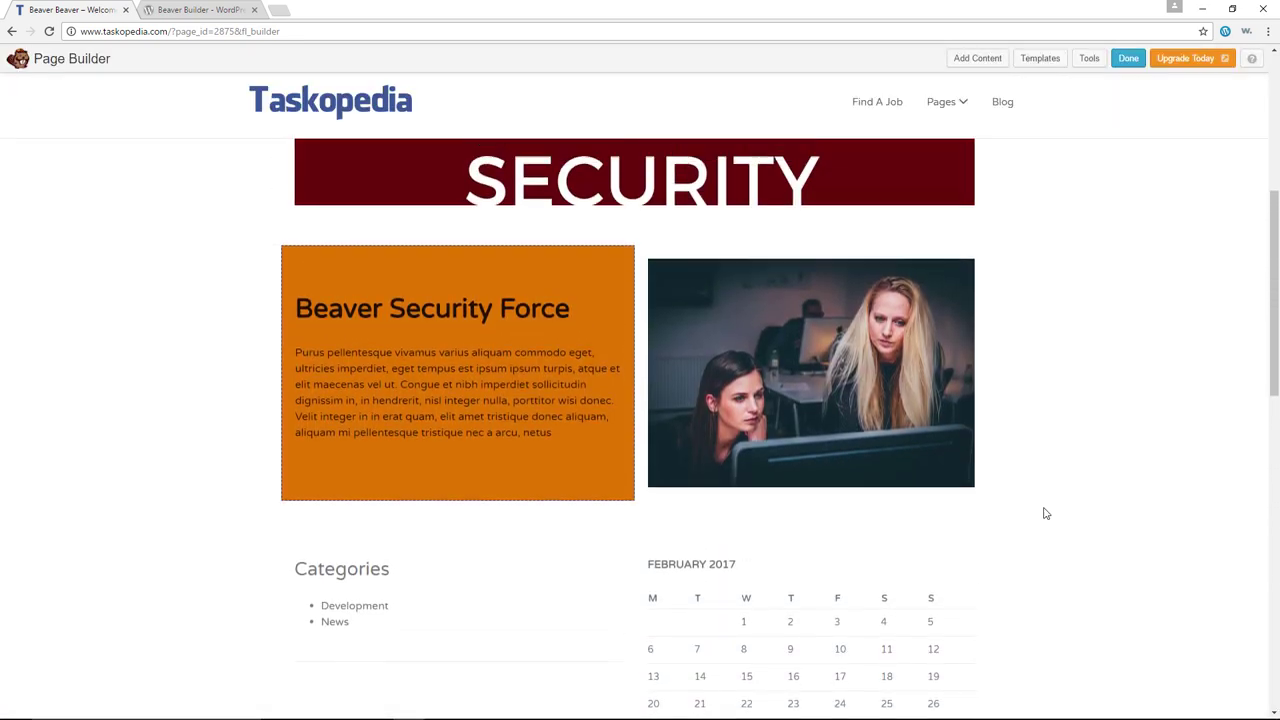
pyautogui.scroll(-1, 1043, 514)
pyautogui.scroll(1, 1043, 514)
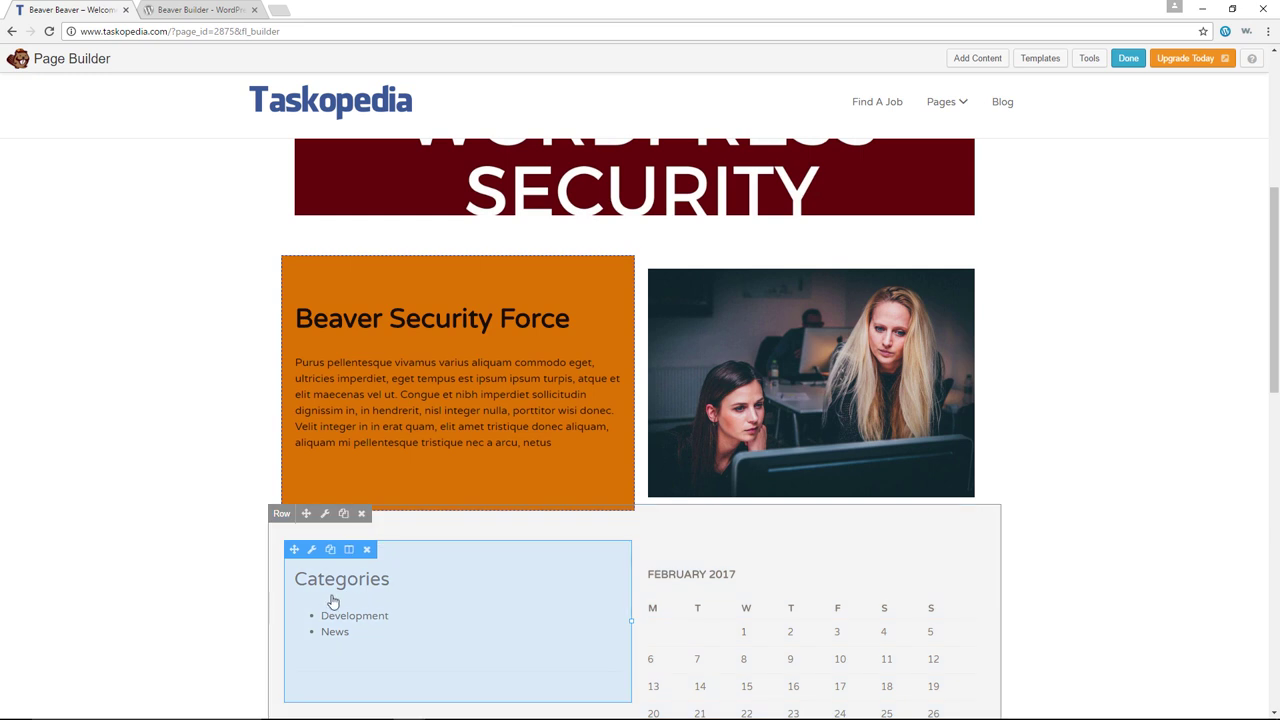
pyautogui.scroll(-1, 790, 591)
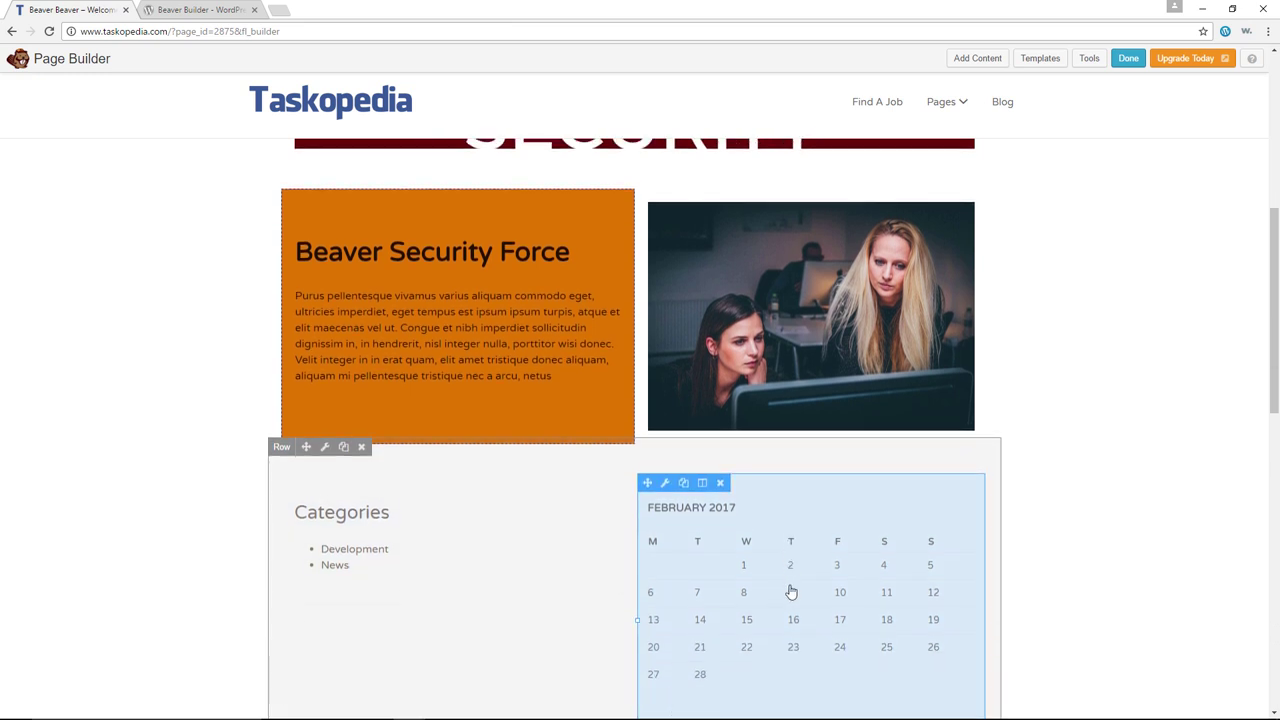
pyautogui.scroll(-1, 790, 591)
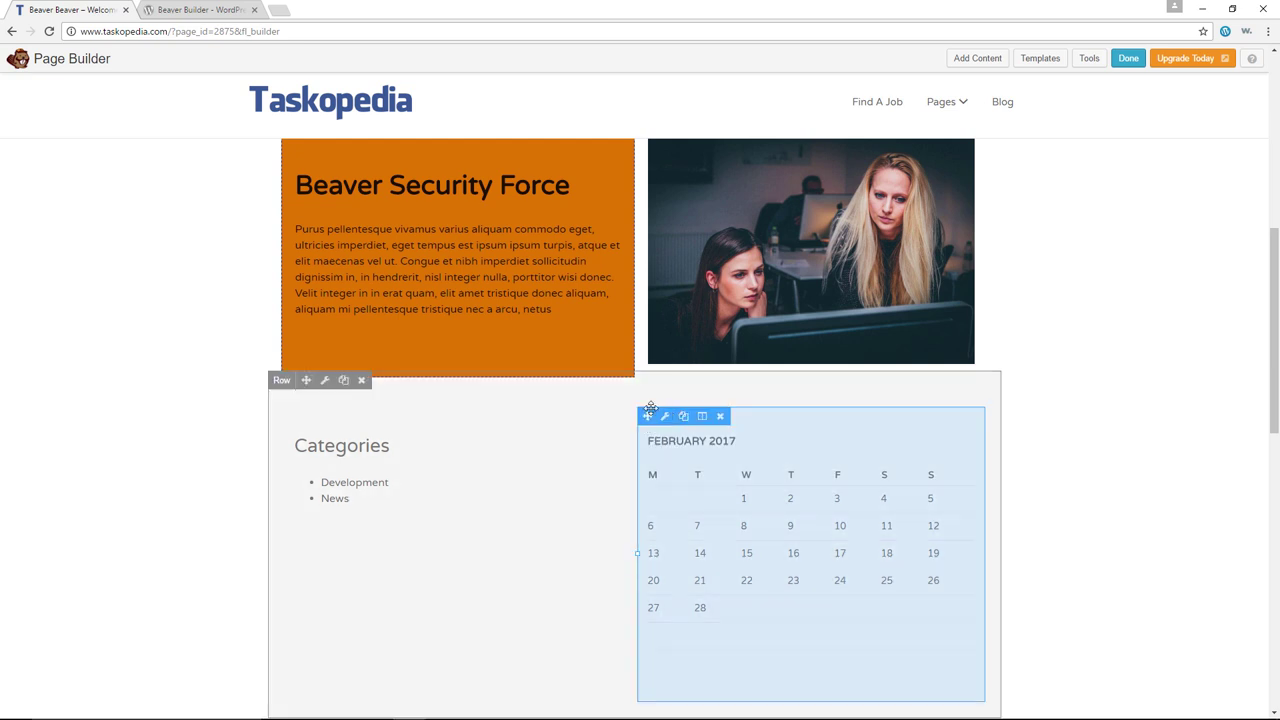
pyautogui.scroll(-1, 871, 443)
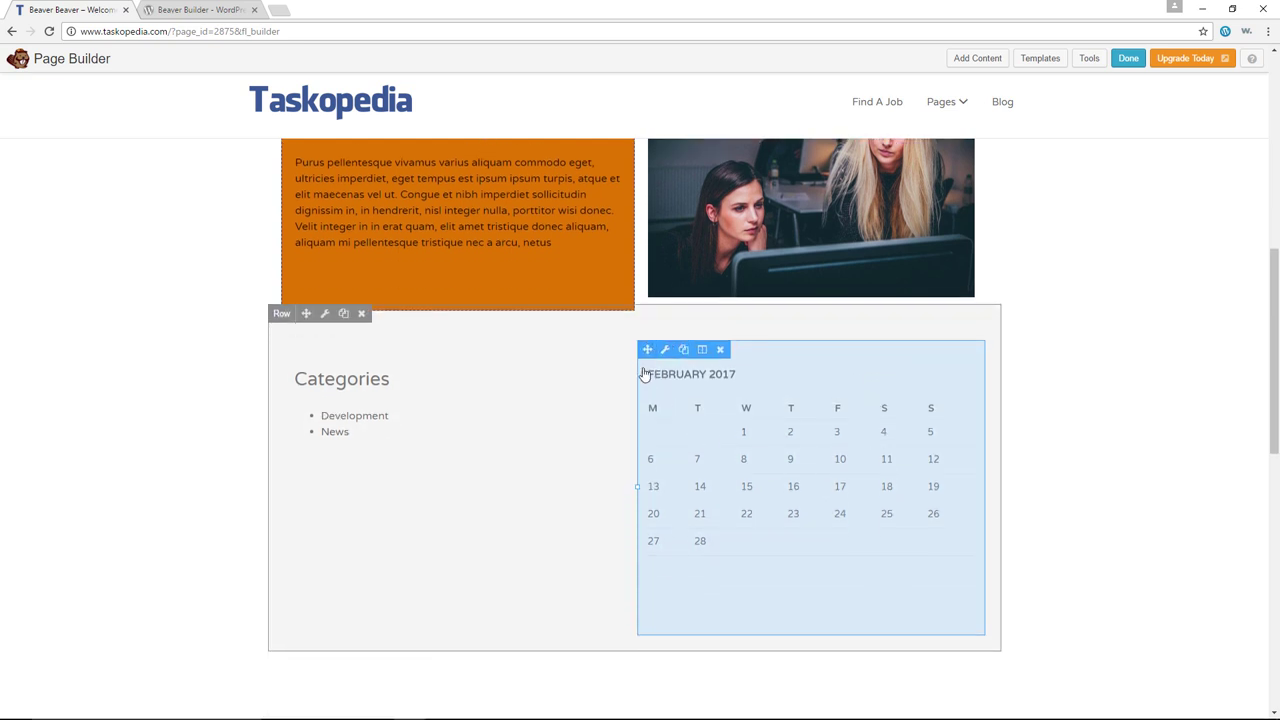
pyautogui.moveTo(646, 349); pyautogui.dragTo(349, 353)
pyautogui.scroll(-3, 406, 531)
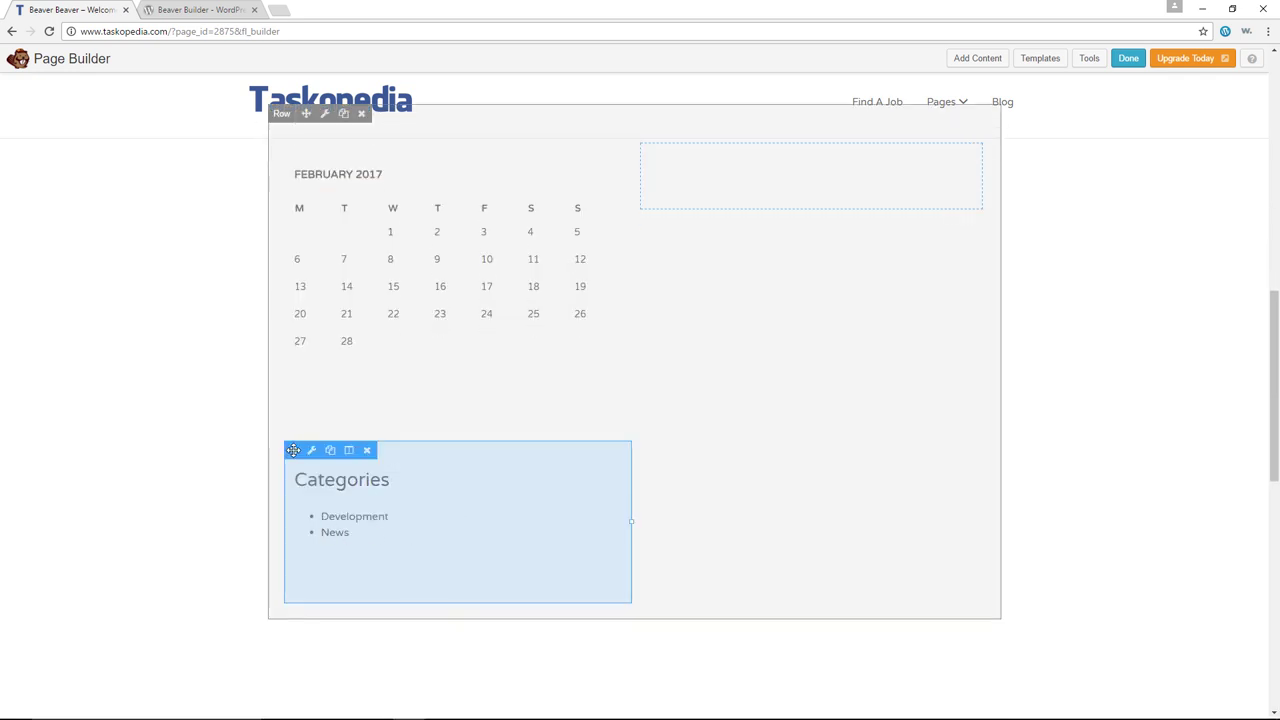
pyautogui.moveTo(293, 450); pyautogui.dragTo(766, 178)
pyautogui.scroll(3, 1083, 431)
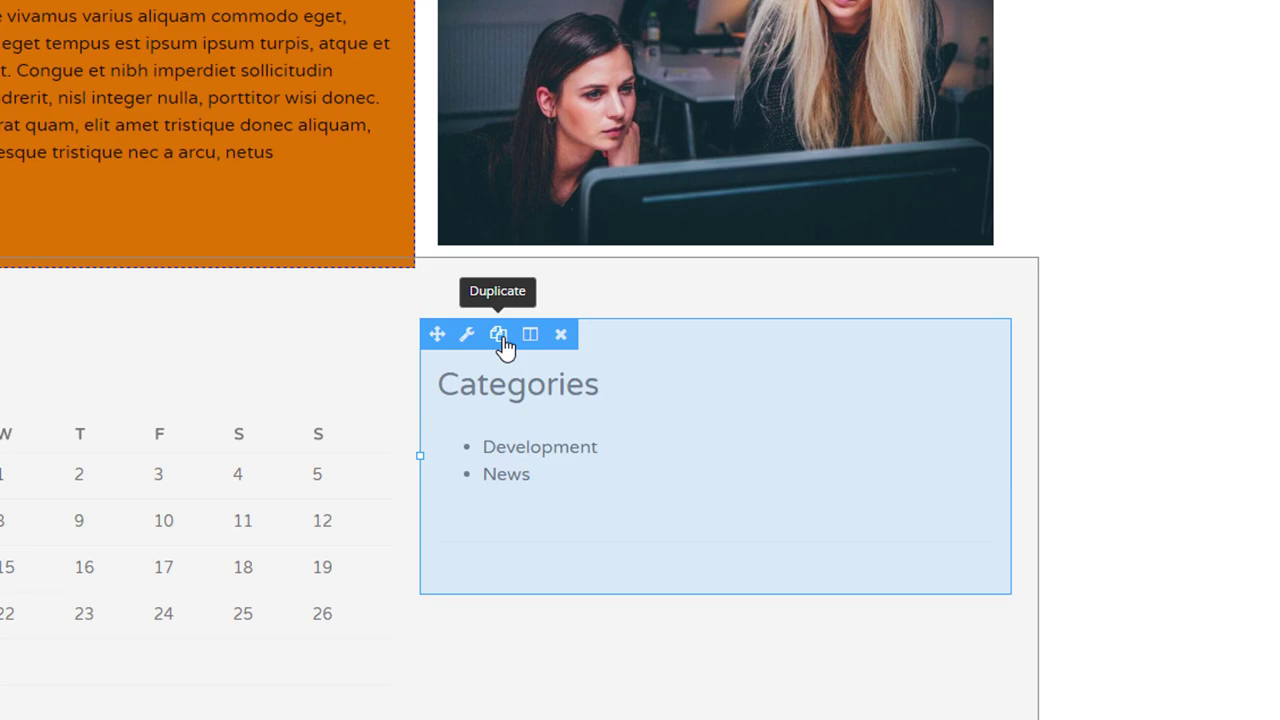
# Duplicate the Categories widget in the right column and delete the copy
pyautogui.click(501, 336)
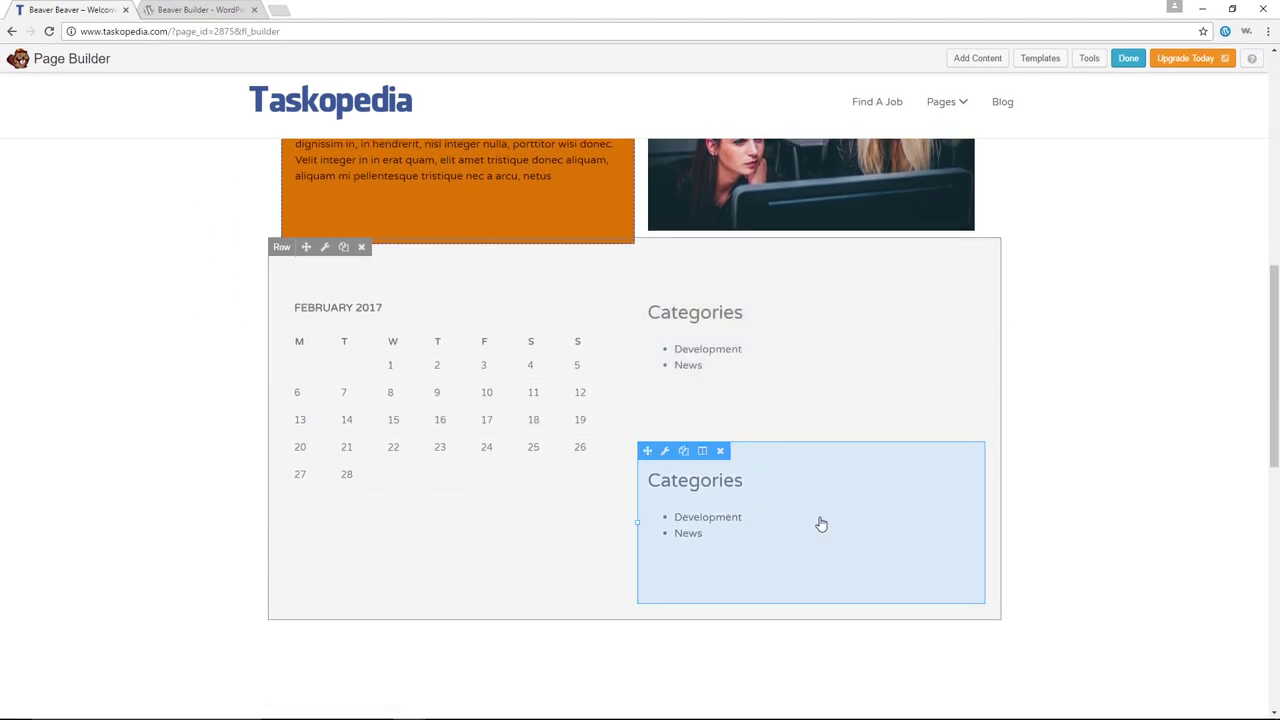
pyautogui.click(721, 453)
pyautogui.click(694, 127)
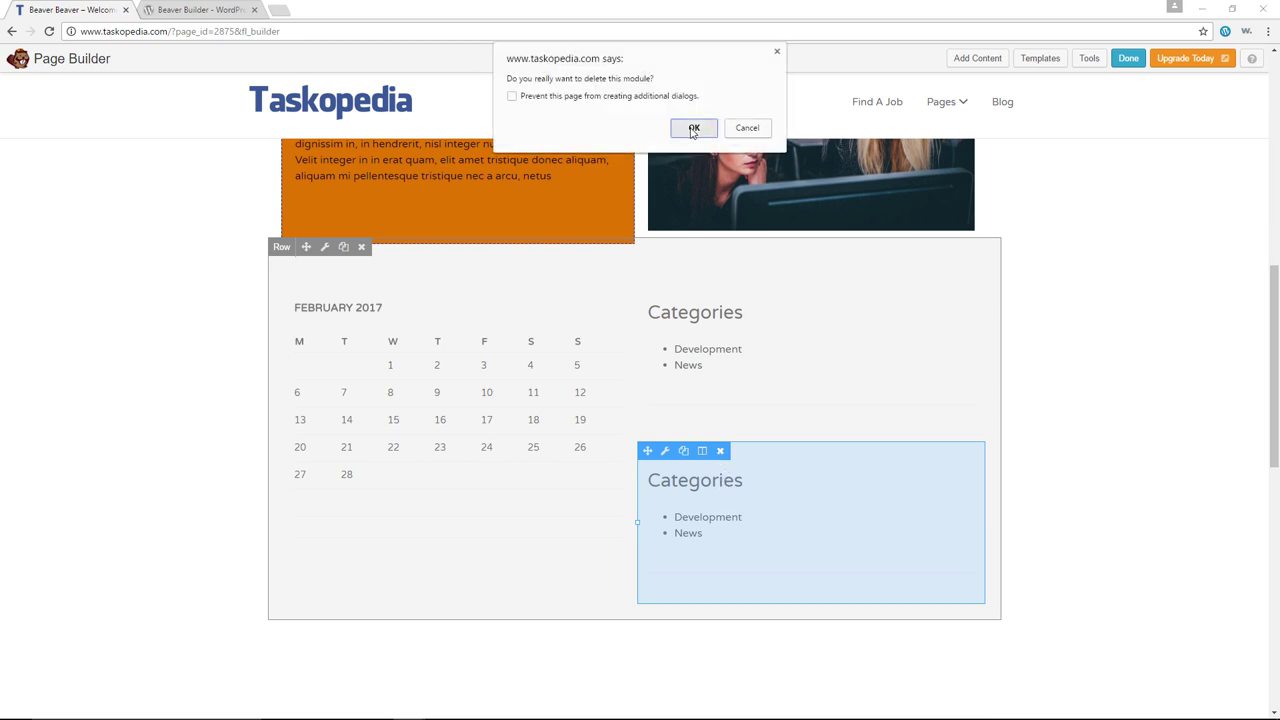
# Move the calendar and categories row up between the video and the orange text and photo row
pyautogui.scroll(2, 588, 474)
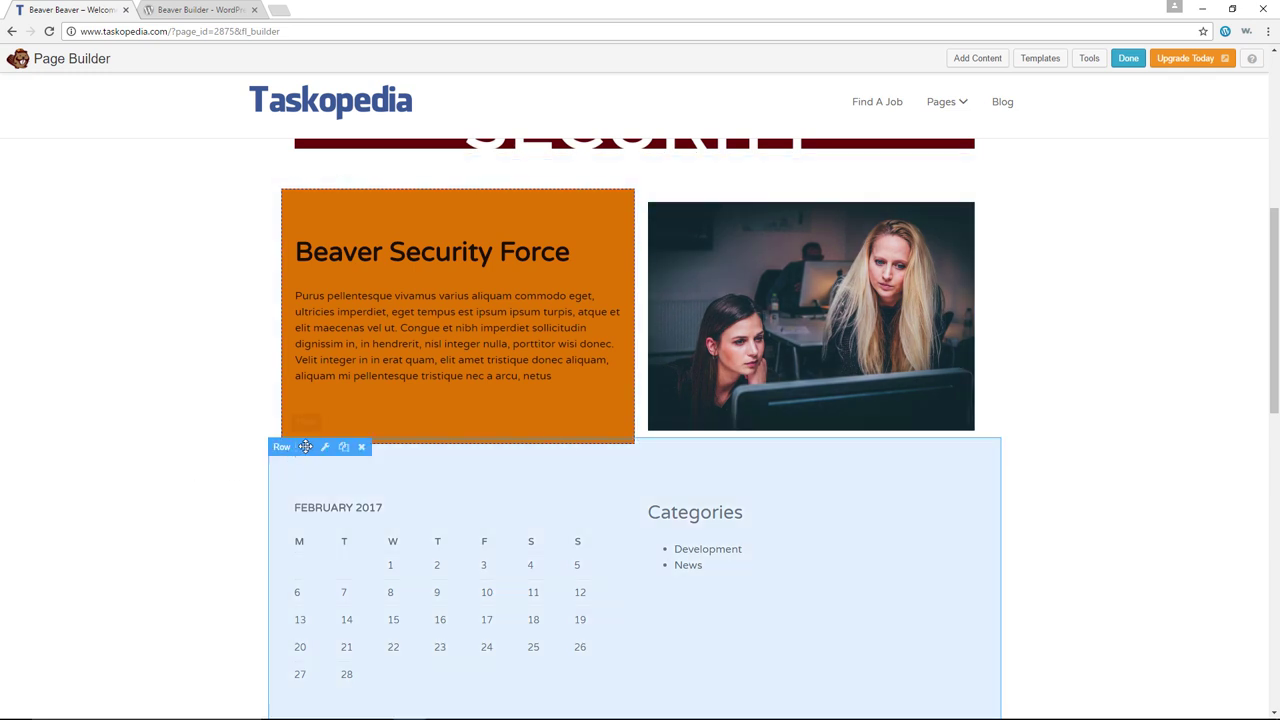
pyautogui.moveTo(305, 446); pyautogui.dragTo(358, 355)
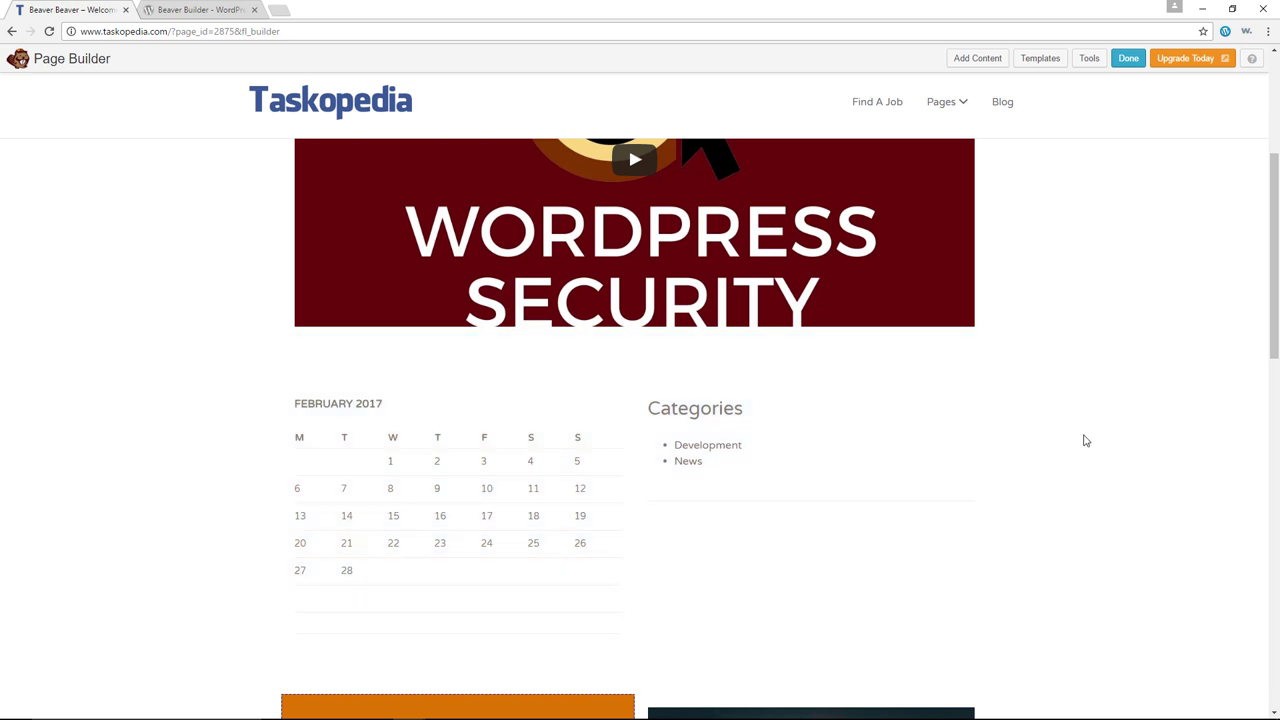
pyautogui.scroll(-1, 1000, 435)
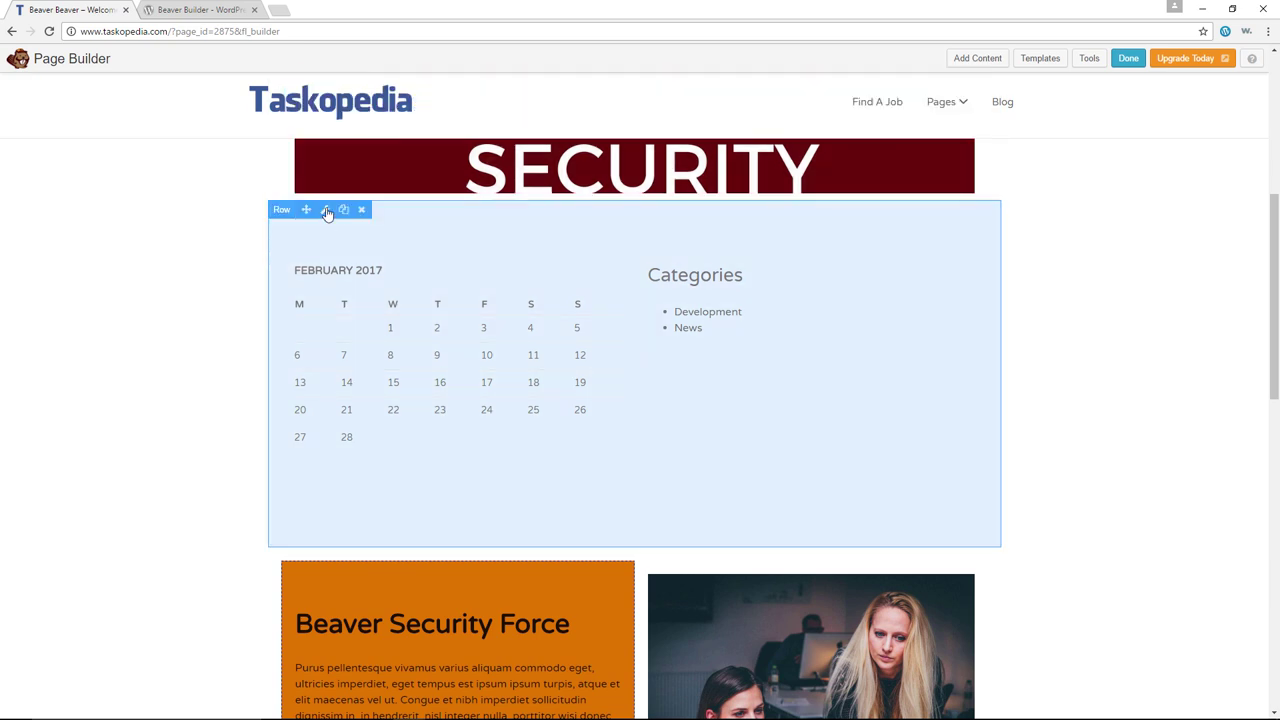
# Review the calendar and categories row's style and advanced settings, including width, height, colors, margins and padding, and close them without saving
pyautogui.click(326, 211)
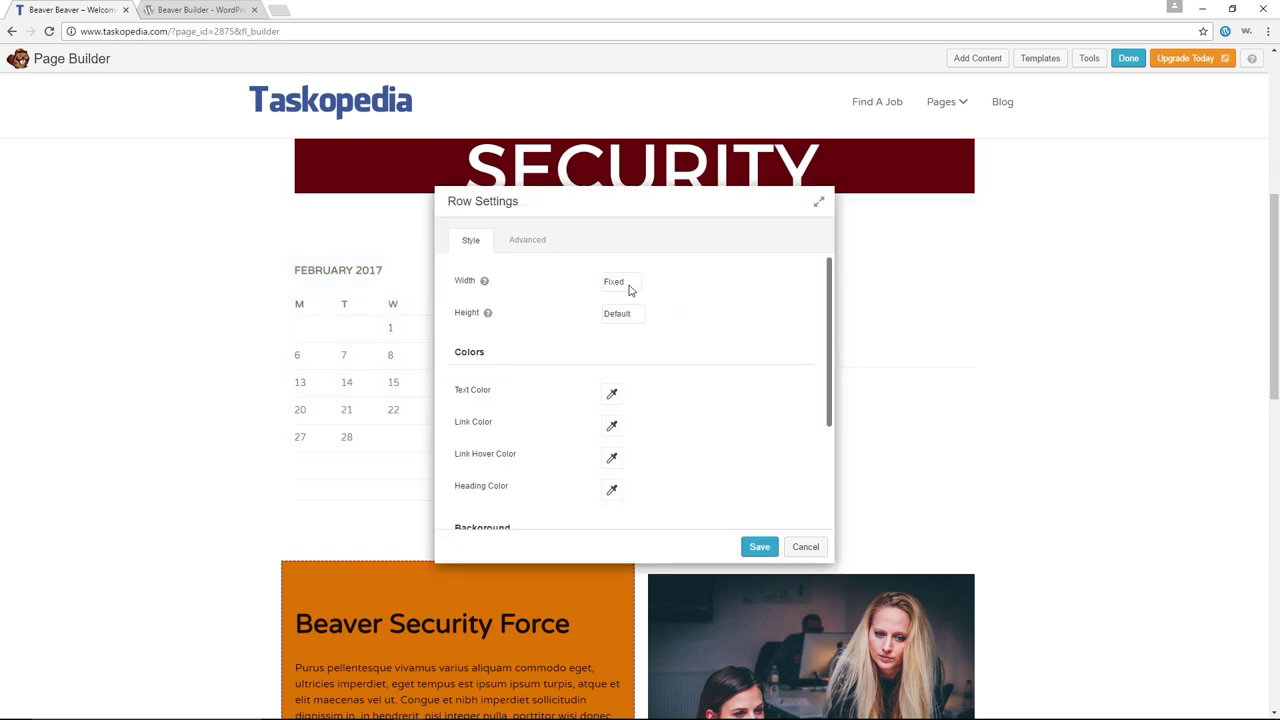
pyautogui.click(629, 290)
pyautogui.click(661, 288)
pyautogui.click(628, 314)
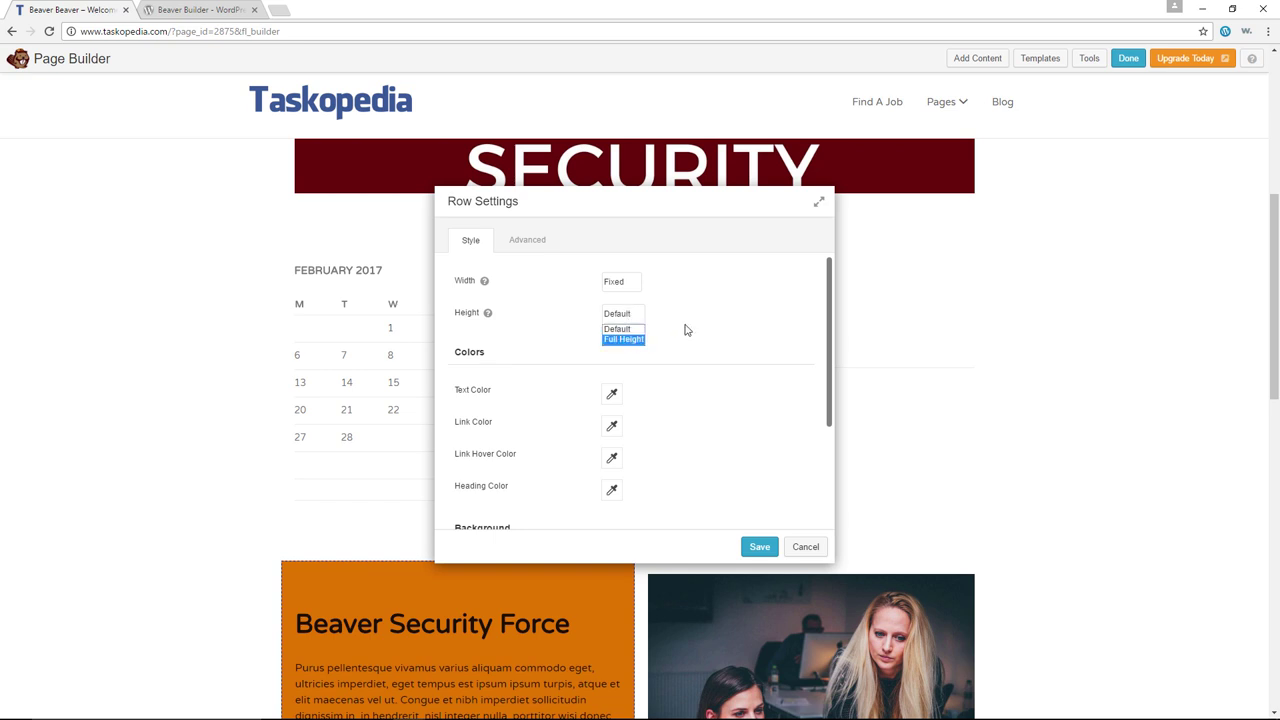
pyautogui.scroll(-1, 746, 372)
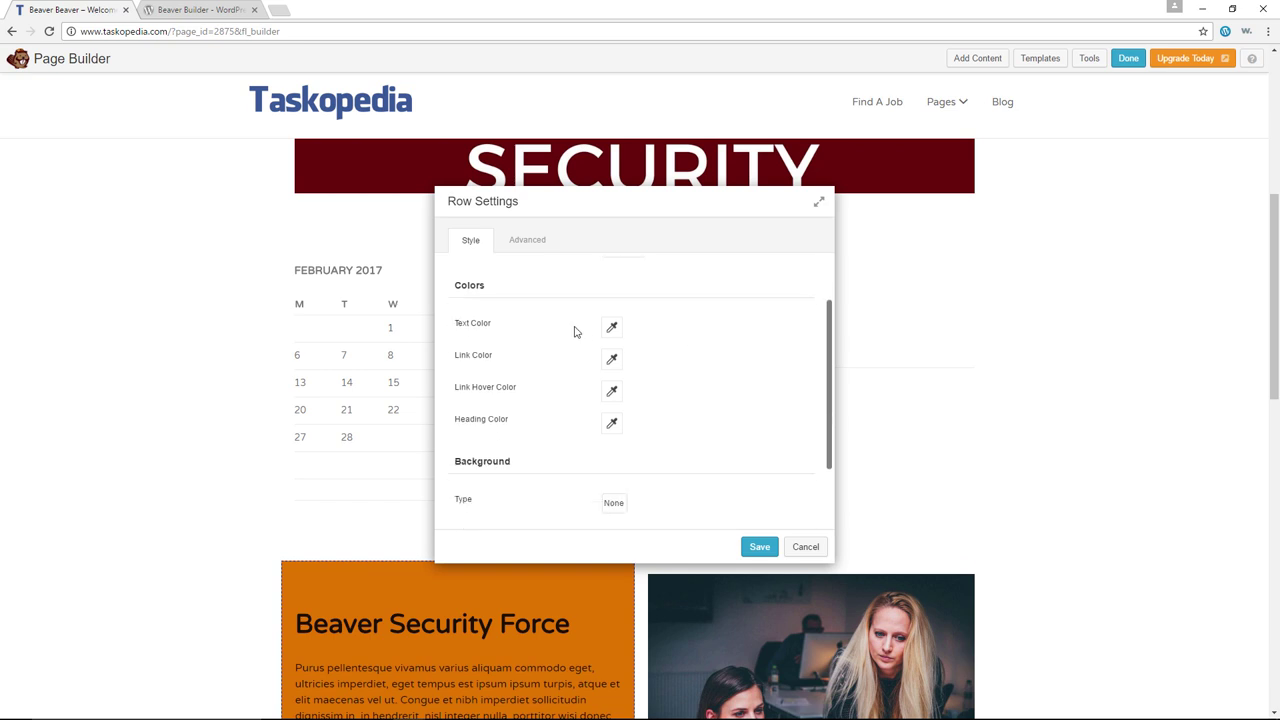
pyautogui.scroll(-2, 711, 360)
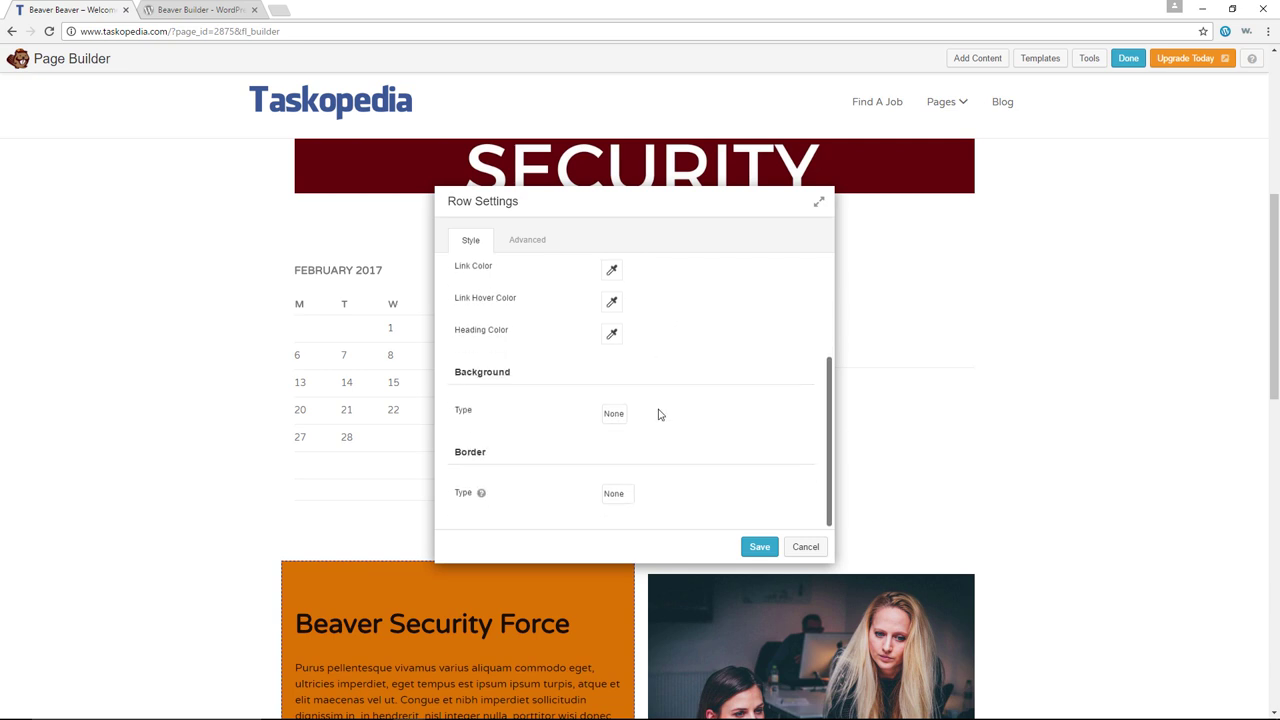
pyautogui.scroll(5, 657, 414)
pyautogui.click(525, 242)
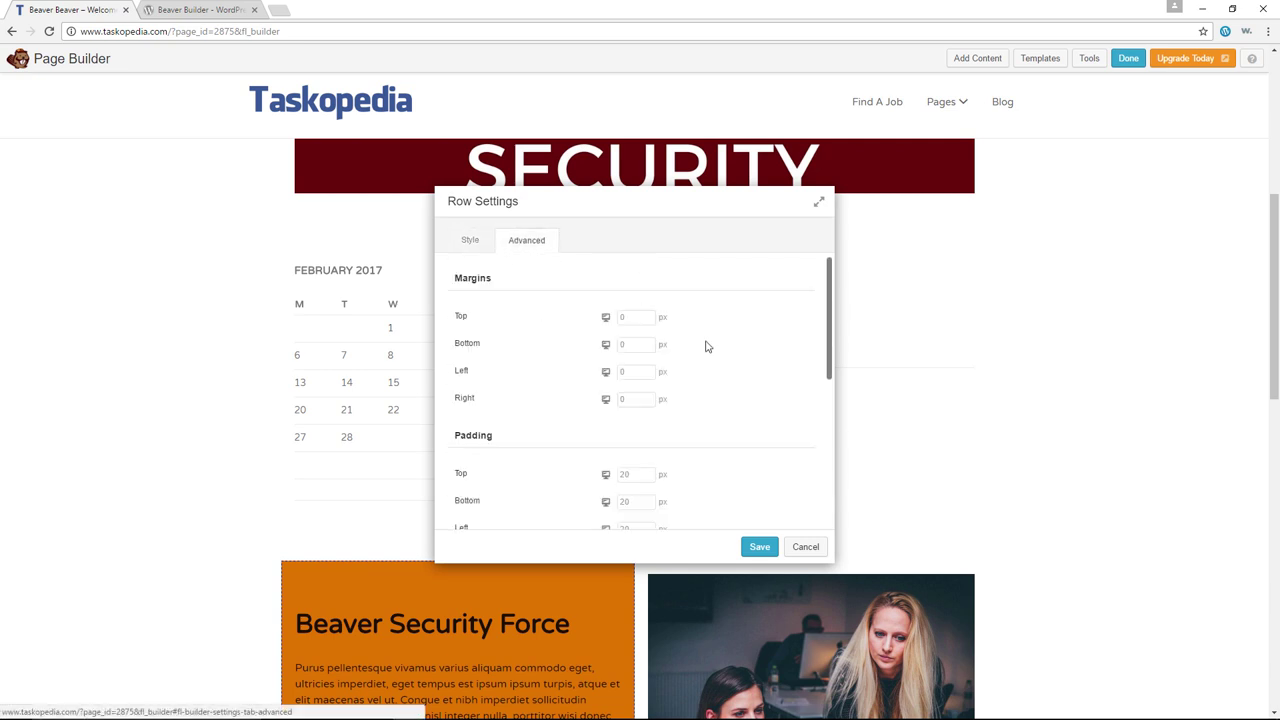
pyautogui.scroll(-5, 706, 346)
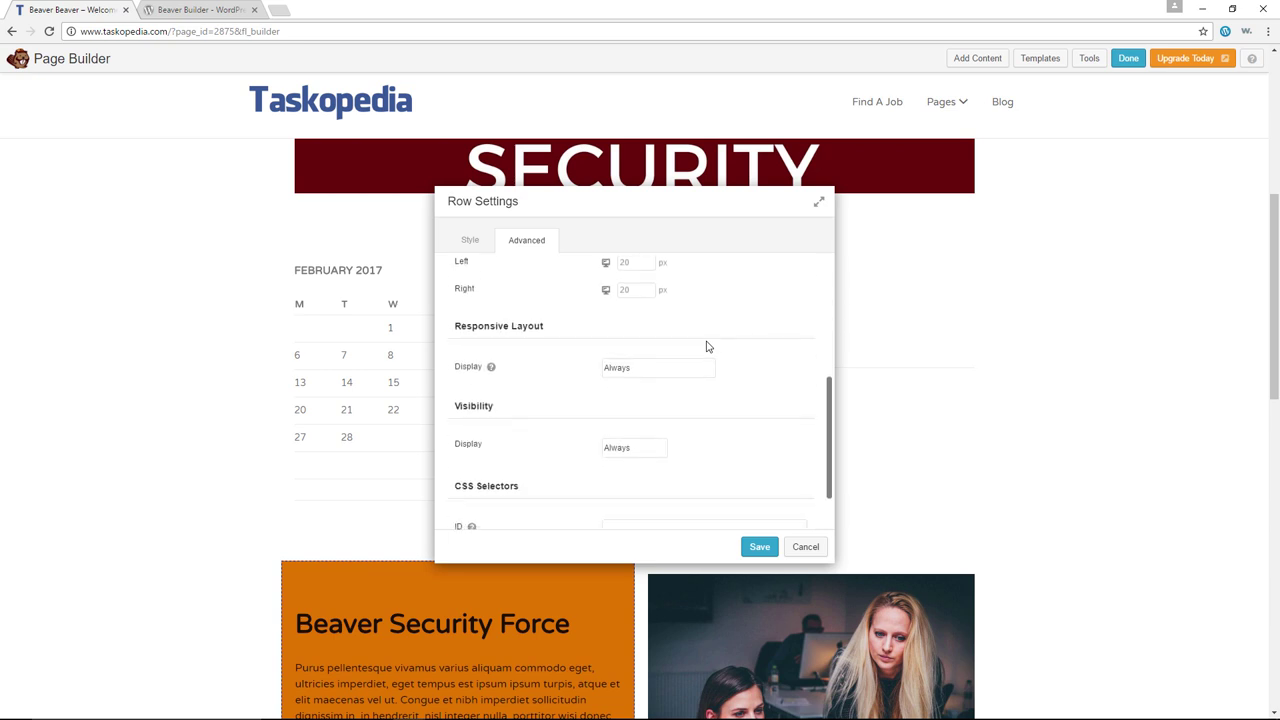
pyautogui.click(805, 549)
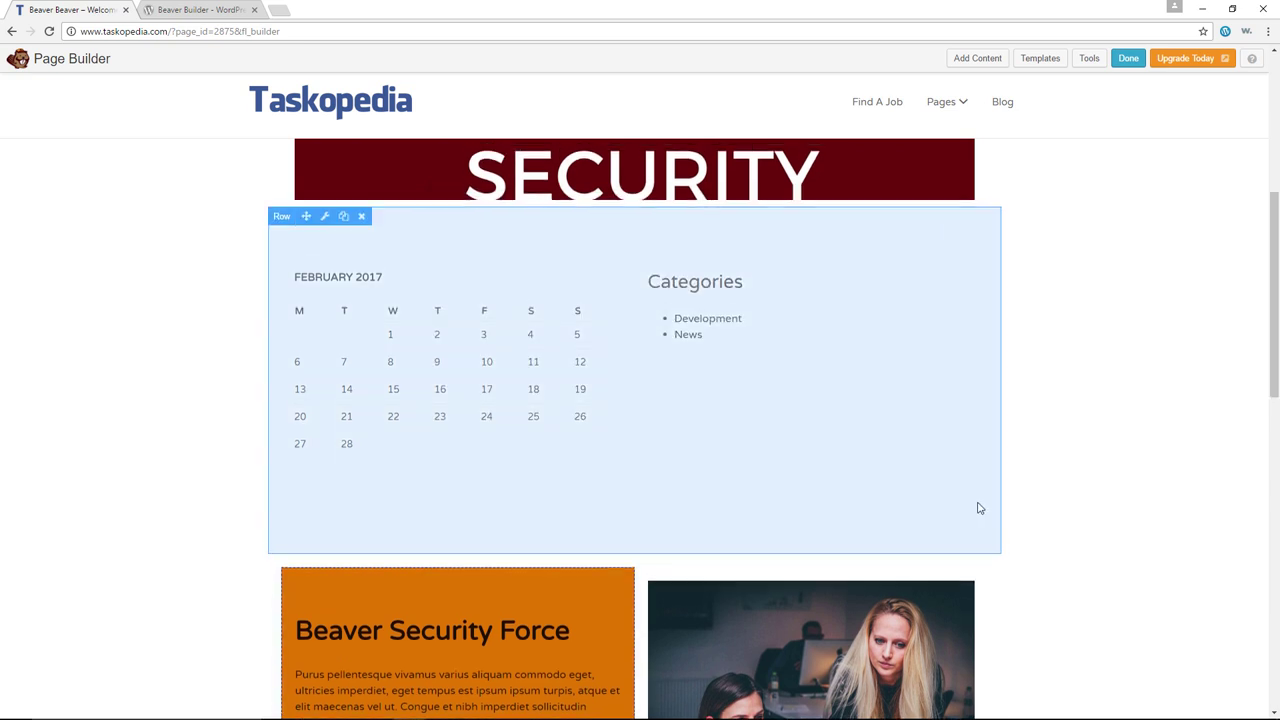
# Look through the whole page layout, from the video and the calendar row down to the orange text and photo row
pyautogui.scroll(5, 977, 509)
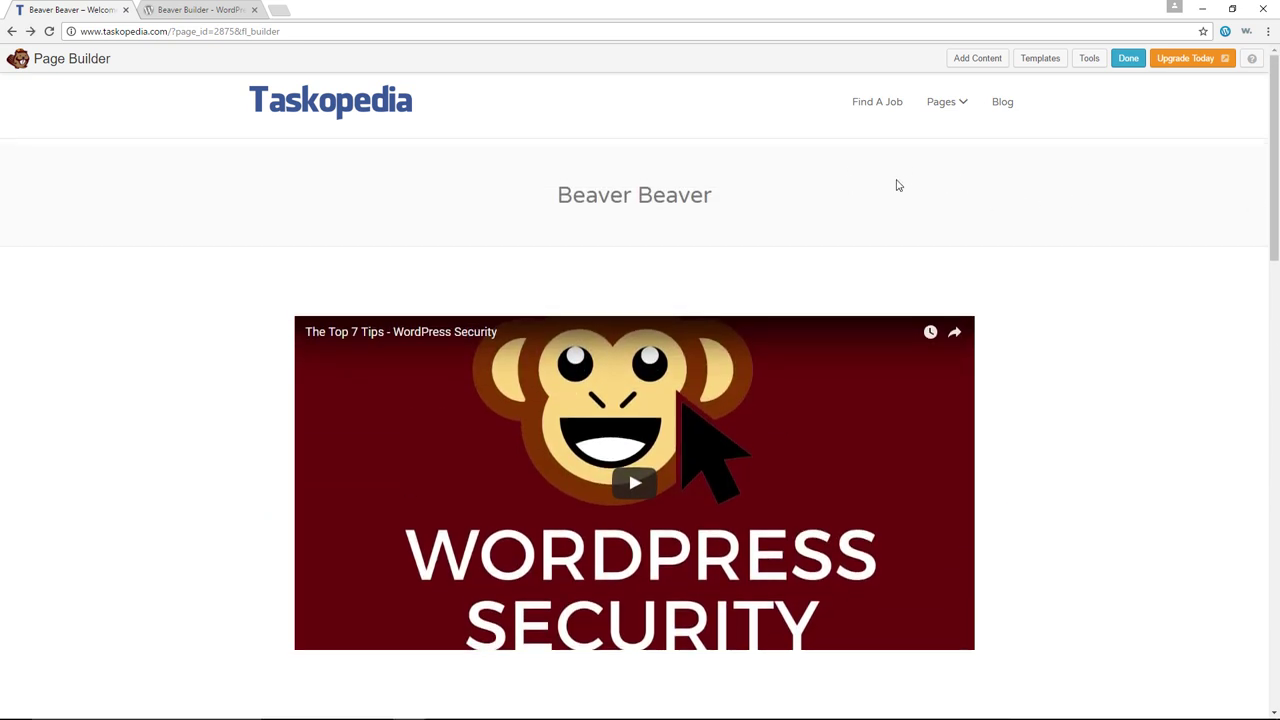
pyautogui.scroll(-1, 947, 181)
pyautogui.scroll(1, 880, 184)
pyautogui.scroll(-3, 947, 200)
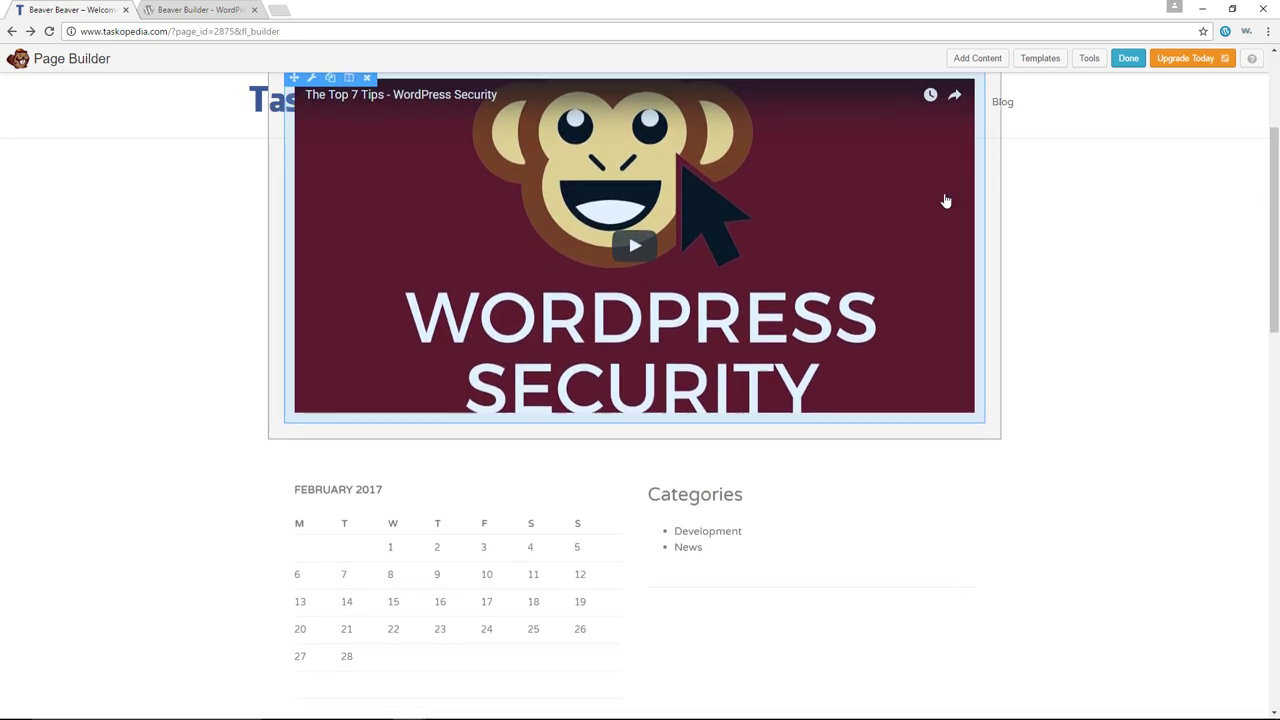
pyautogui.scroll(3, 946, 201)
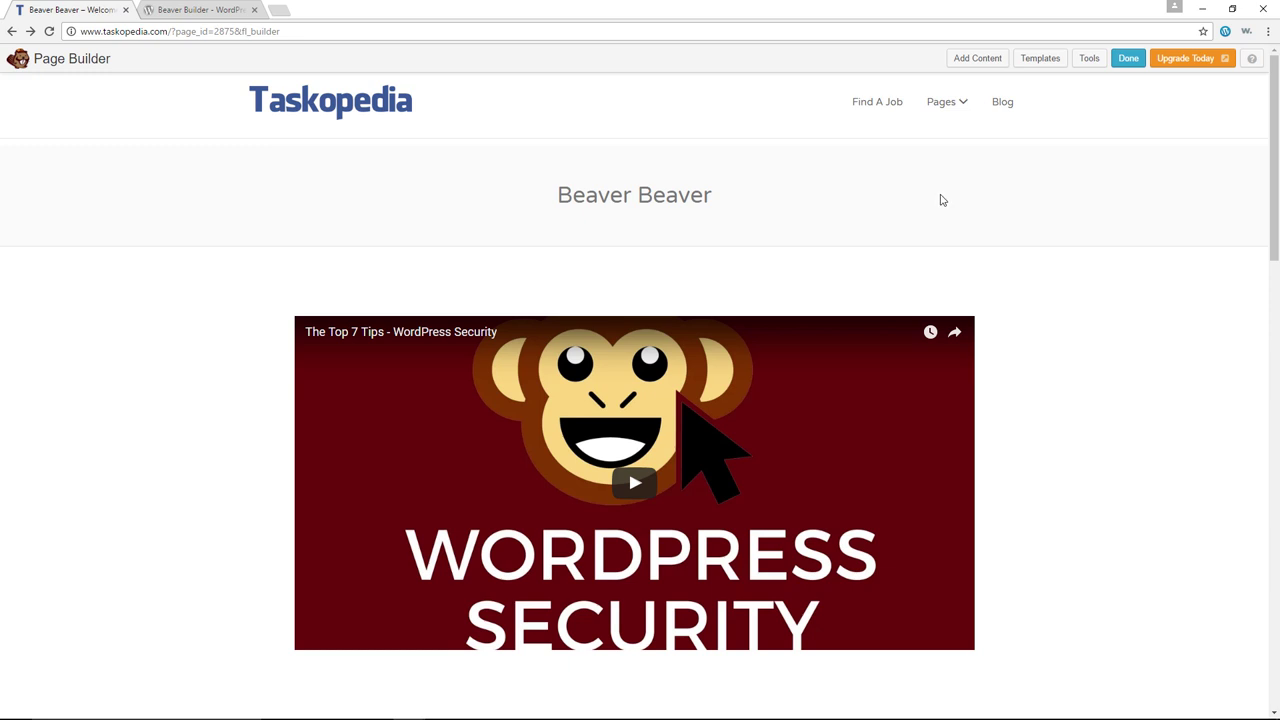
pyautogui.scroll(-4, 939, 251)
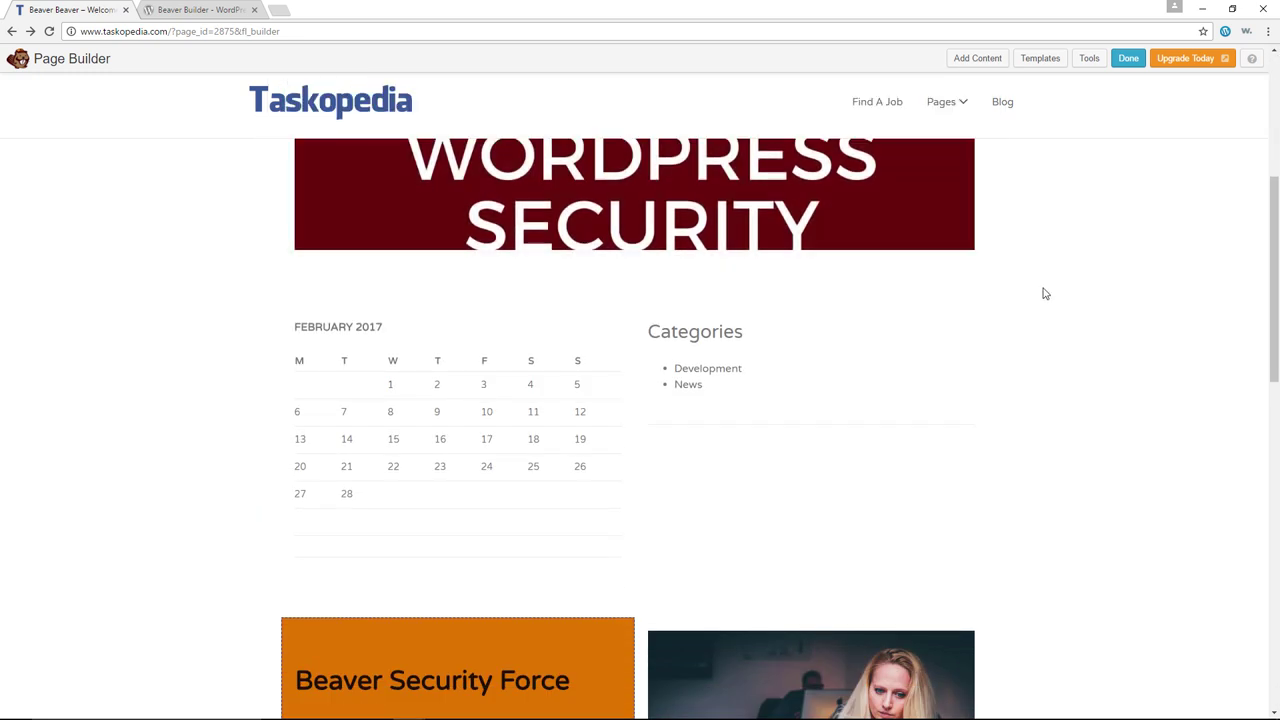
pyautogui.scroll(-4, 1040, 291)
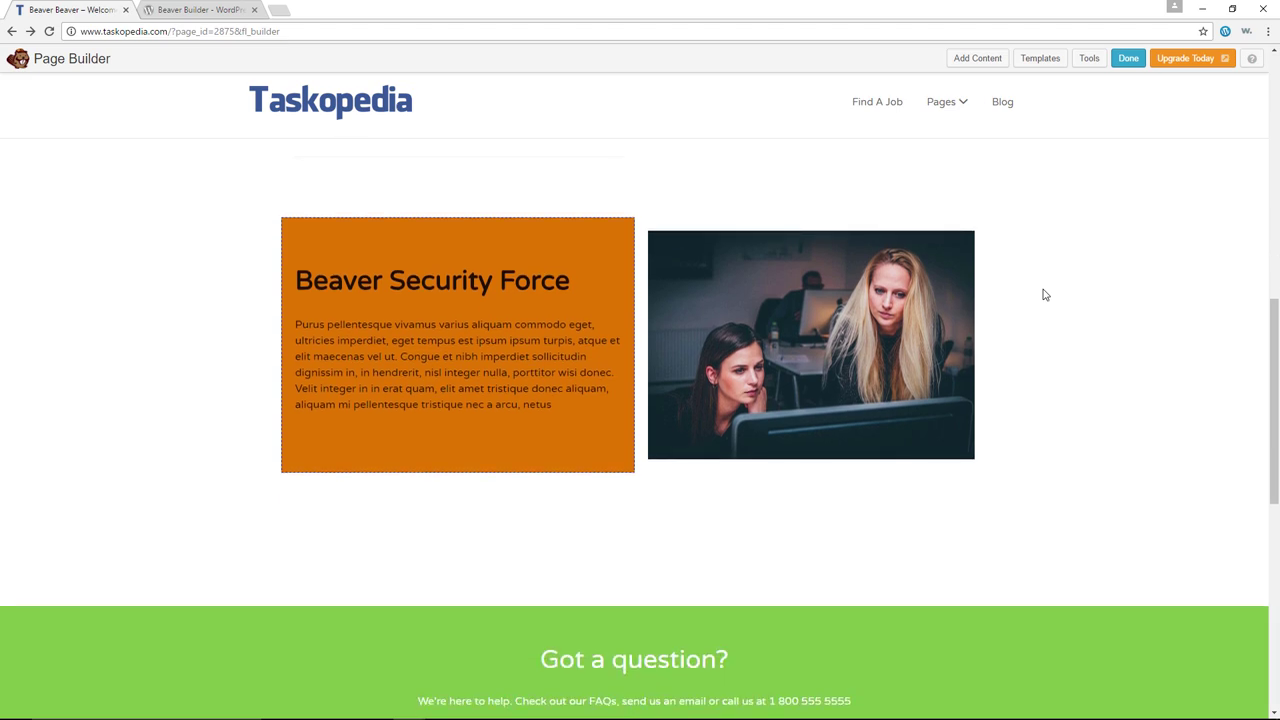
pyautogui.scroll(8, 1040, 374)
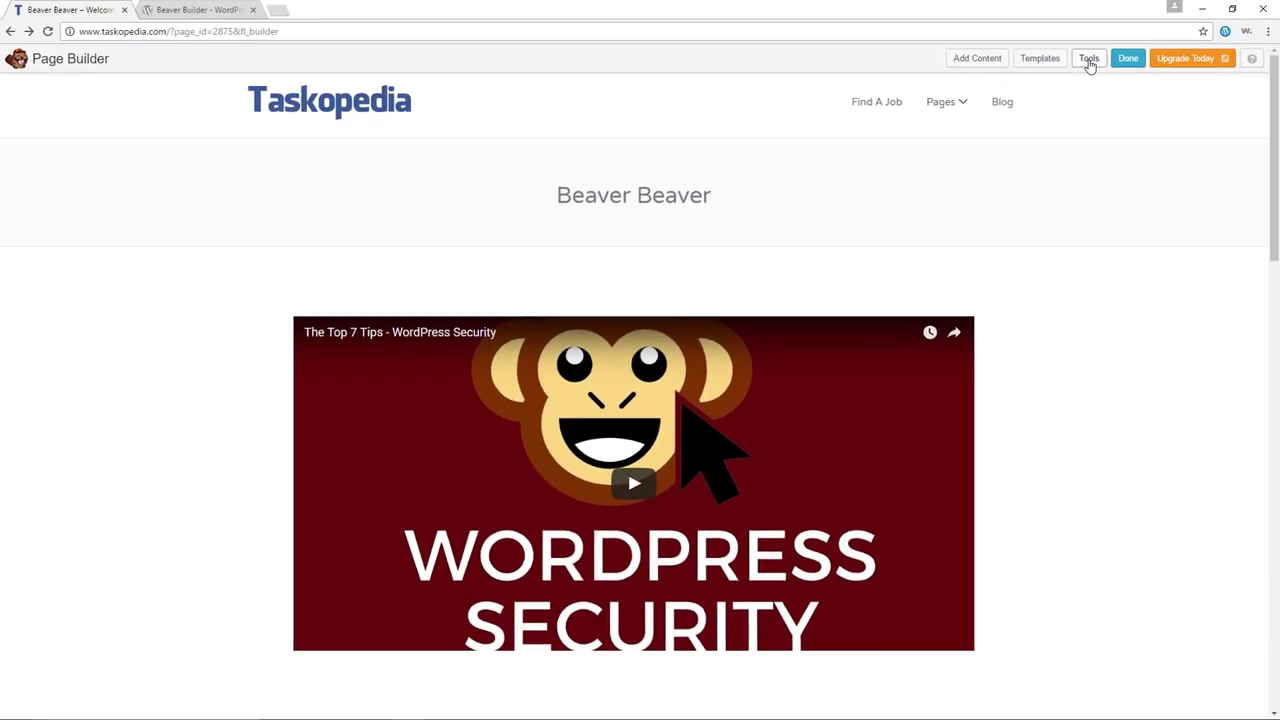
# Duplicate the page's layout as a new page, and return to the original Beaver Beaver page in the builder
pyautogui.click(990, 92)
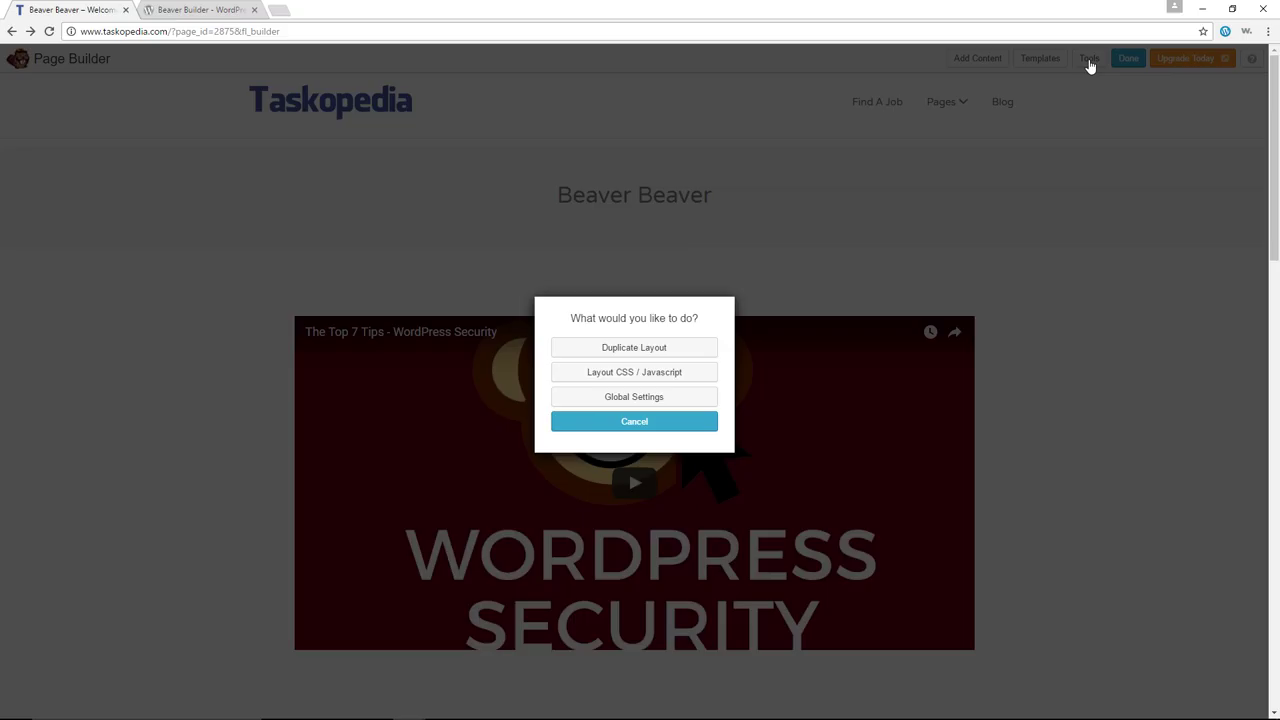
pyautogui.click(641, 348)
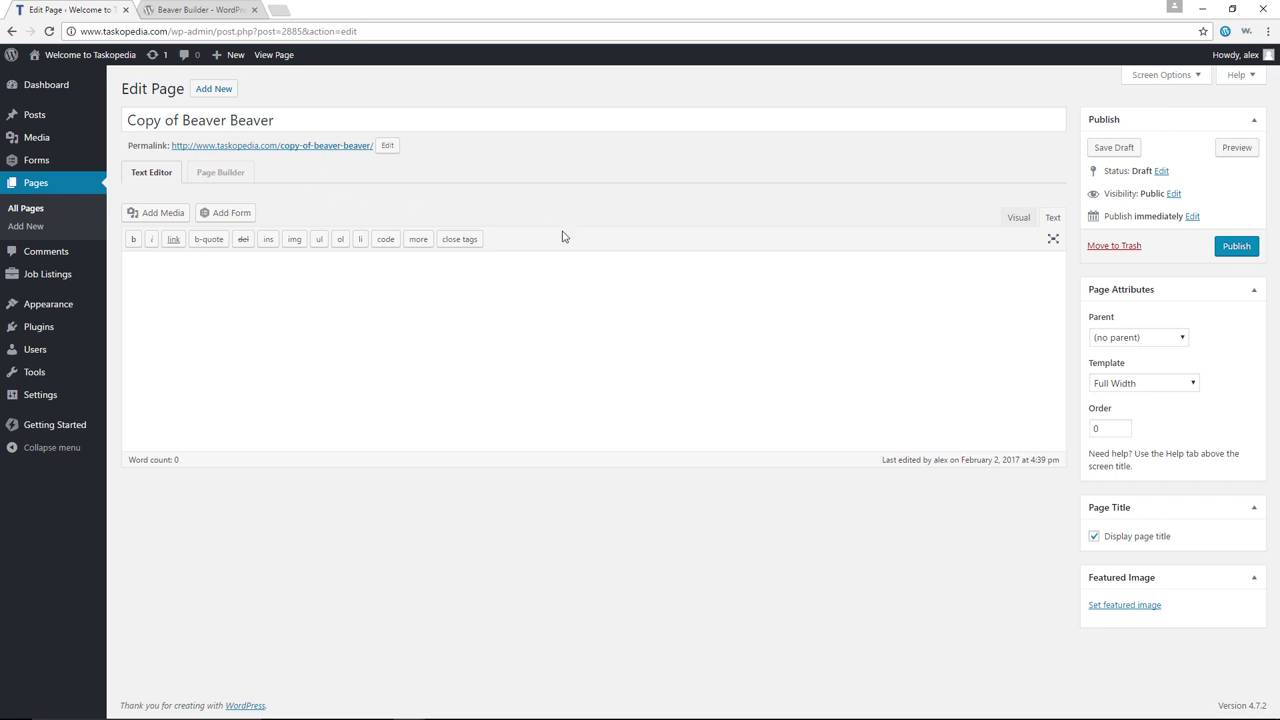
pyautogui.click(10, 31)
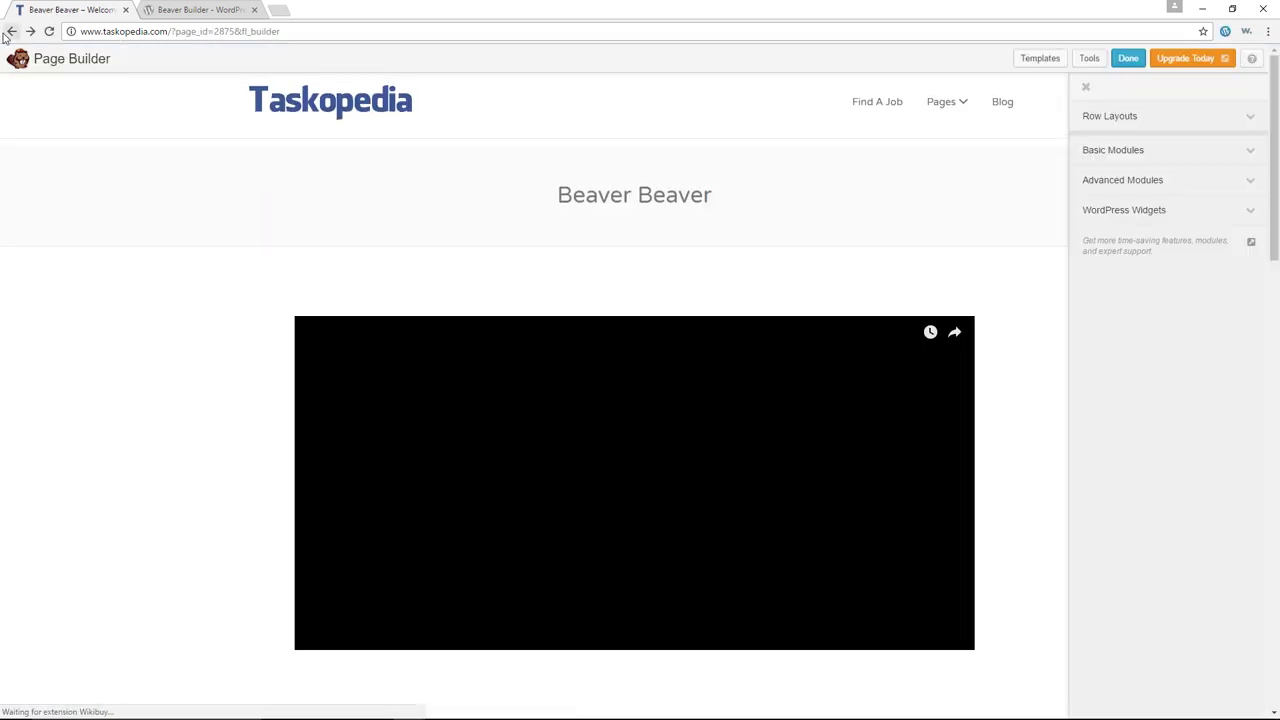
# View the layout's custom CSS and JavaScript editors and close them without saving
pyautogui.click(1088, 62)
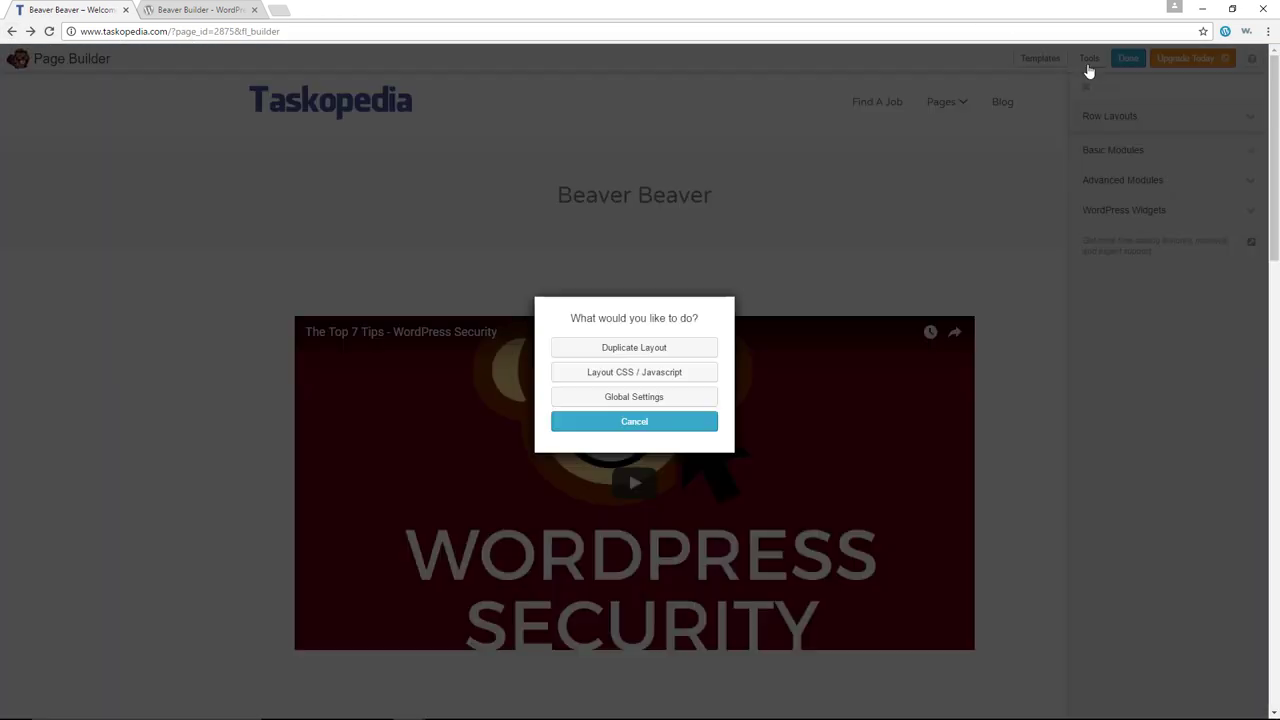
pyautogui.click(640, 373)
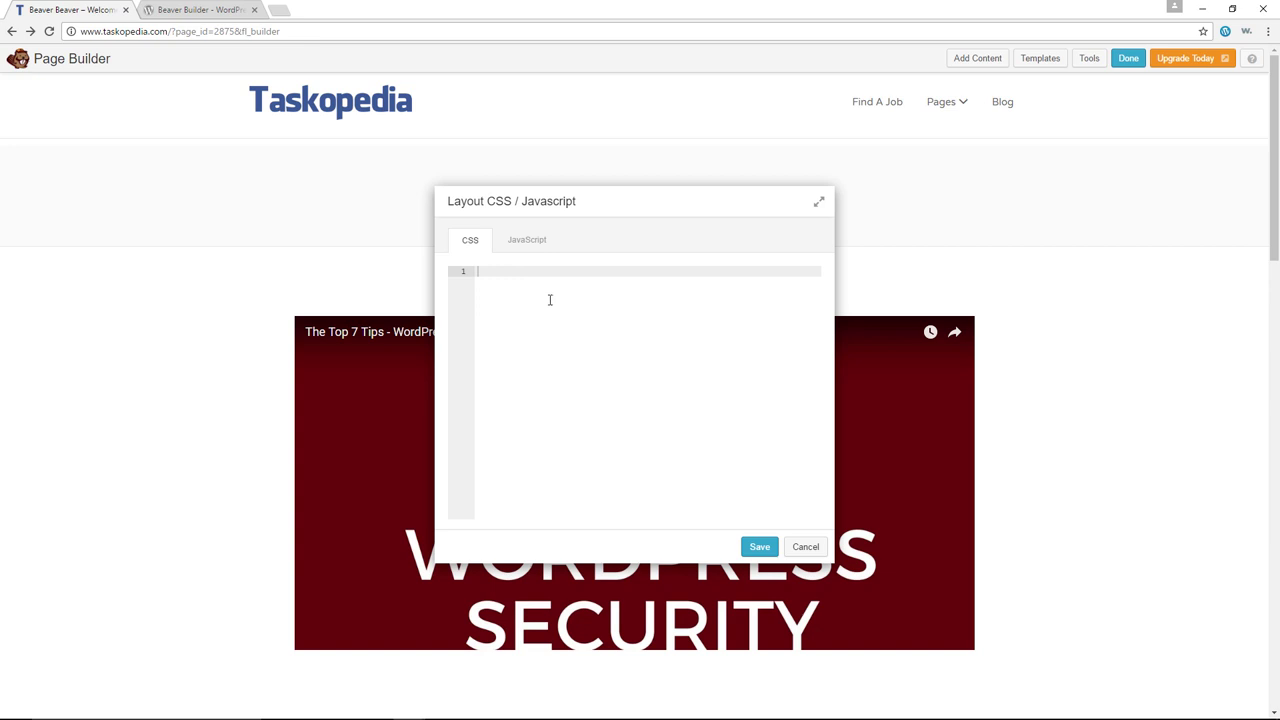
pyautogui.click(540, 244)
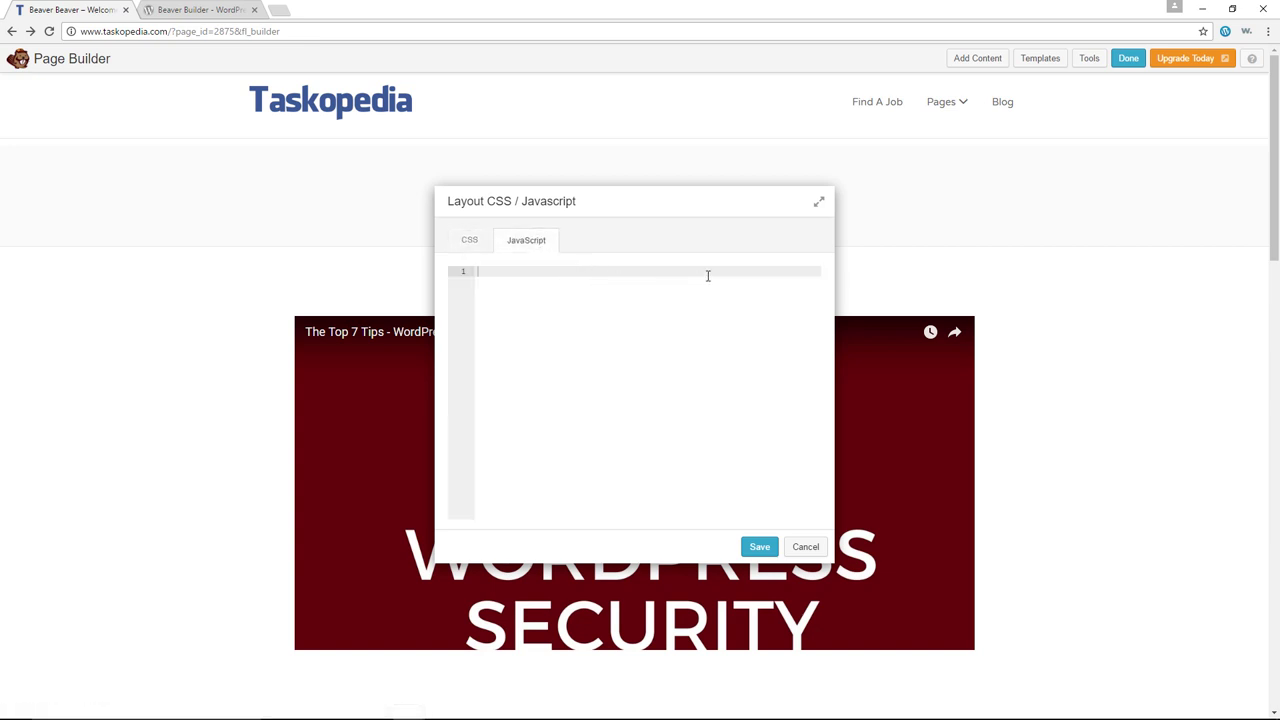
pyautogui.click(806, 547)
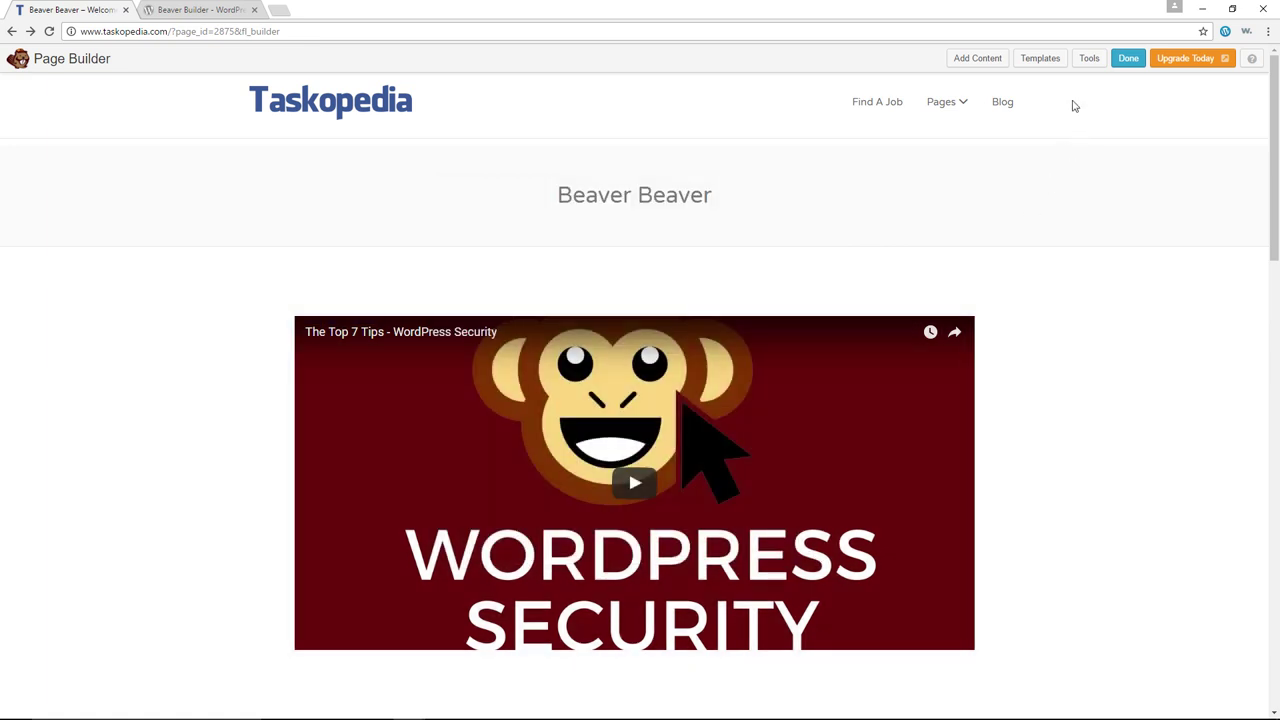
# Review the builder's global settings for the default page heading, row margins, padding, maximum width and default row width
pyautogui.click(1089, 60)
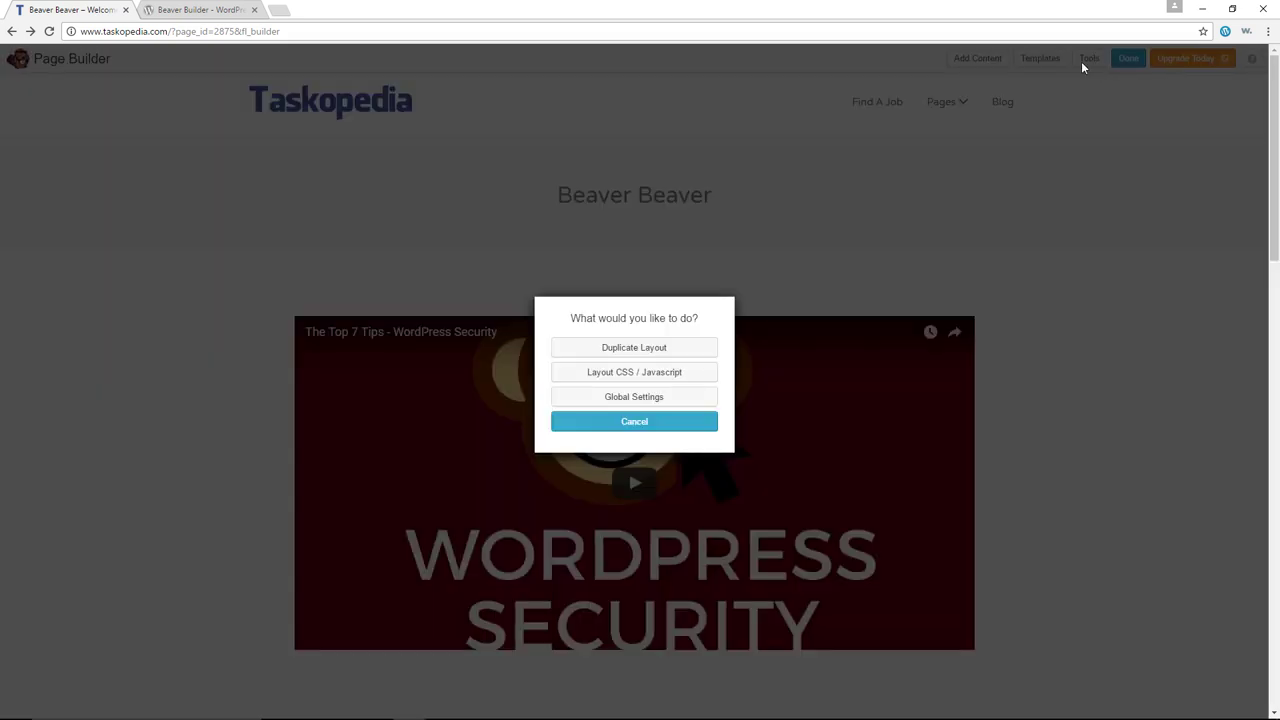
pyautogui.click(640, 397)
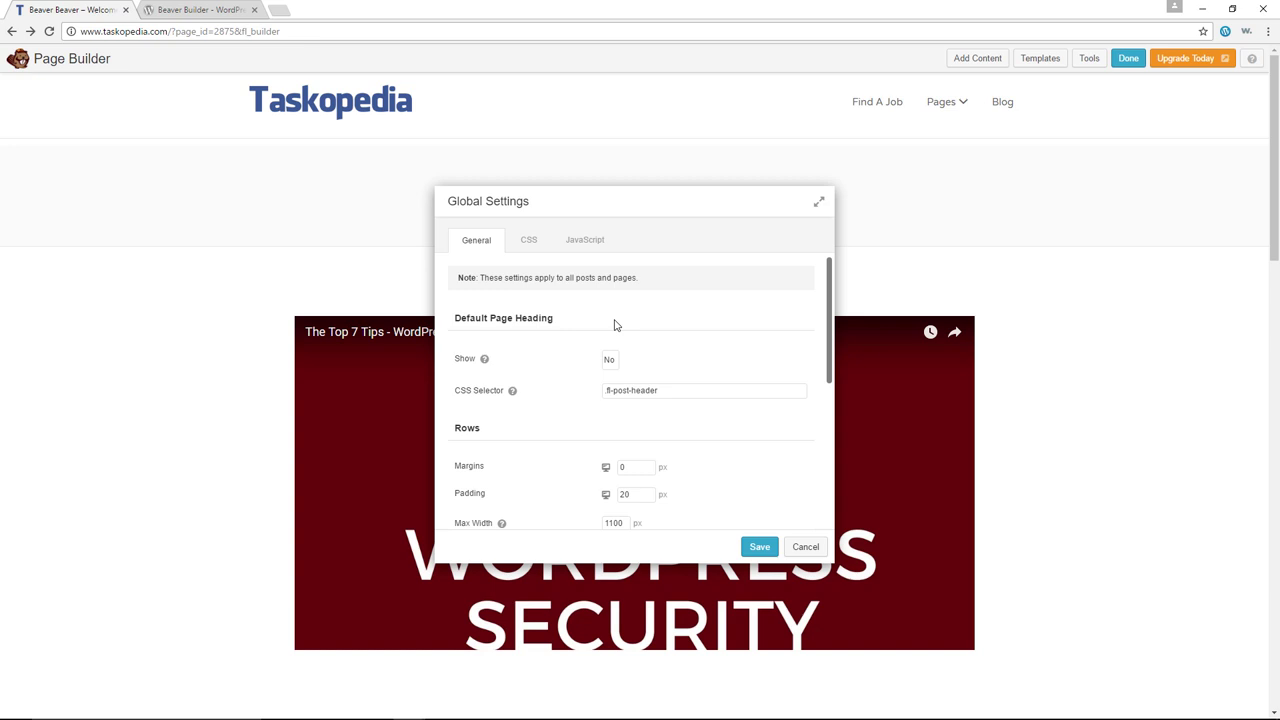
pyautogui.scroll(-1, 615, 325)
pyautogui.scroll(1, 565, 283)
pyautogui.click(656, 373)
pyautogui.scroll(-3, 690, 369)
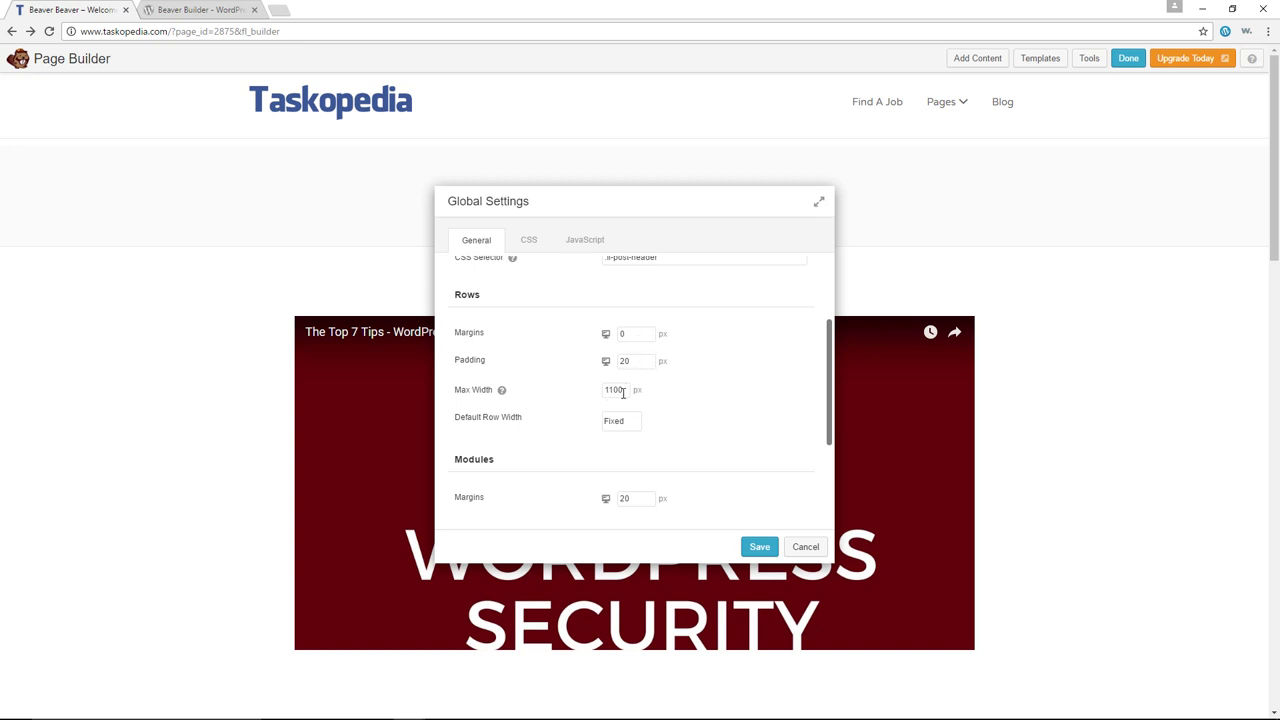
pyautogui.scroll(-1, 700, 404)
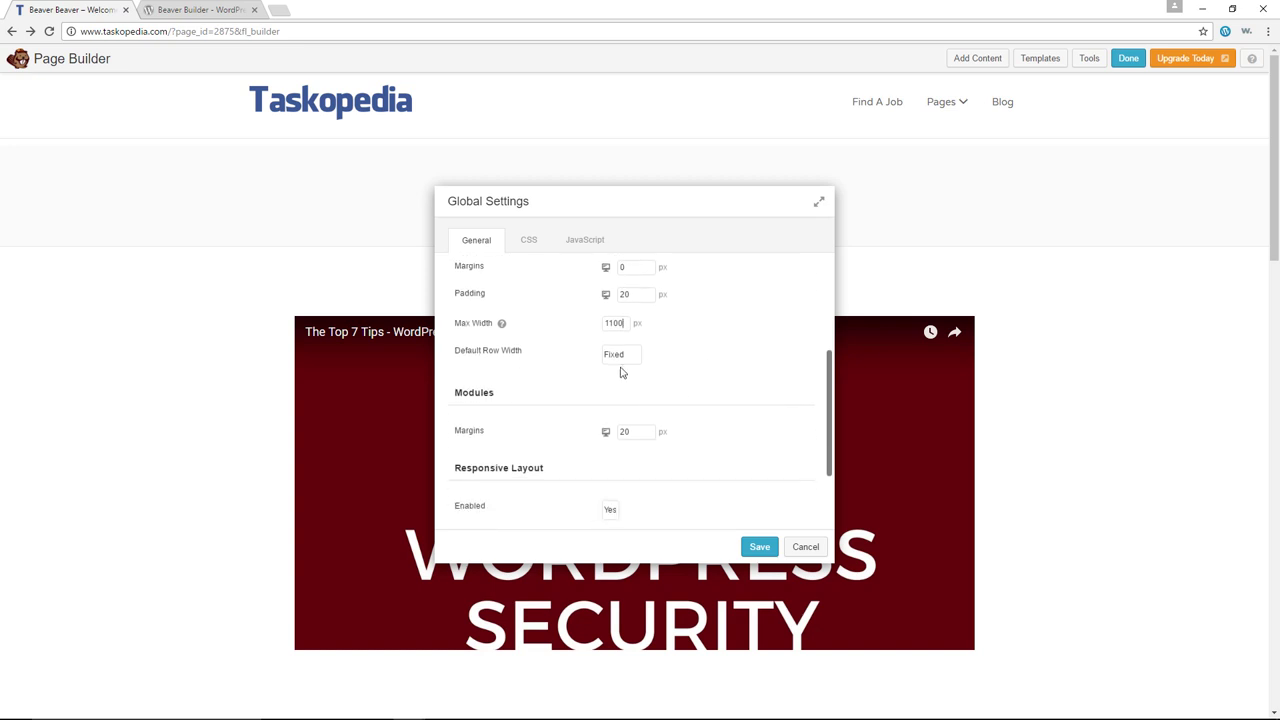
pyautogui.click(620, 356)
pyautogui.click(700, 385)
pyautogui.scroll(-2, 700, 382)
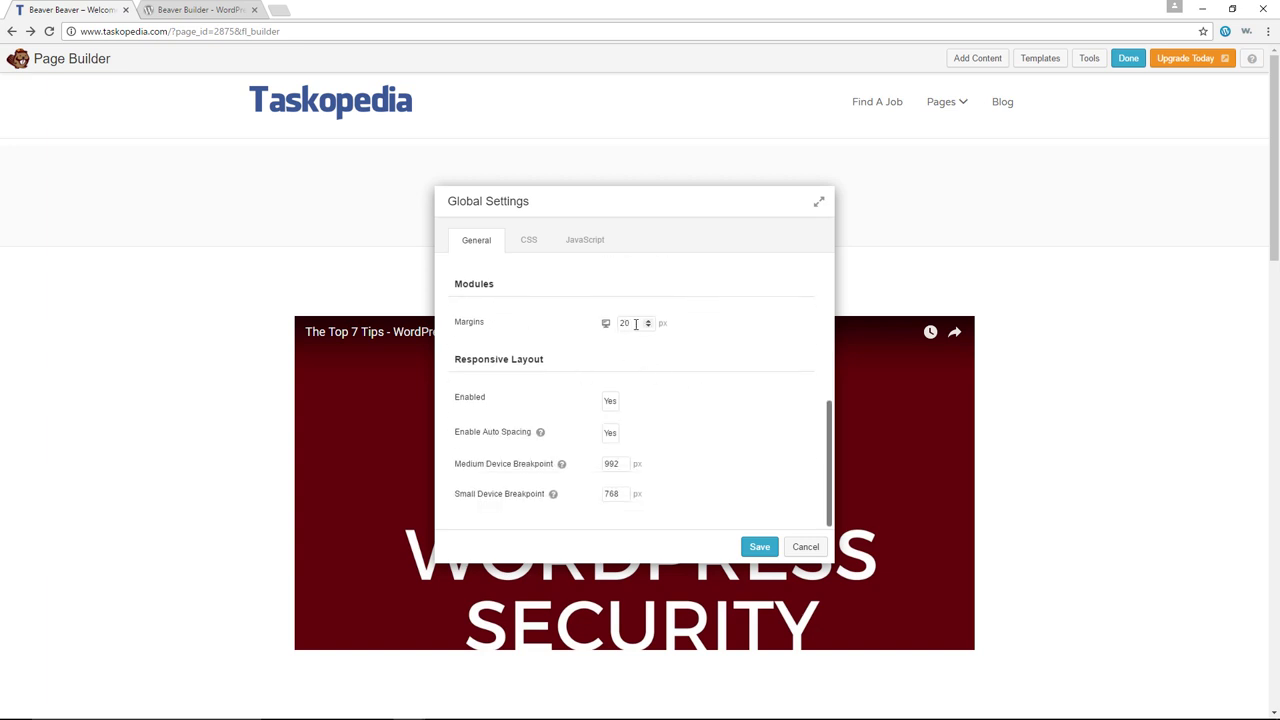
# Try global module margins of 40 px and check the page's spacing behind the settings
pyautogui.moveTo(648, 323); pyautogui.dragTo(597, 326)
pyautogui.scroll(-2, 1105, 371)
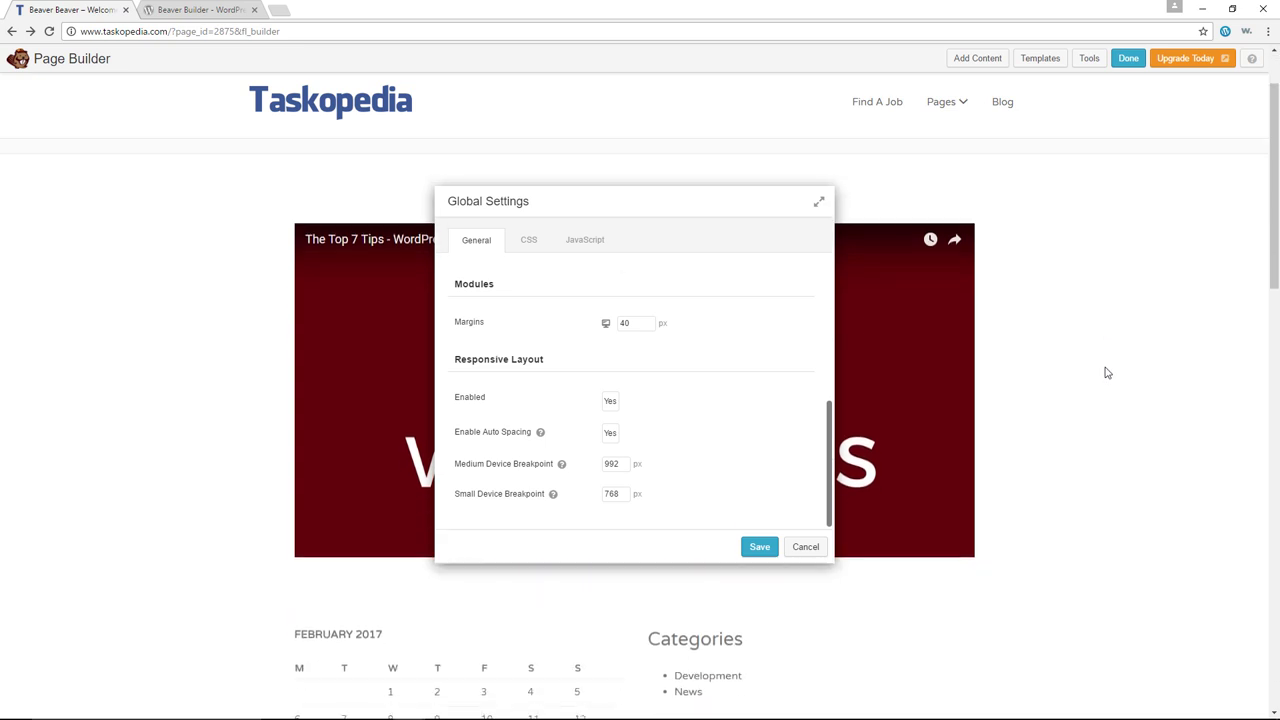
pyautogui.scroll(-3, 932, 476)
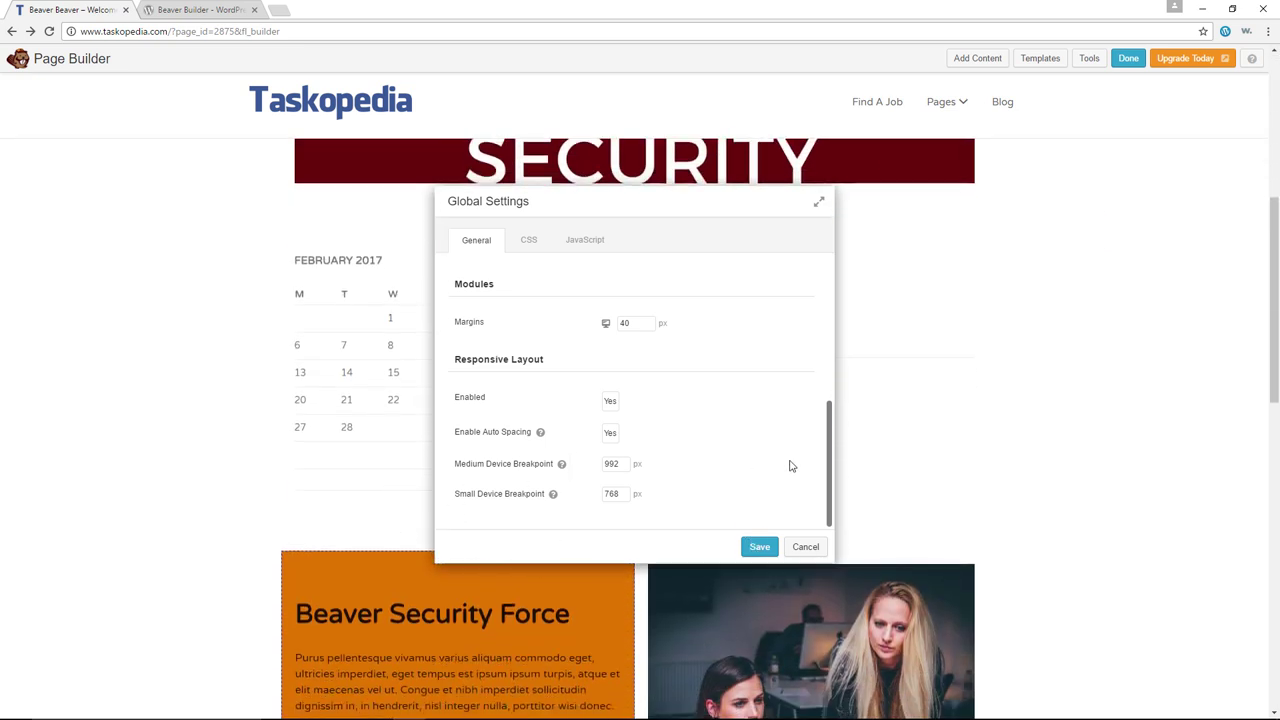
pyautogui.scroll(1, 794, 463)
pyautogui.scroll(-1, 785, 458)
pyautogui.scroll(-1, 780, 454)
pyautogui.scroll(1, 649, 421)
# View the global settings' CSS and JavaScript editors and close the dialog without saving
pyautogui.click(529, 243)
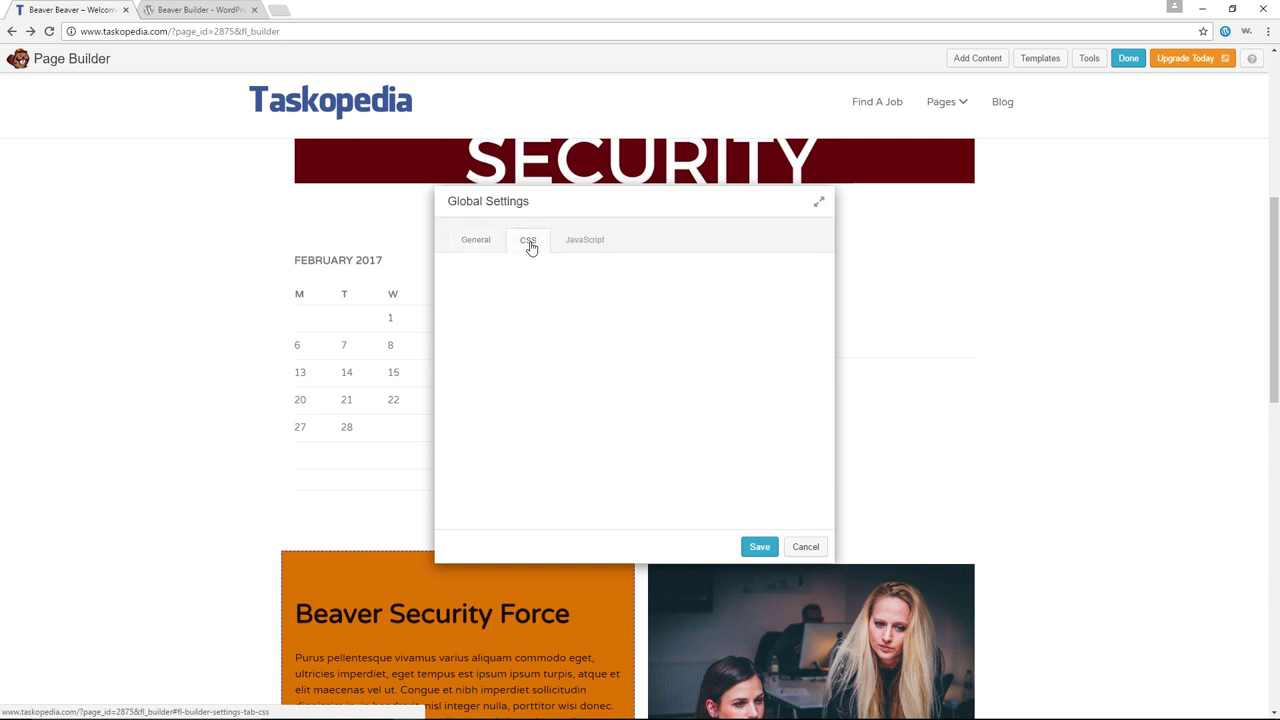
pyautogui.click(588, 249)
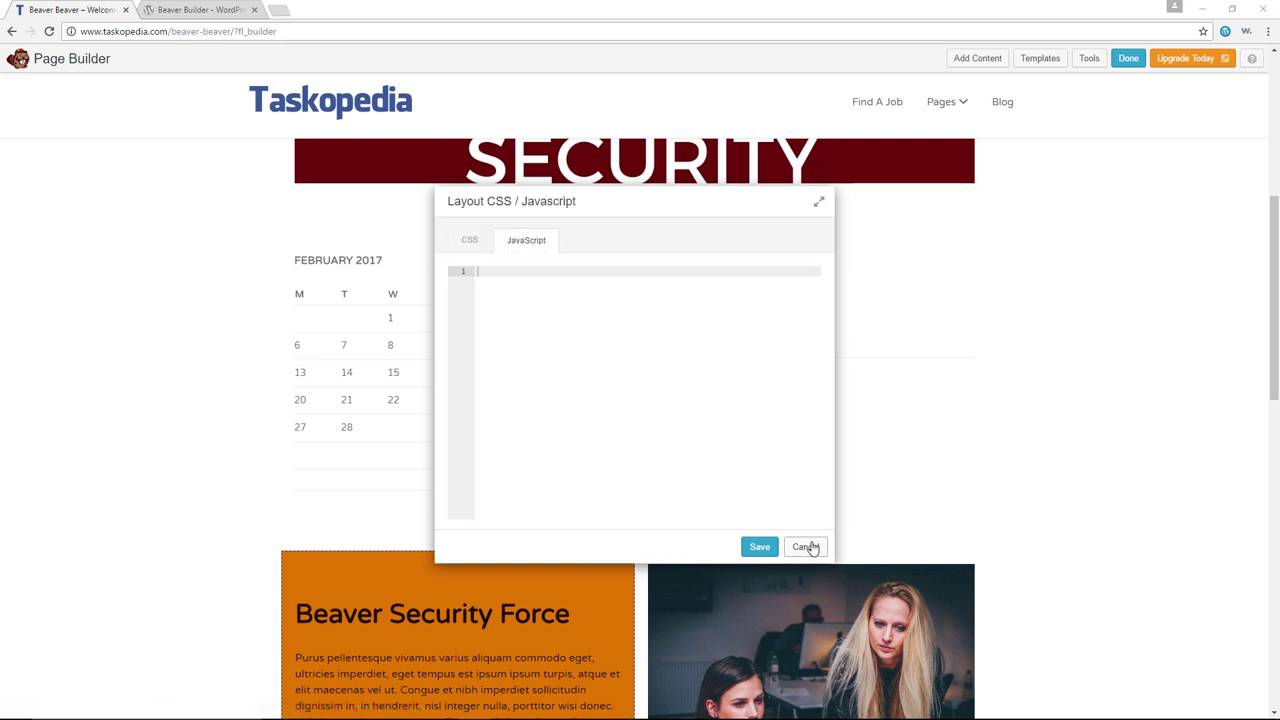
pyautogui.click(808, 547)
# Publish the changes to the Beaver Beaver page and look through the published page down to the photo row
pyautogui.scroll(5, 1069, 520)
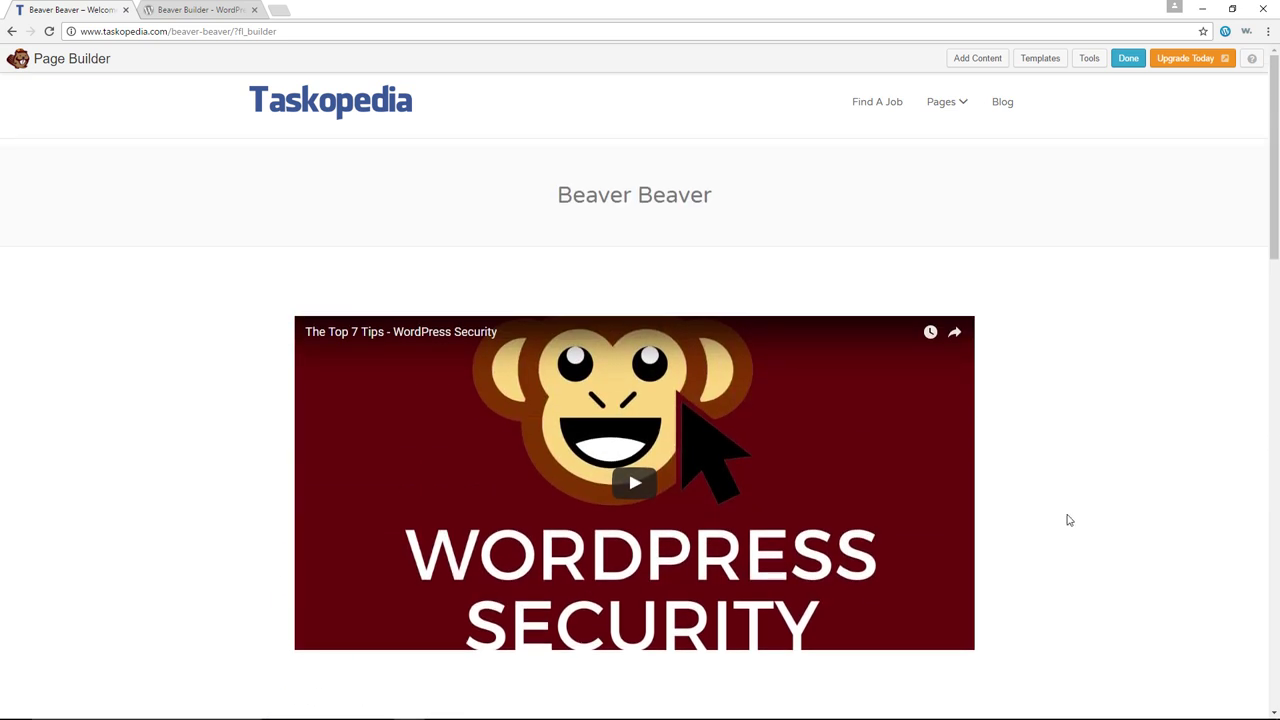
pyautogui.click(1128, 60)
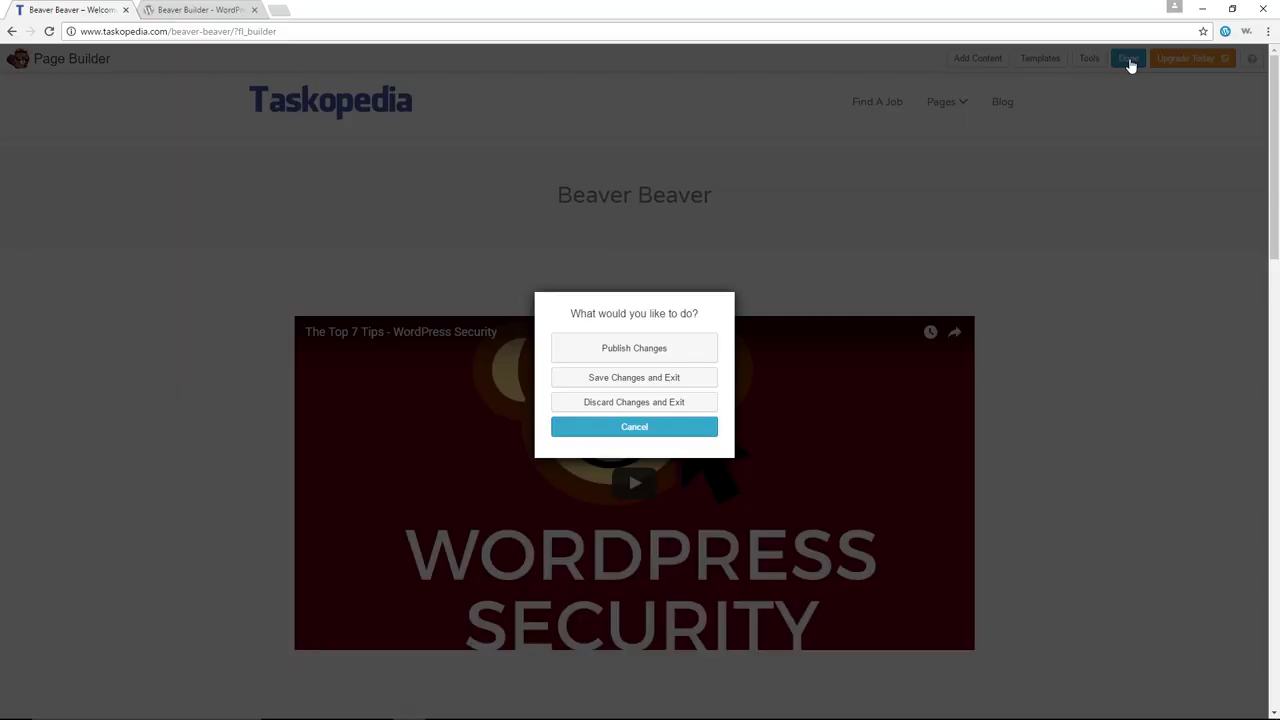
pyautogui.click(664, 354)
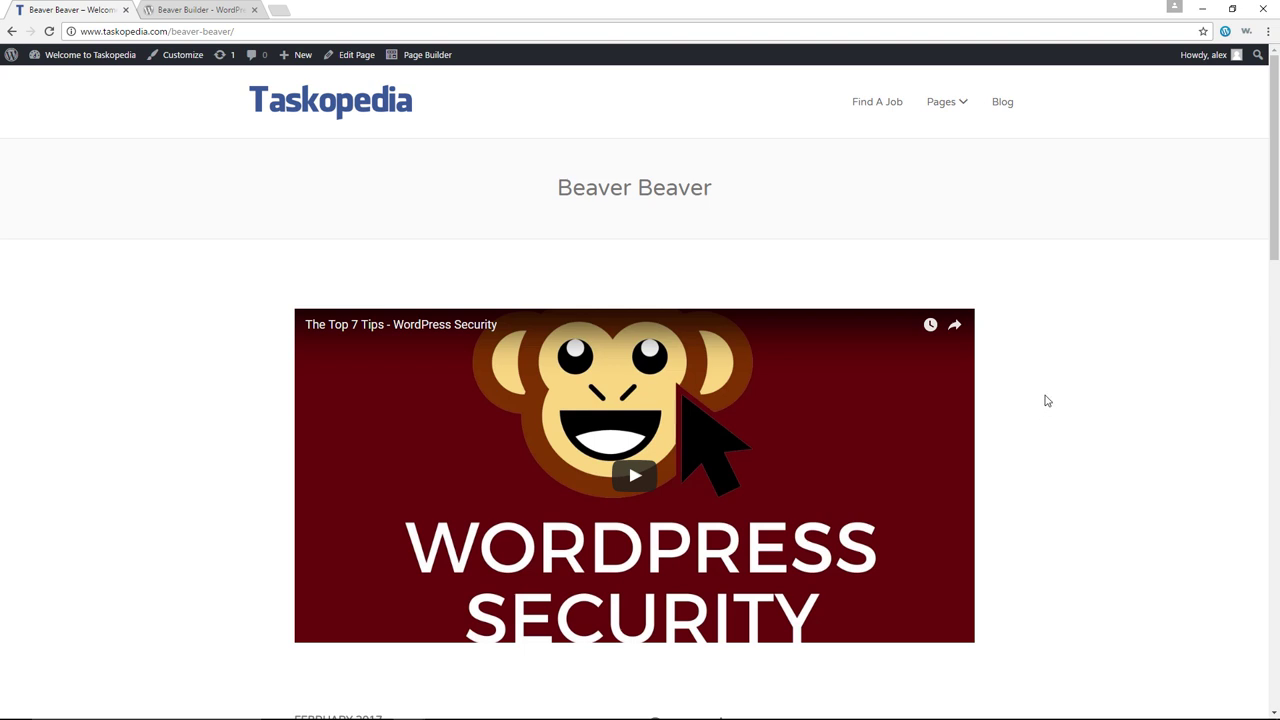
pyautogui.scroll(-4, 1047, 401)
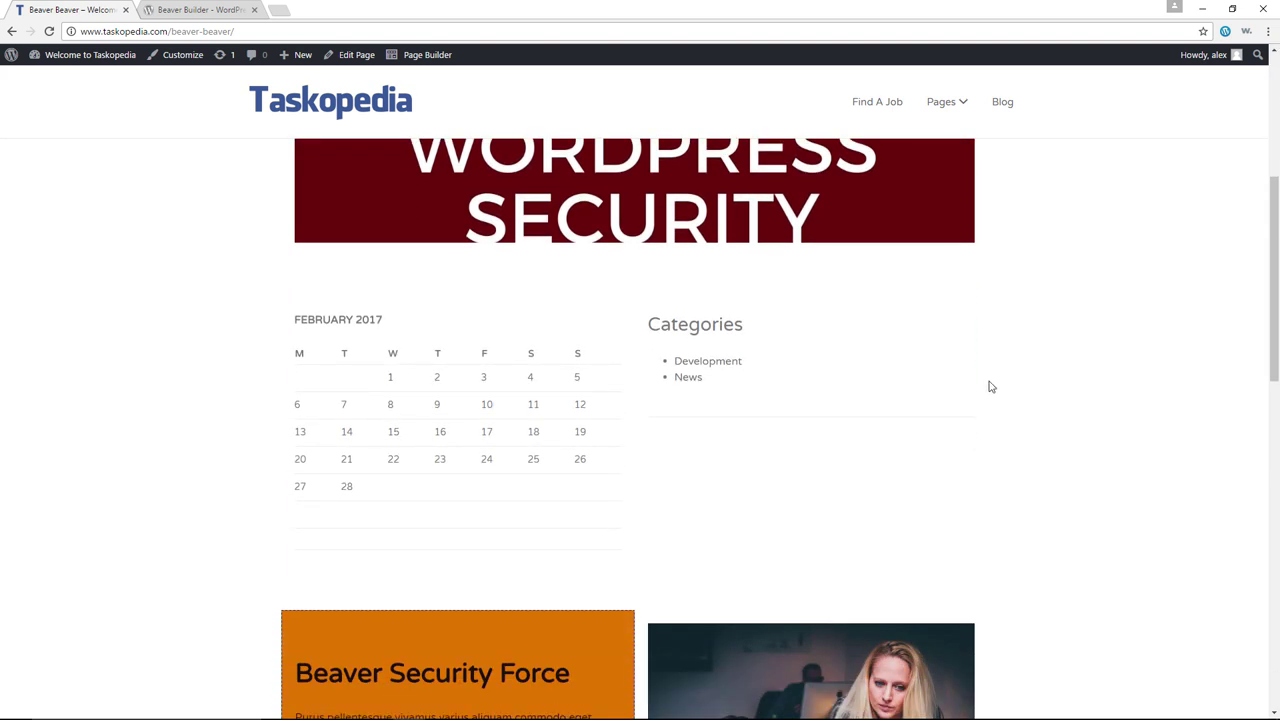
pyautogui.scroll(-3, 1011, 351)
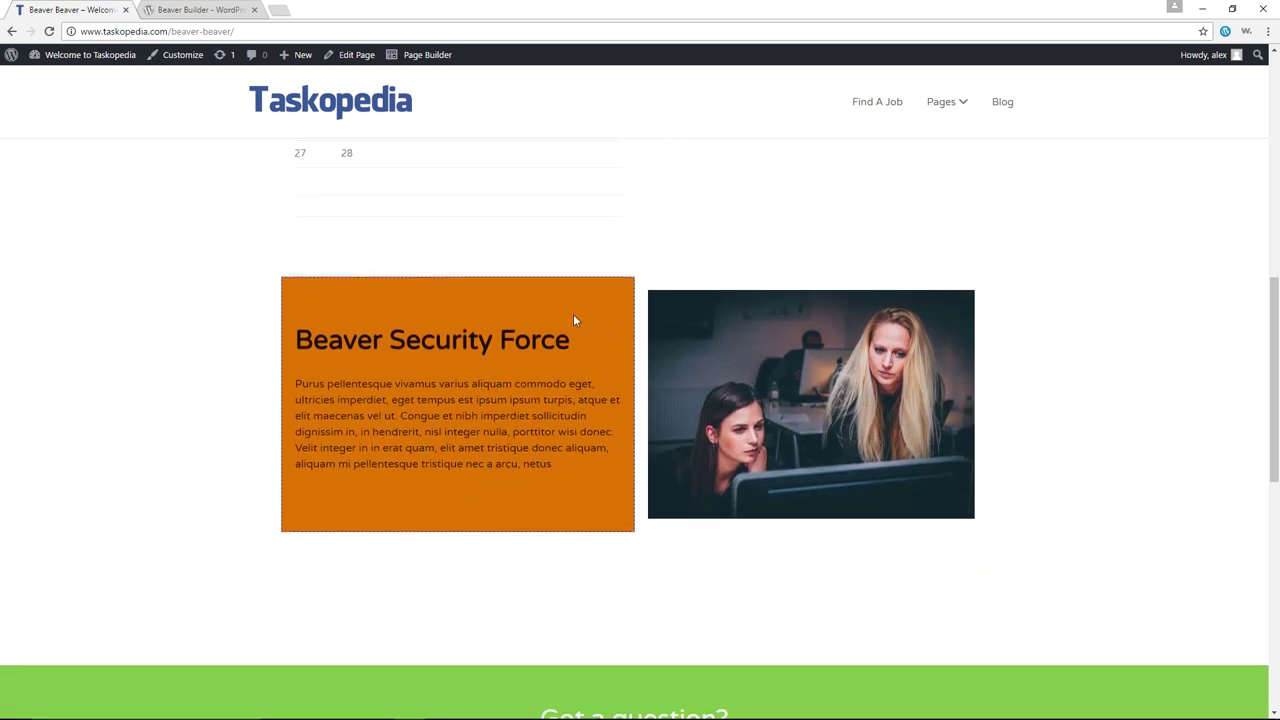
pyautogui.scroll(2, 1161, 424)
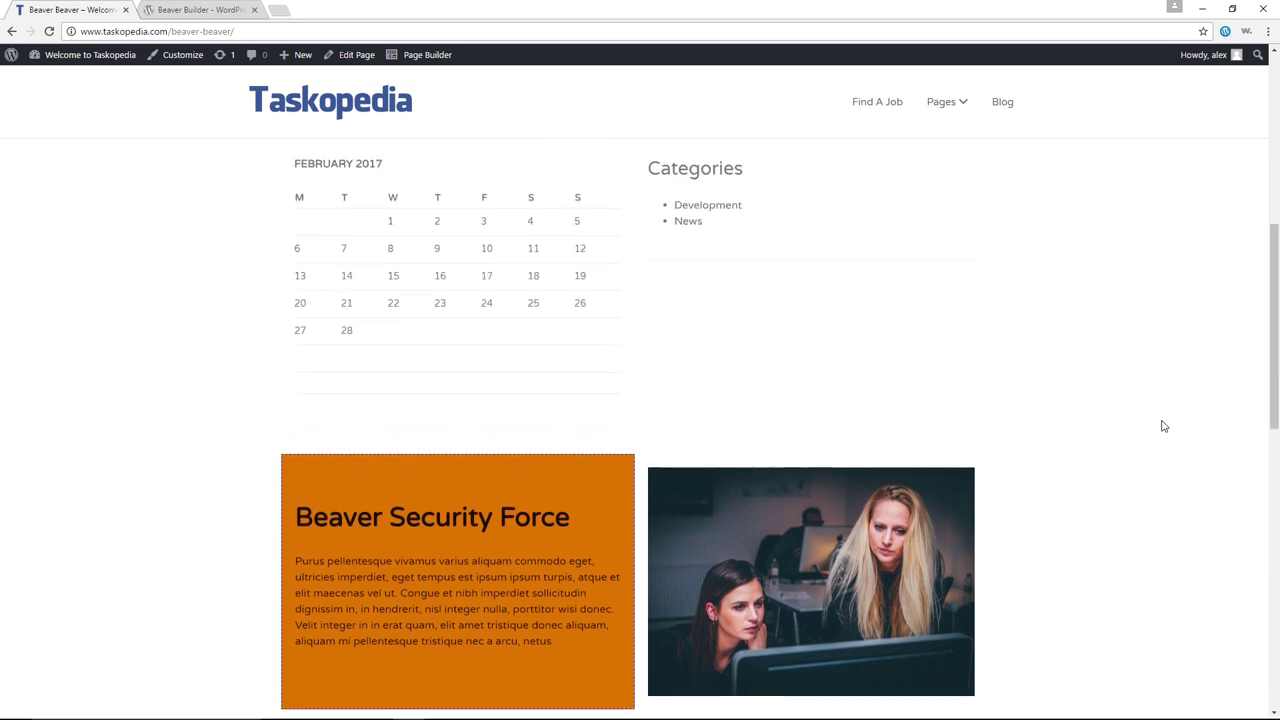
# Switch to the Beaver Builder website and launch its Page Builder demo
pyautogui.scroll(6, 1163, 426)
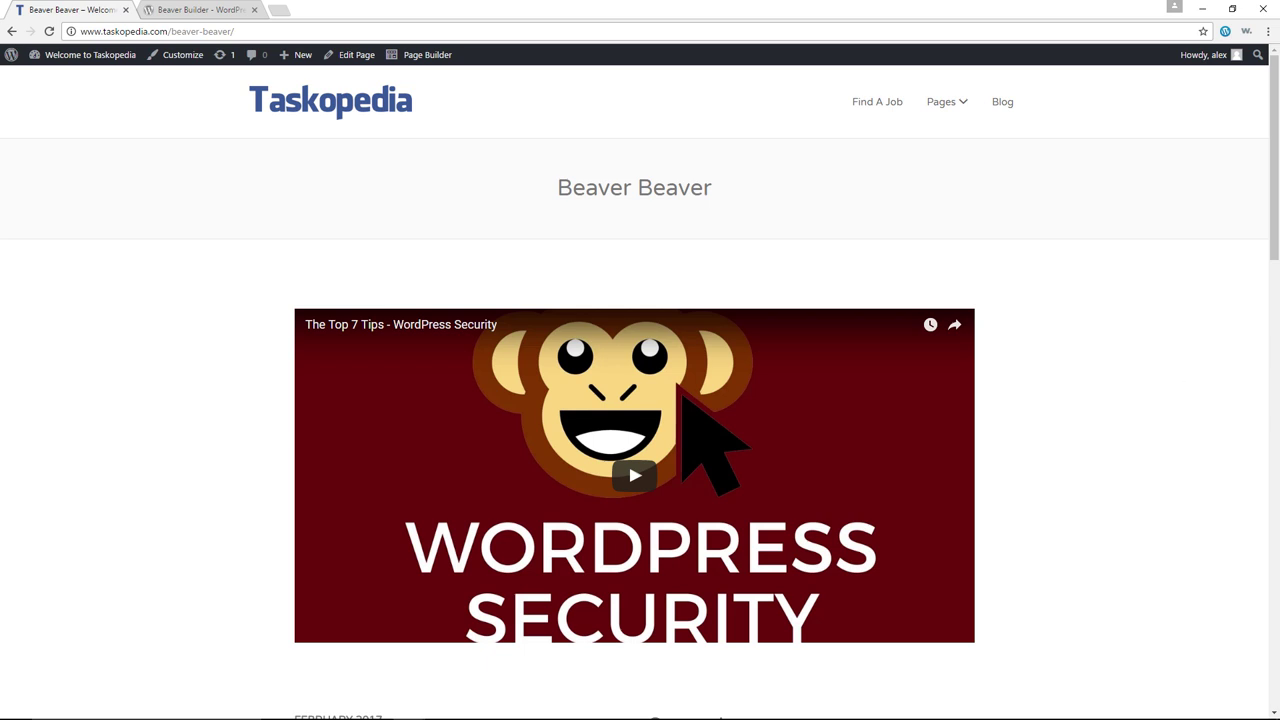
pyautogui.moveTo(195, 9); pyautogui.dragTo(710, 5)
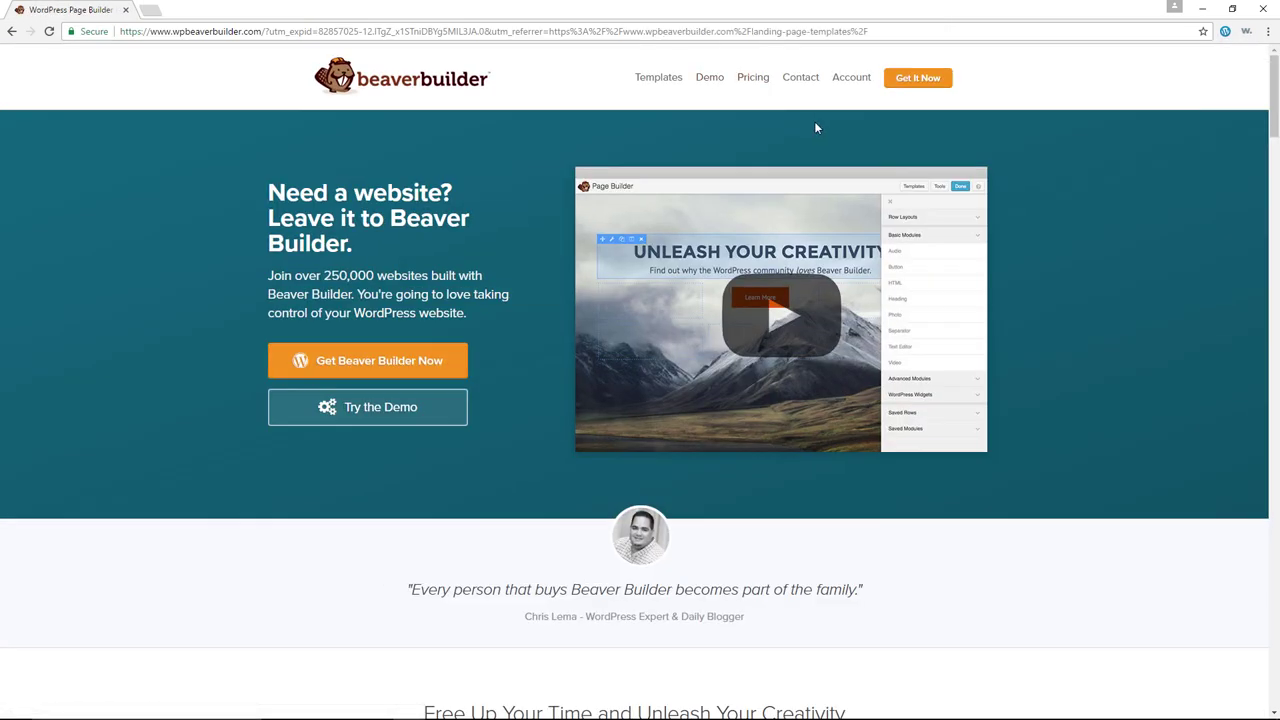
pyautogui.click(711, 80)
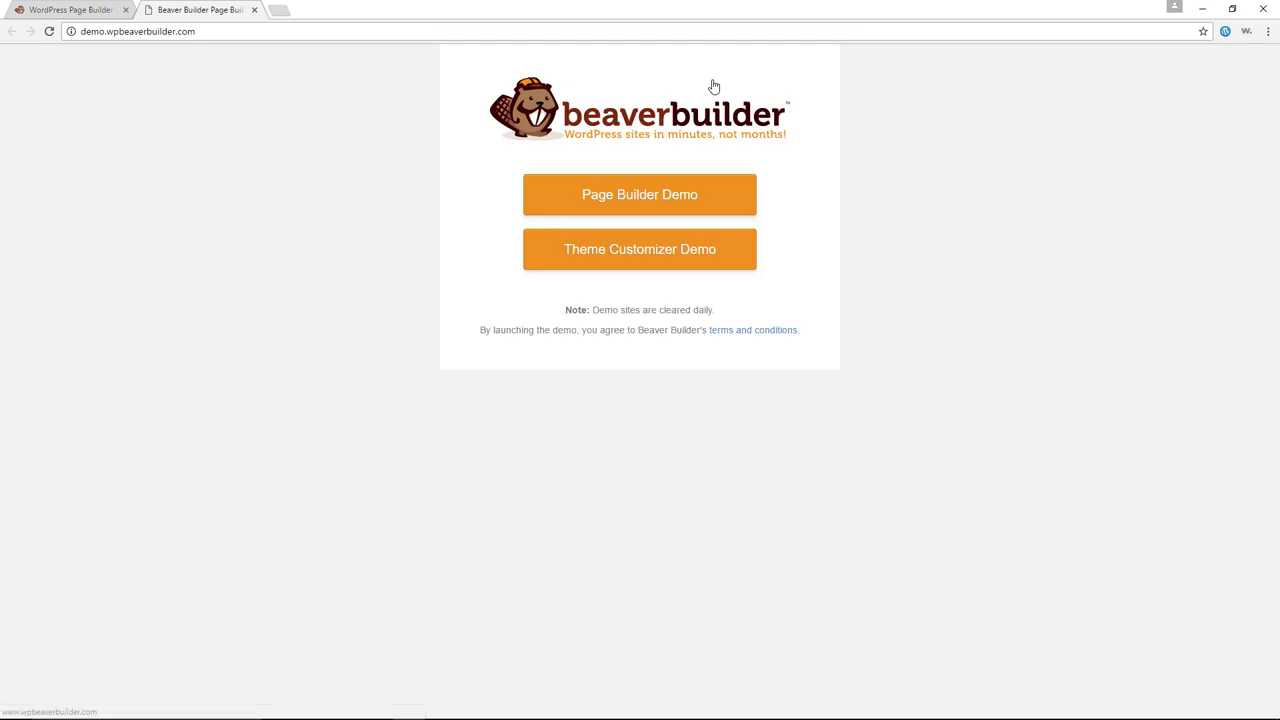
pyautogui.click(646, 197)
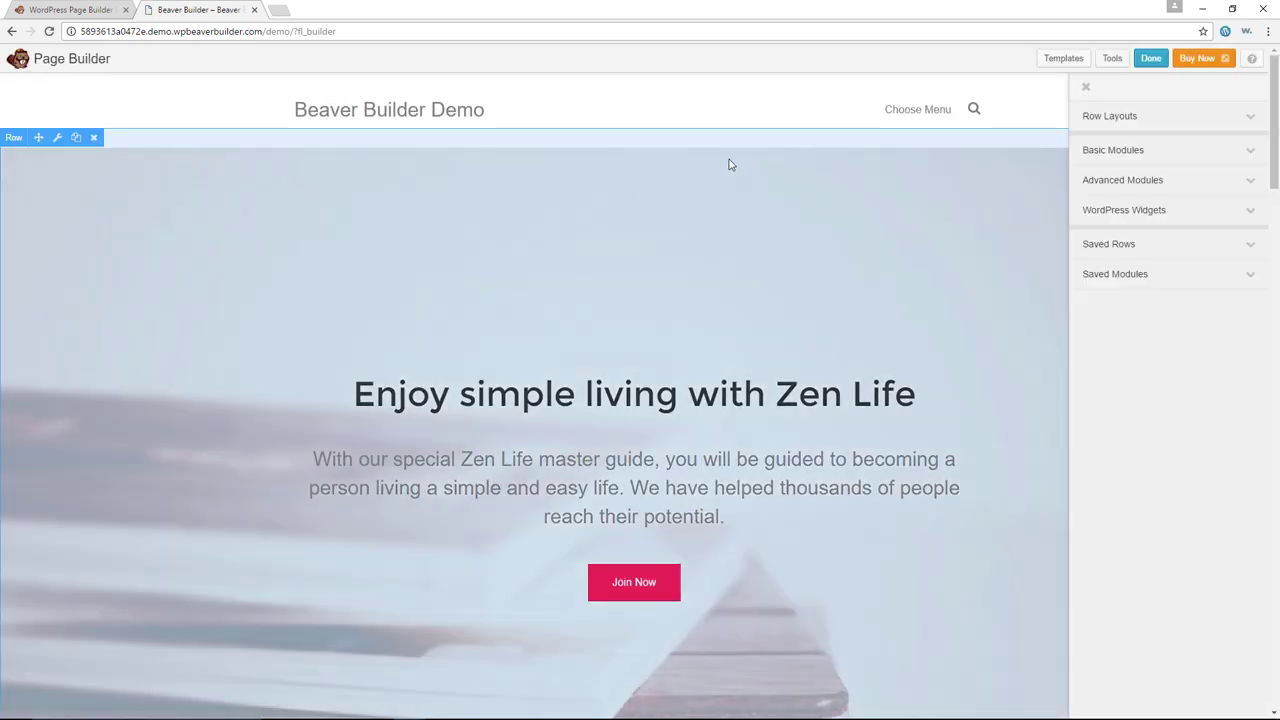
# Examine the Zen Life demo page's rows from the header through to the newsletter sign-up form, and close the demo
pyautogui.scroll(-1, 730, 165)
pyautogui.scroll(-1, 600, 230)
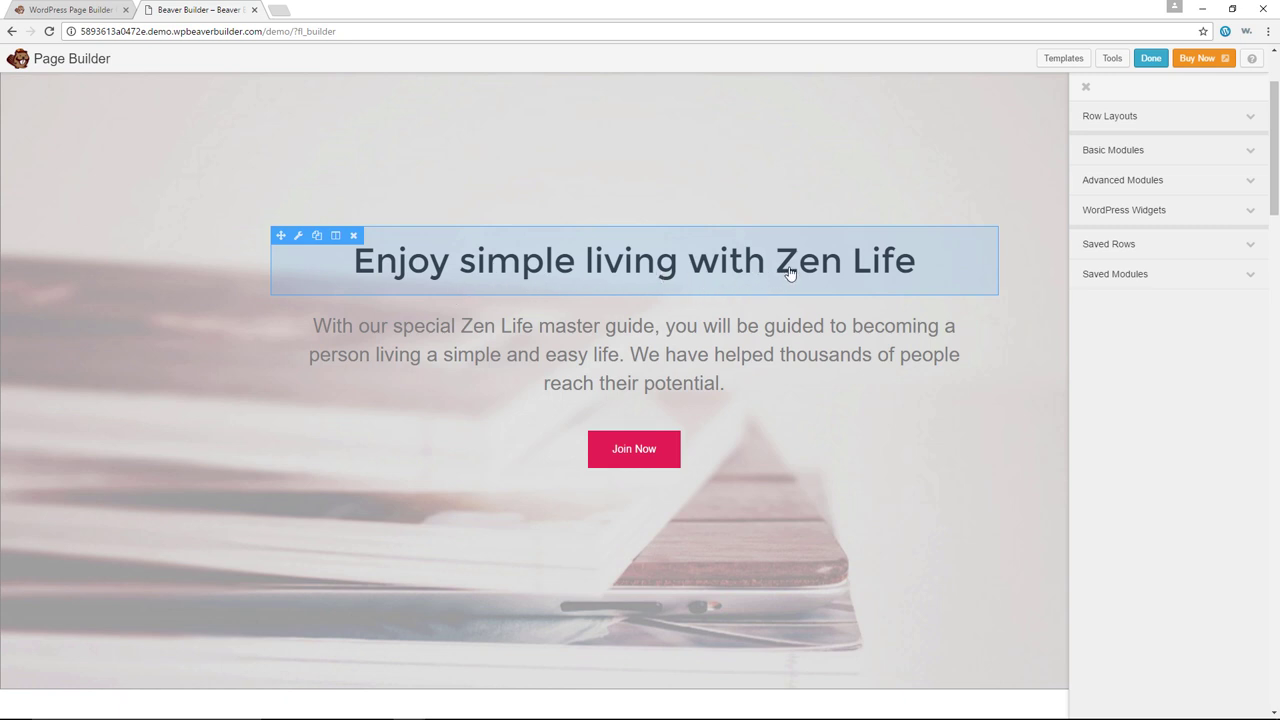
pyautogui.scroll(-4, 795, 271)
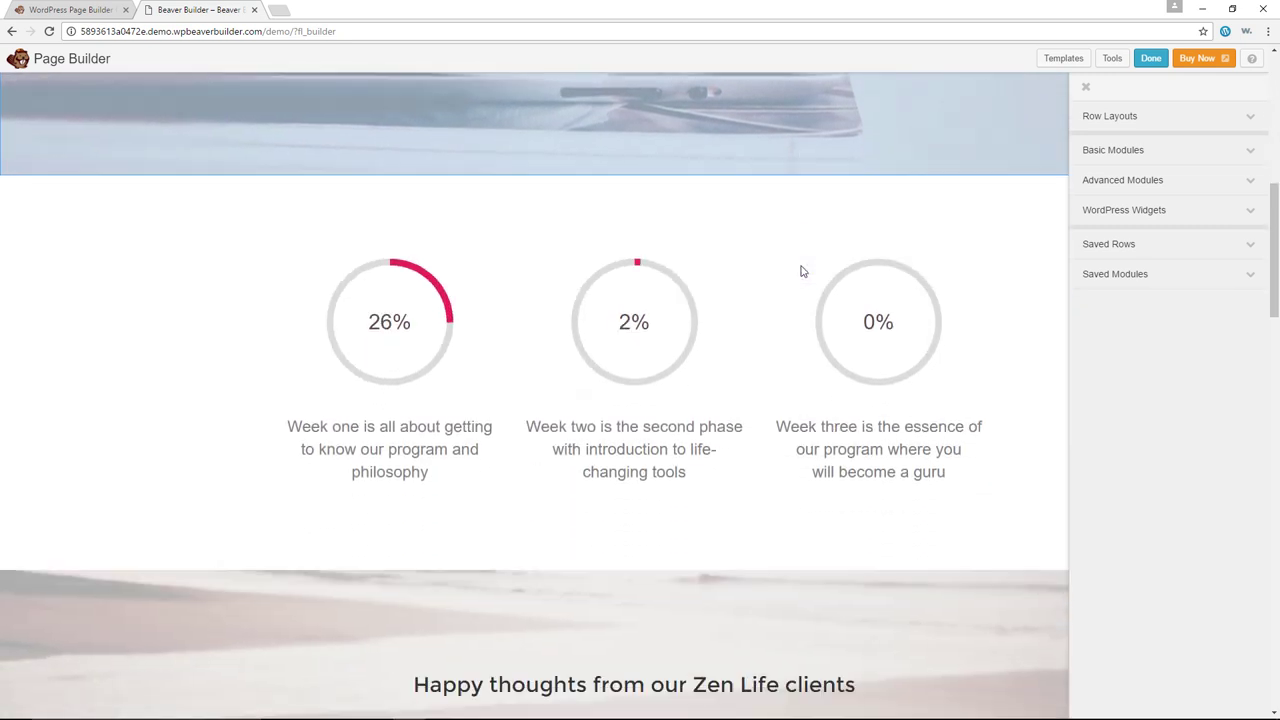
pyautogui.scroll(-1, 971, 314)
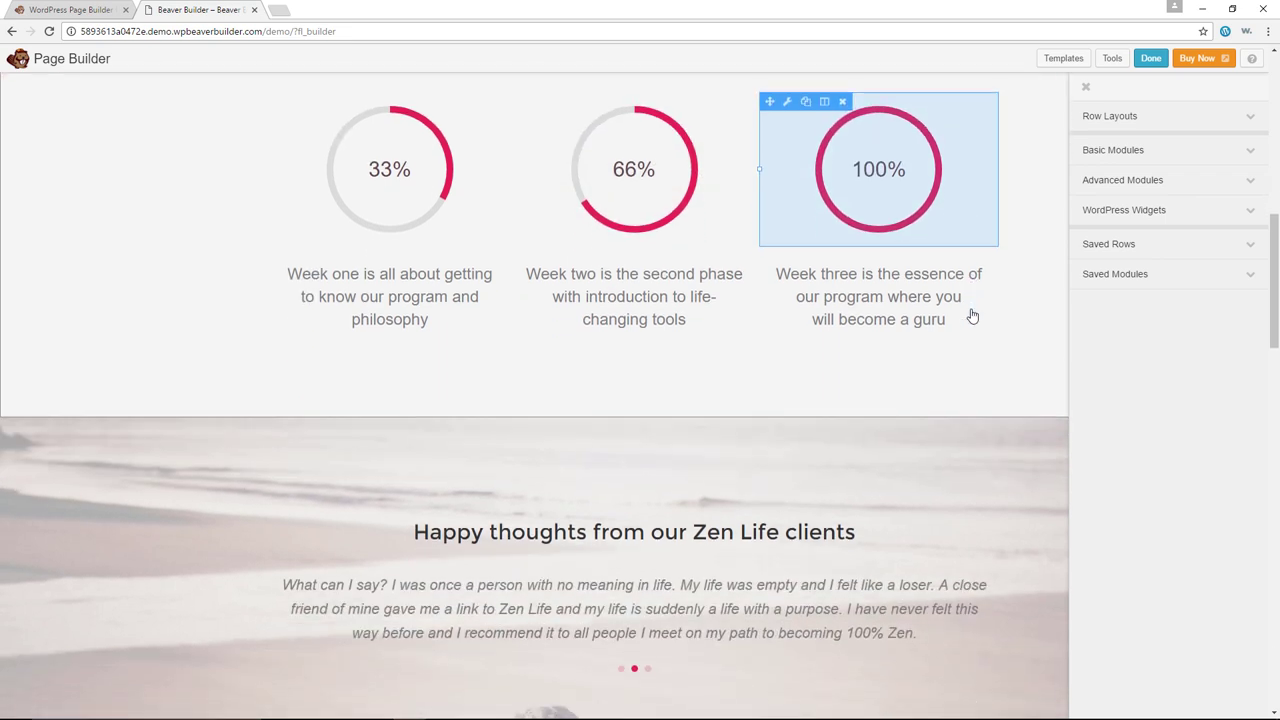
pyautogui.scroll(-2, 971, 314)
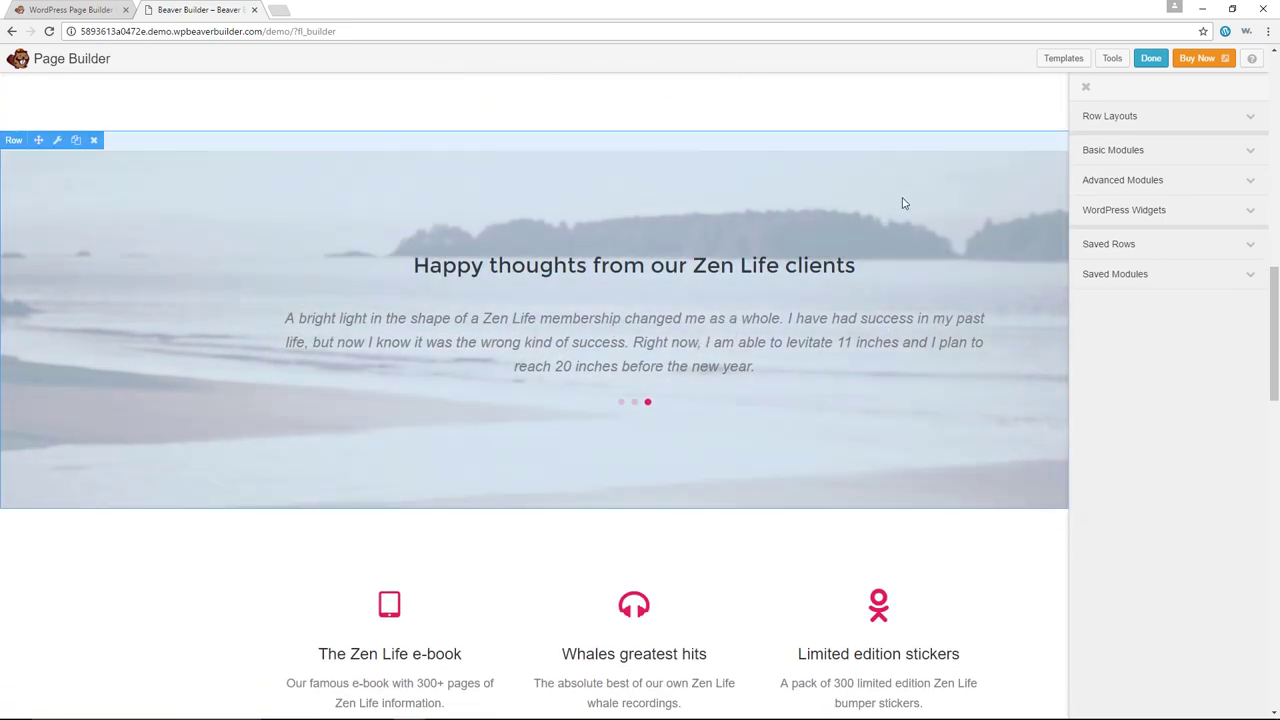
pyautogui.scroll(-2, 955, 290)
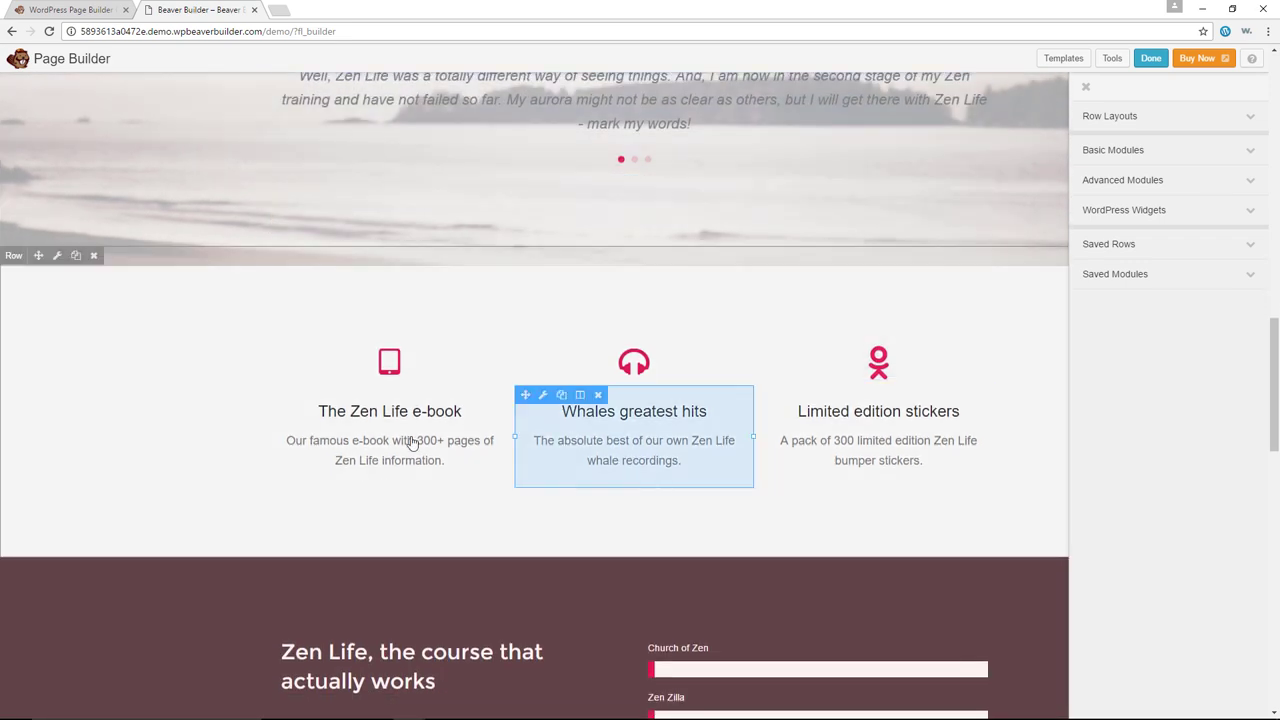
pyautogui.scroll(-3, 937, 405)
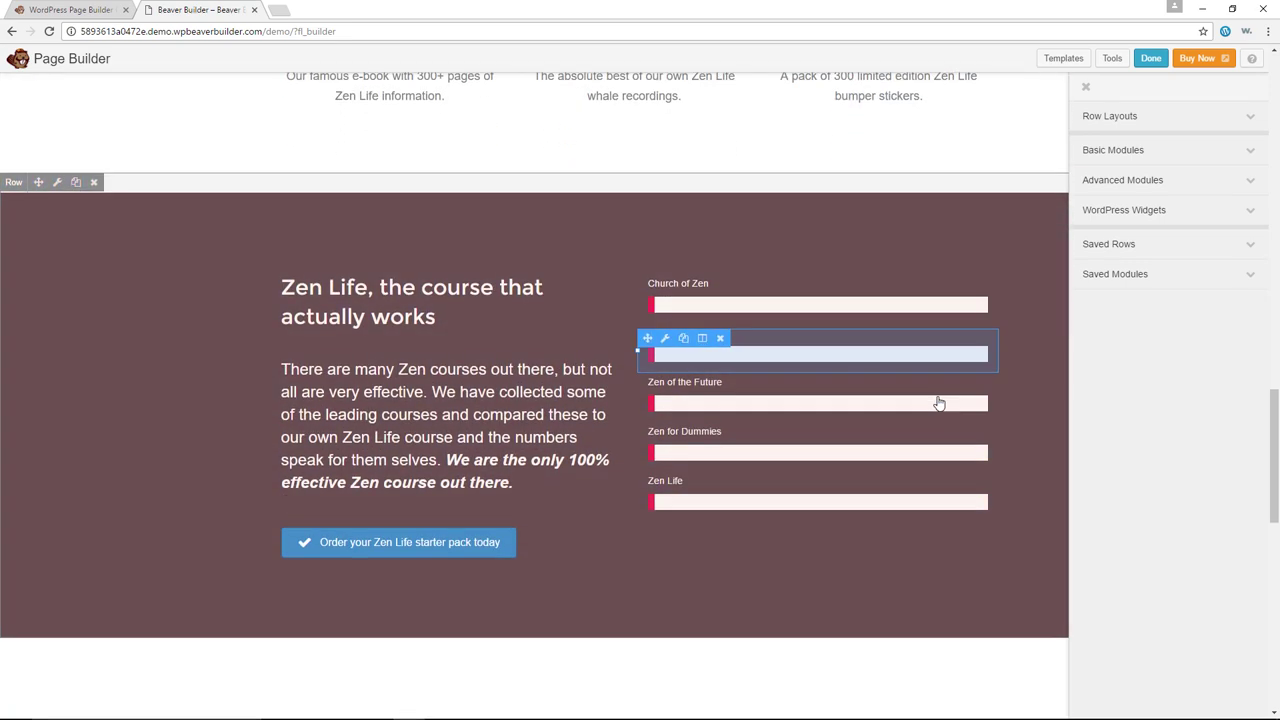
pyautogui.scroll(-2, 820, 371)
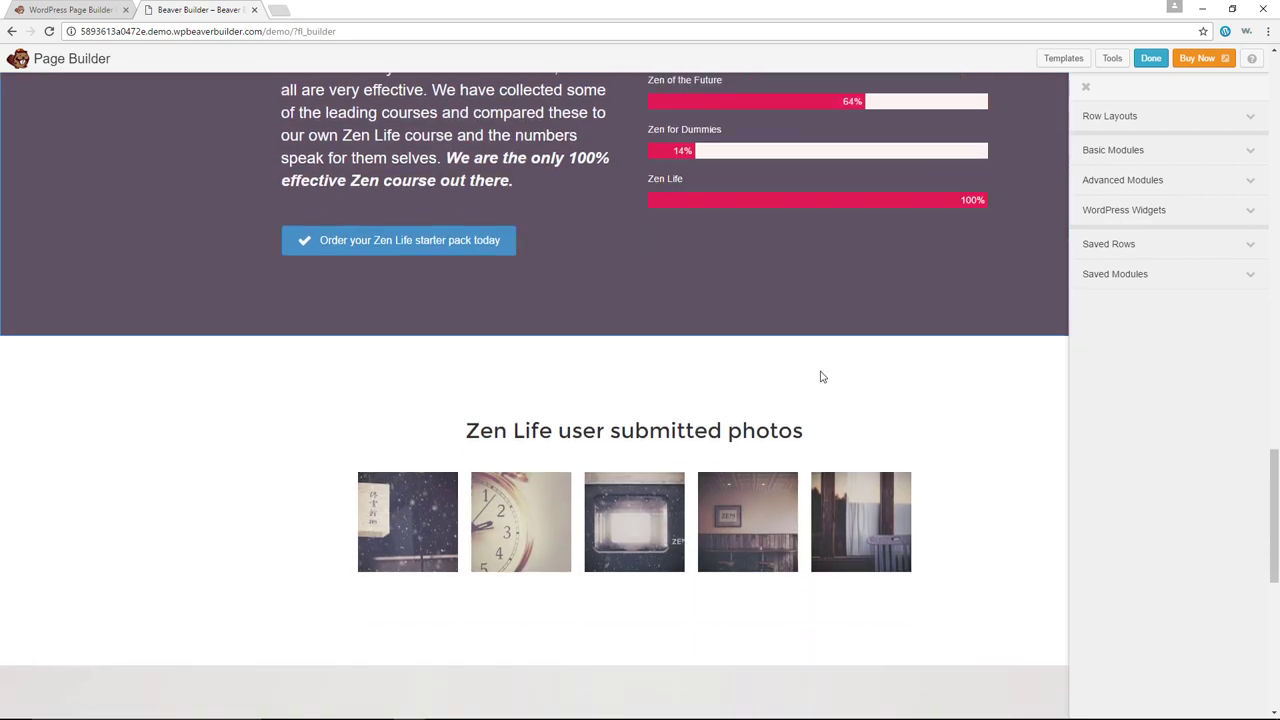
pyautogui.scroll(-1, 820, 376)
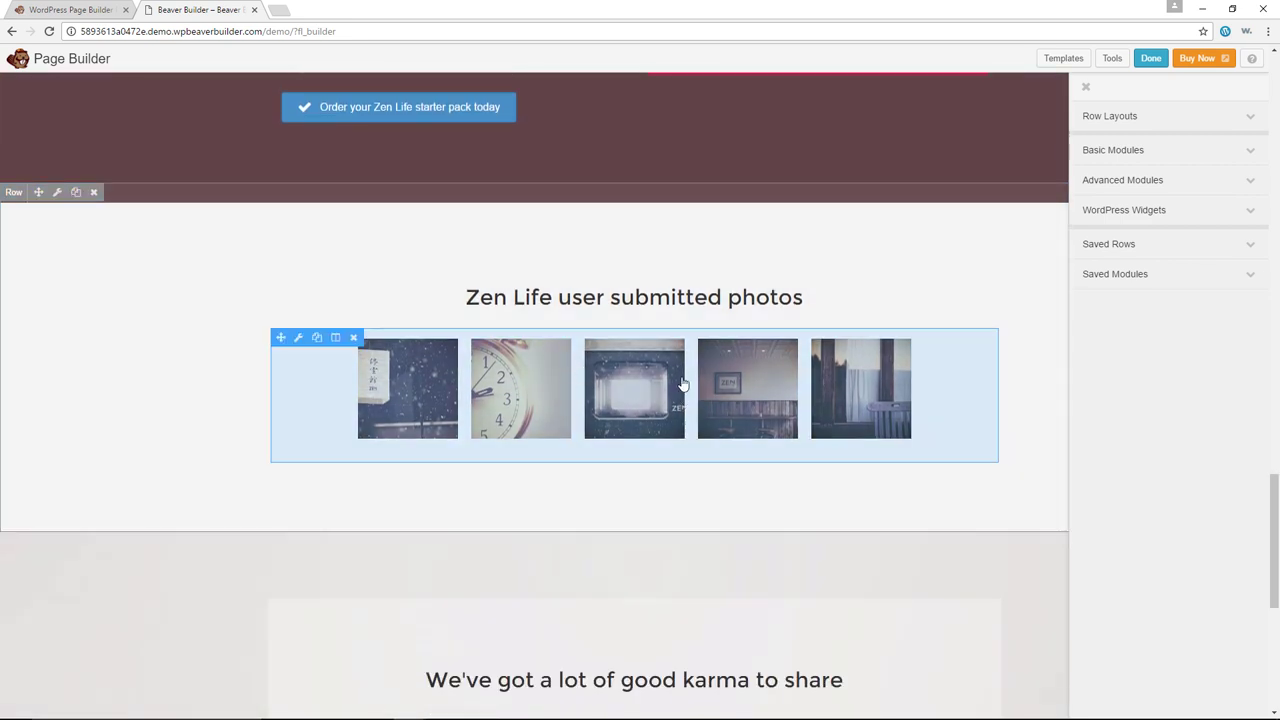
pyautogui.scroll(-1, 857, 370)
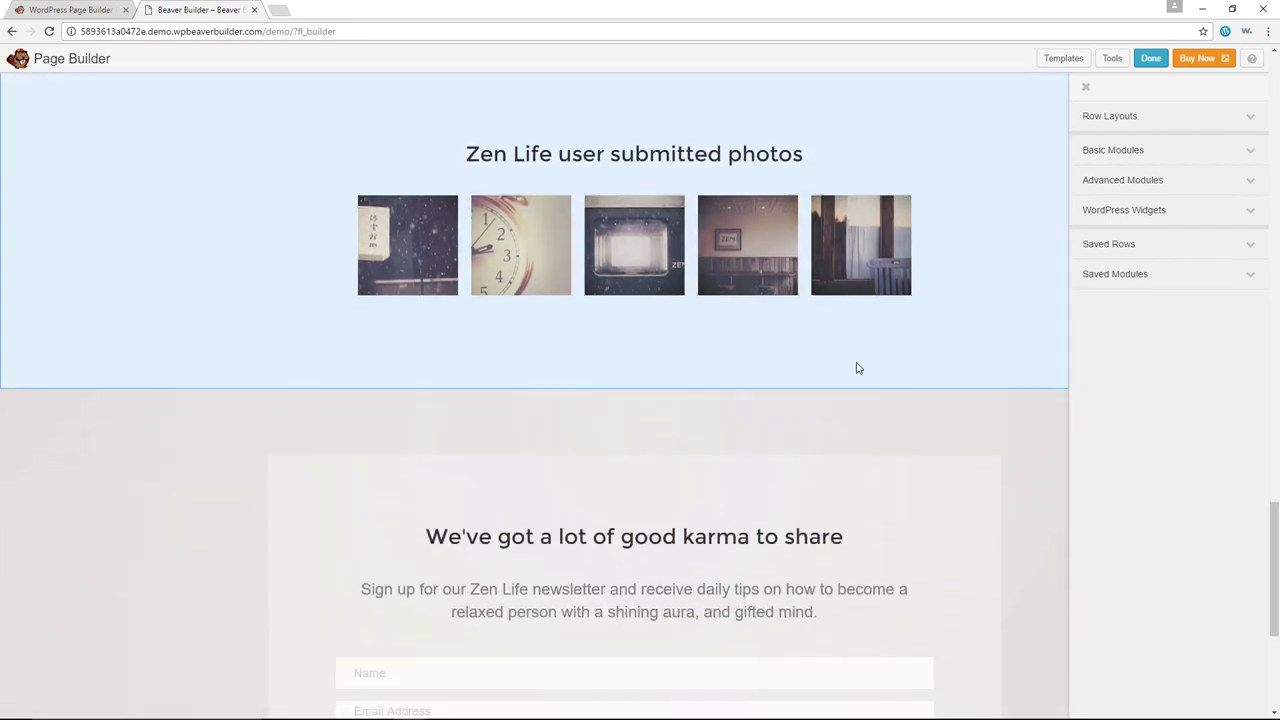
pyautogui.scroll(-1, 855, 360)
pyautogui.scroll(-1, 910, 411)
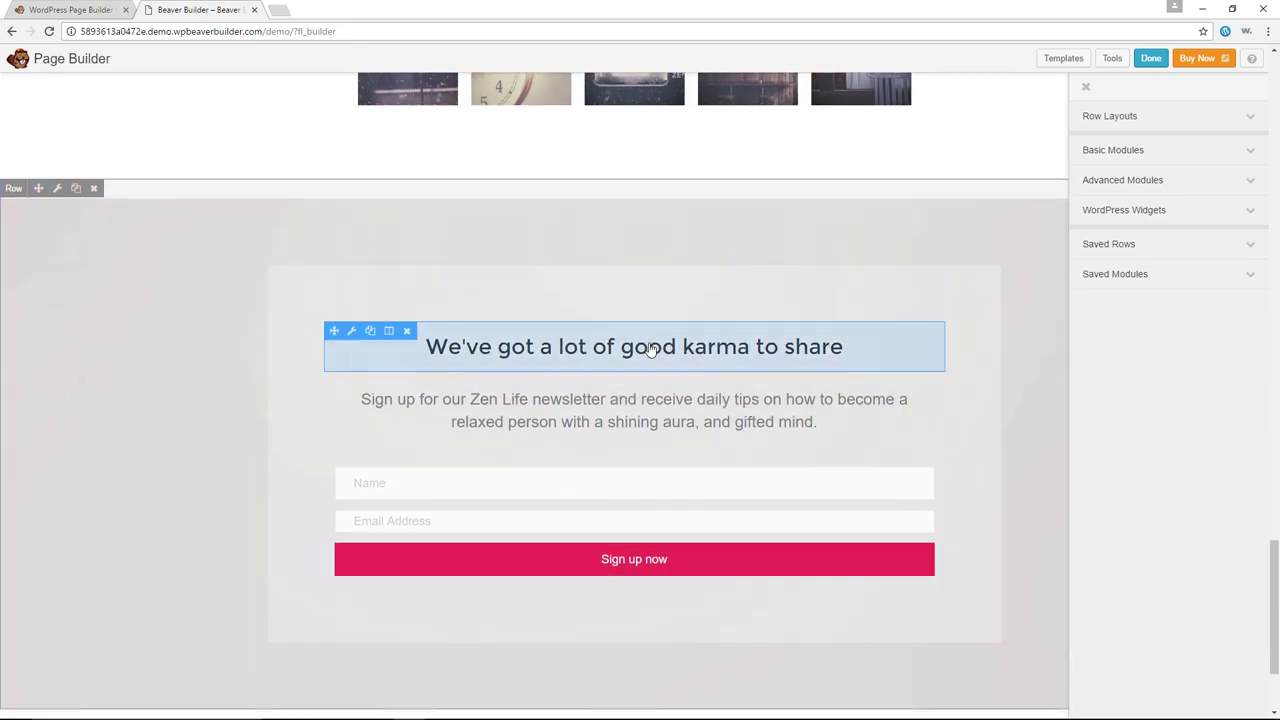
pyautogui.scroll(2, 763, 449)
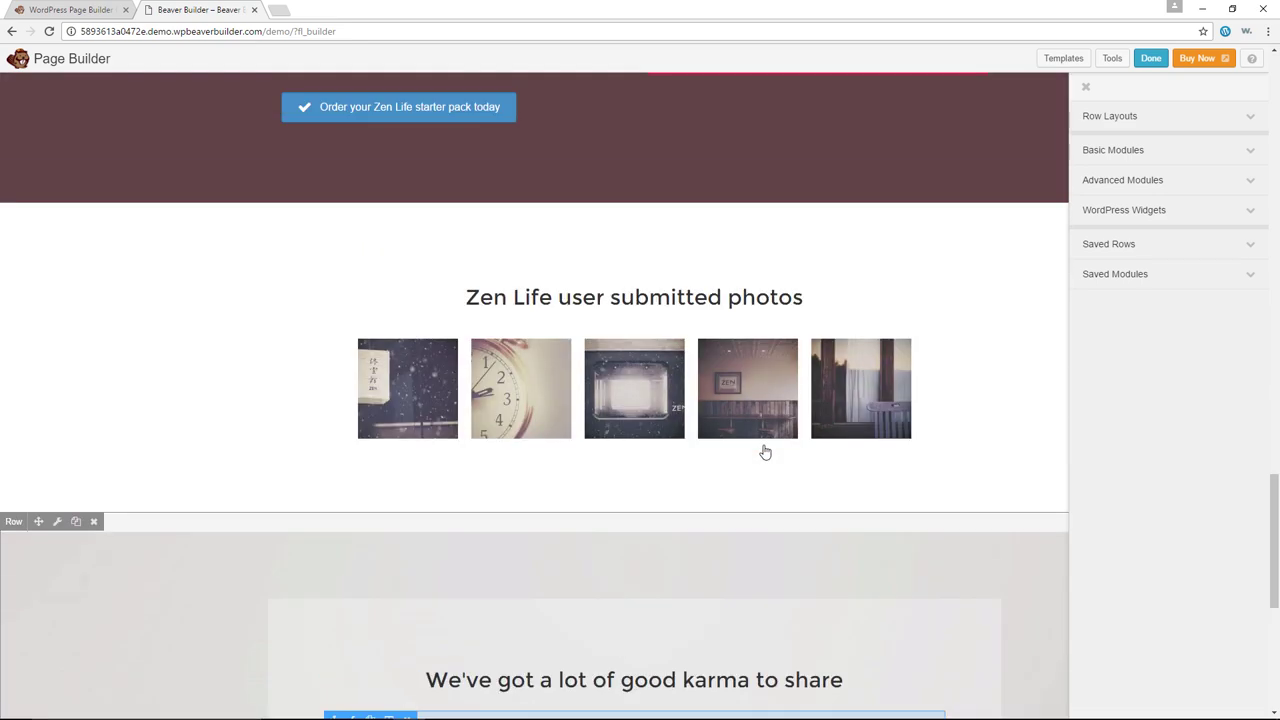
pyautogui.scroll(6, 765, 452)
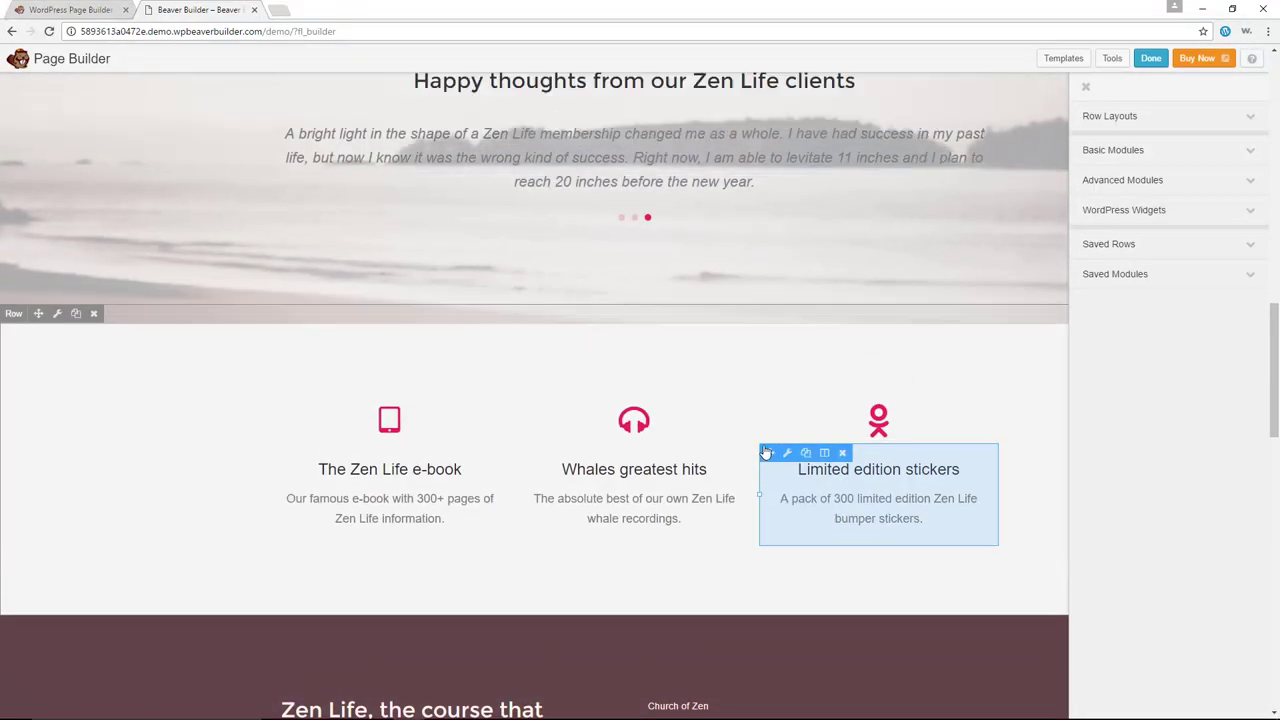
pyautogui.scroll(10, 763, 450)
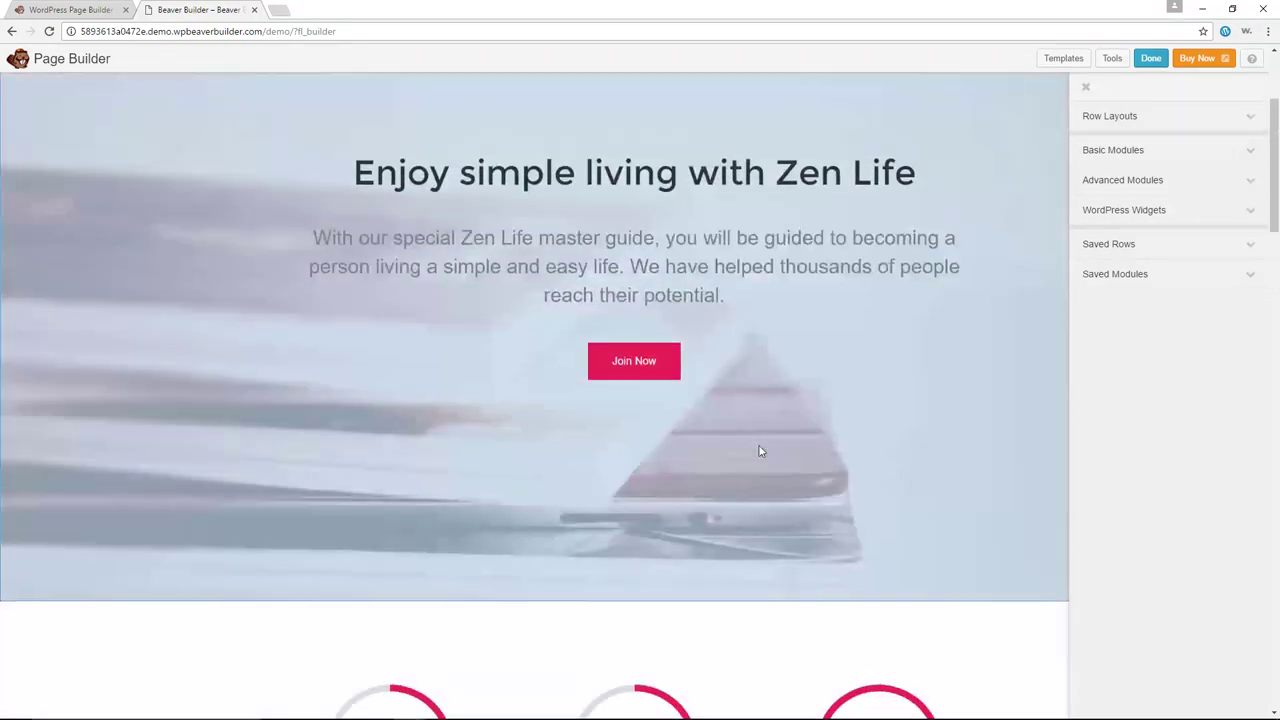
pyautogui.scroll(2, 760, 451)
pyautogui.click(254, 9)
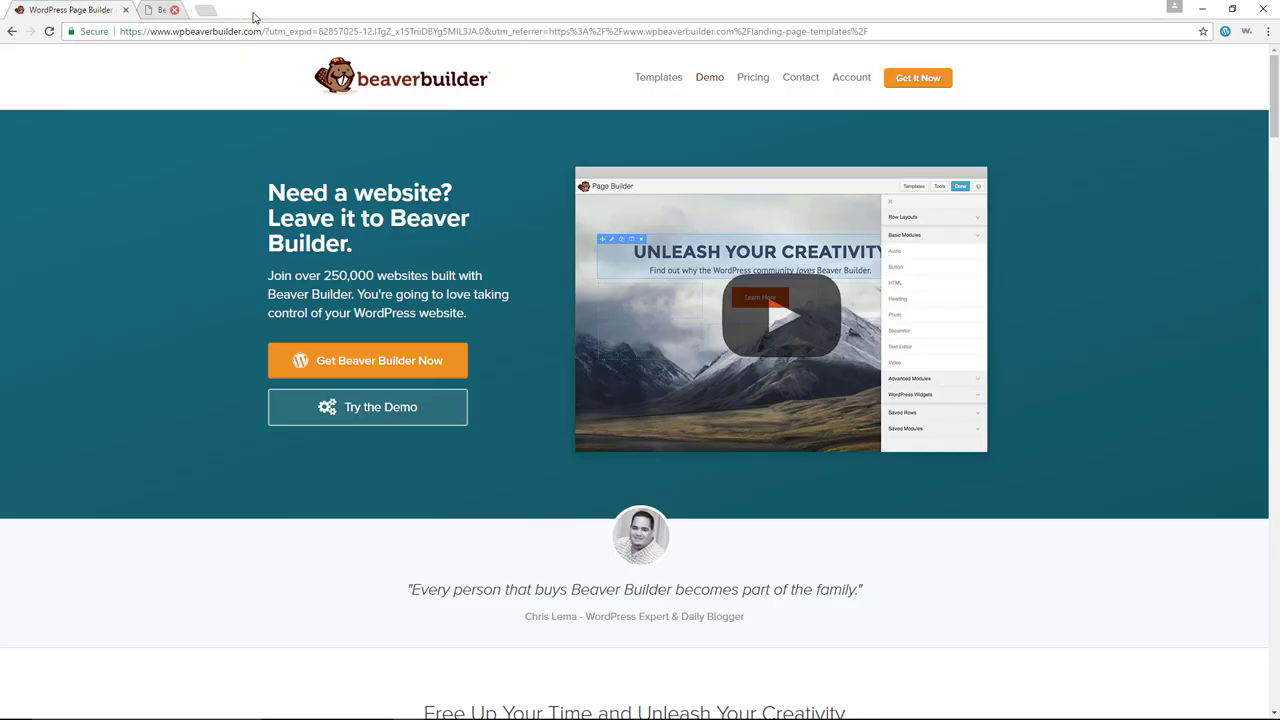
# Open Beaver Builder's pricing page and review the Standard package, highlighting its Premium Modules & Templates feature
pyautogui.click(749, 79)
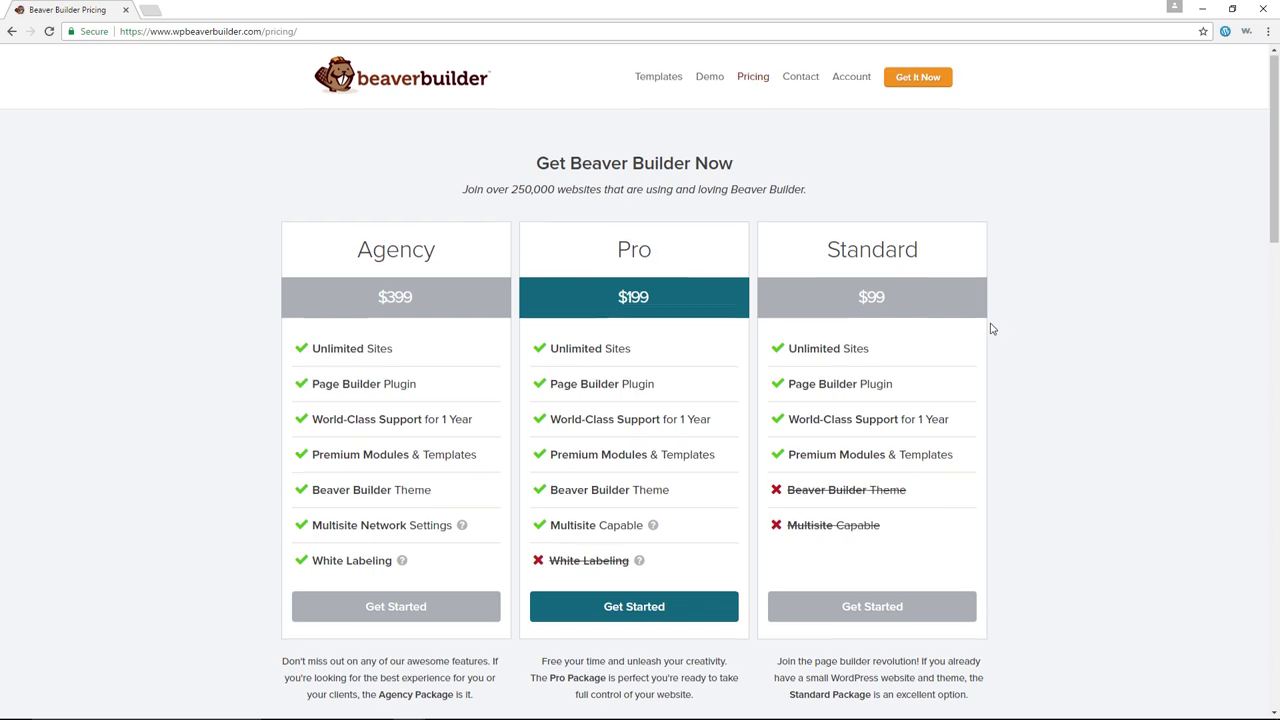
pyautogui.scroll(-1, 992, 329)
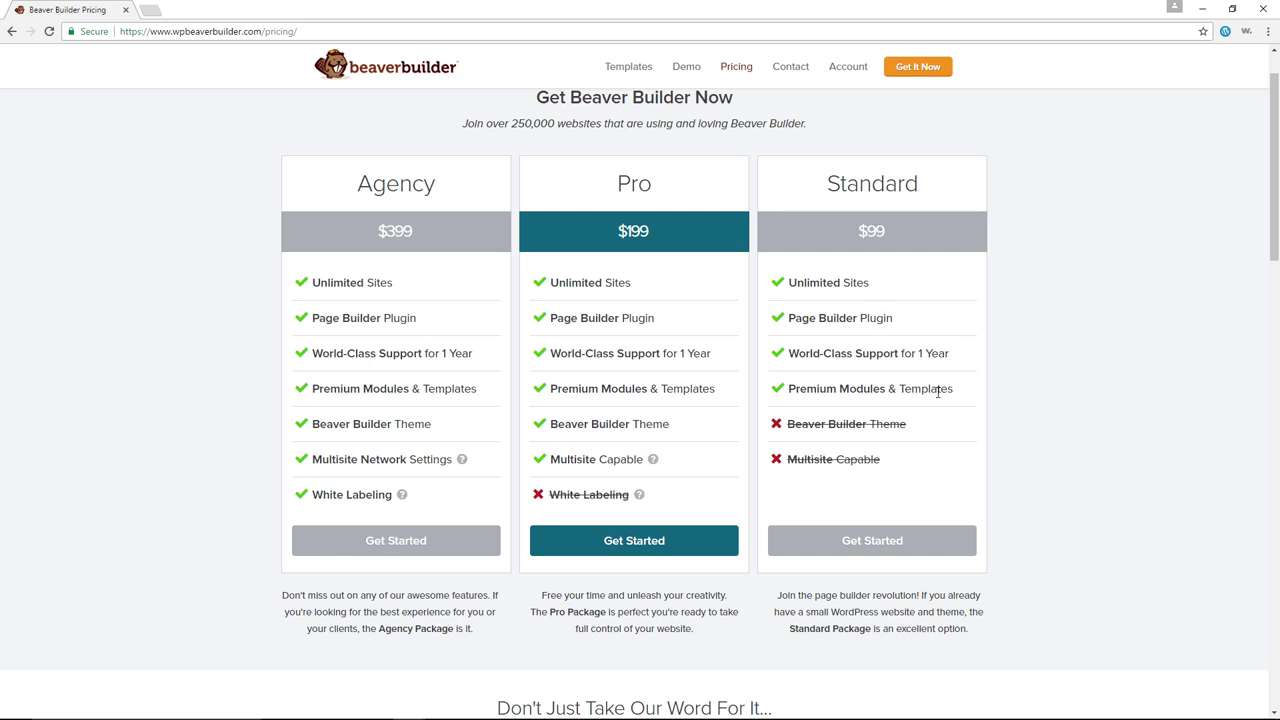
pyautogui.moveTo(953, 392); pyautogui.dragTo(785, 392)
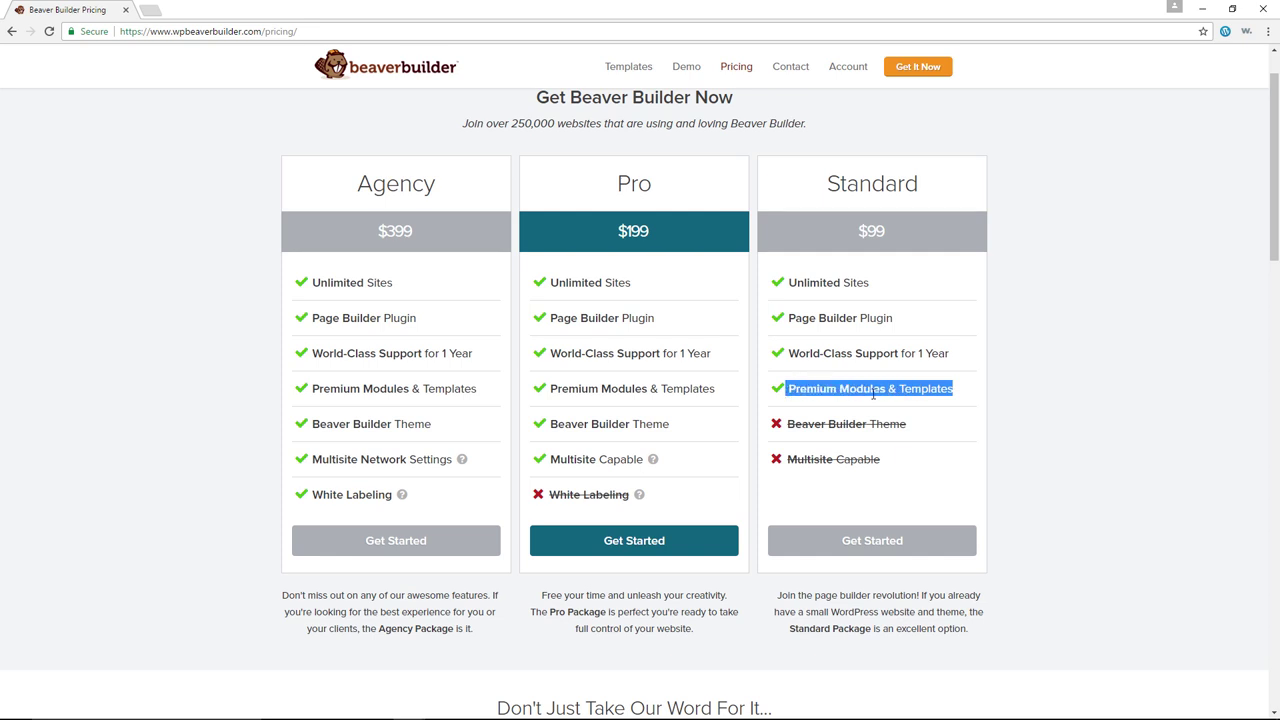
pyautogui.click(937, 393)
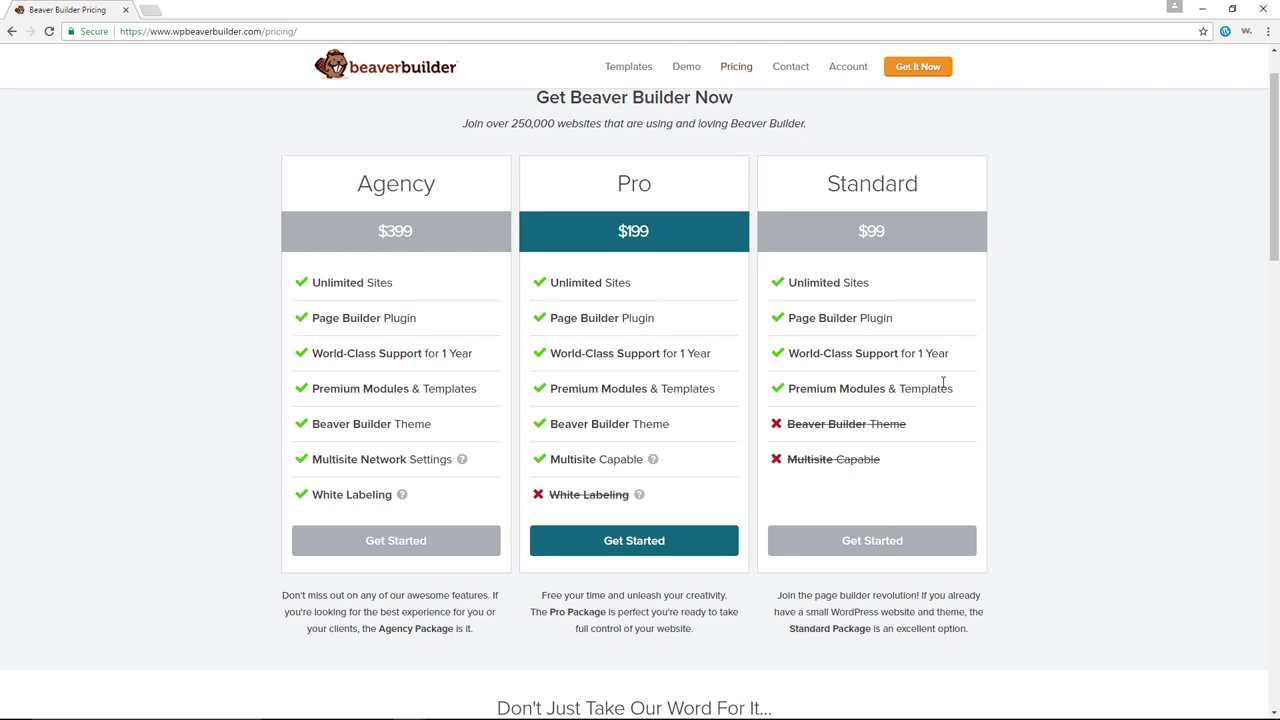
# Review the website's WordPress templates page and open the full collection of landing page templates
pyautogui.click(620, 67)
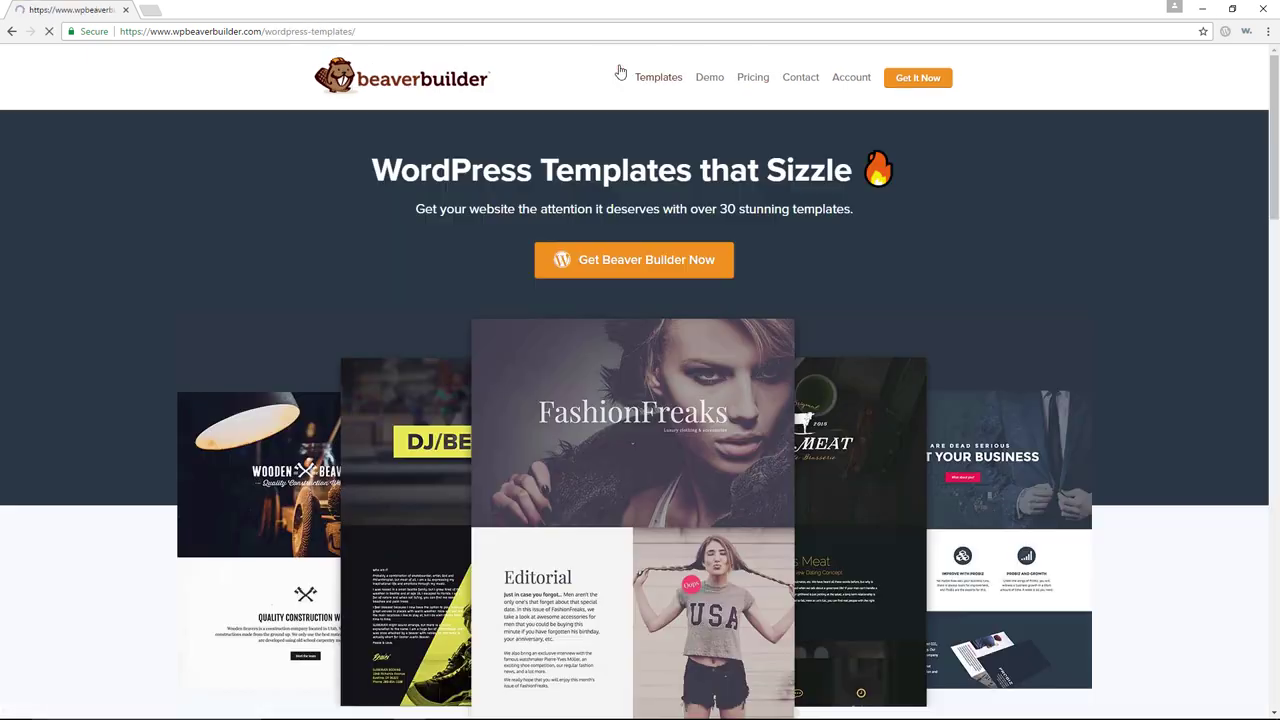
pyautogui.scroll(-6, 923, 218)
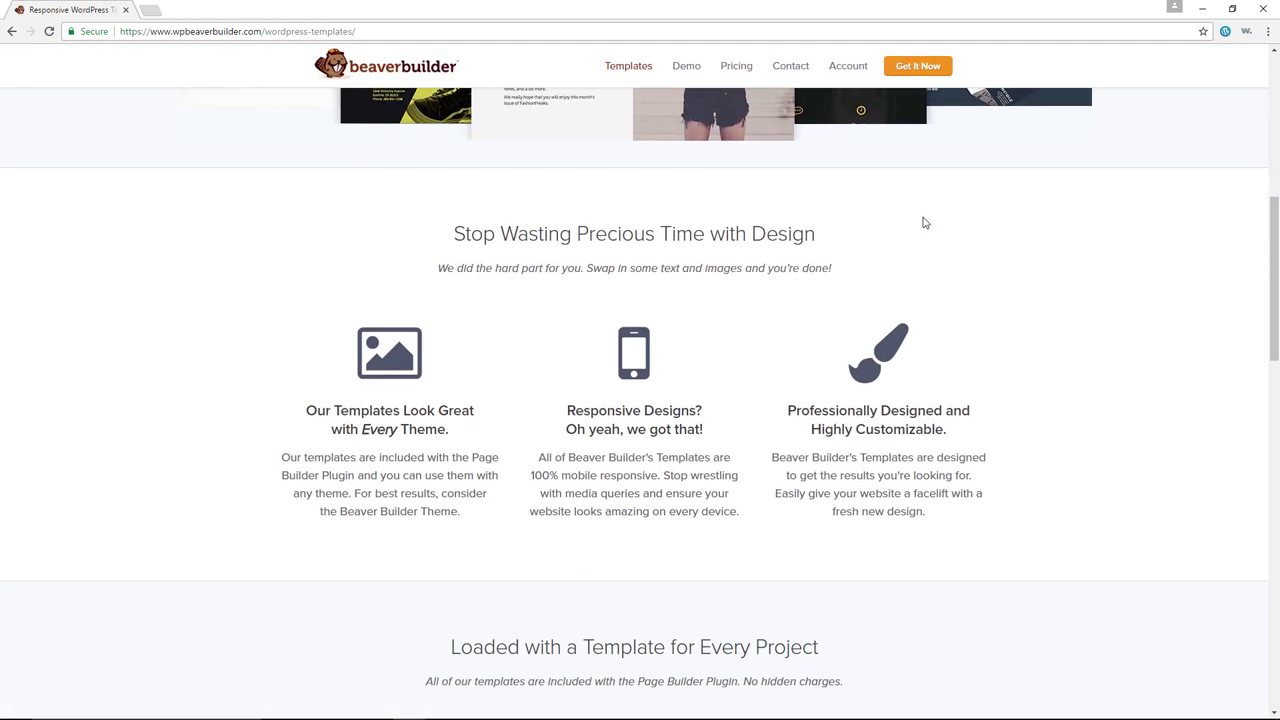
pyautogui.scroll(-4, 925, 222)
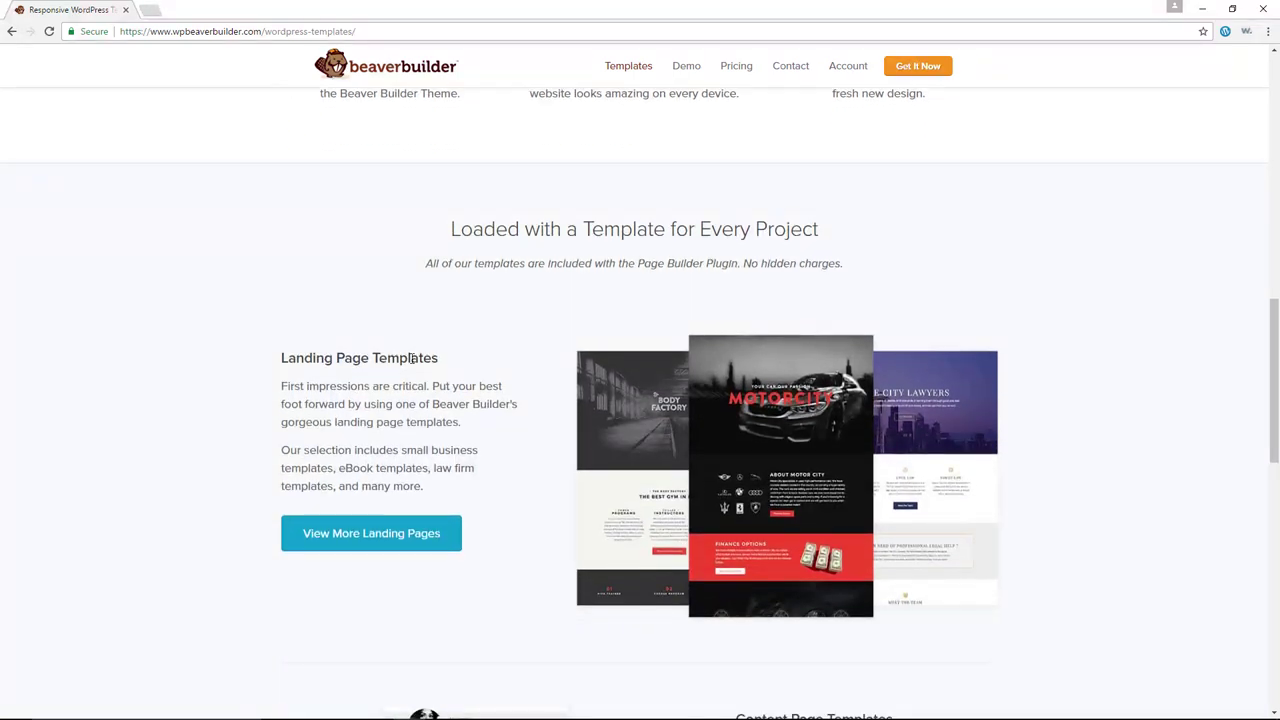
pyautogui.click(378, 533)
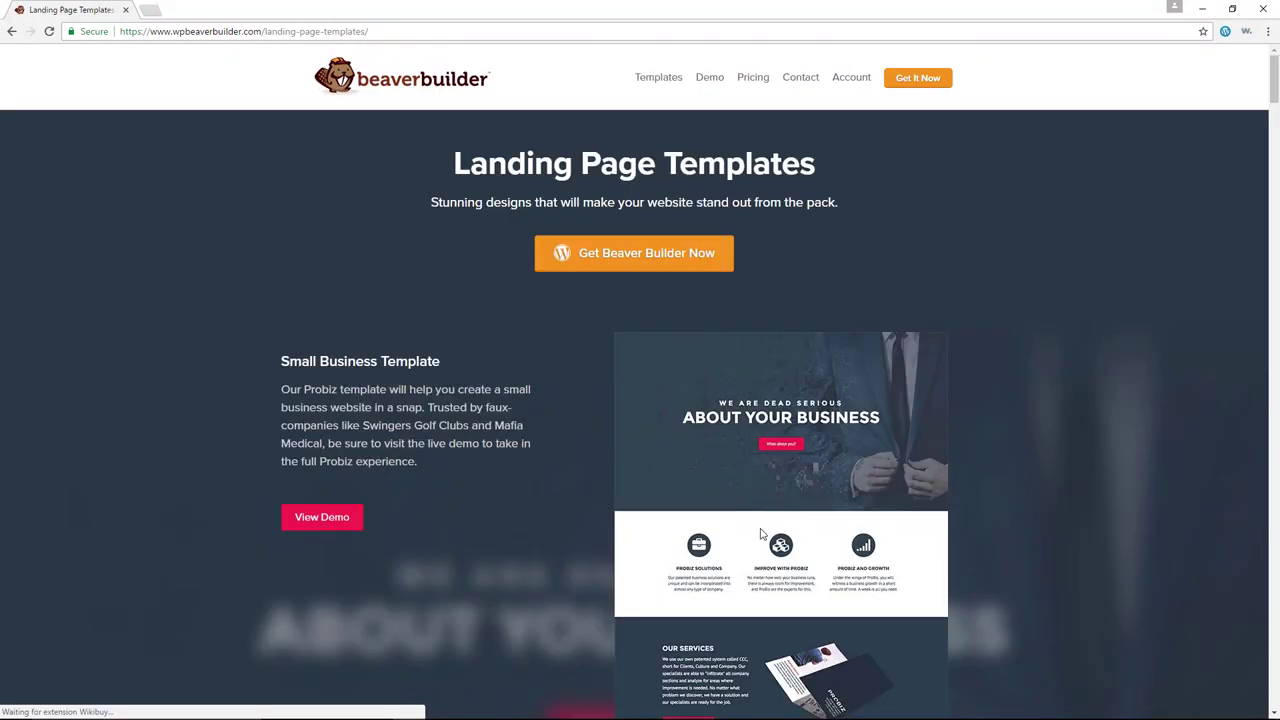
# Look through the landing page templates from the Small Business Template to the Creative, Web Agency Template
pyautogui.scroll(-2, 1010, 358)
pyautogui.scroll(-1, 1010, 358)
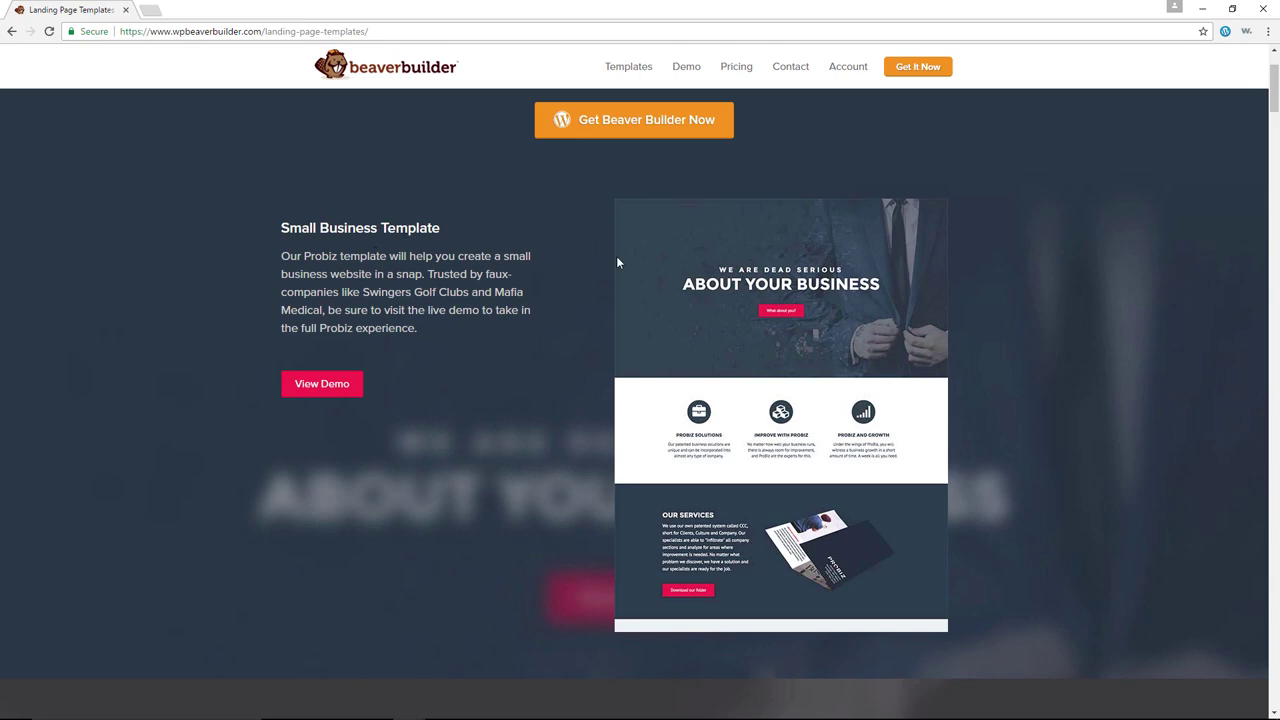
pyautogui.scroll(-5, 630, 262)
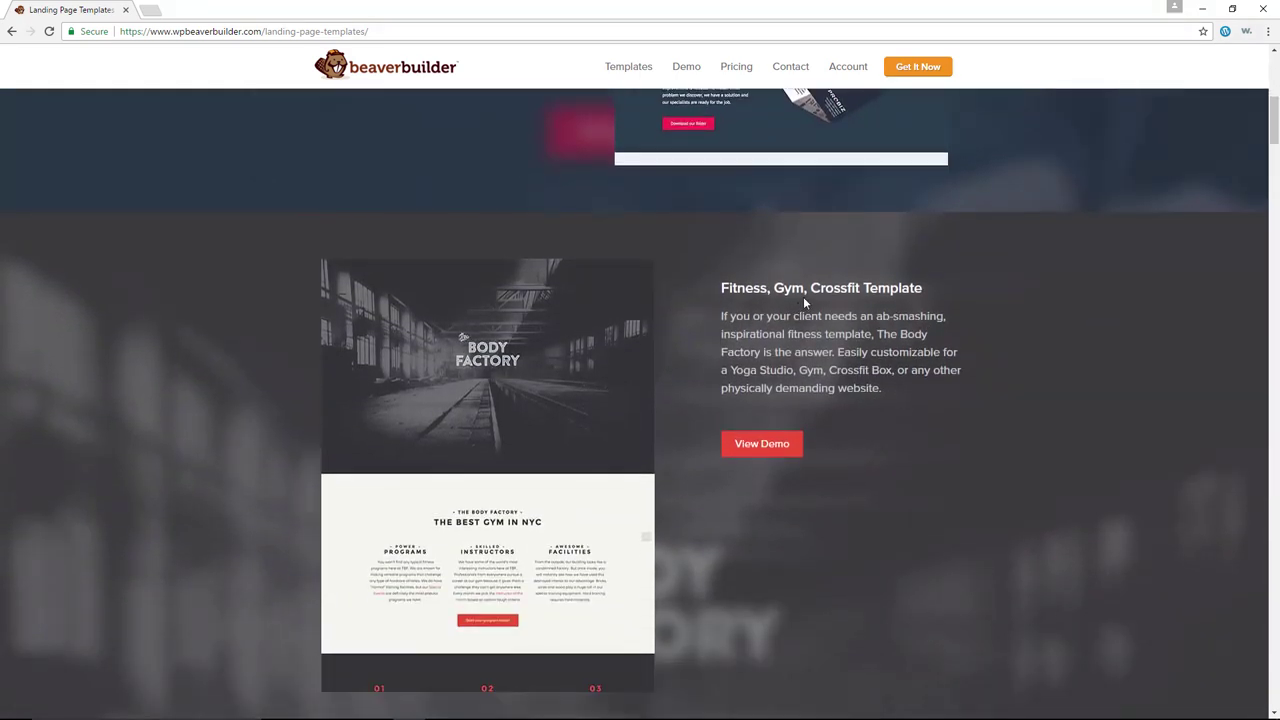
pyautogui.scroll(-5, 866, 295)
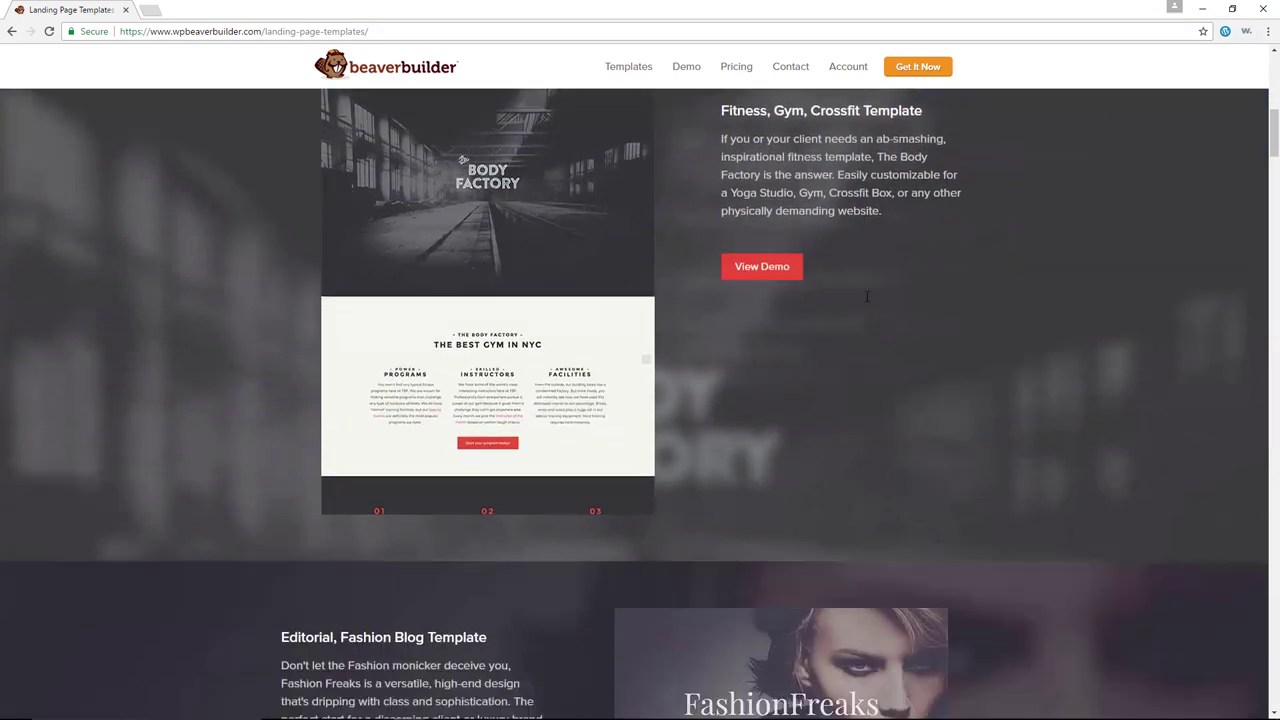
pyautogui.scroll(-4, 528, 351)
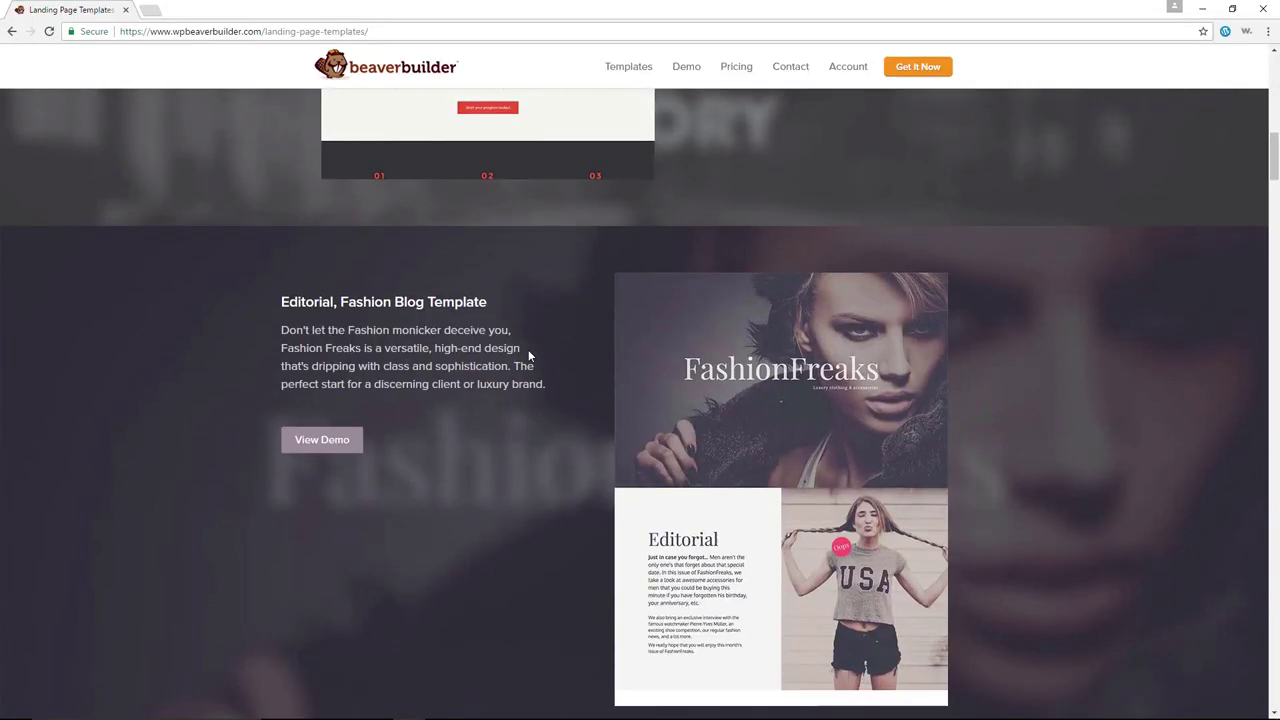
pyautogui.scroll(-2, 528, 357)
pyautogui.scroll(-4, 800, 450)
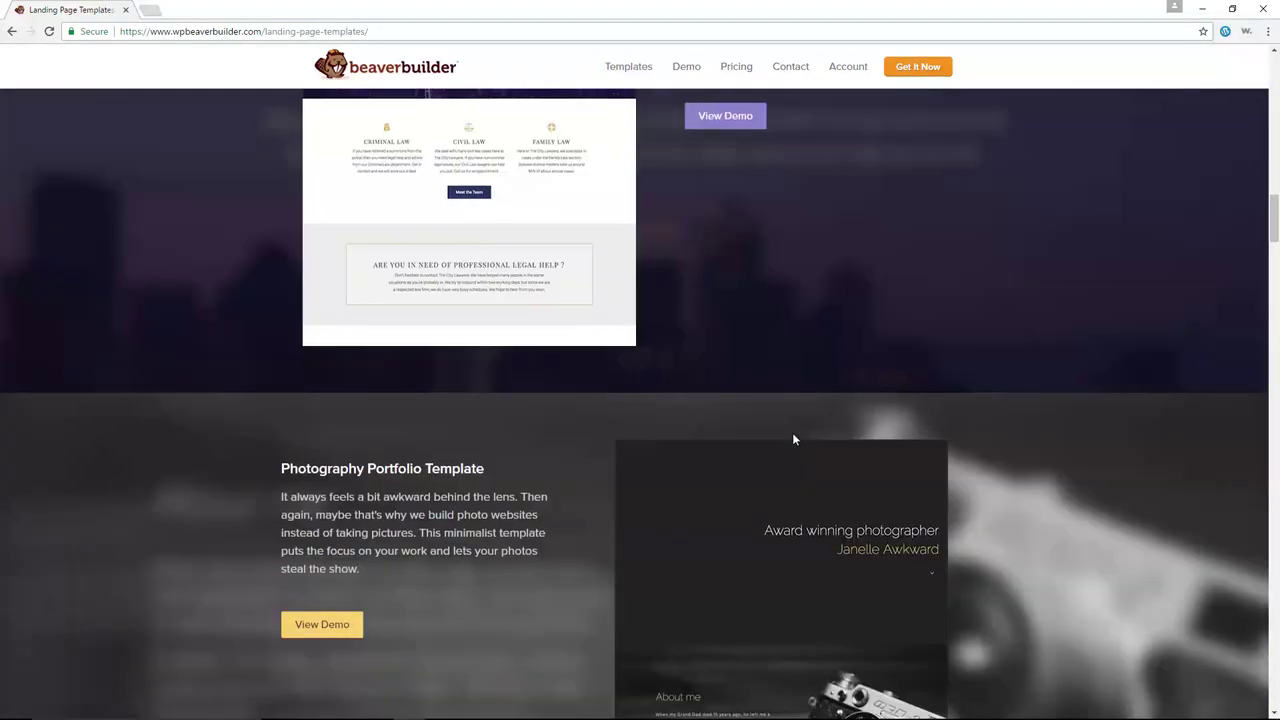
pyautogui.scroll(-2, 771, 409)
pyautogui.scroll(-3, 774, 410)
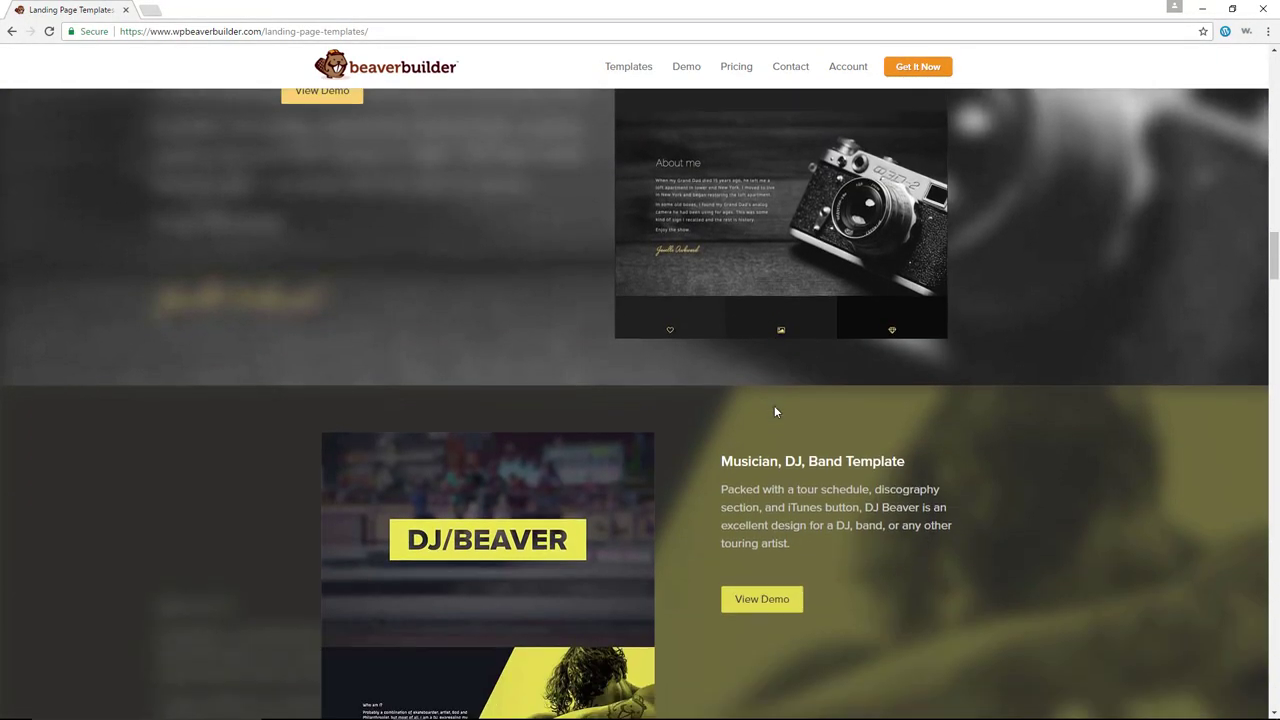
pyautogui.scroll(-5, 795, 383)
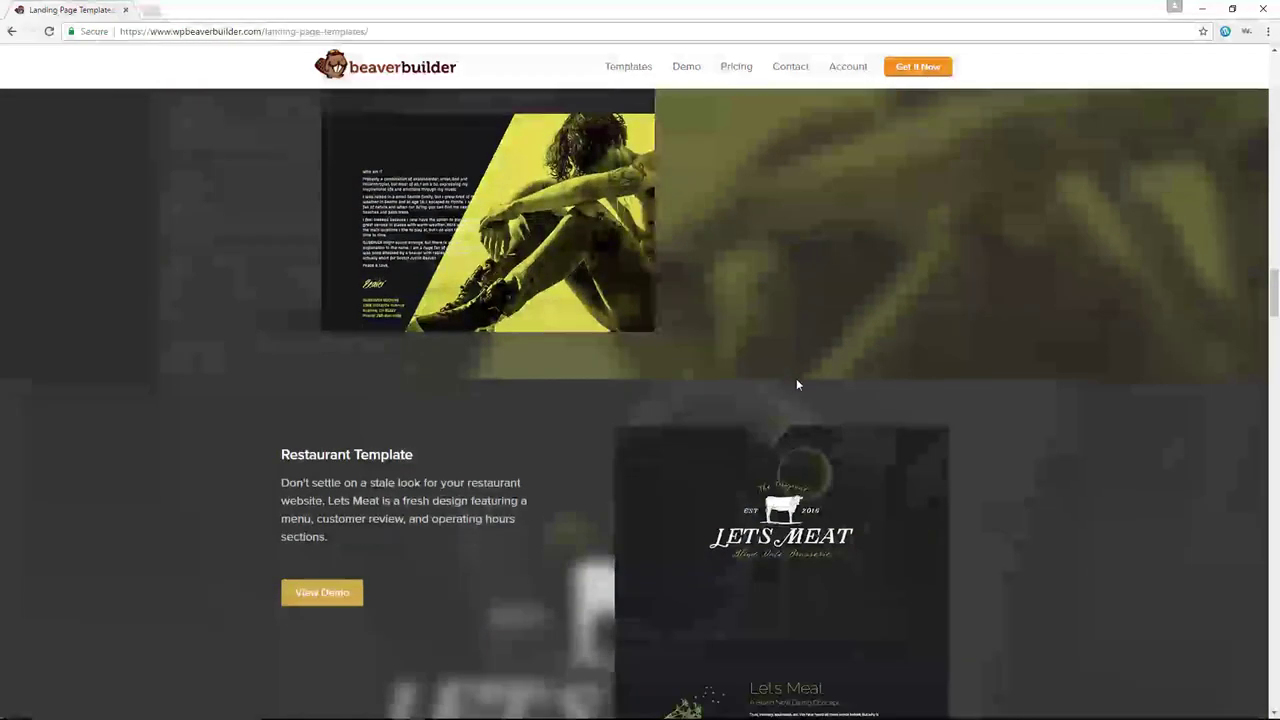
pyautogui.scroll(-6, 706, 408)
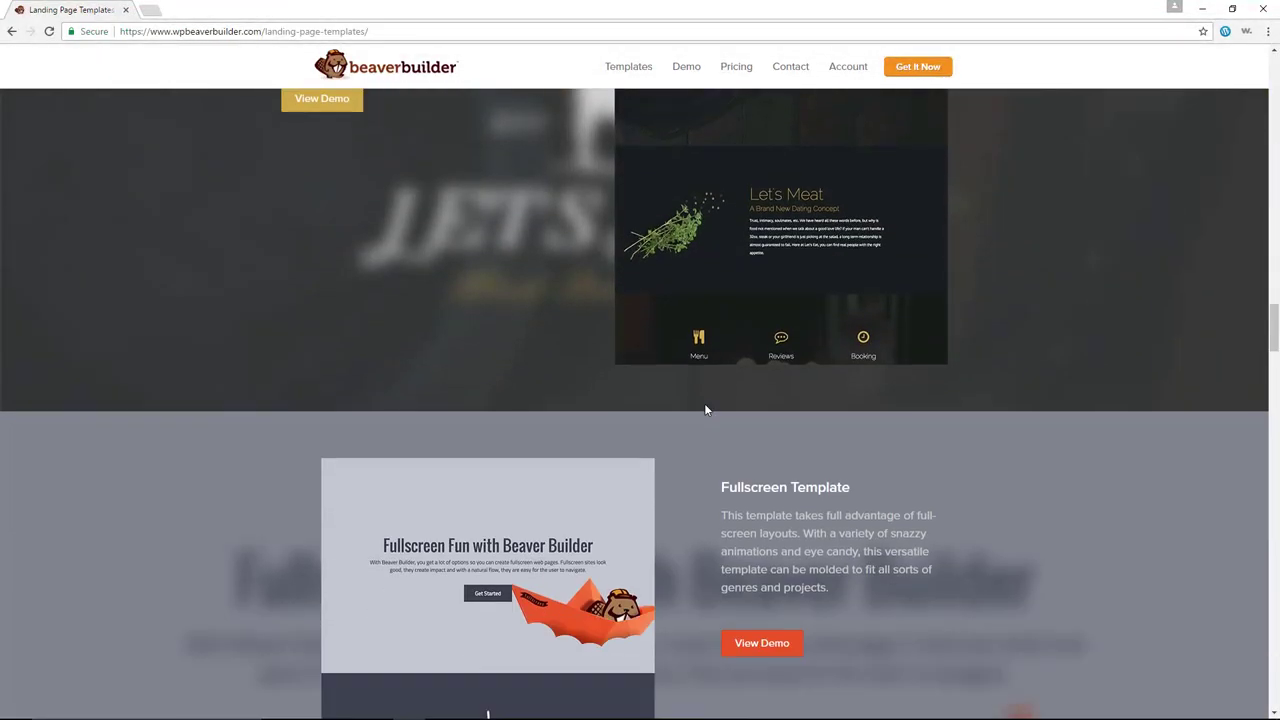
pyautogui.scroll(-4, 812, 455)
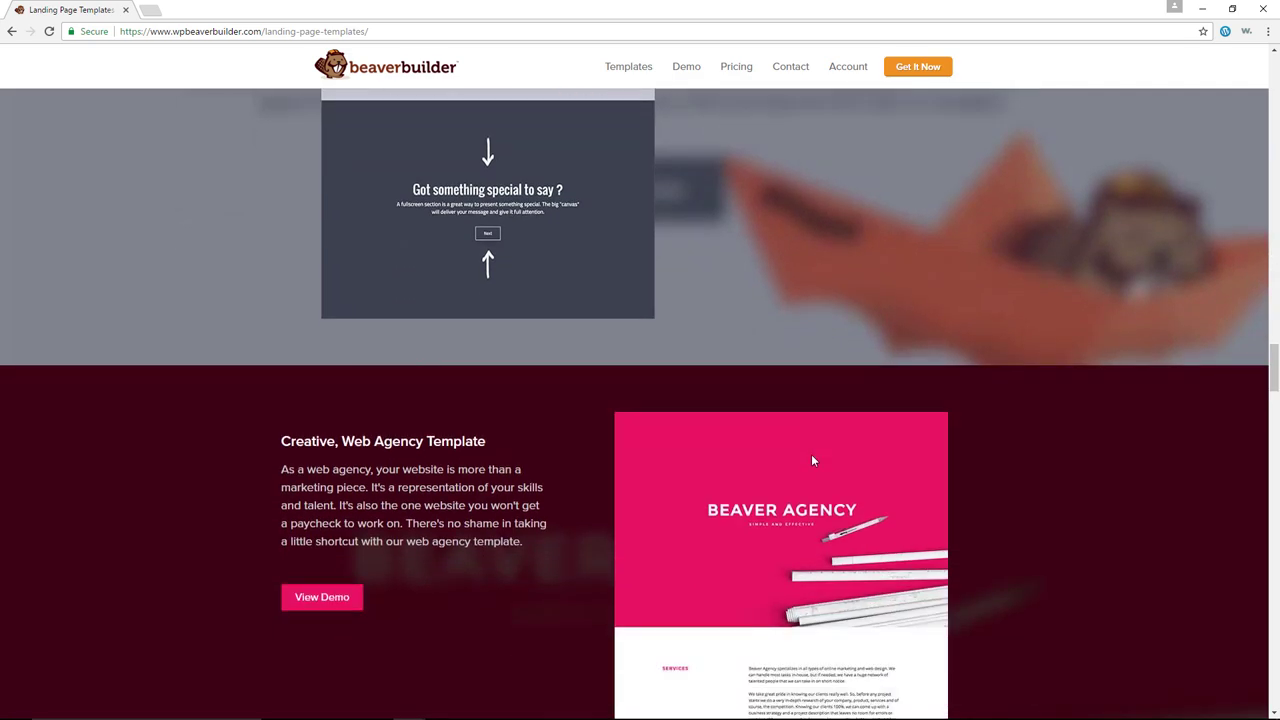
# Review the eBook Template in the landing page collection and open the demo of the Educational, University Template
pyautogui.scroll(-6, 812, 458)
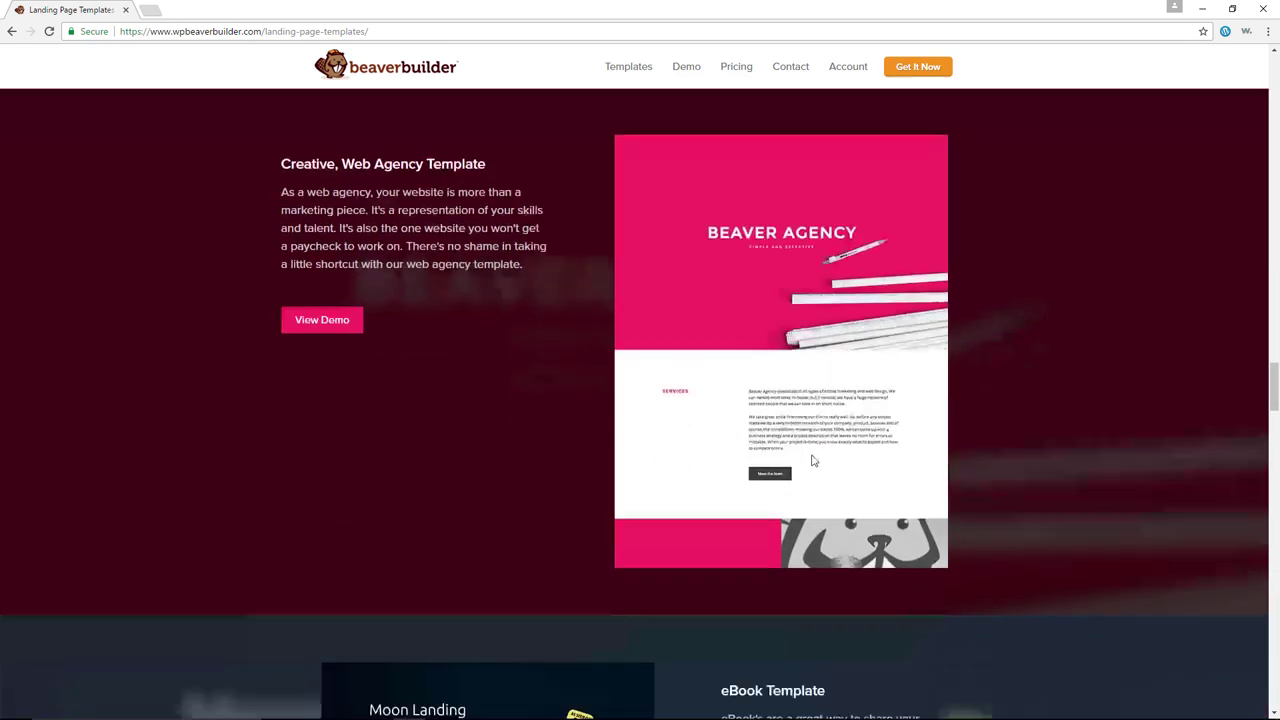
pyautogui.scroll(-1, 811, 458)
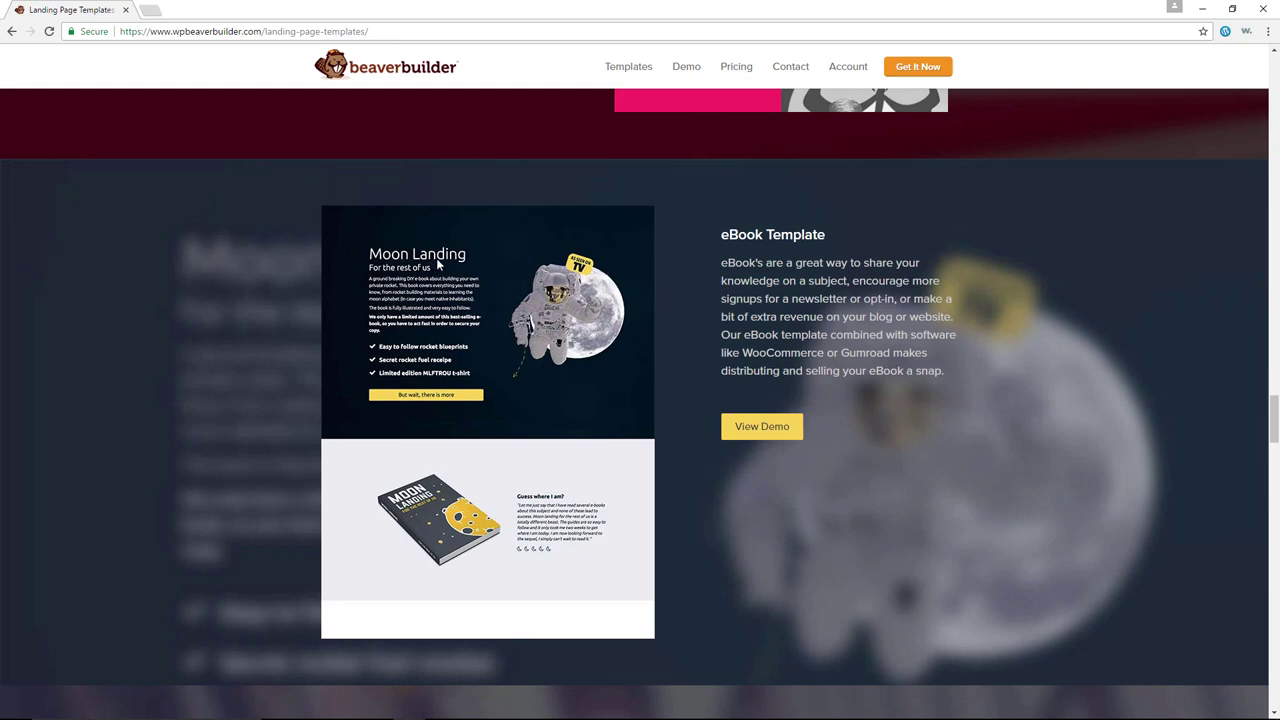
pyautogui.scroll(-4, 821, 371)
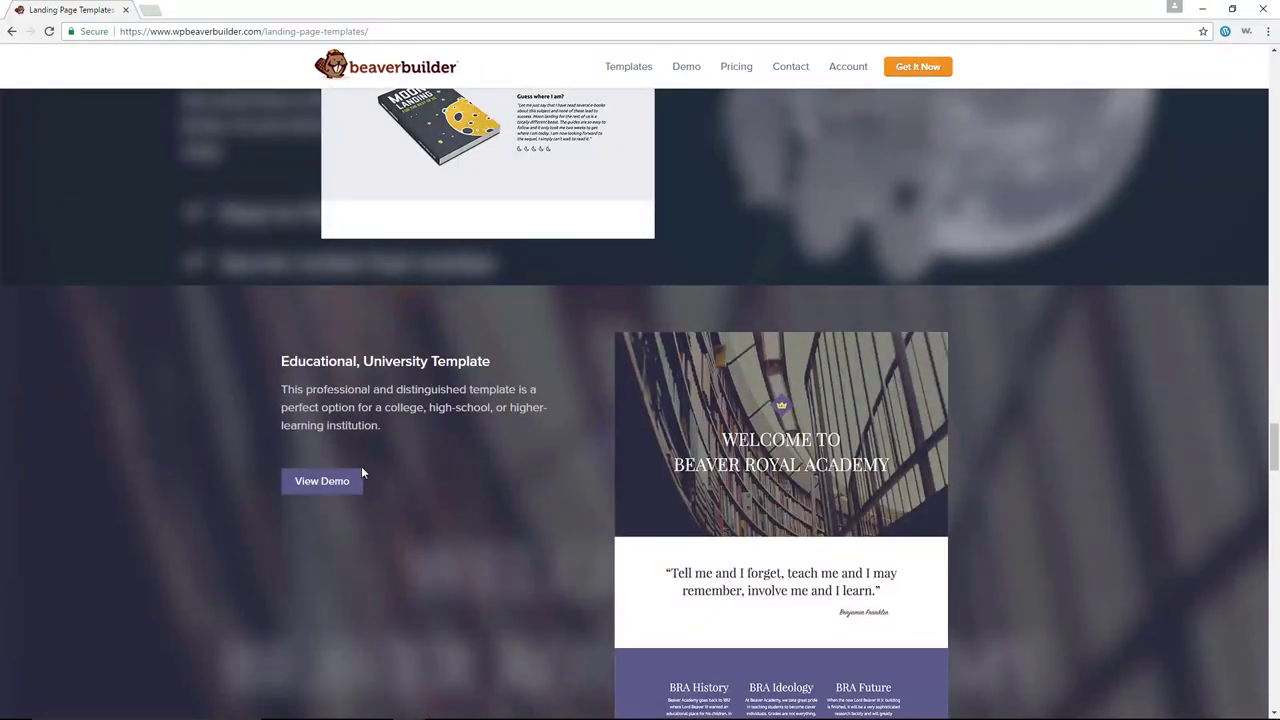
pyautogui.click(327, 486)
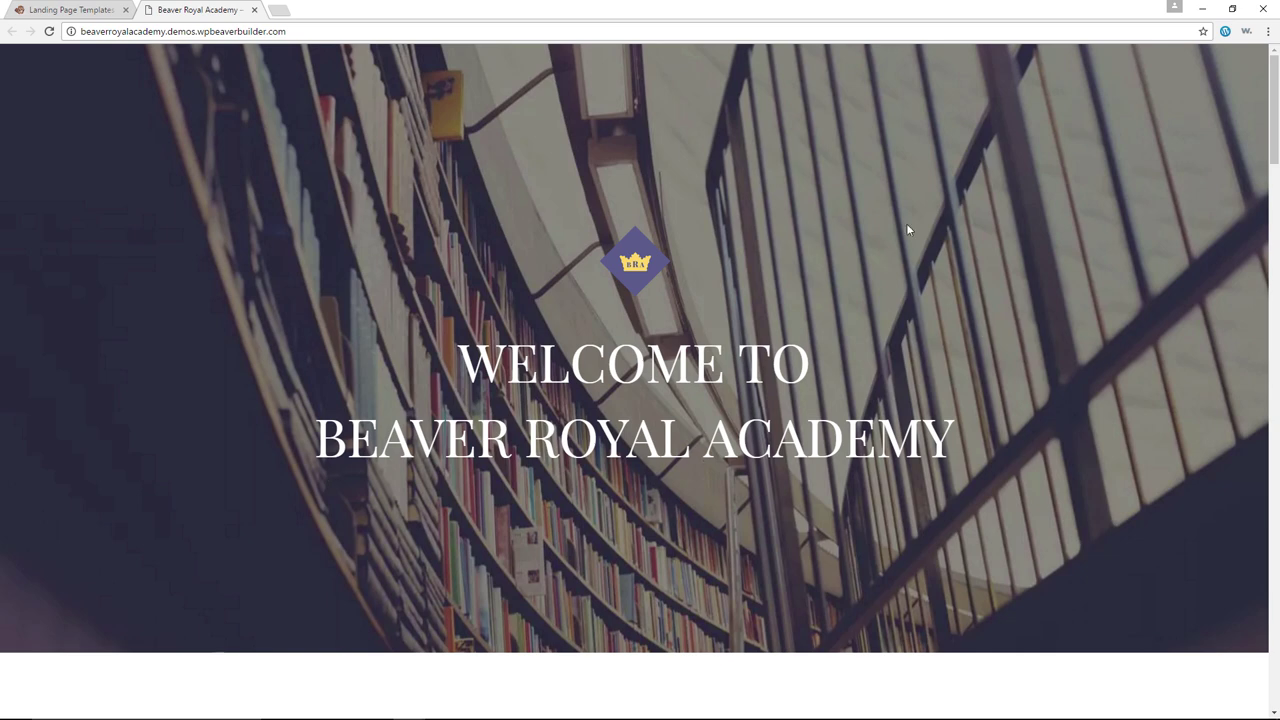
# Examine the Beaver Royal Academy demo from its welcome header through Life at Campus to BRA In Numbers, and close the demo
pyautogui.scroll(-6, 1026, 232)
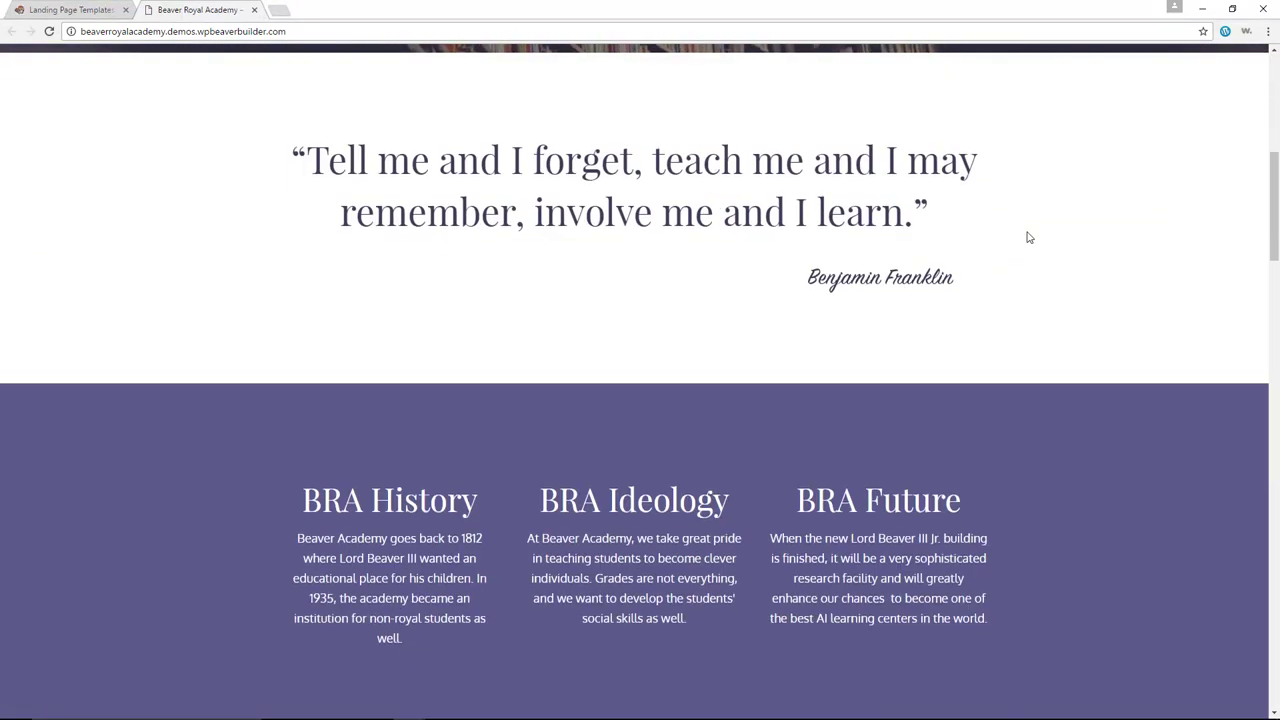
pyautogui.scroll(2, 927, 439)
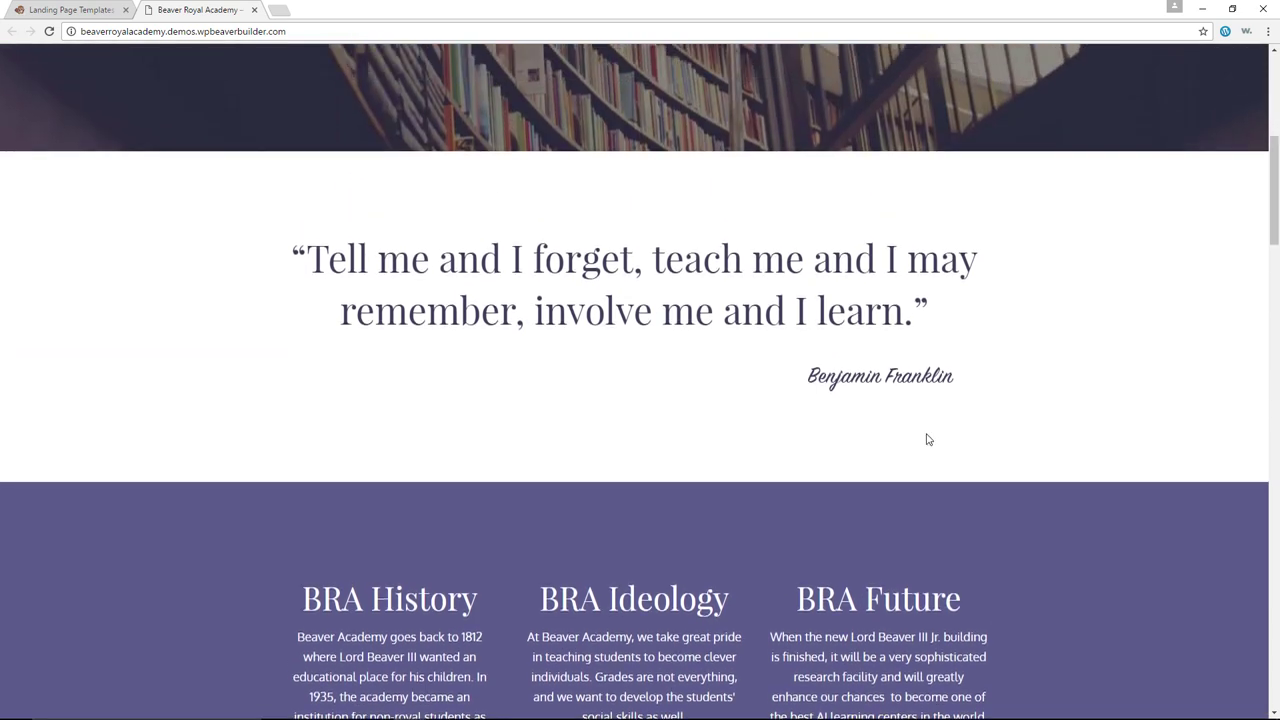
pyautogui.scroll(3, 927, 439)
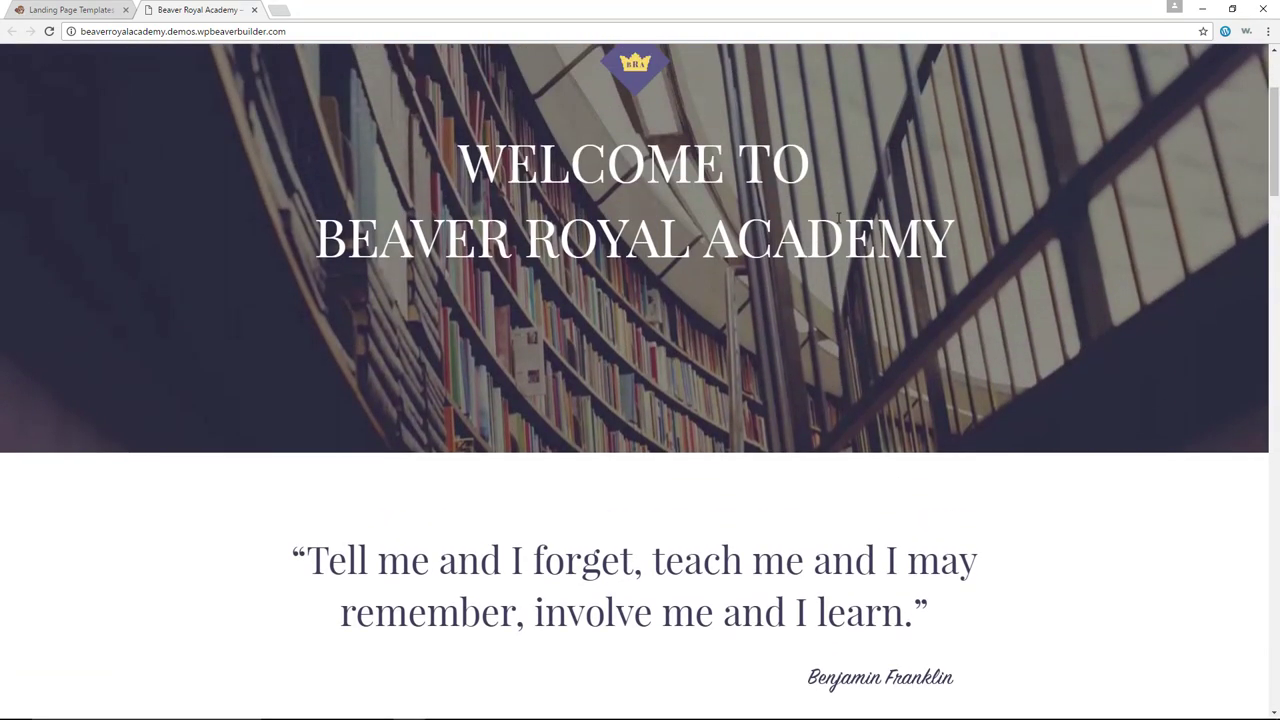
pyautogui.scroll(2, 838, 218)
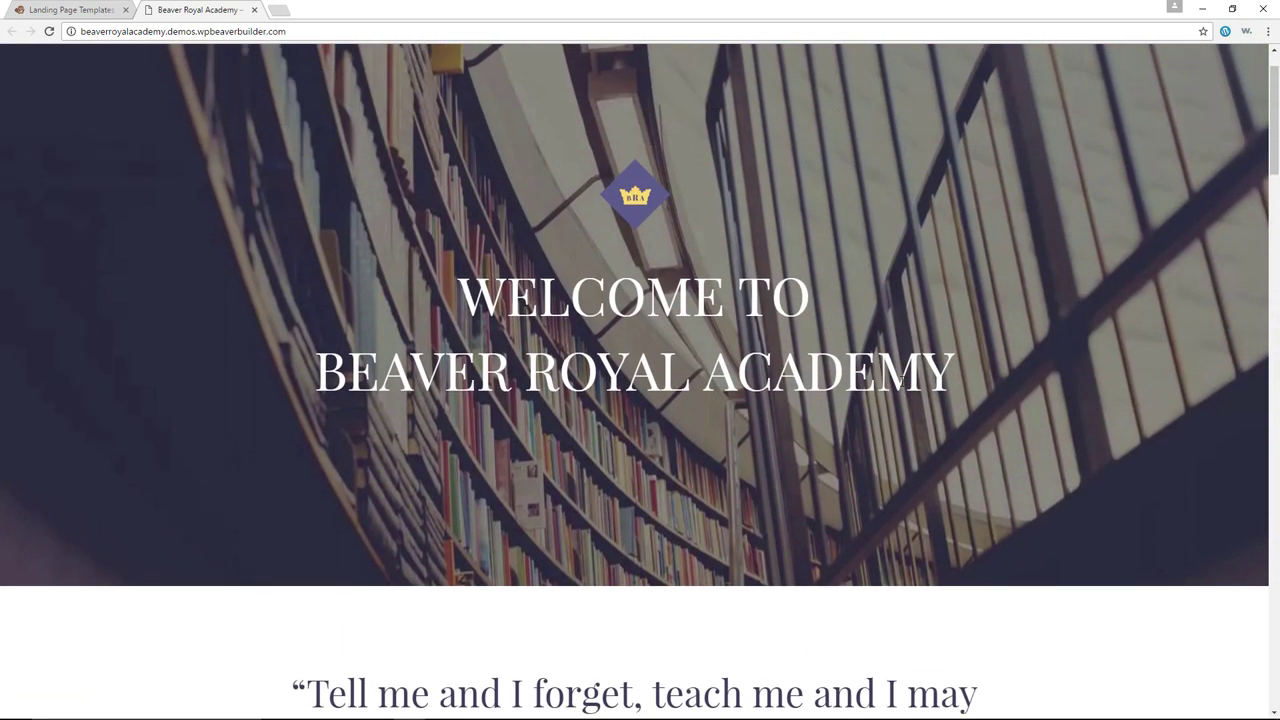
pyautogui.scroll(-14, 910, 385)
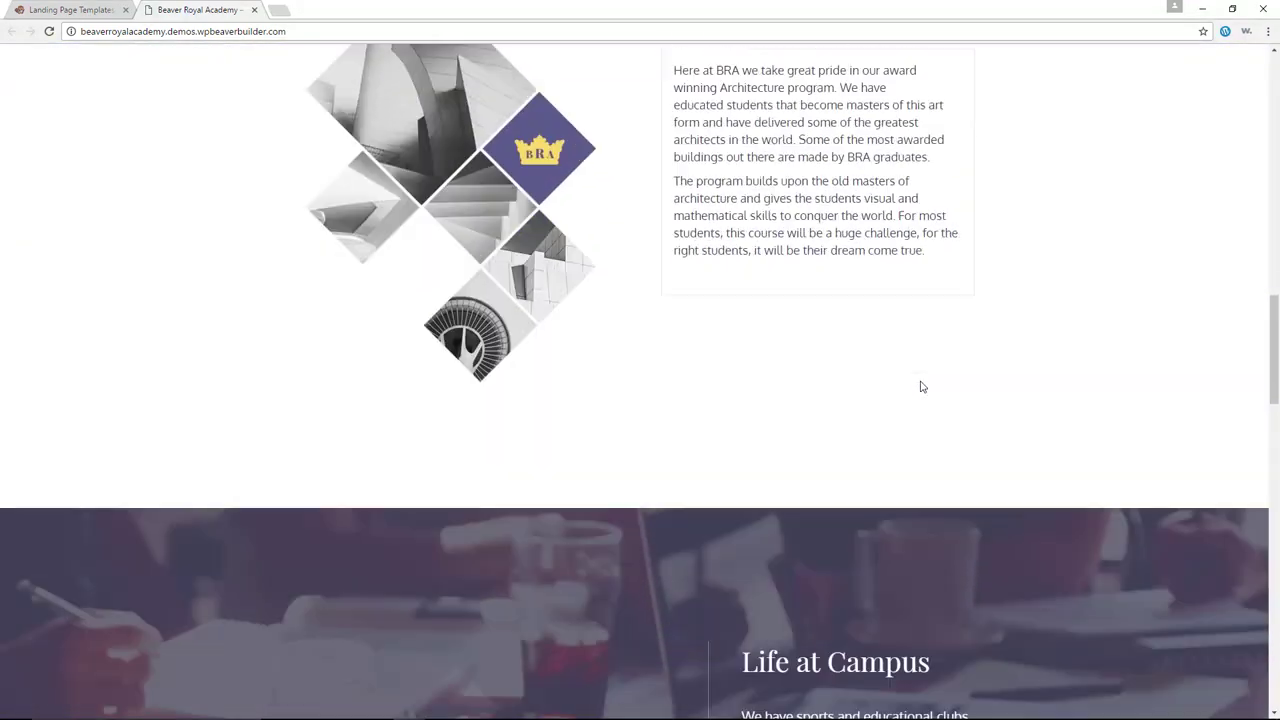
pyautogui.scroll(-4, 920, 383)
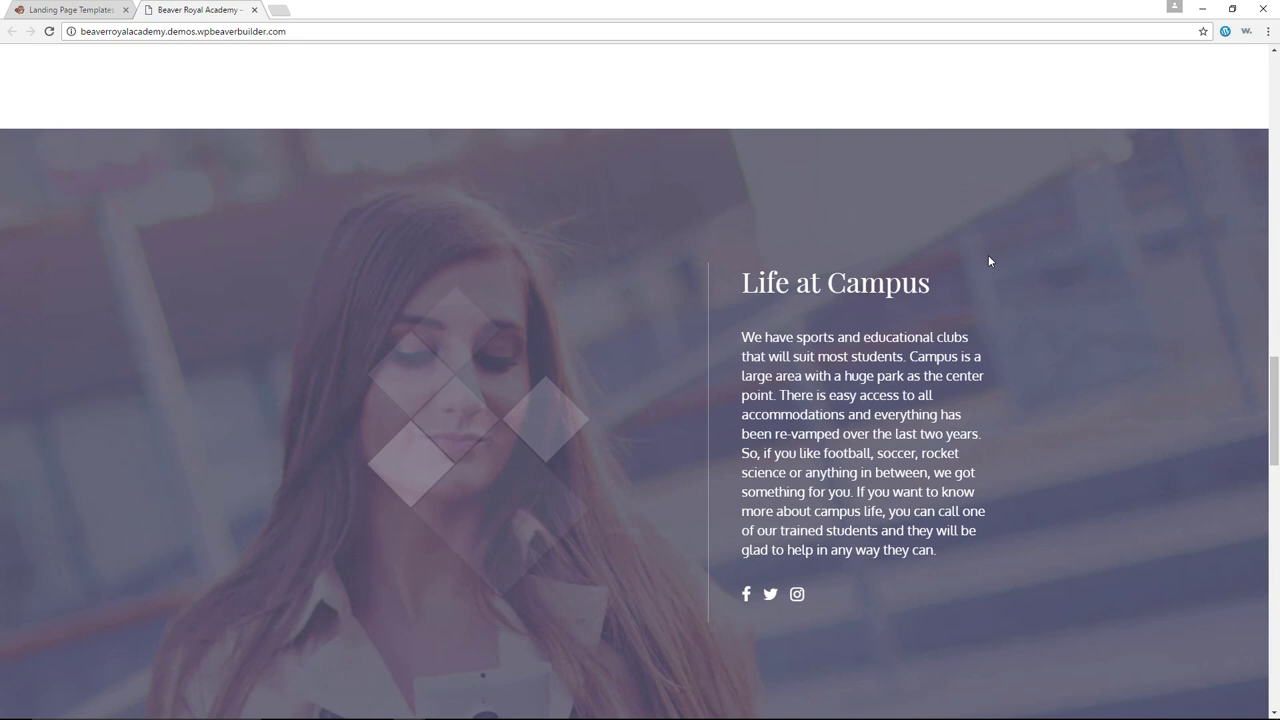
pyautogui.scroll(-1, 988, 258)
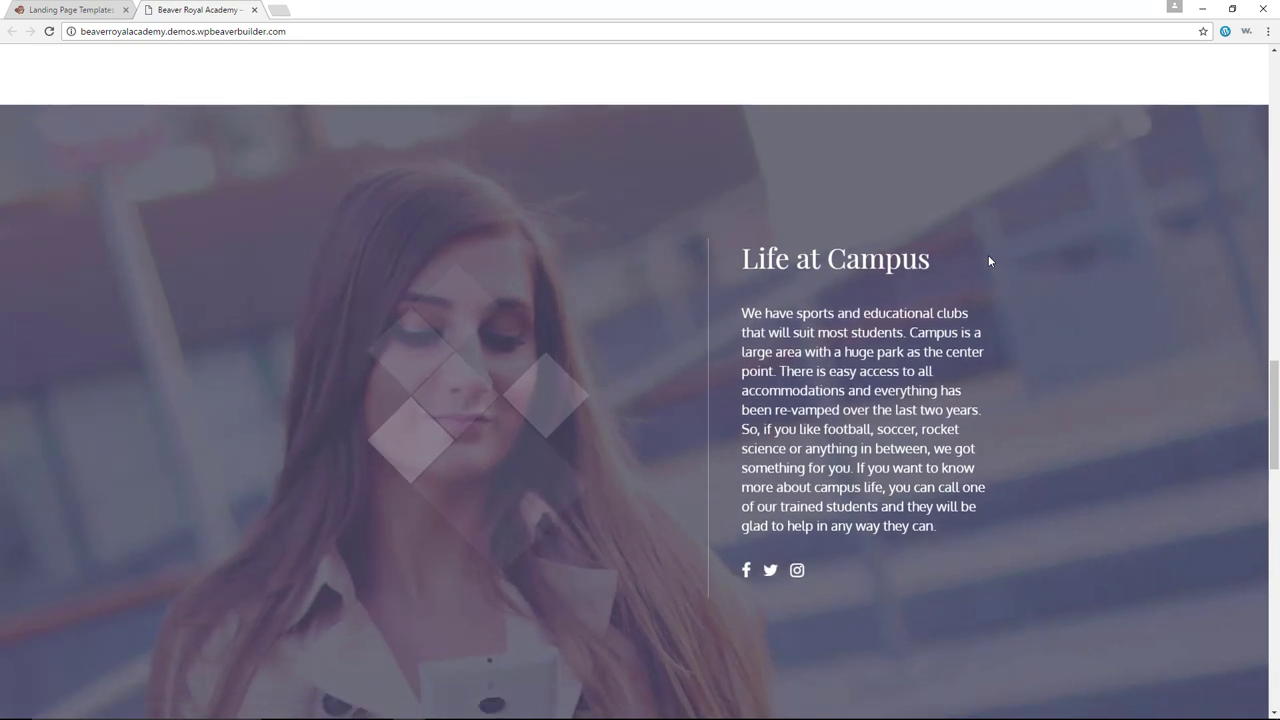
pyautogui.scroll(-1, 989, 261)
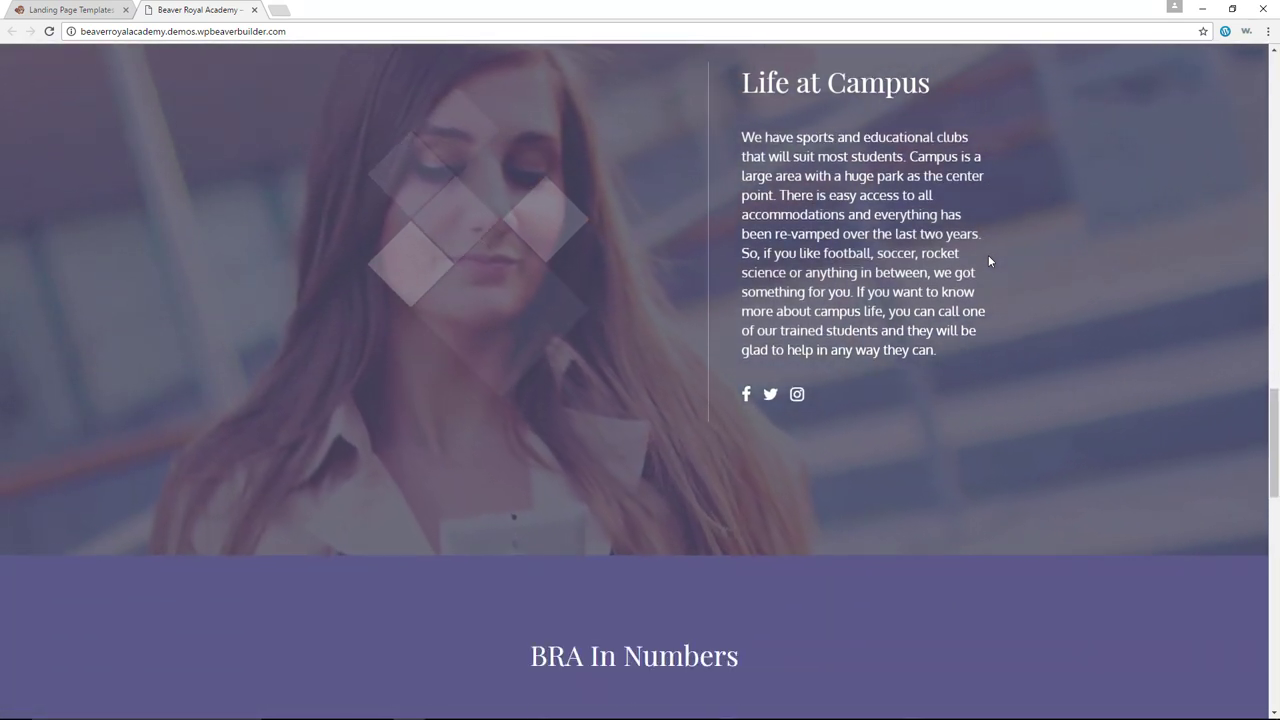
pyautogui.scroll(-3, 989, 261)
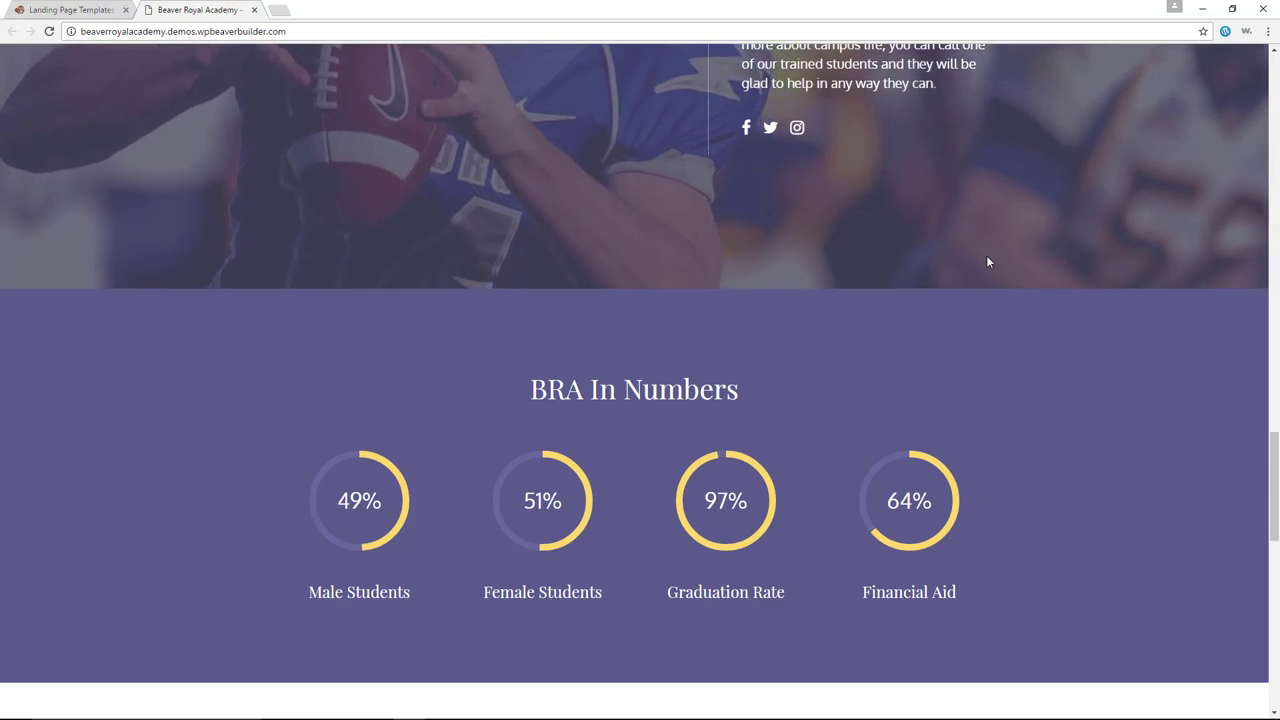
pyautogui.scroll(5, 977, 266)
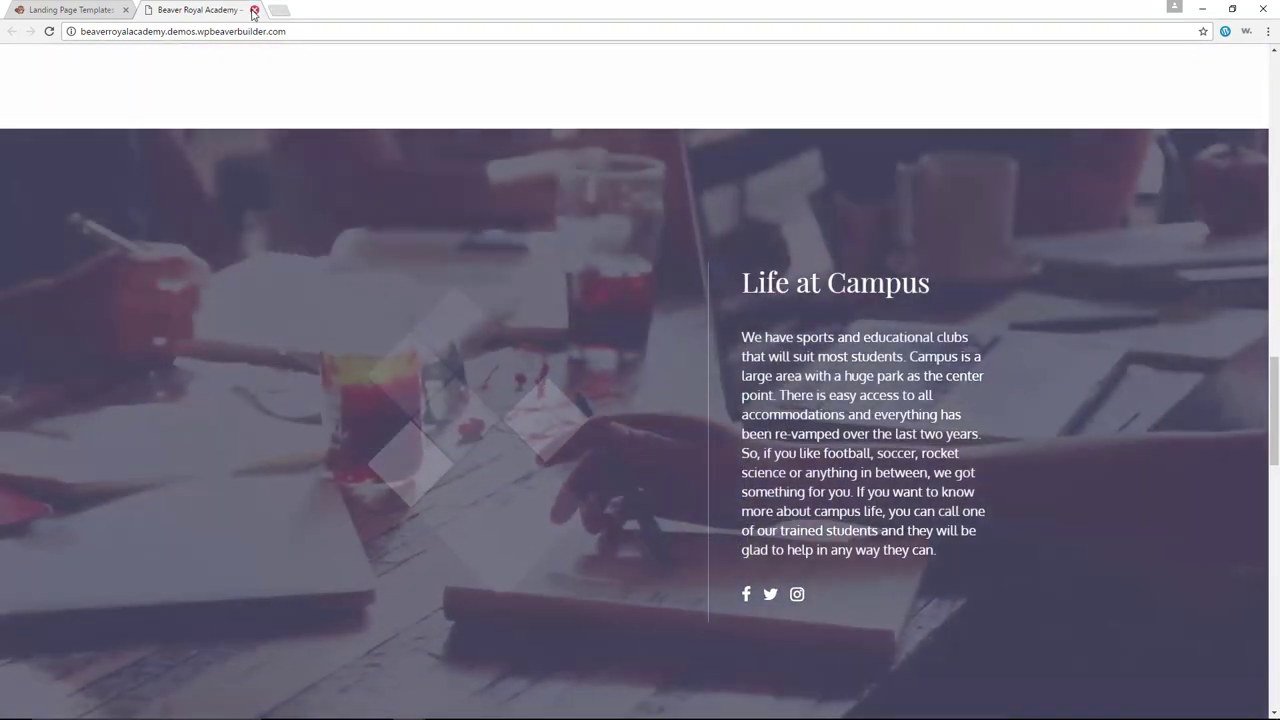
pyautogui.click(254, 10)
# Look through the Automotive and Mobile App landing page templates, and return to the start of the collection
pyautogui.scroll(-1, 968, 425)
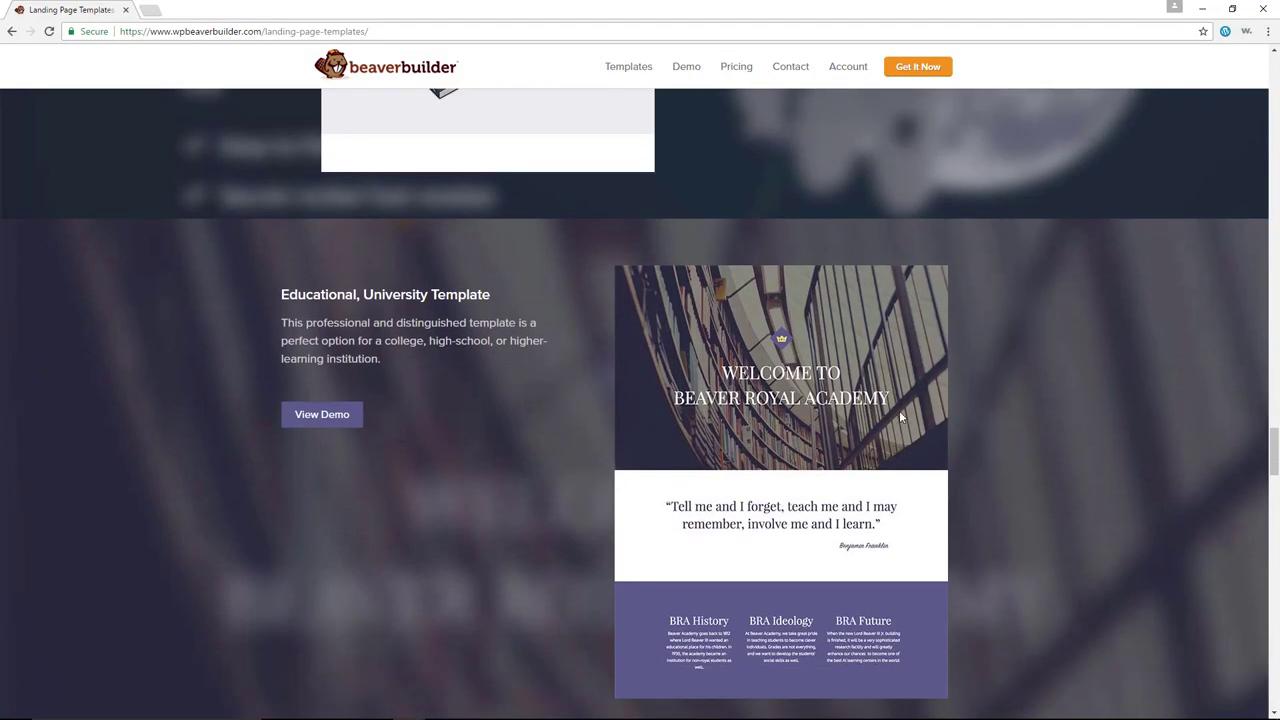
pyautogui.scroll(-5, 903, 414)
pyautogui.scroll(-1, 903, 414)
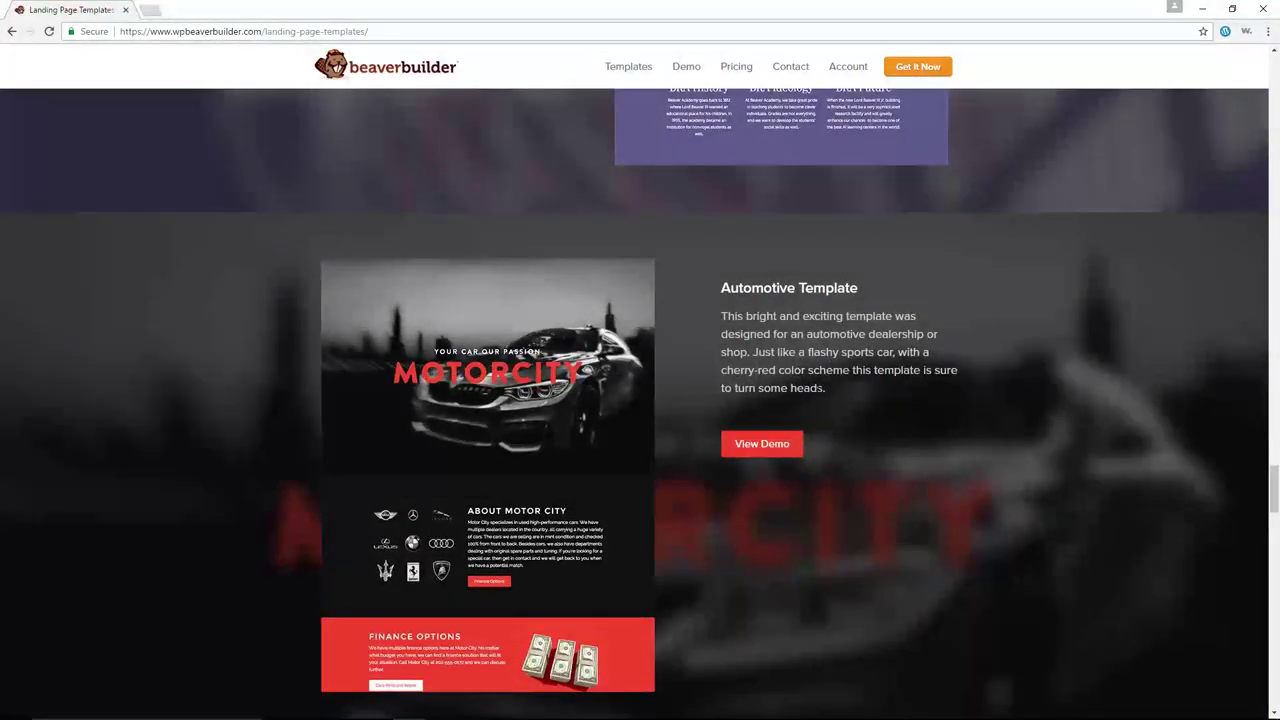
pyautogui.scroll(-4, 821, 388)
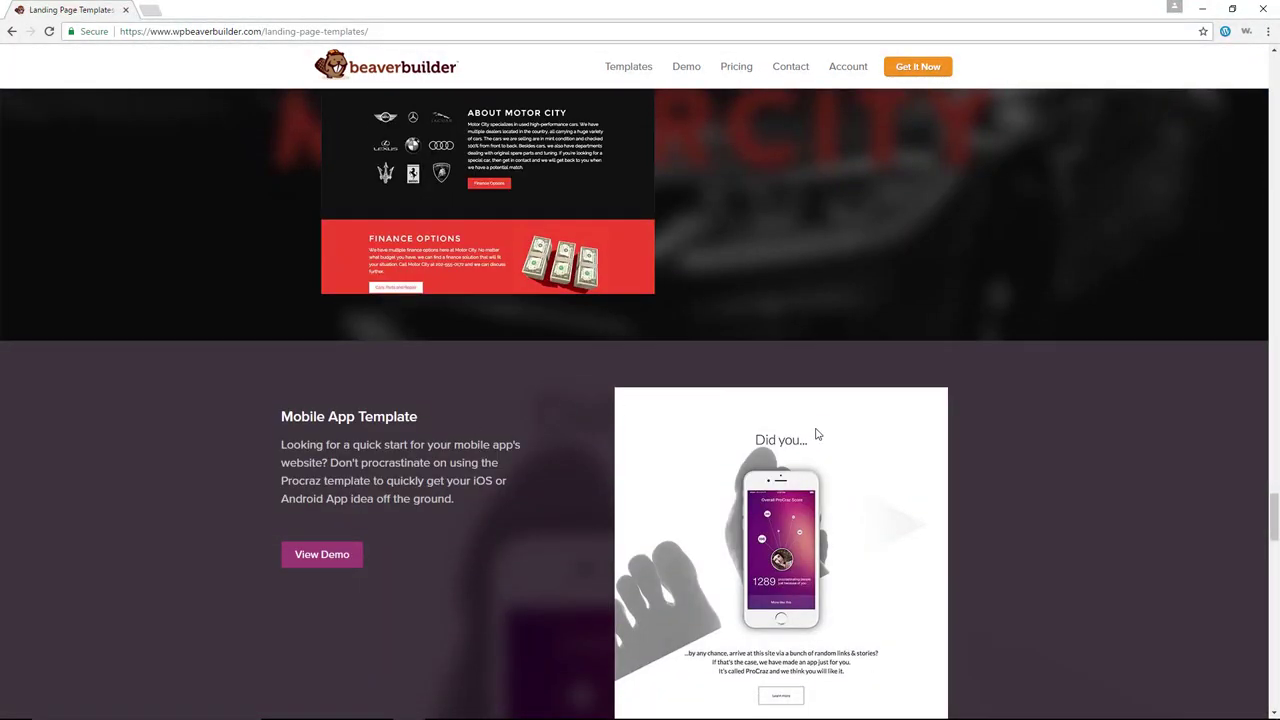
pyautogui.scroll(10, 815, 434)
pyautogui.scroll(15, 815, 434)
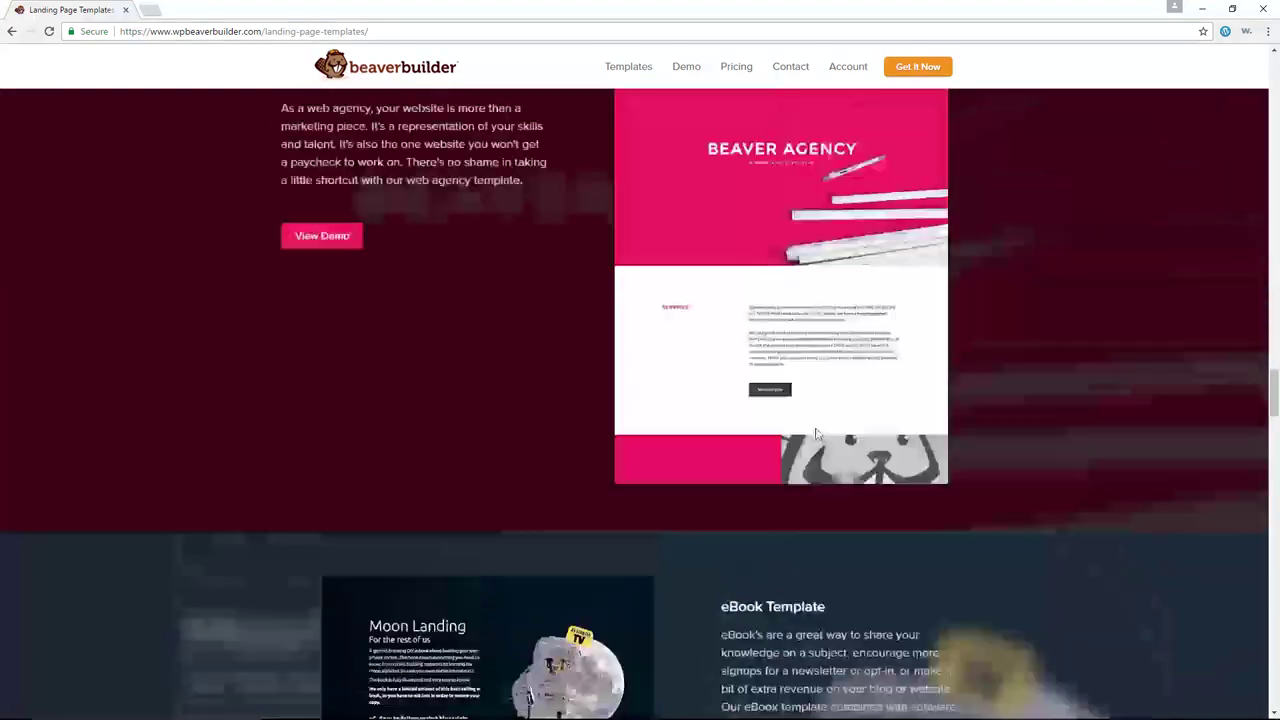
pyautogui.scroll(20, 816, 429)
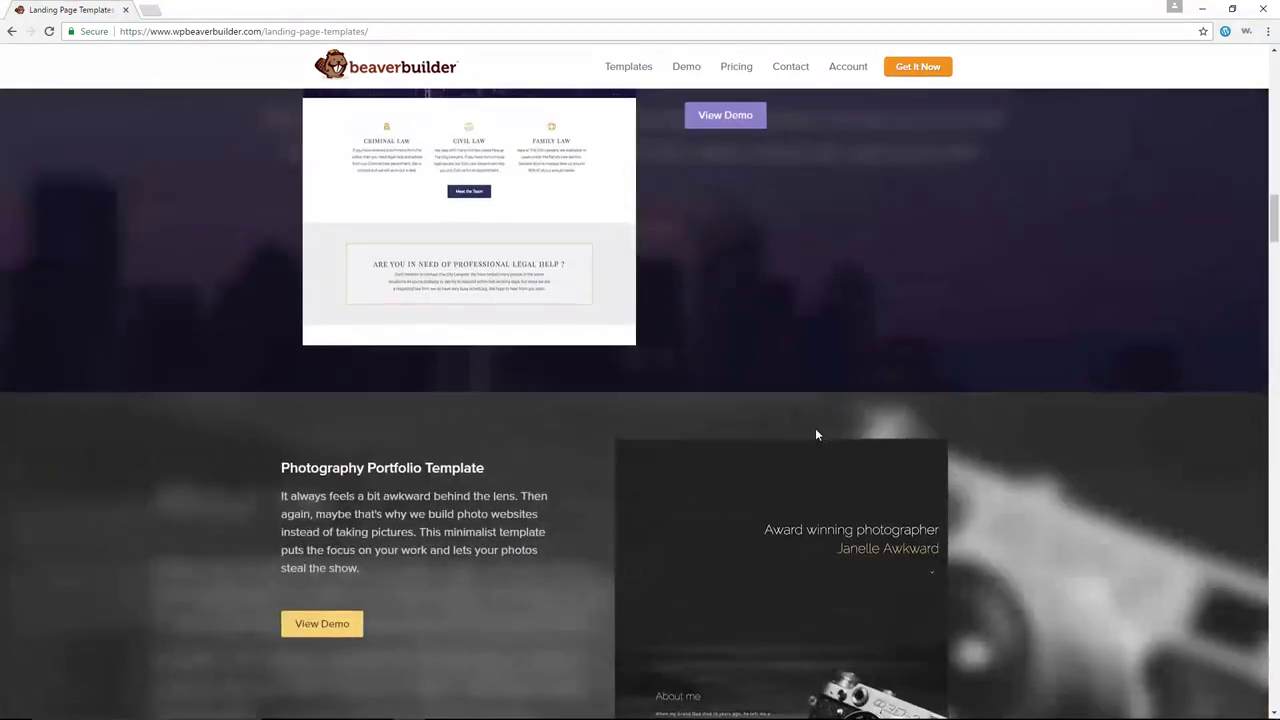
pyautogui.scroll(3, 816, 429)
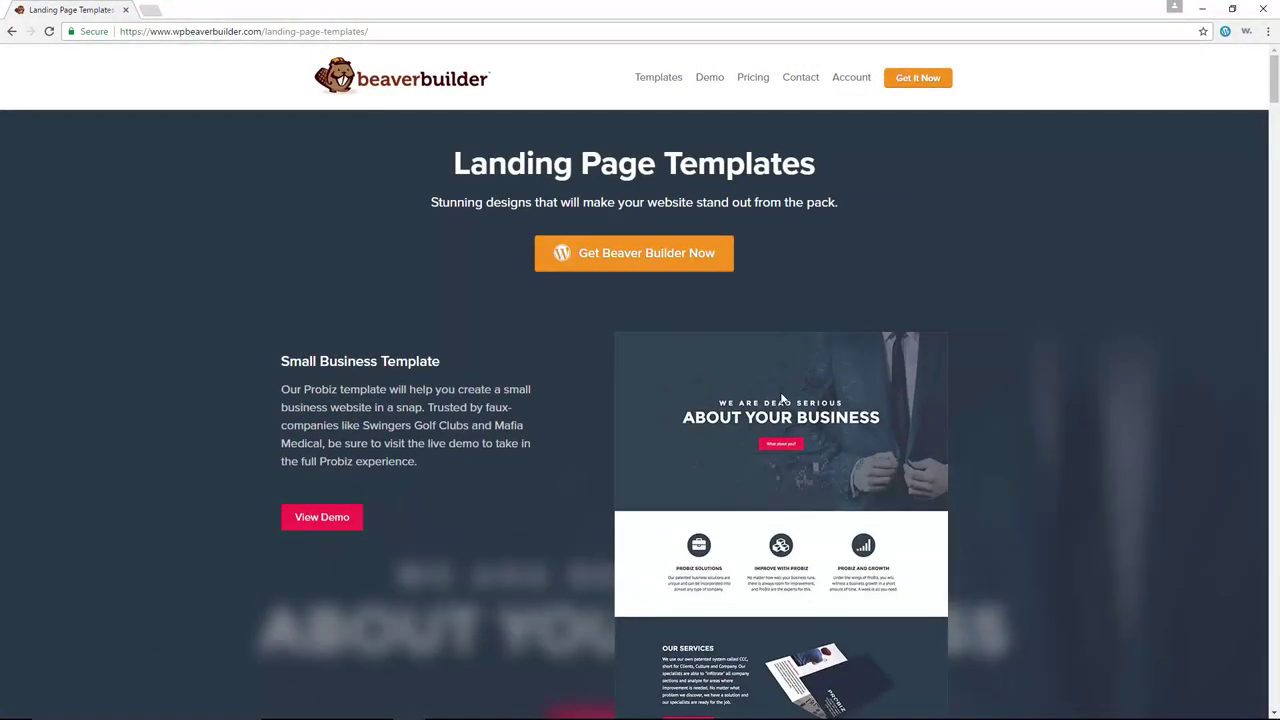
# Go back to the WordPress templates page and open the full collection of content page templates
pyautogui.click(12, 31)
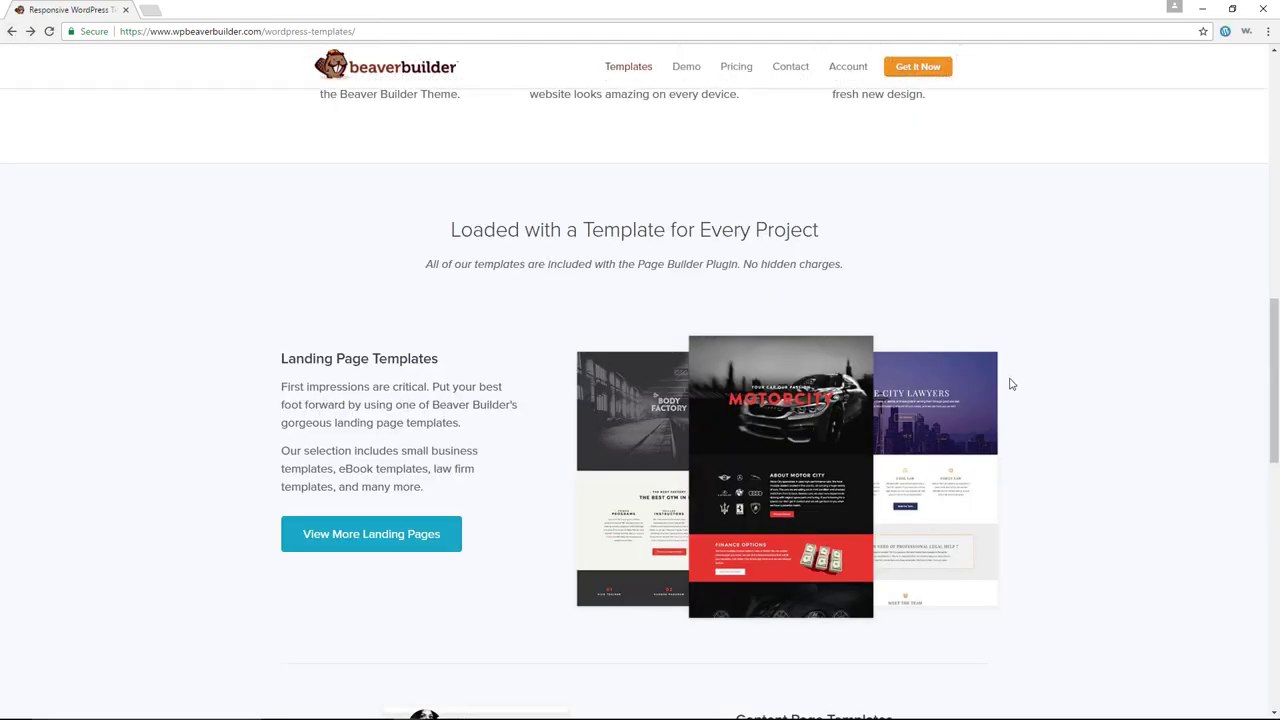
pyautogui.scroll(-5, 1008, 382)
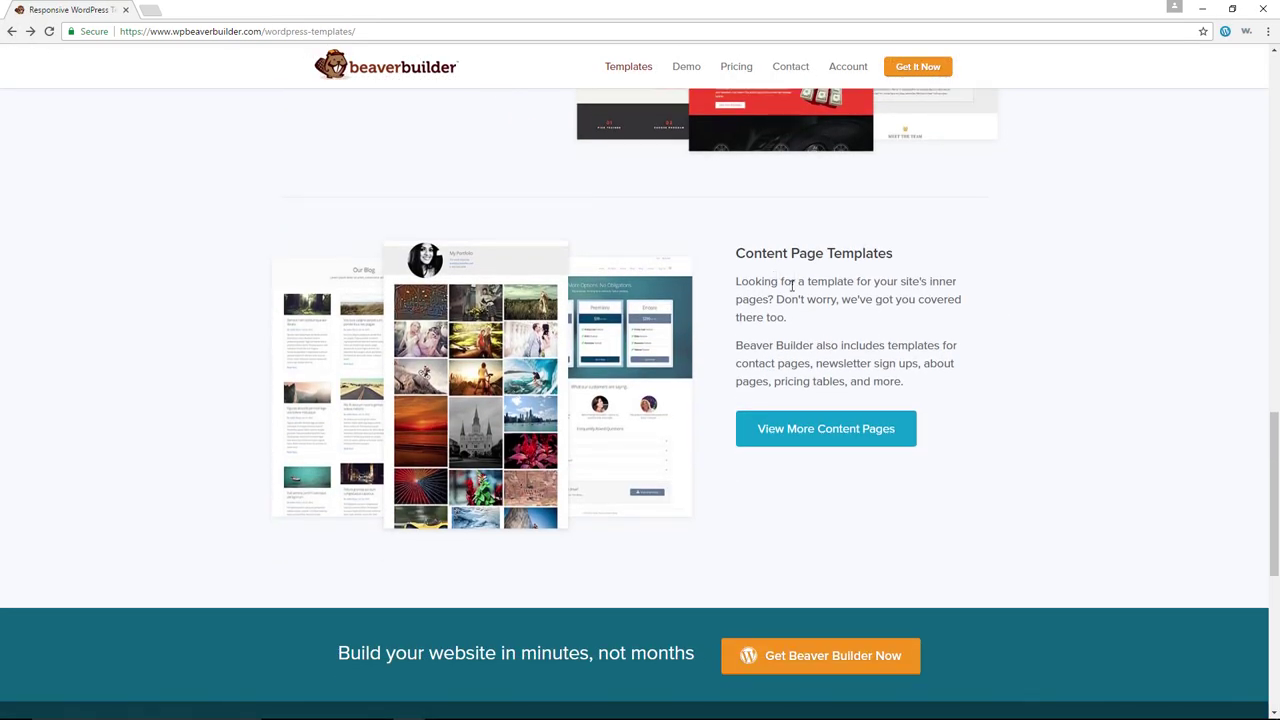
pyautogui.click(803, 434)
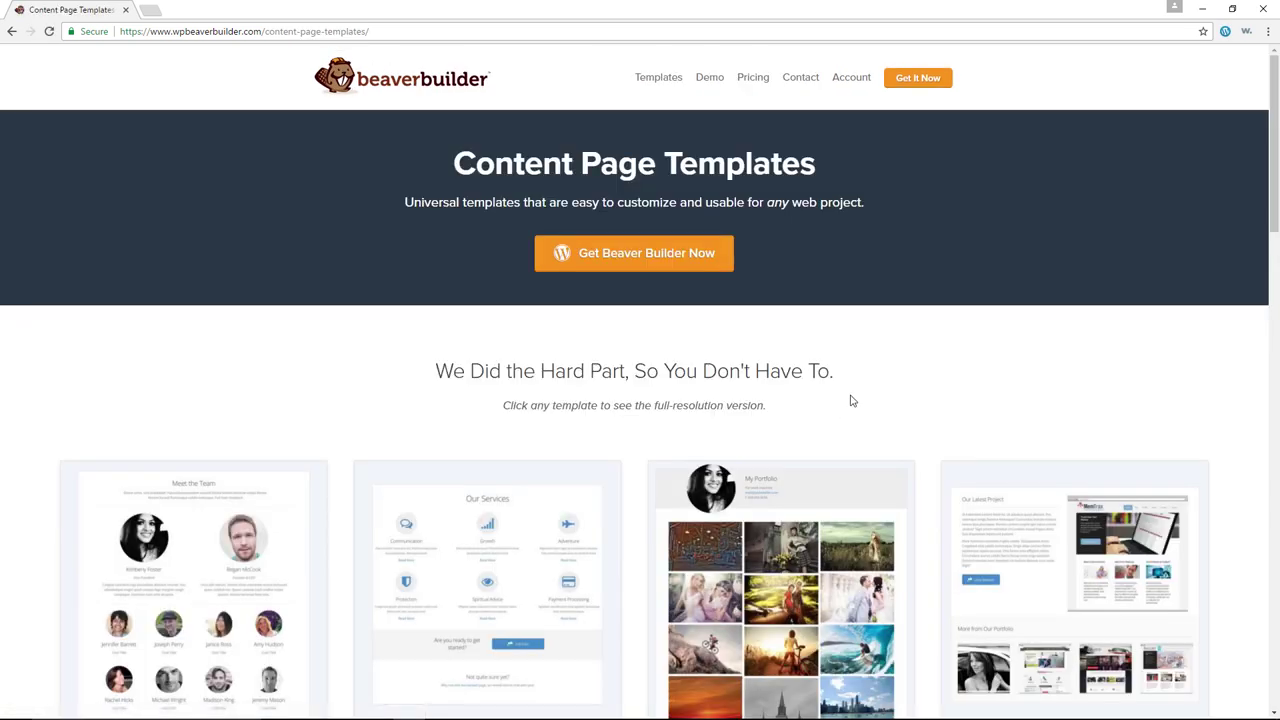
# Look through the content page templates from Team Page and Services Page to FAQs and Pricing Page
pyautogui.scroll(-3, 851, 400)
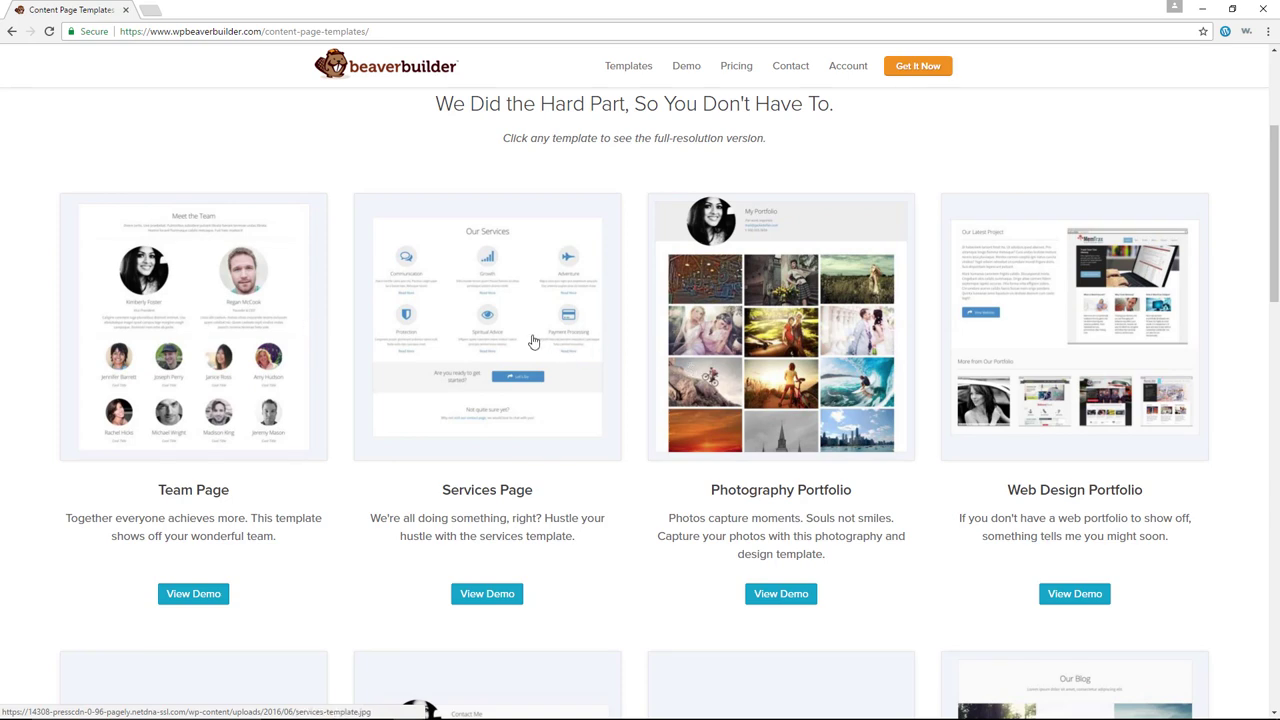
pyautogui.scroll(-4, 814, 367)
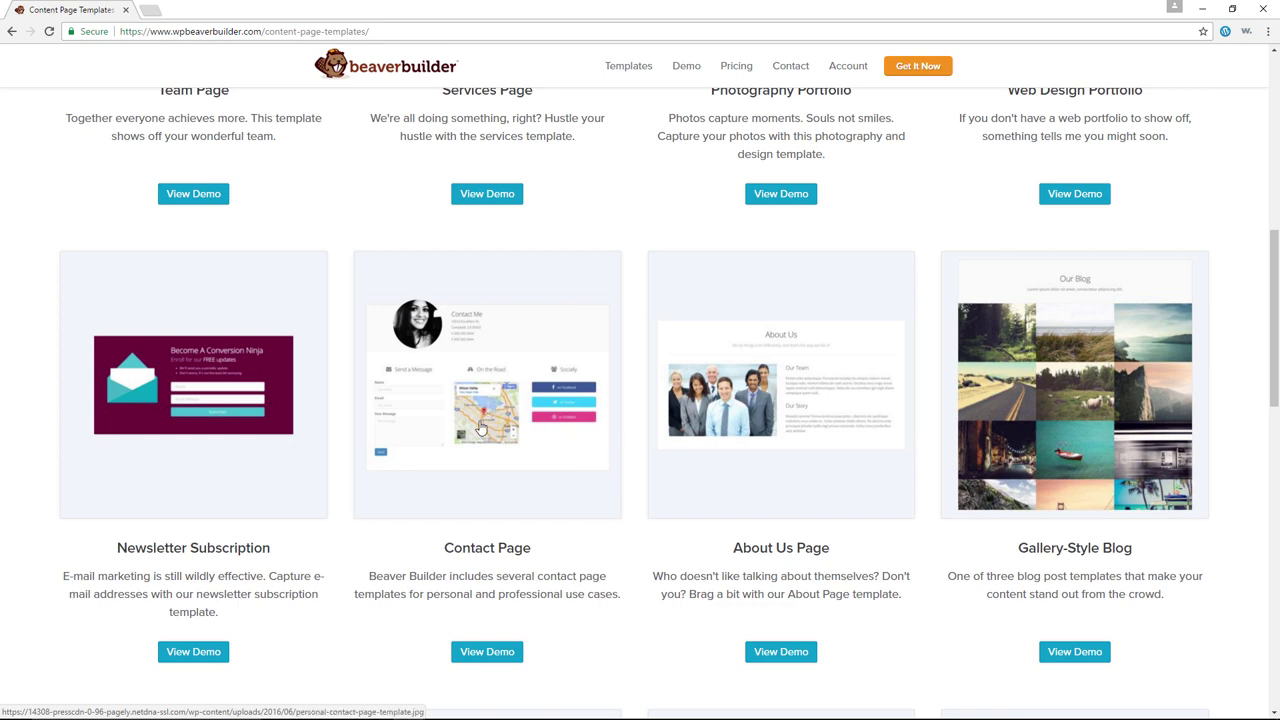
pyautogui.scroll(-2, 1069, 266)
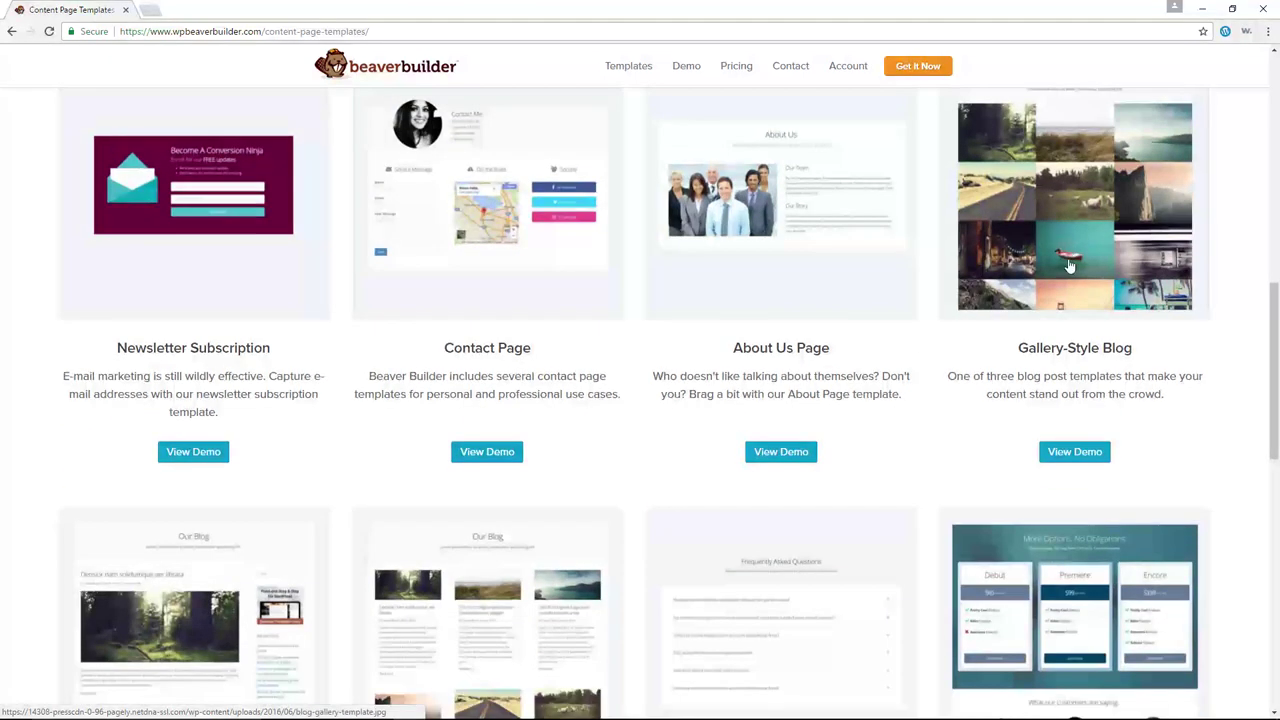
pyautogui.scroll(-3, 1069, 266)
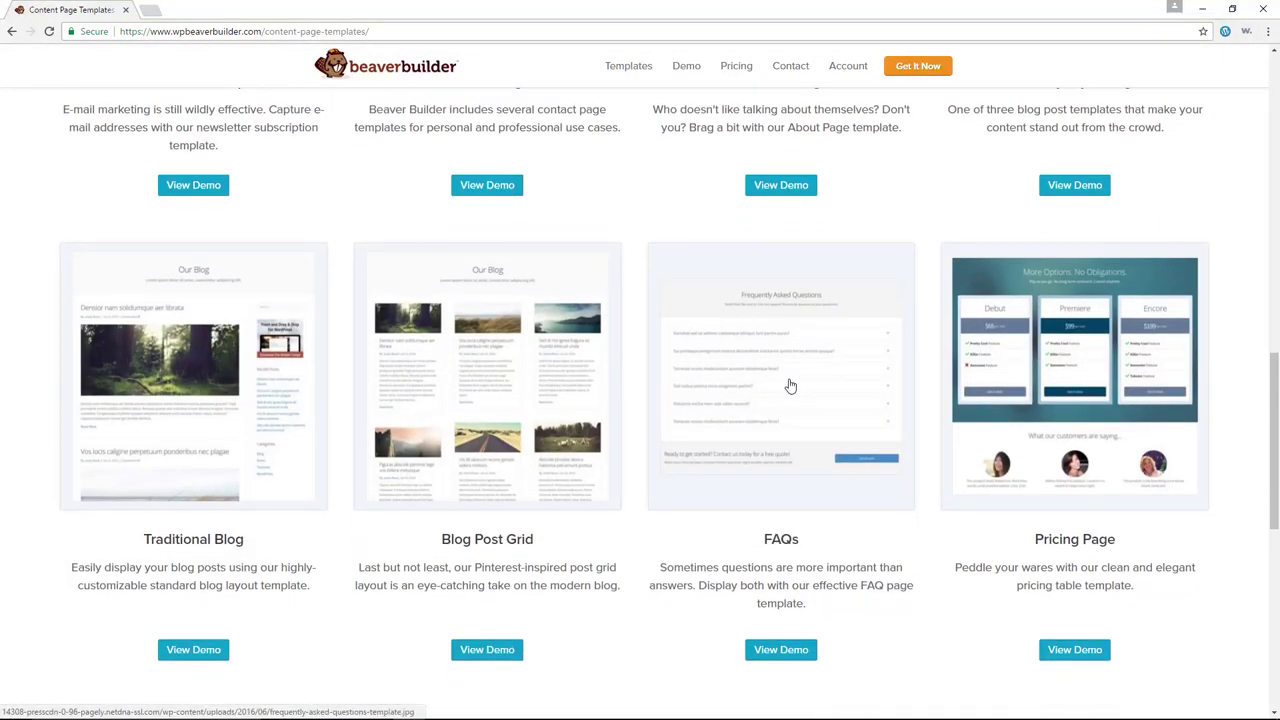
pyautogui.scroll(-3, 789, 385)
pyautogui.scroll(10, 680, 363)
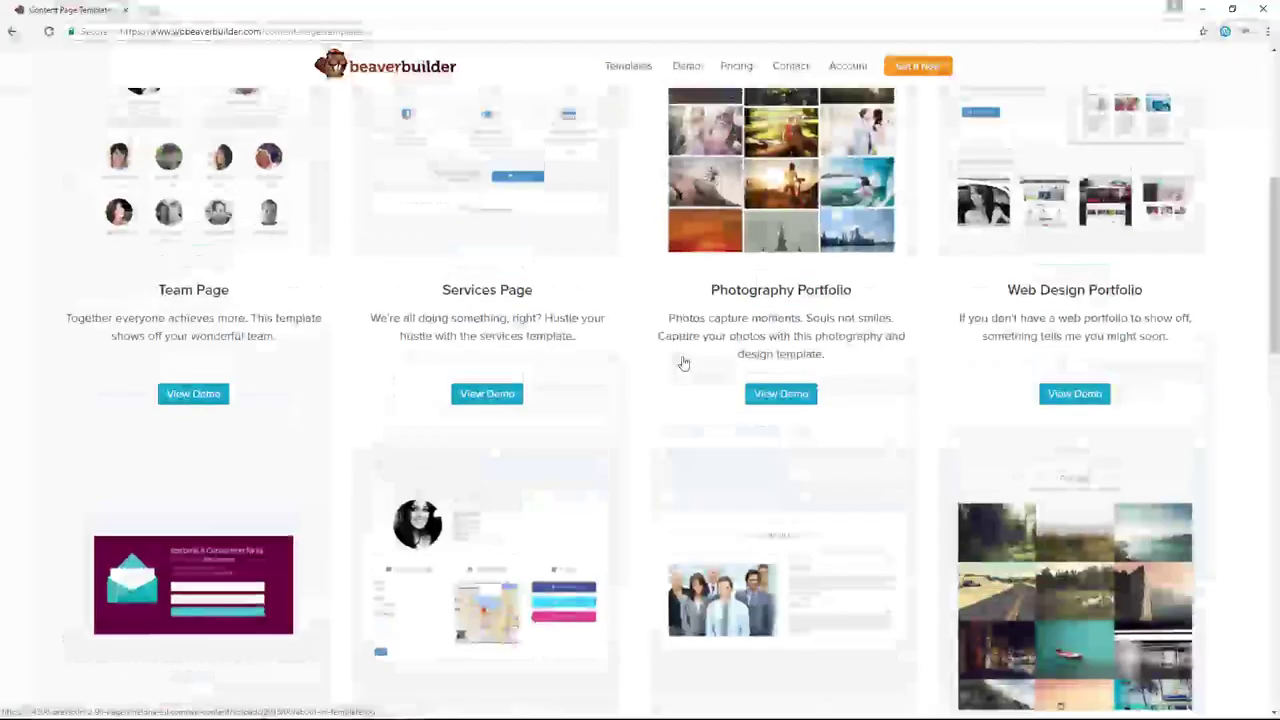
pyautogui.scroll(3, 683, 363)
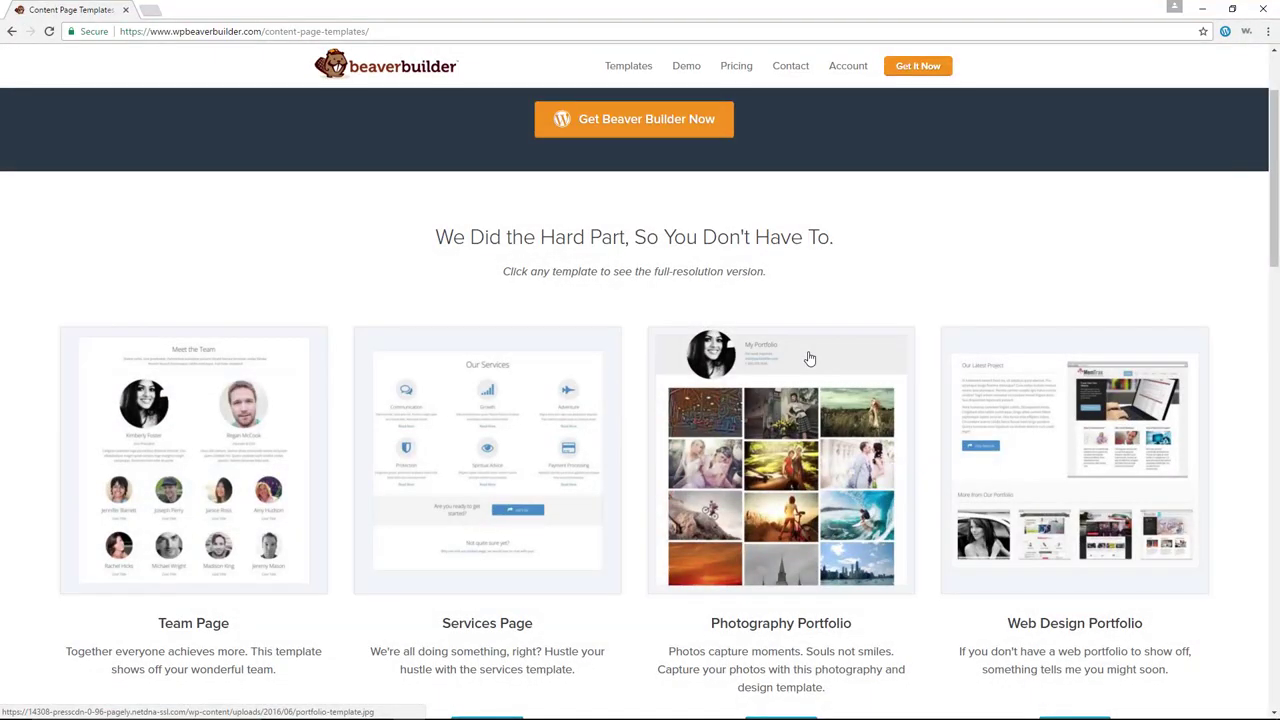
# View the Team Page template in full resolution and close the preview
pyautogui.click(176, 441)
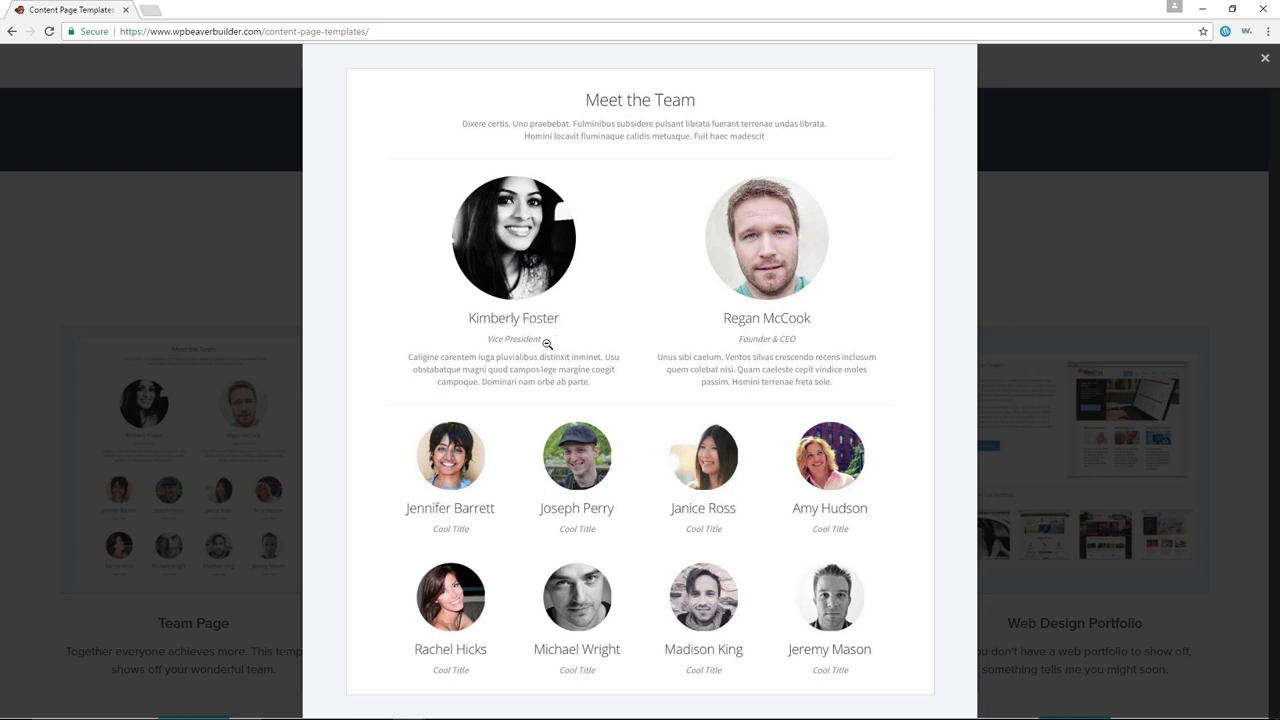
pyautogui.click(1264, 64)
pyautogui.scroll(2, 745, 270)
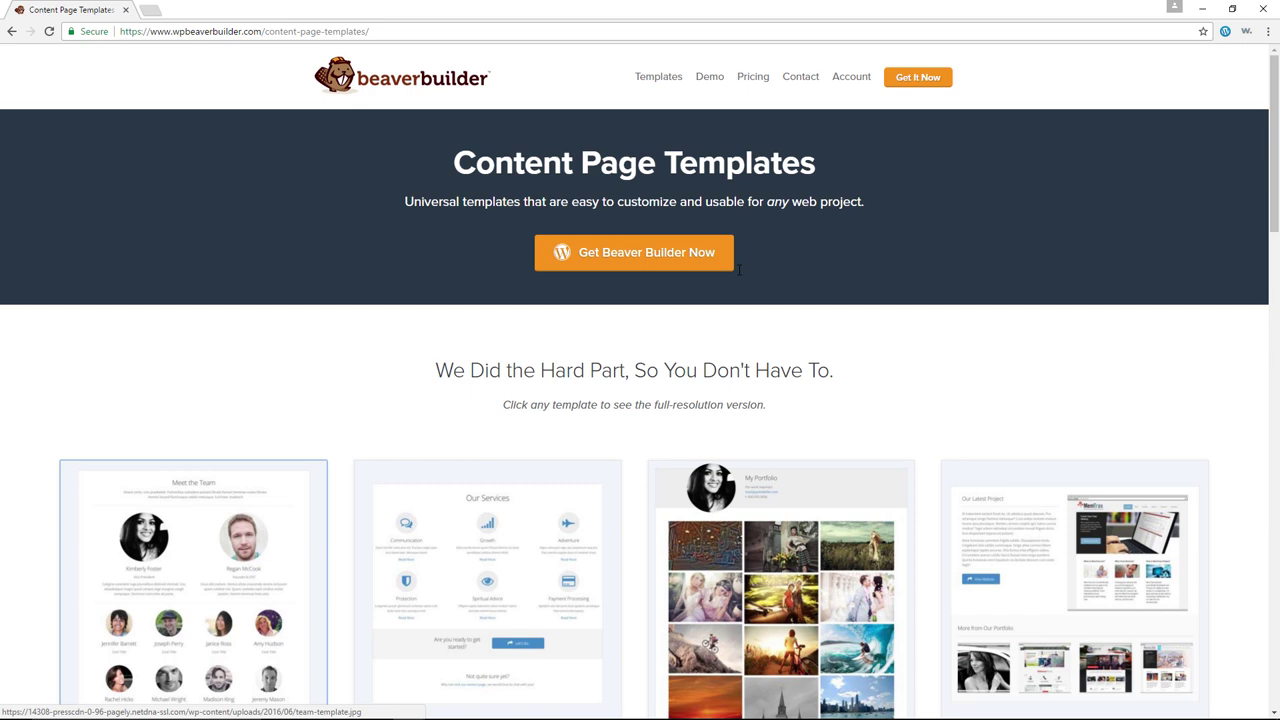
# Open the Beaver Builder home page and review its introduction through the Why Beaver Builder is Your Best Choice section
pyautogui.click(396, 82)
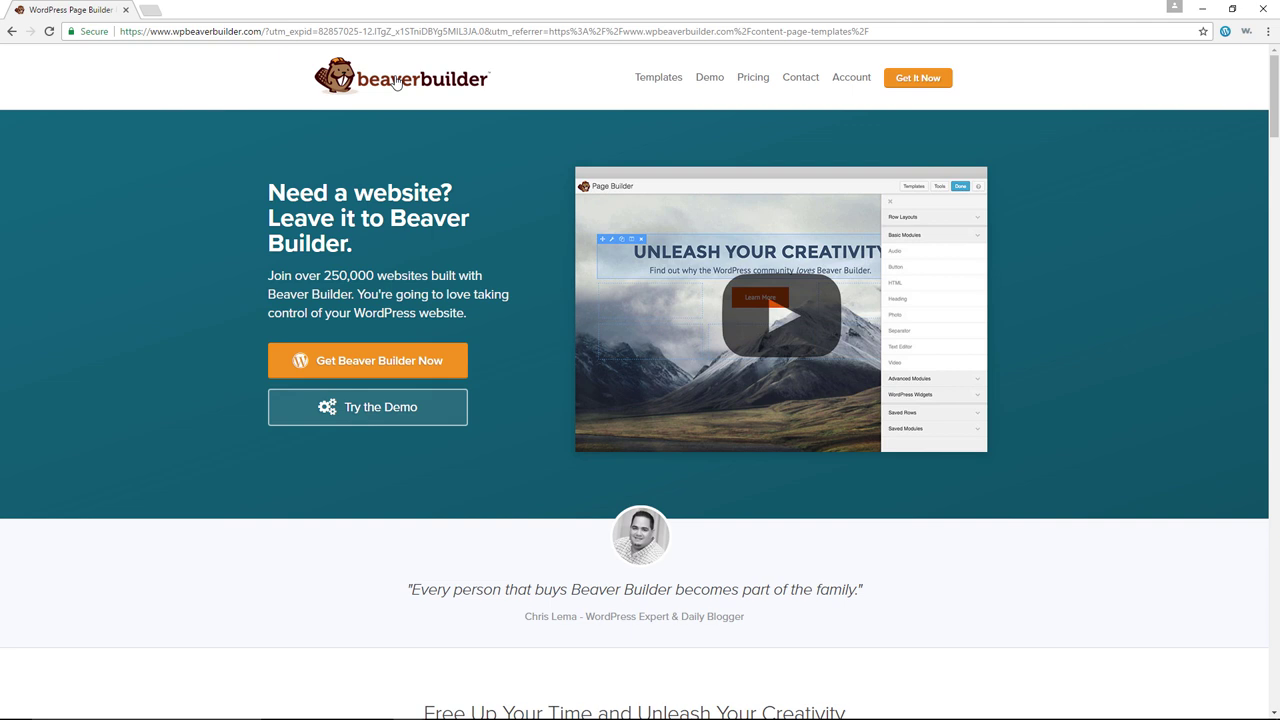
pyautogui.scroll(-3, 862, 380)
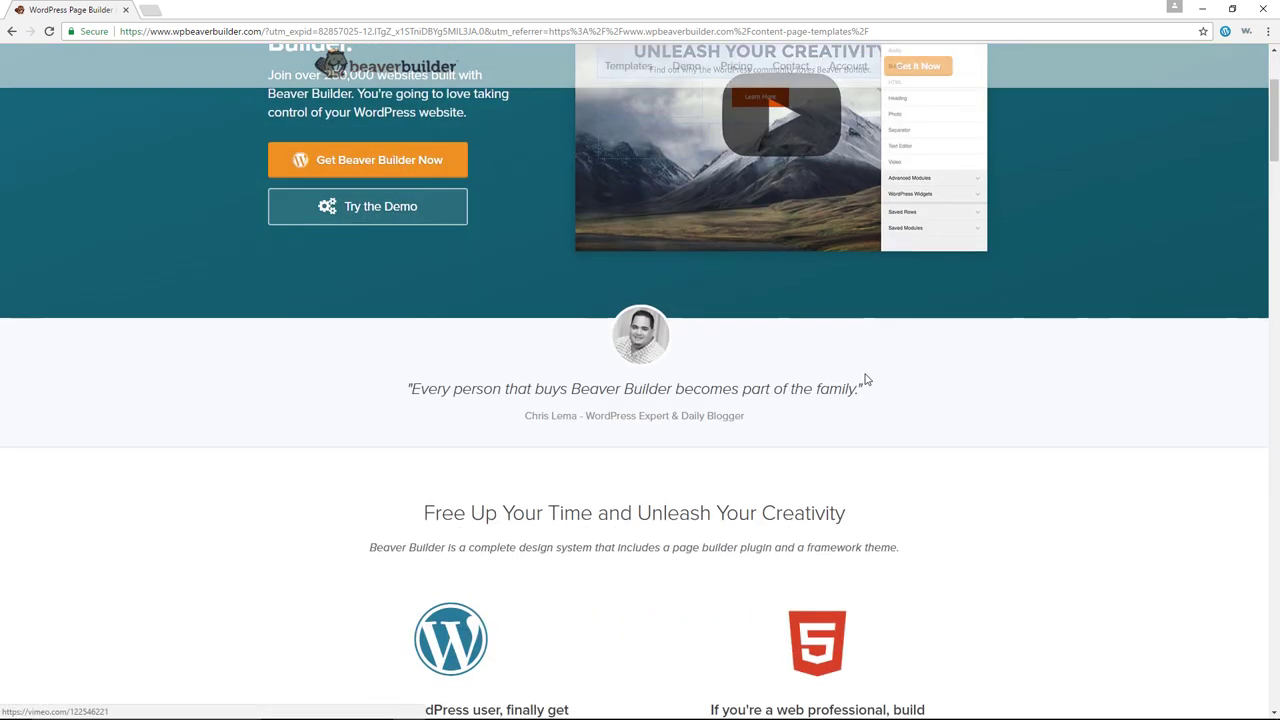
pyautogui.scroll(-4, 926, 391)
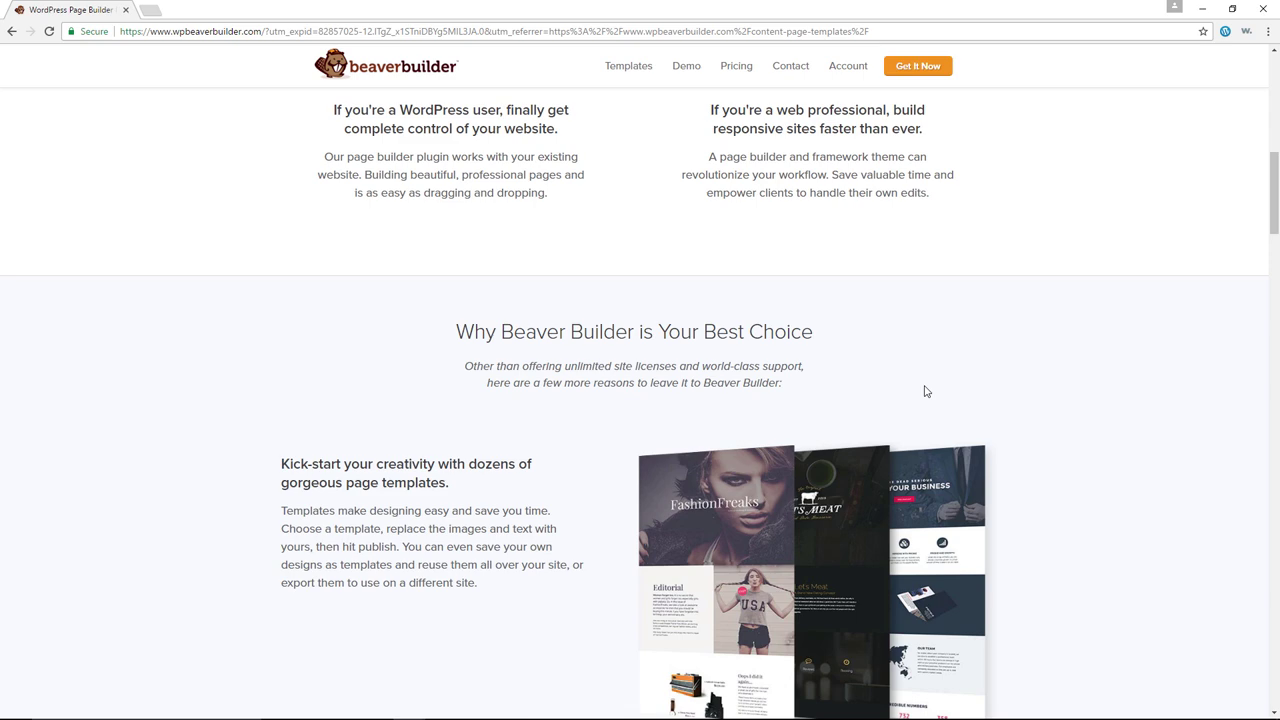
pyautogui.scroll(8, 1020, 425)
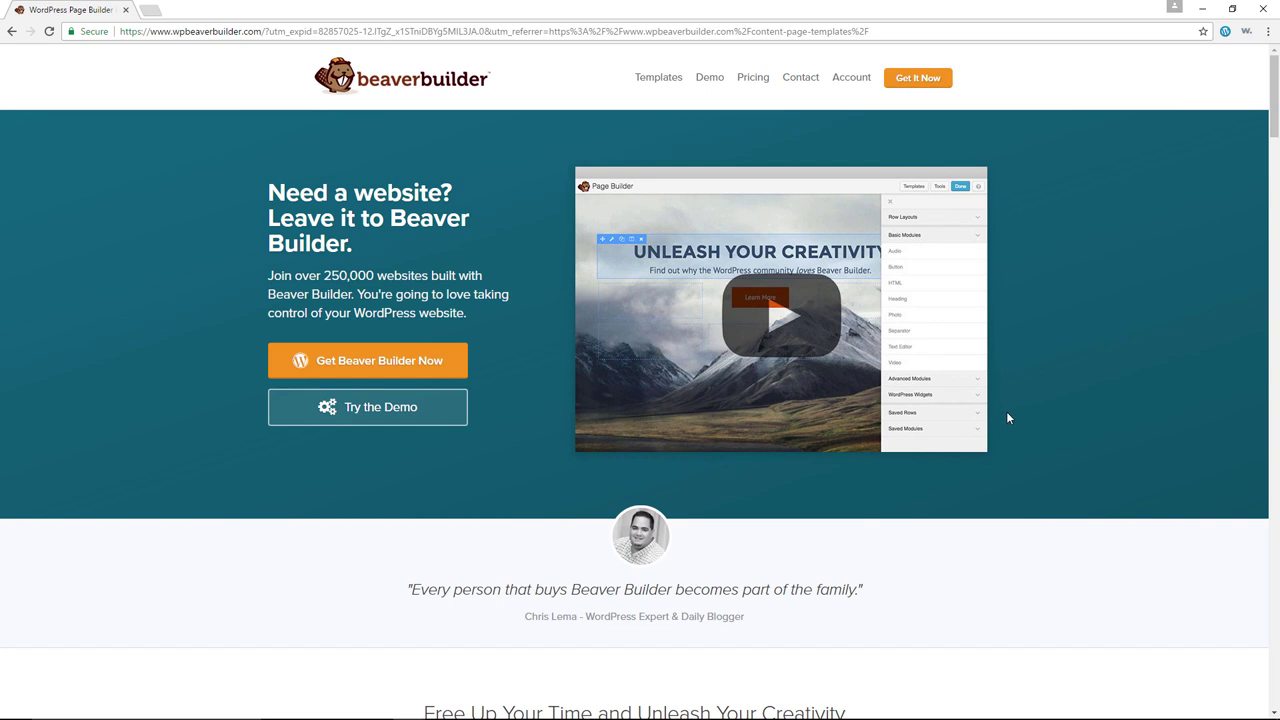